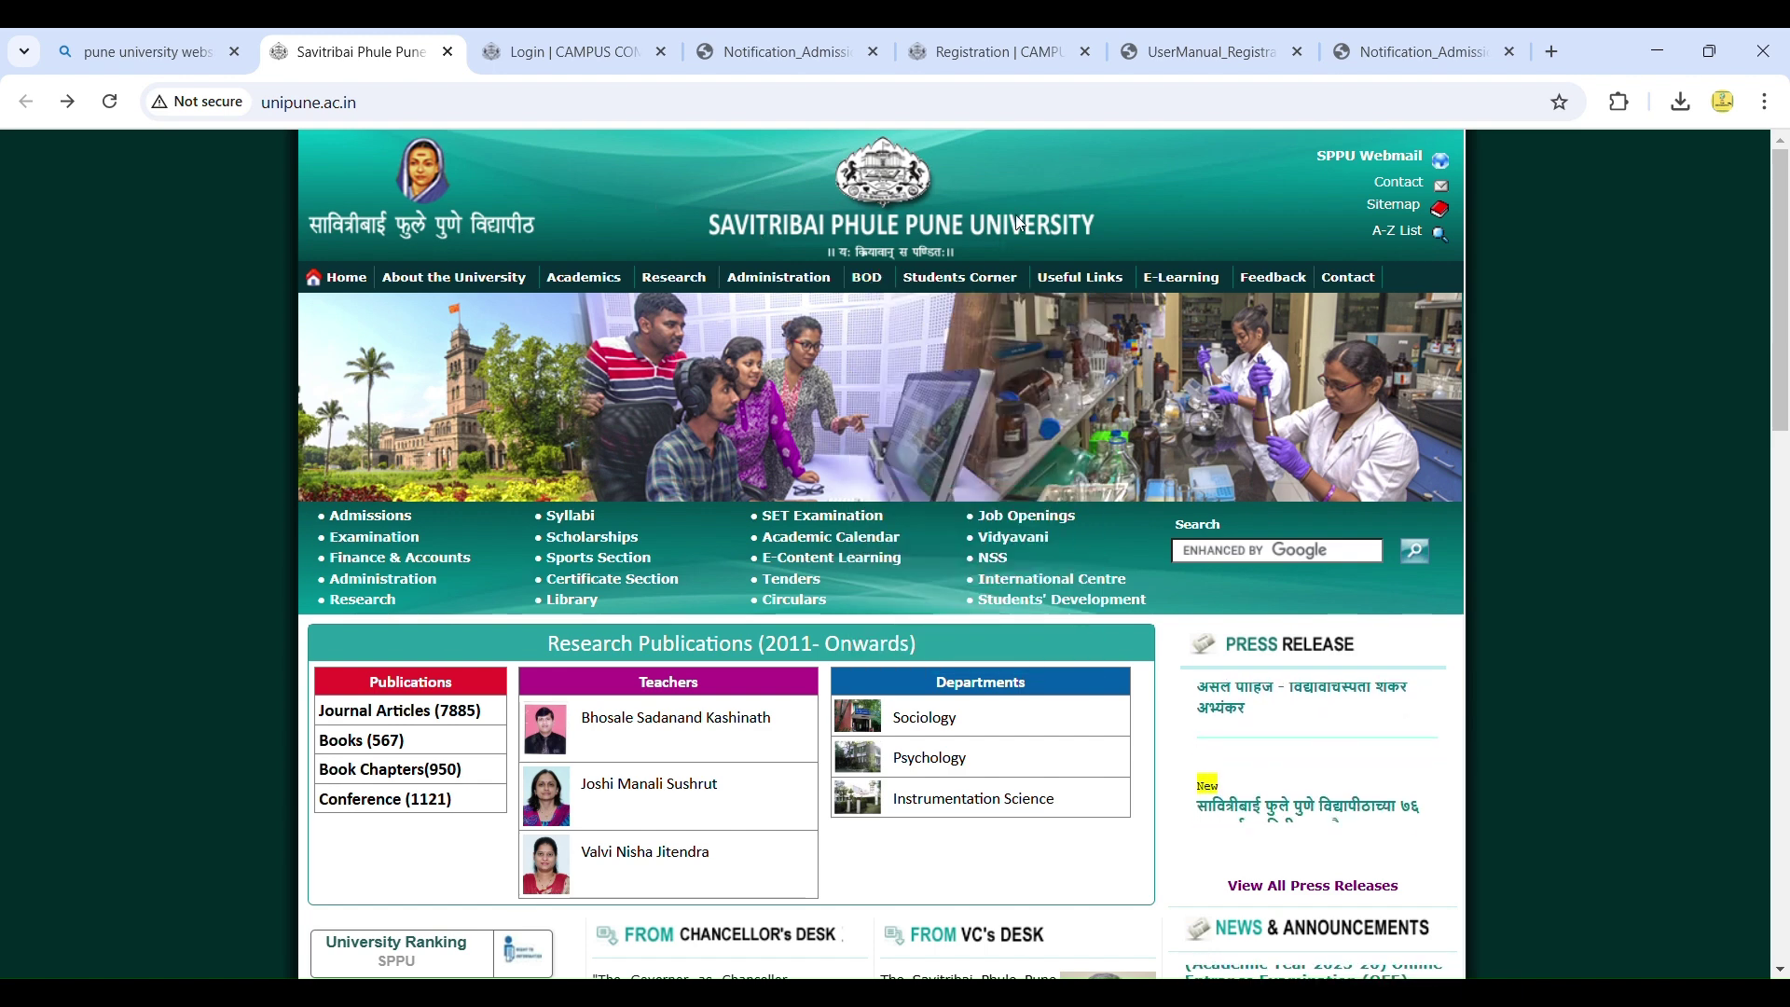
From SPPU's Admissions page, open the PG ADMISSIONS 2025-2026 CCEP login page
left_click(372, 518)
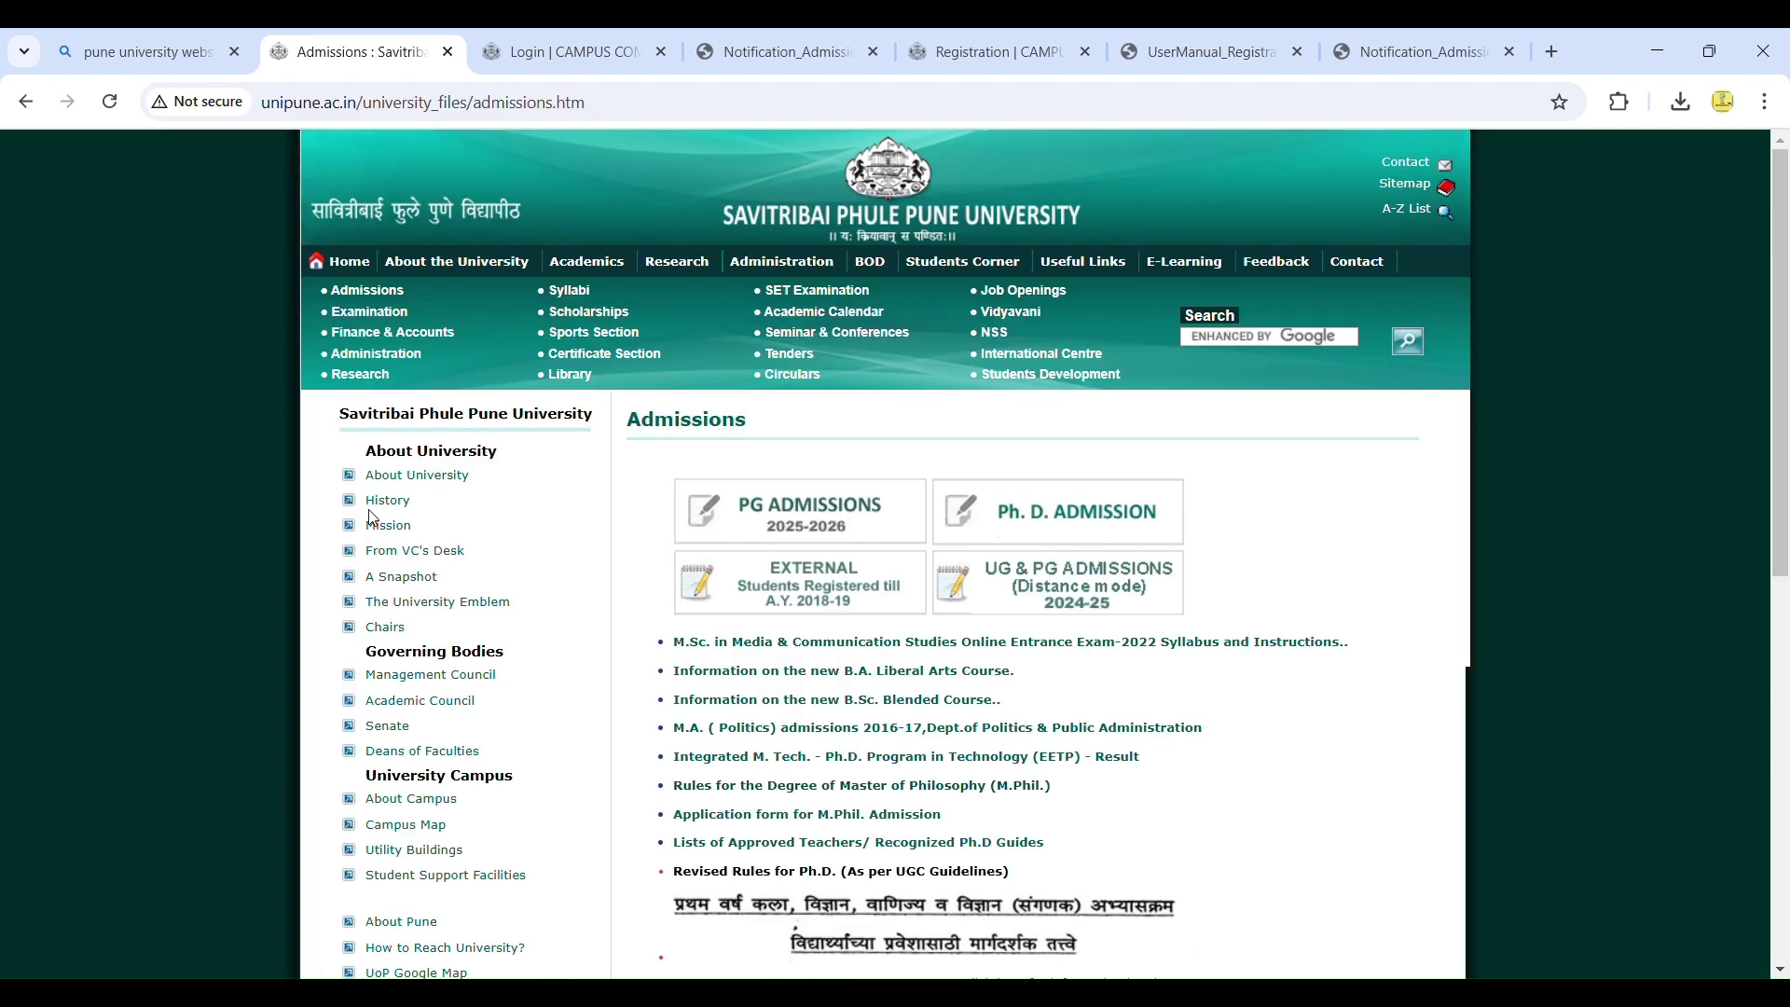
scroll(492, 599, "down", 7)
scroll(653, 606, "up", 4)
scroll(864, 637, "down", 5)
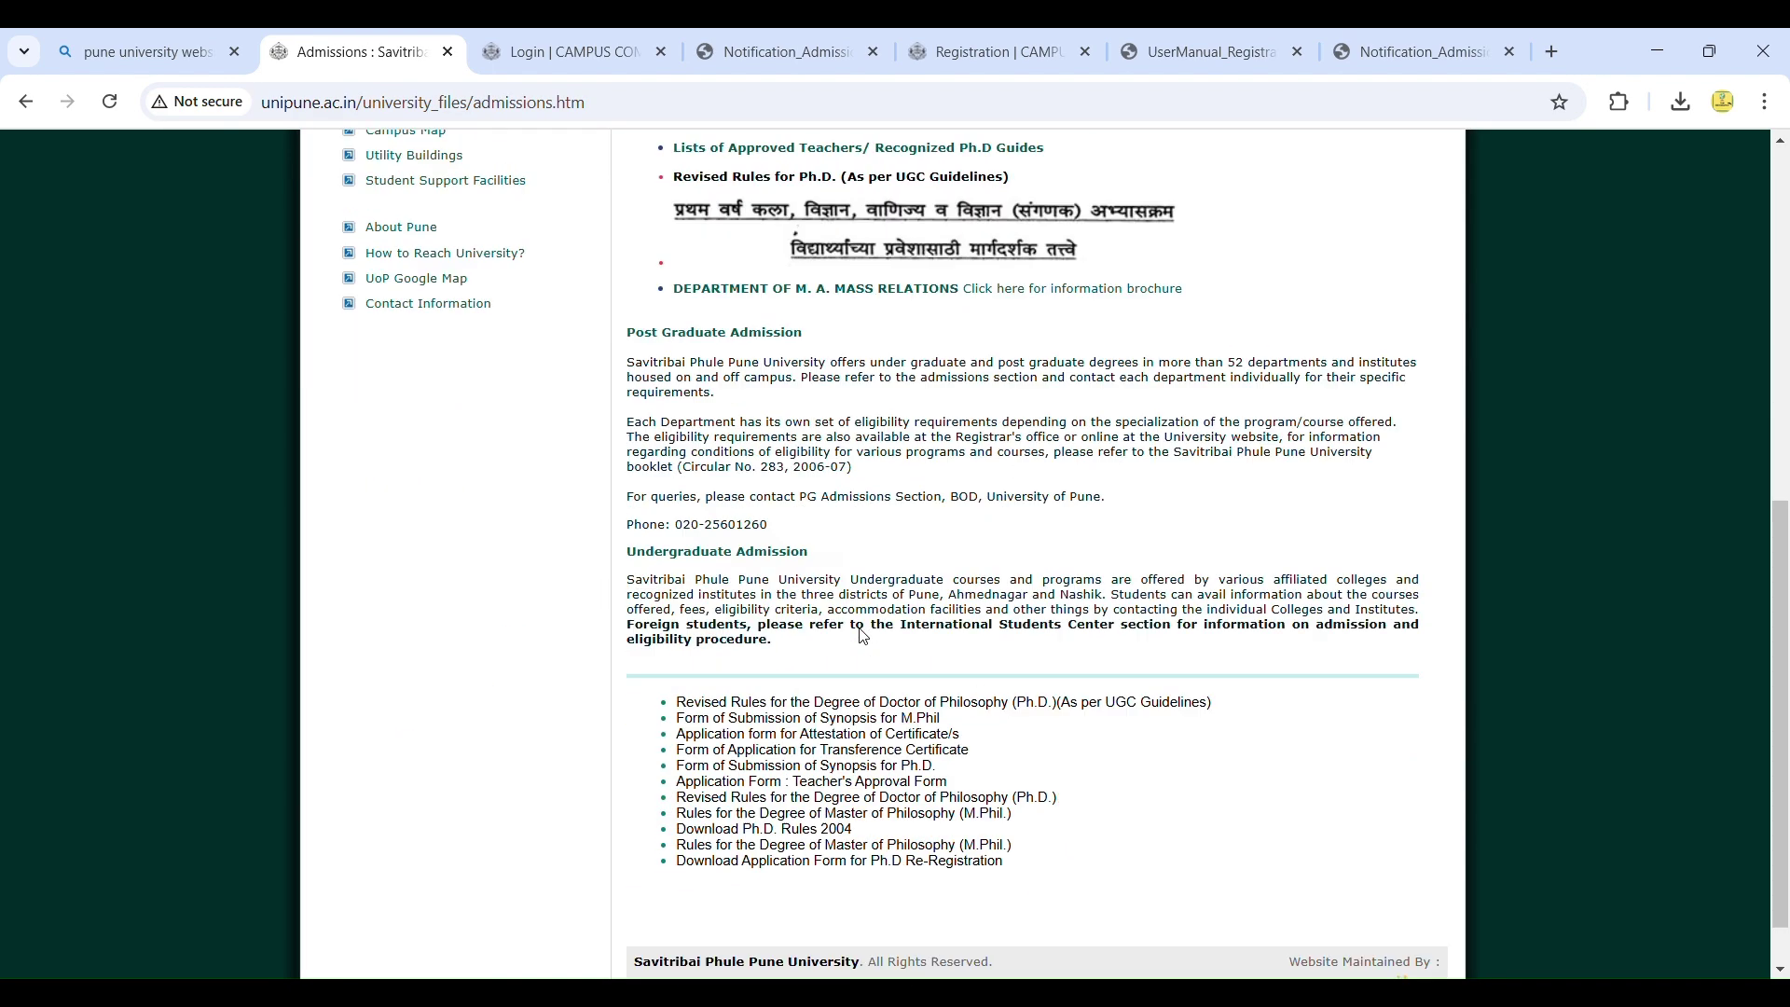
scroll(864, 637, "up", 8)
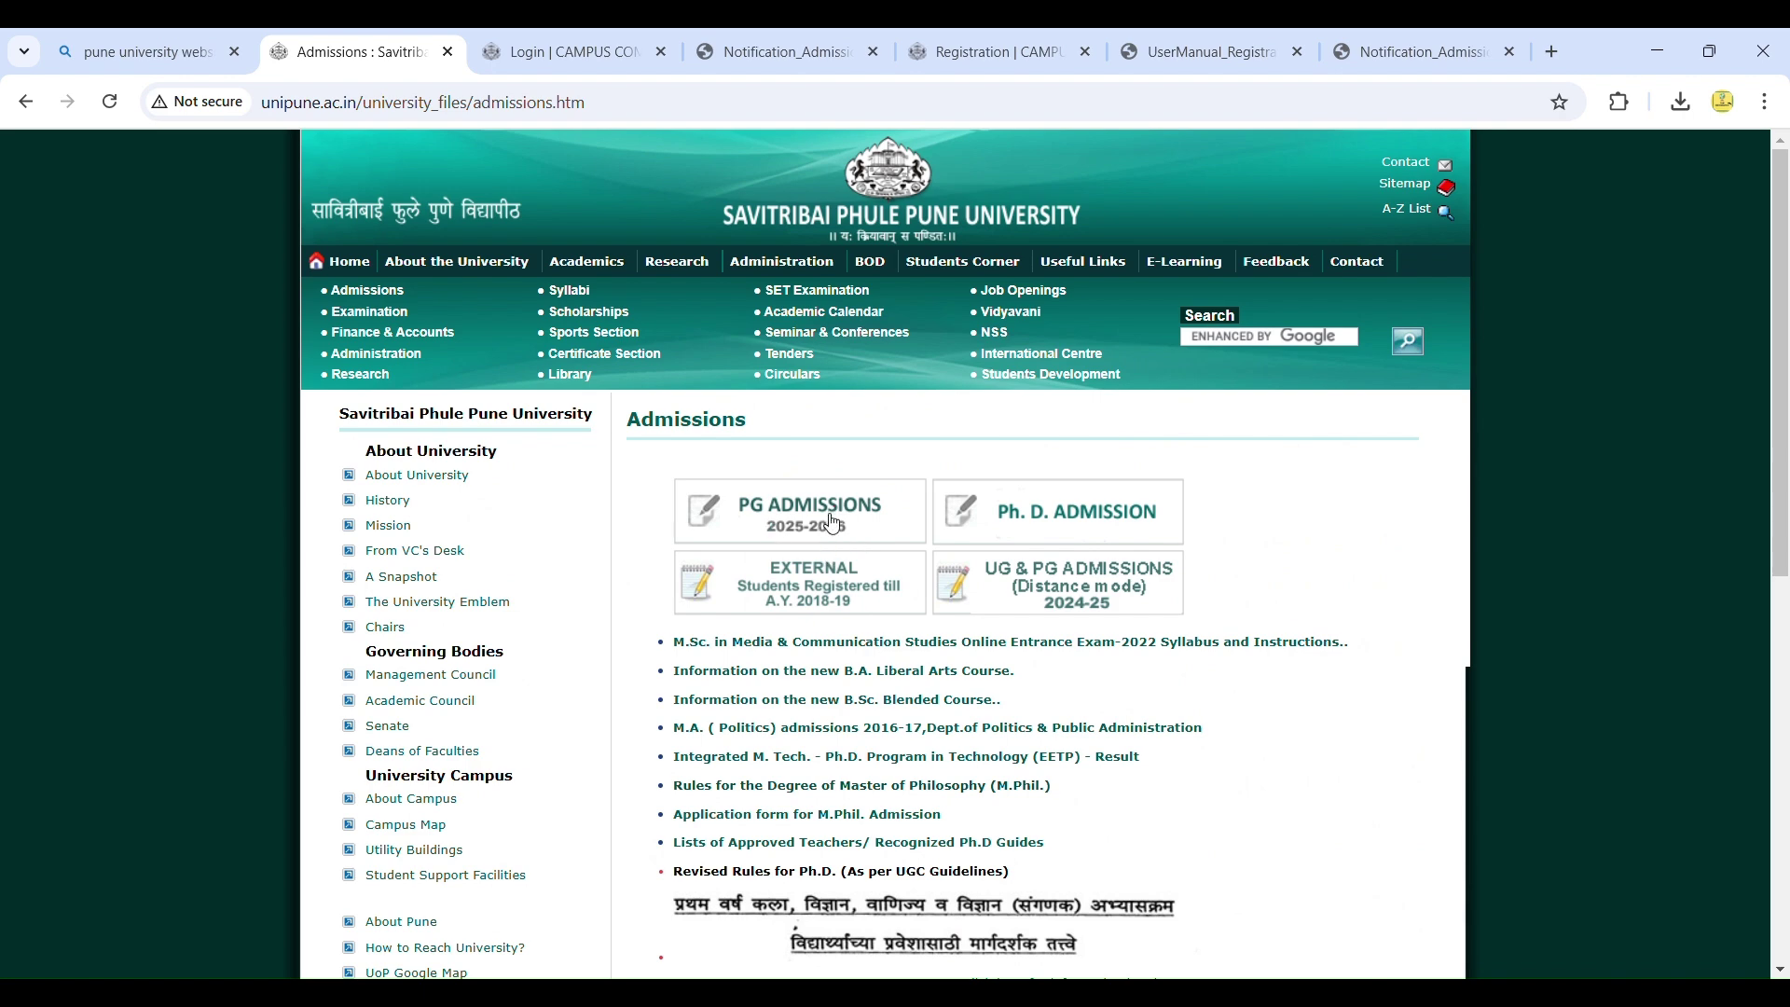
left_click(833, 524)
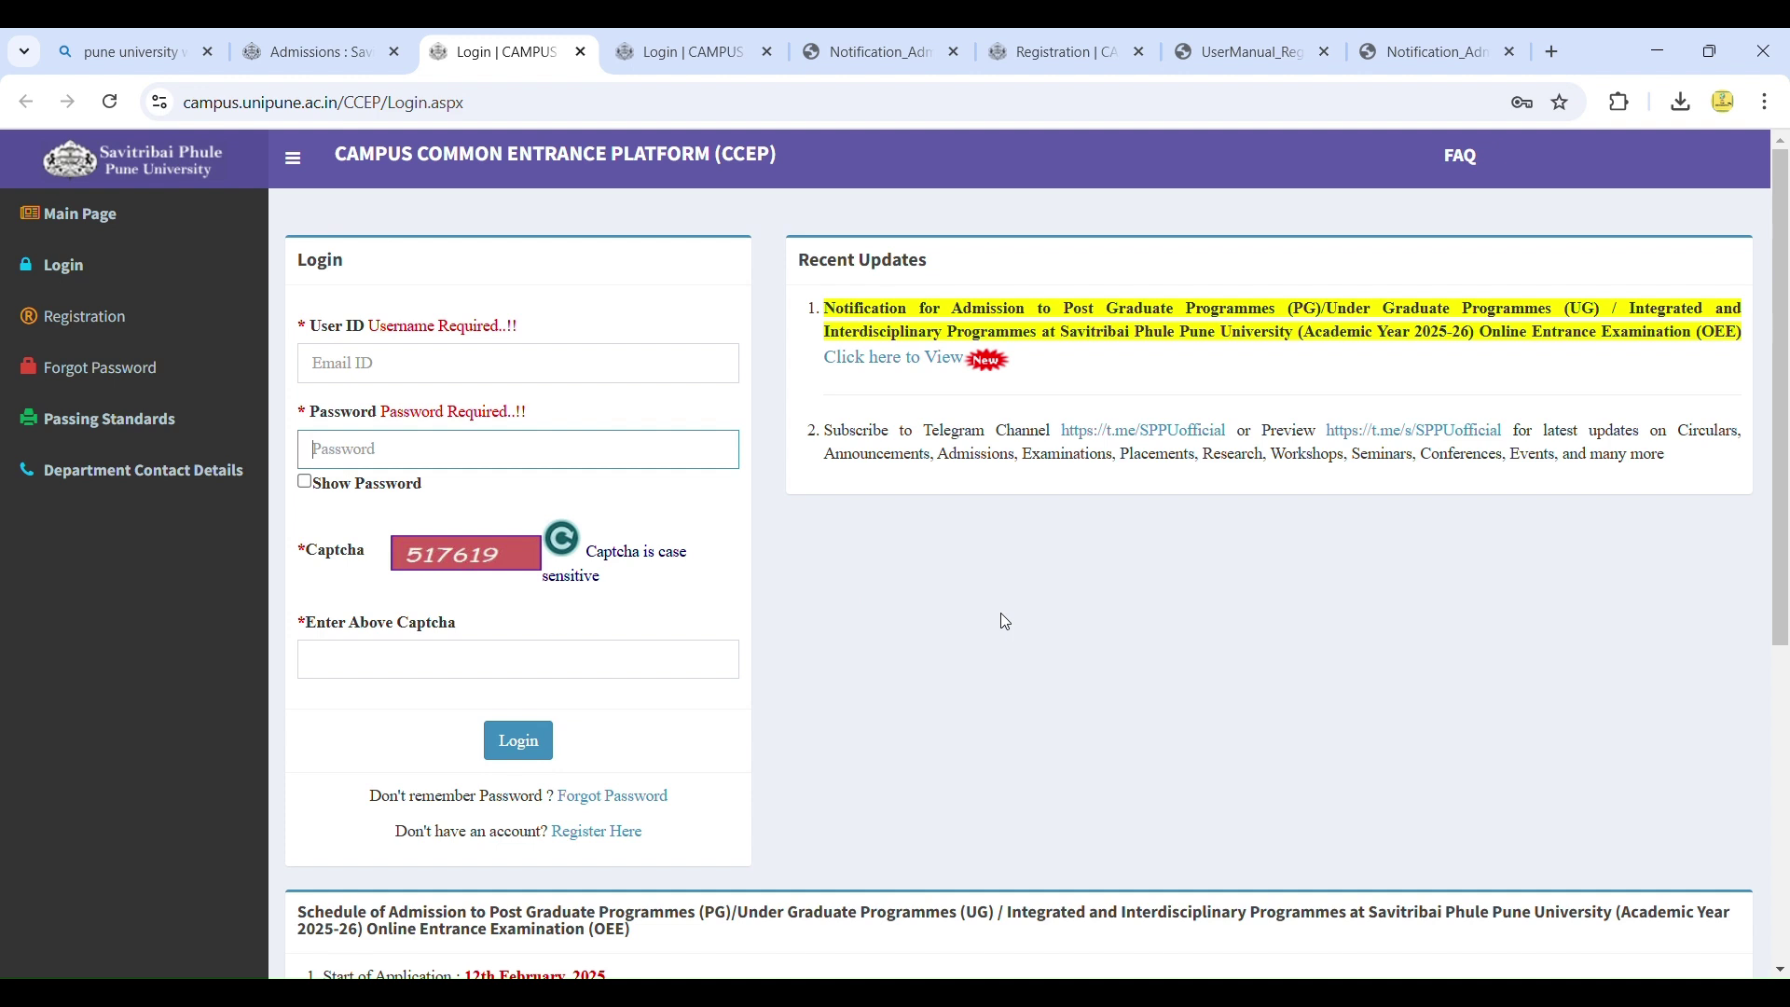
On the other CCEP login tab, open the Register Here form with the email autofilled
left_click(686, 42)
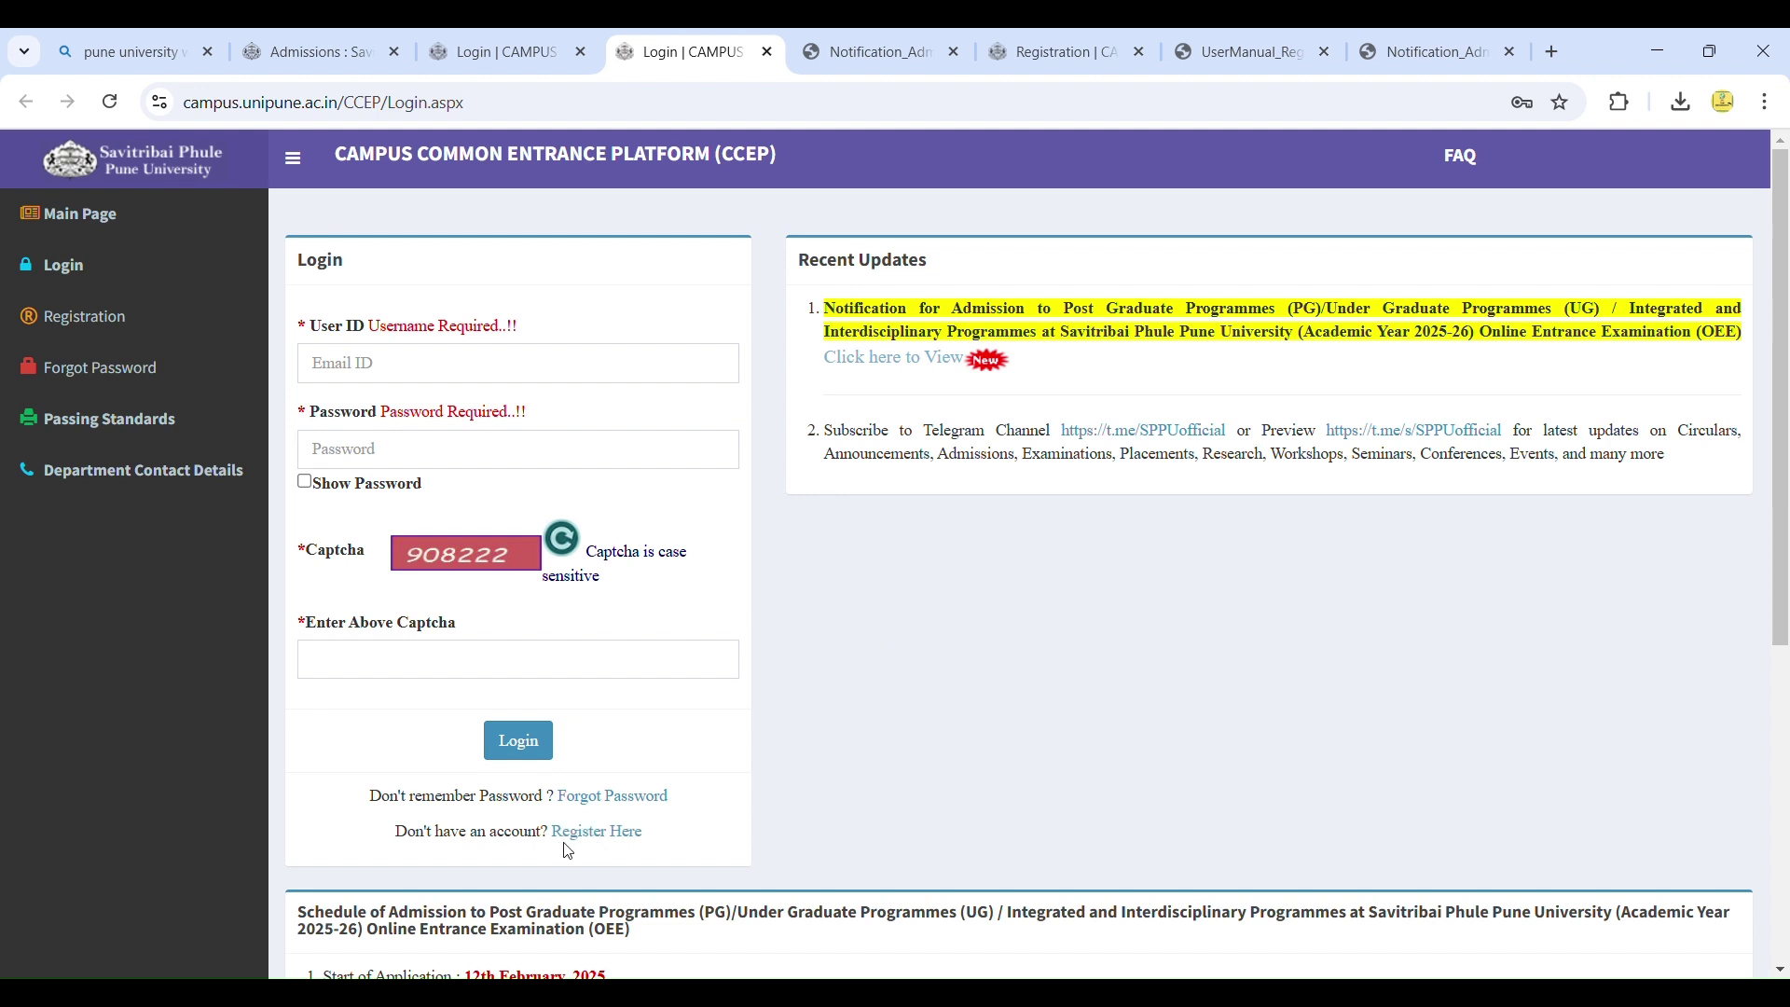
left_click(601, 838)
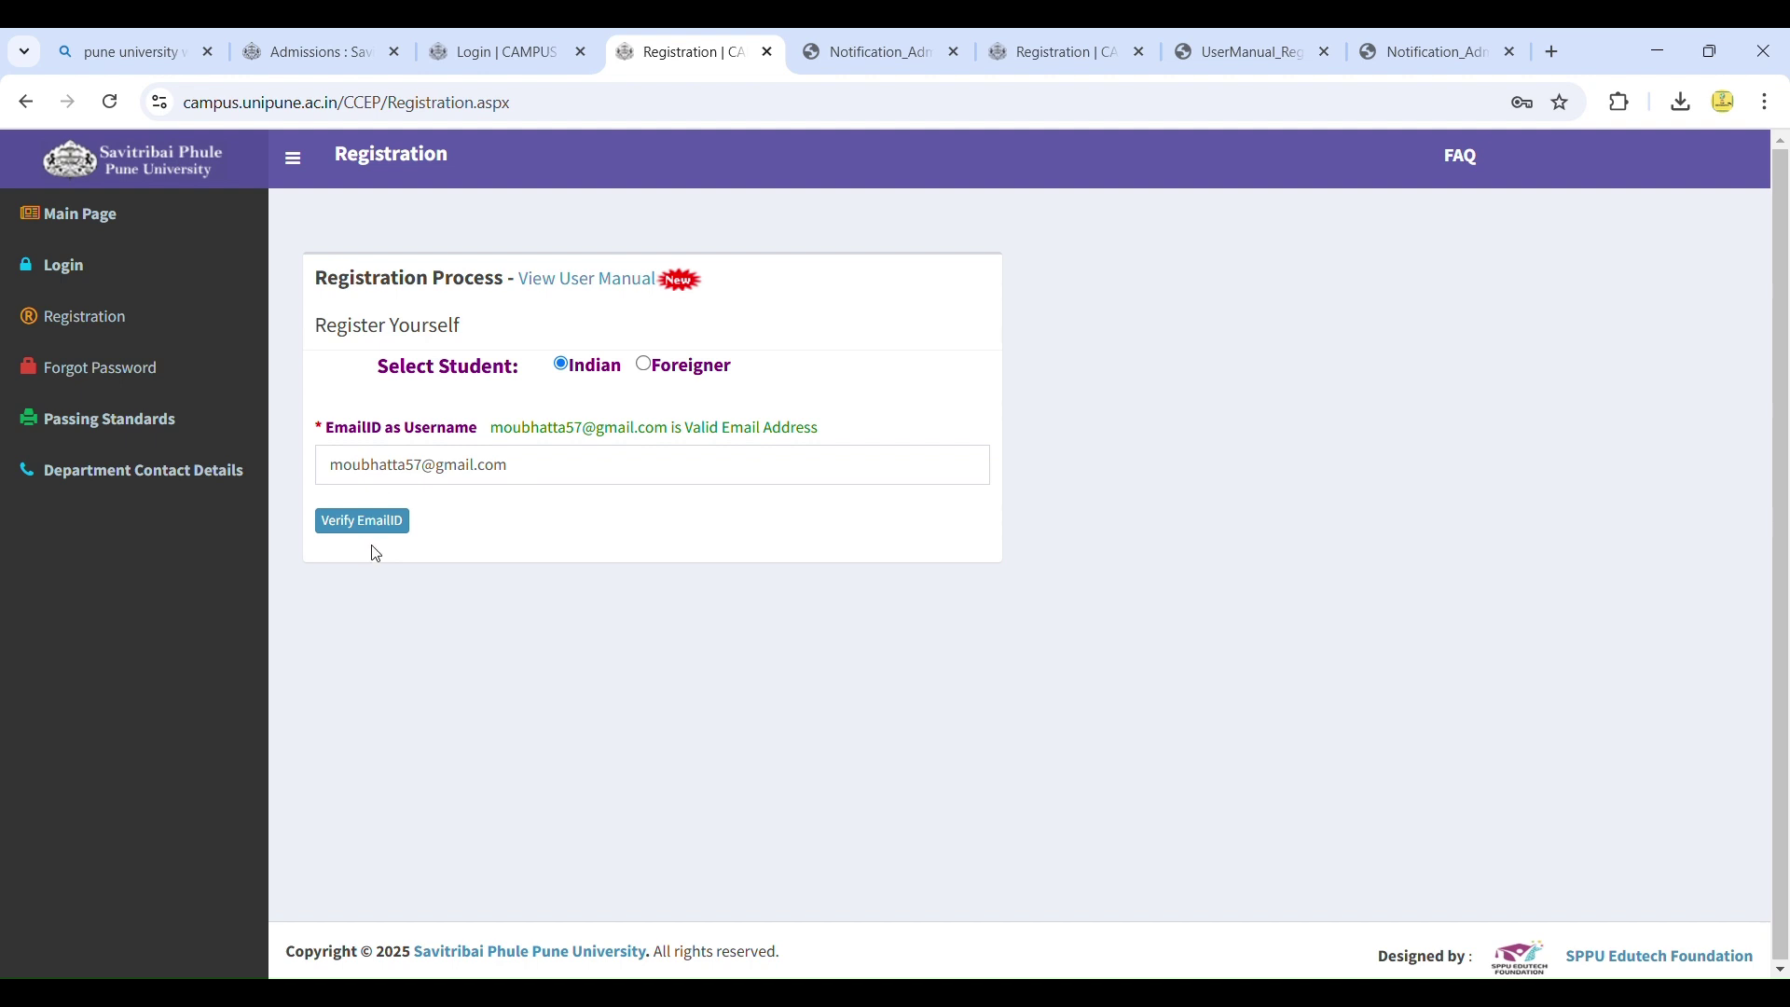
Verify the email with its pasted OTP, then request and enter the mobile OTP
left_click(377, 520)
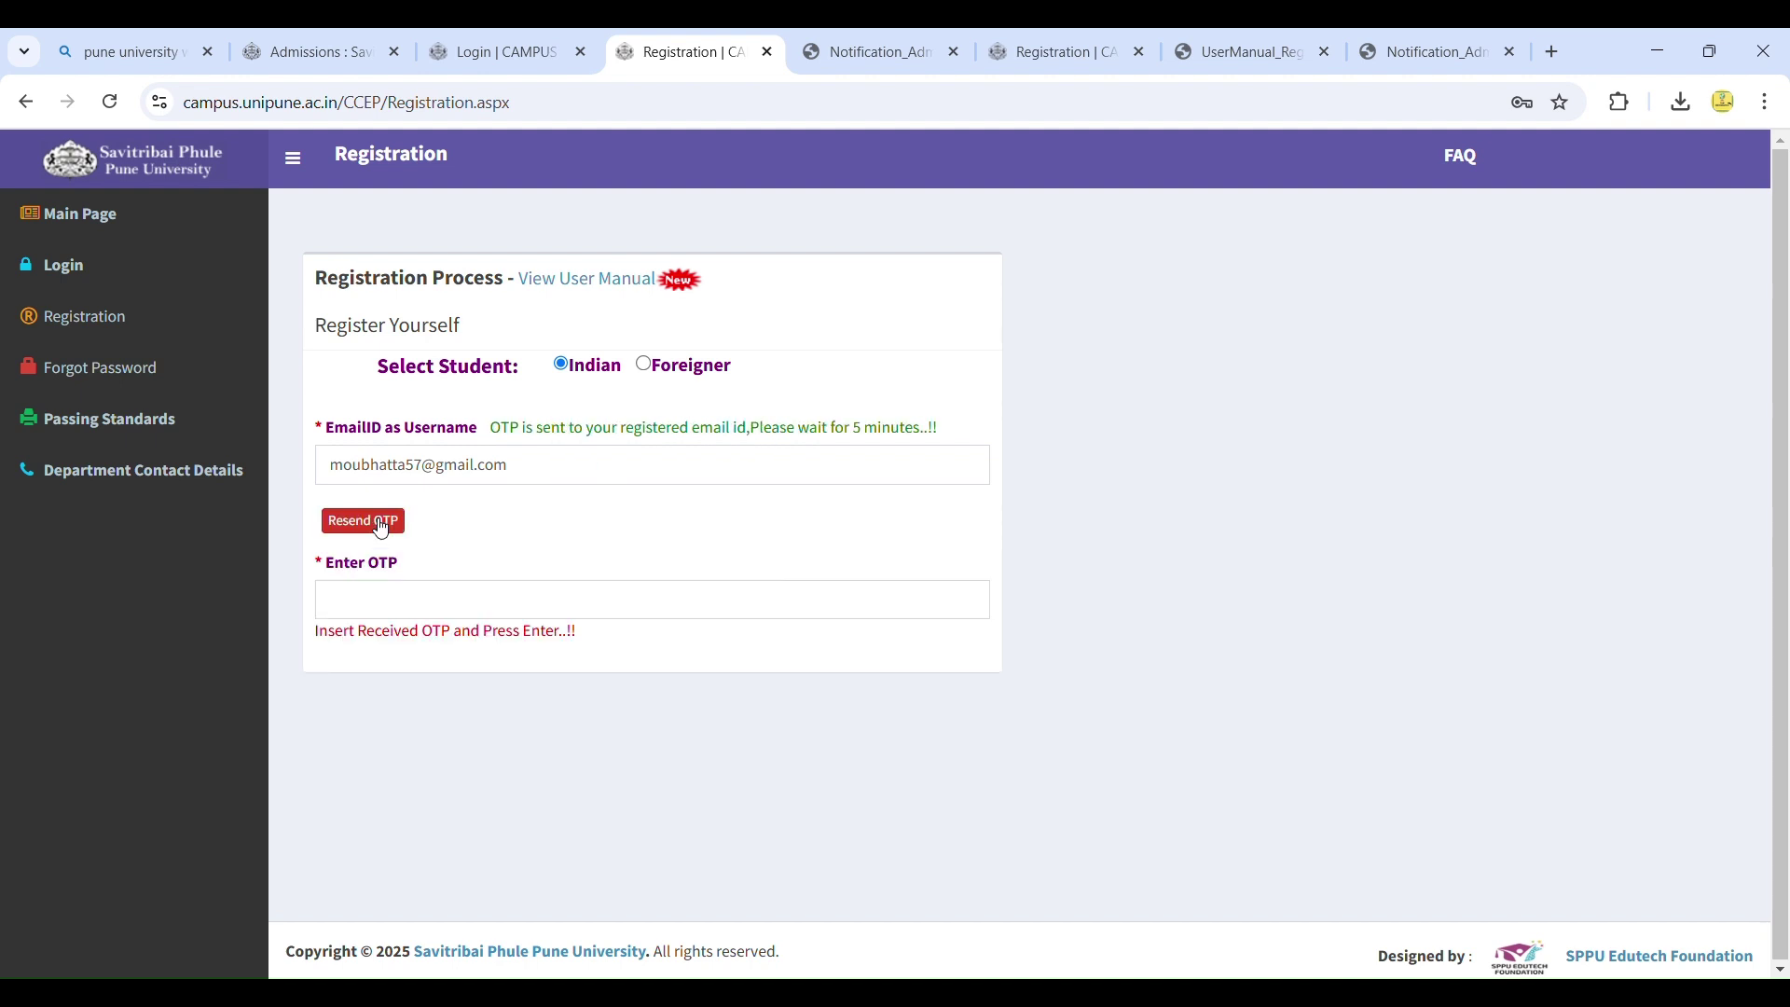
left_click(350, 613)
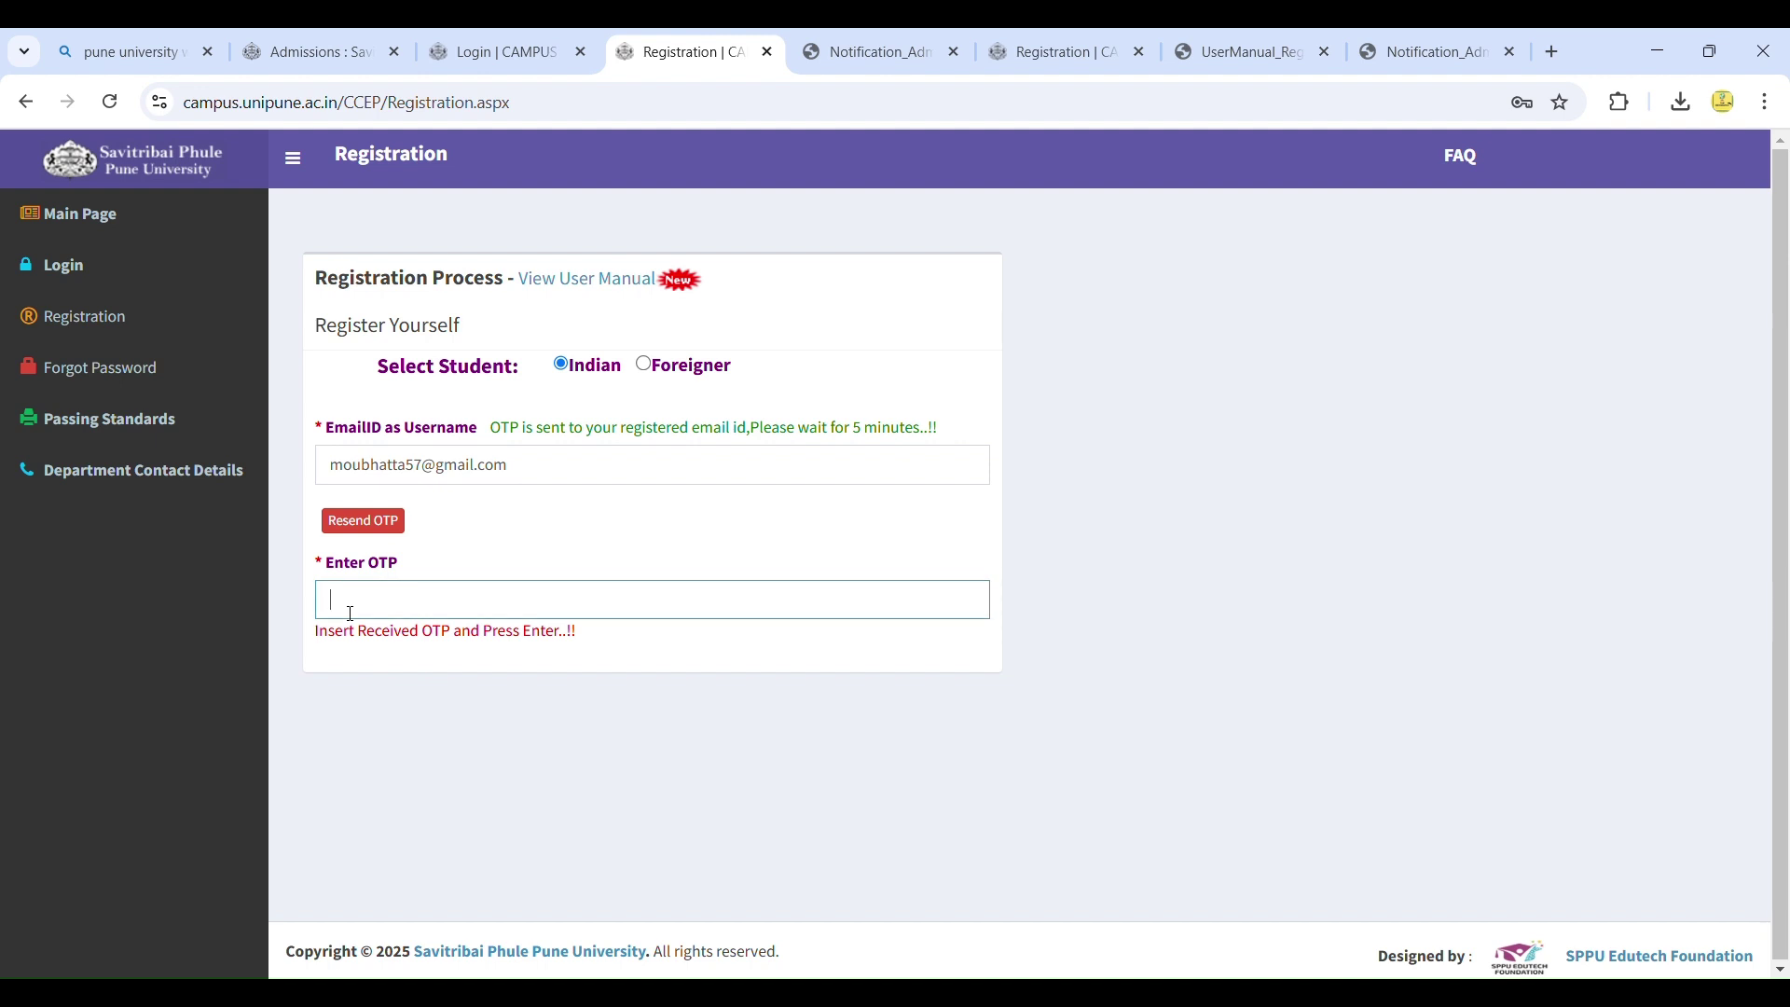
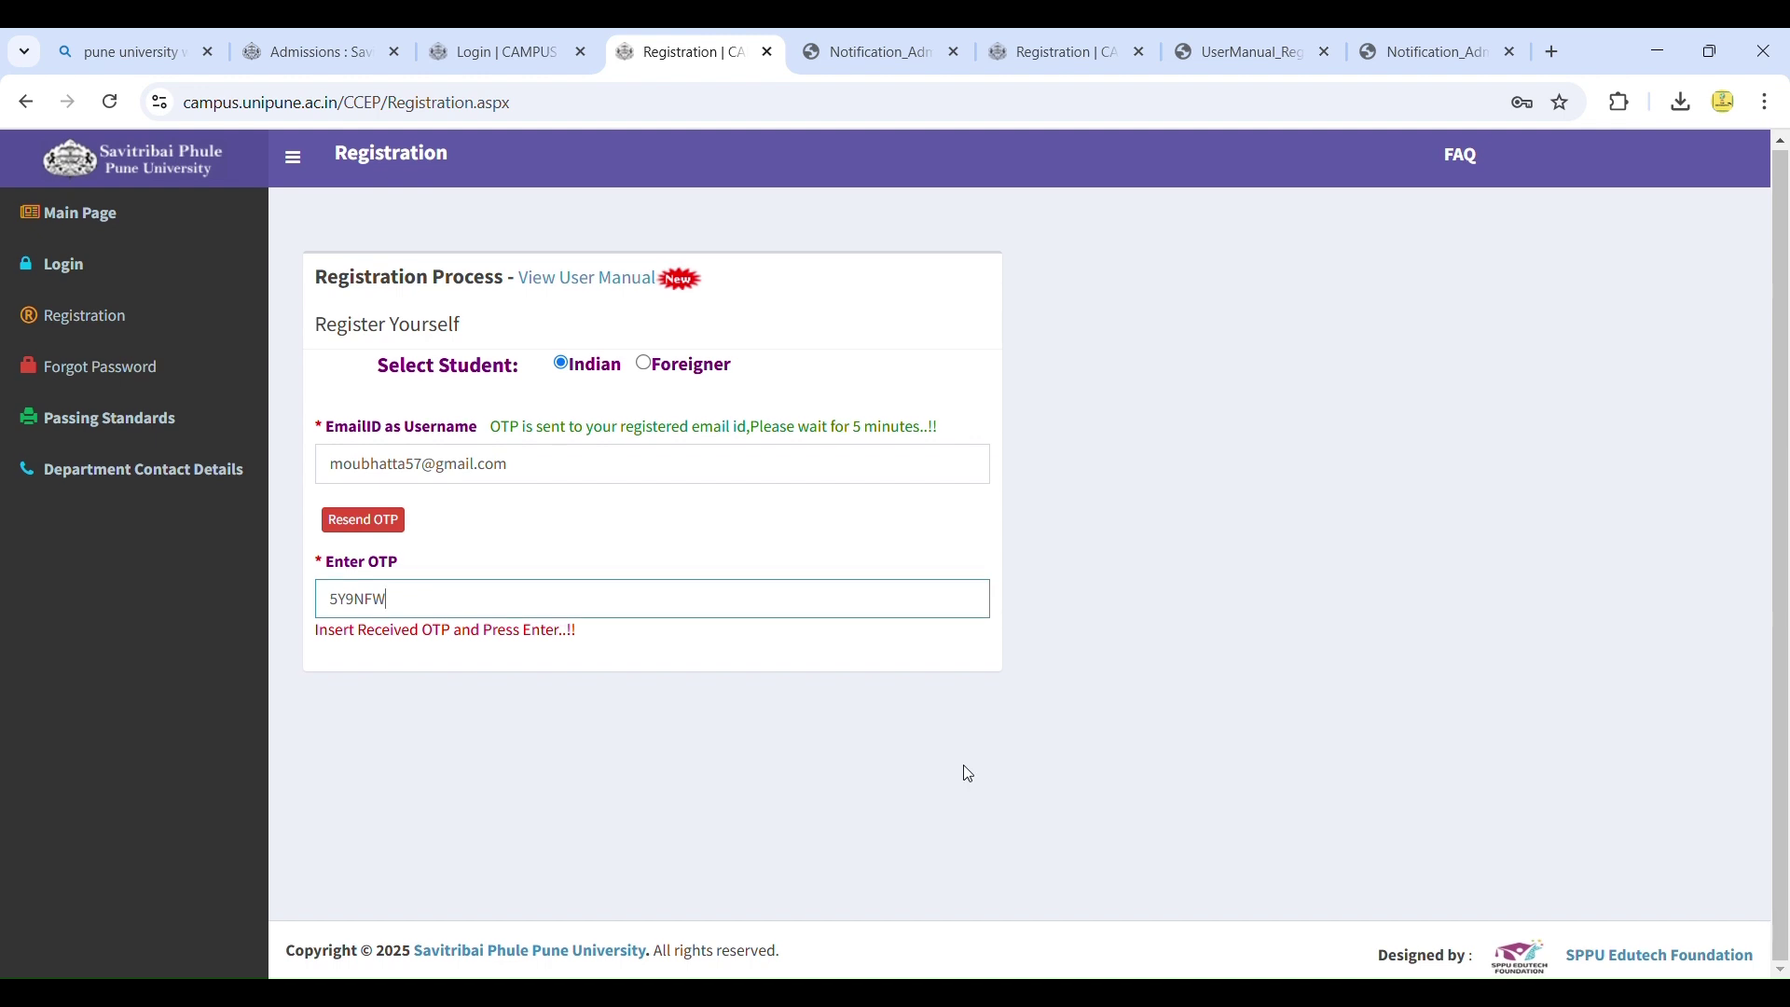
key("Return")
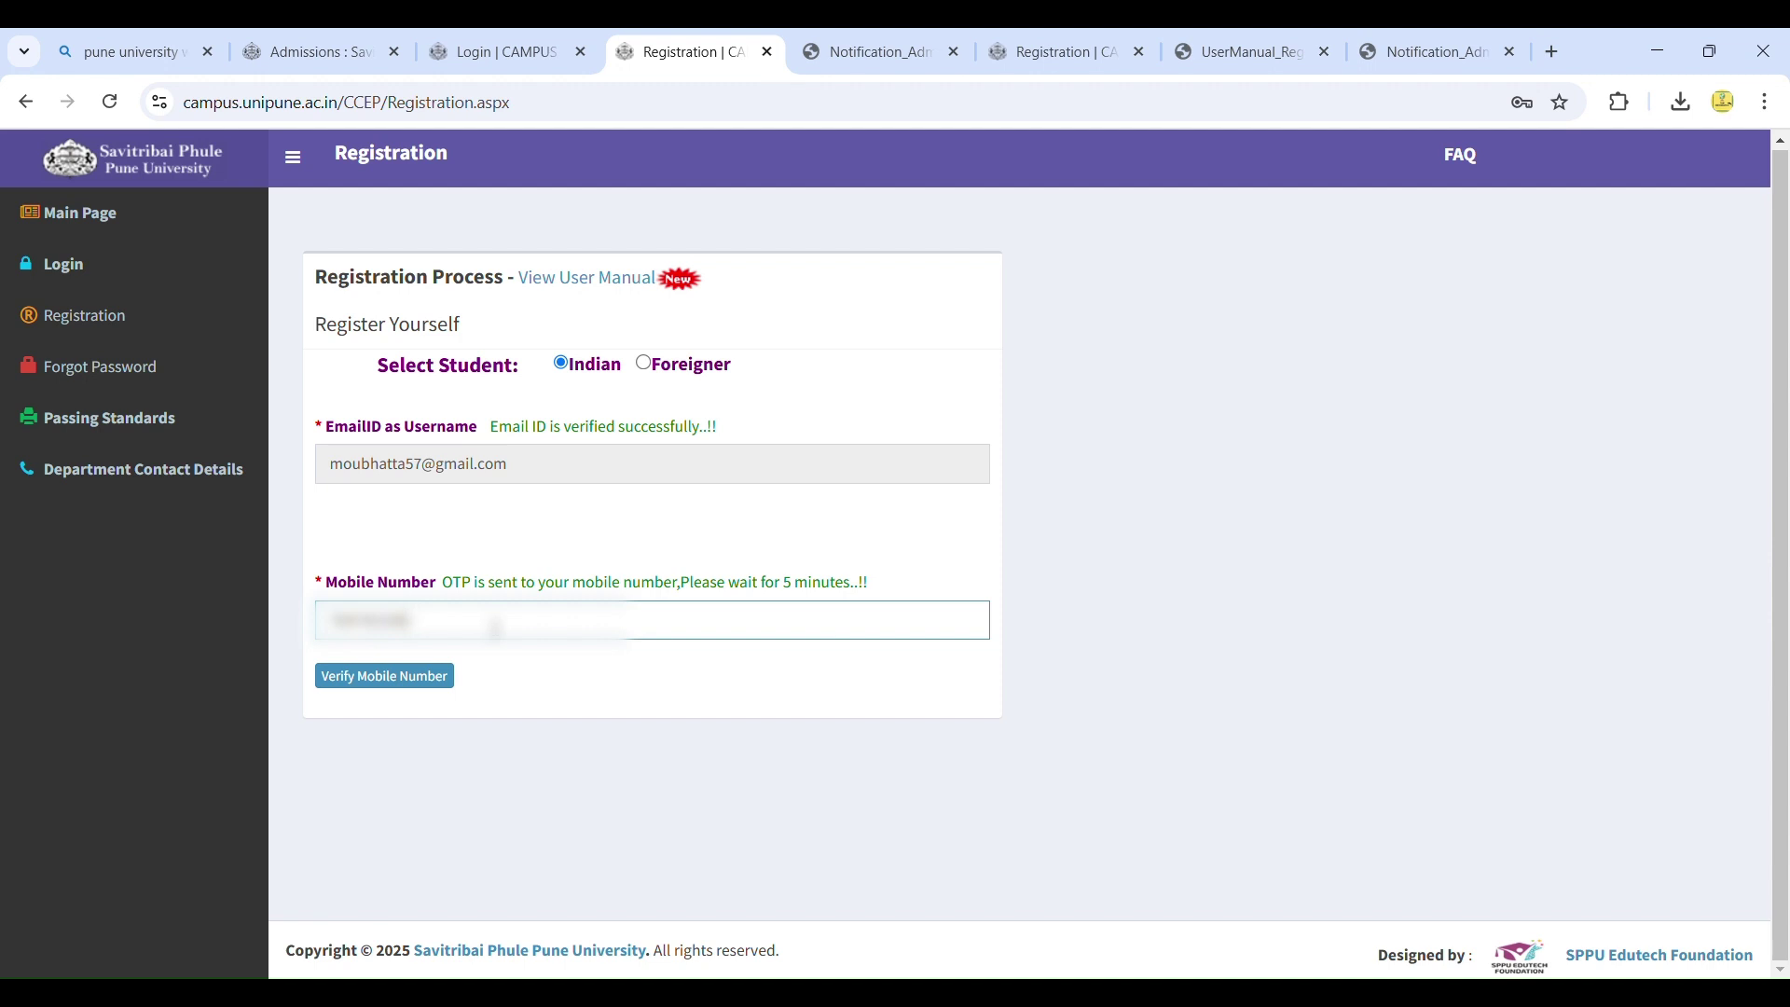
left_click(416, 679)
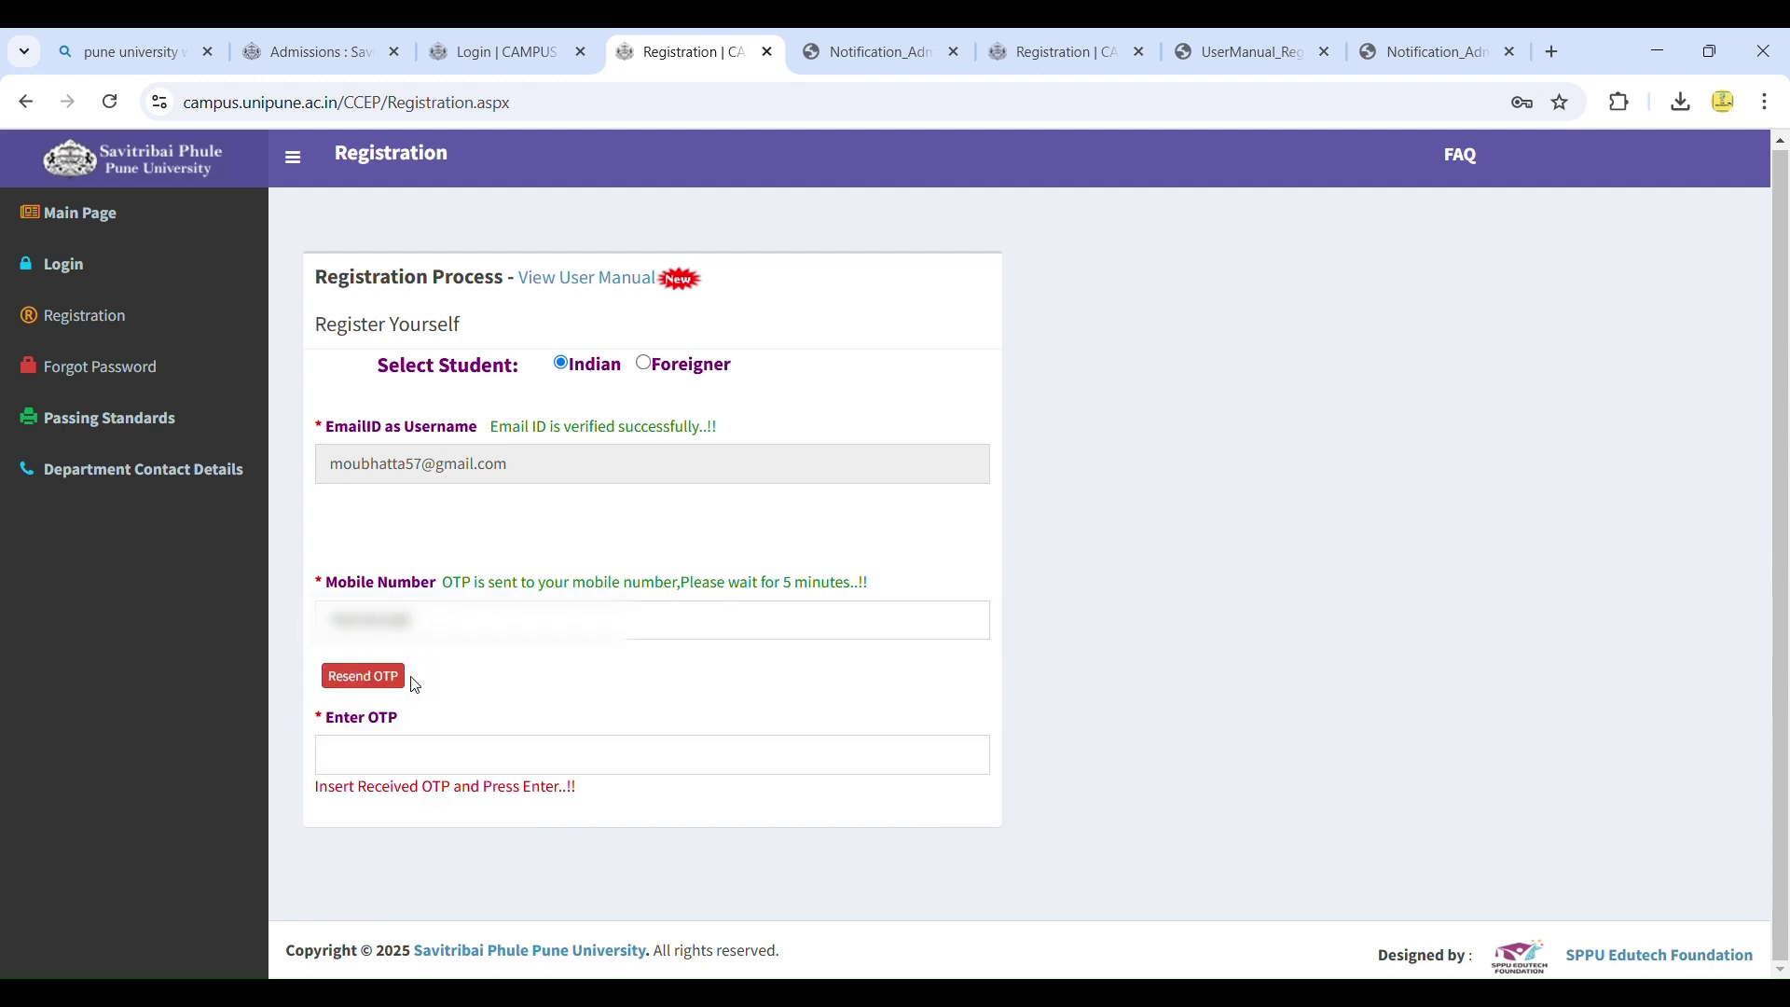
left_click(394, 758)
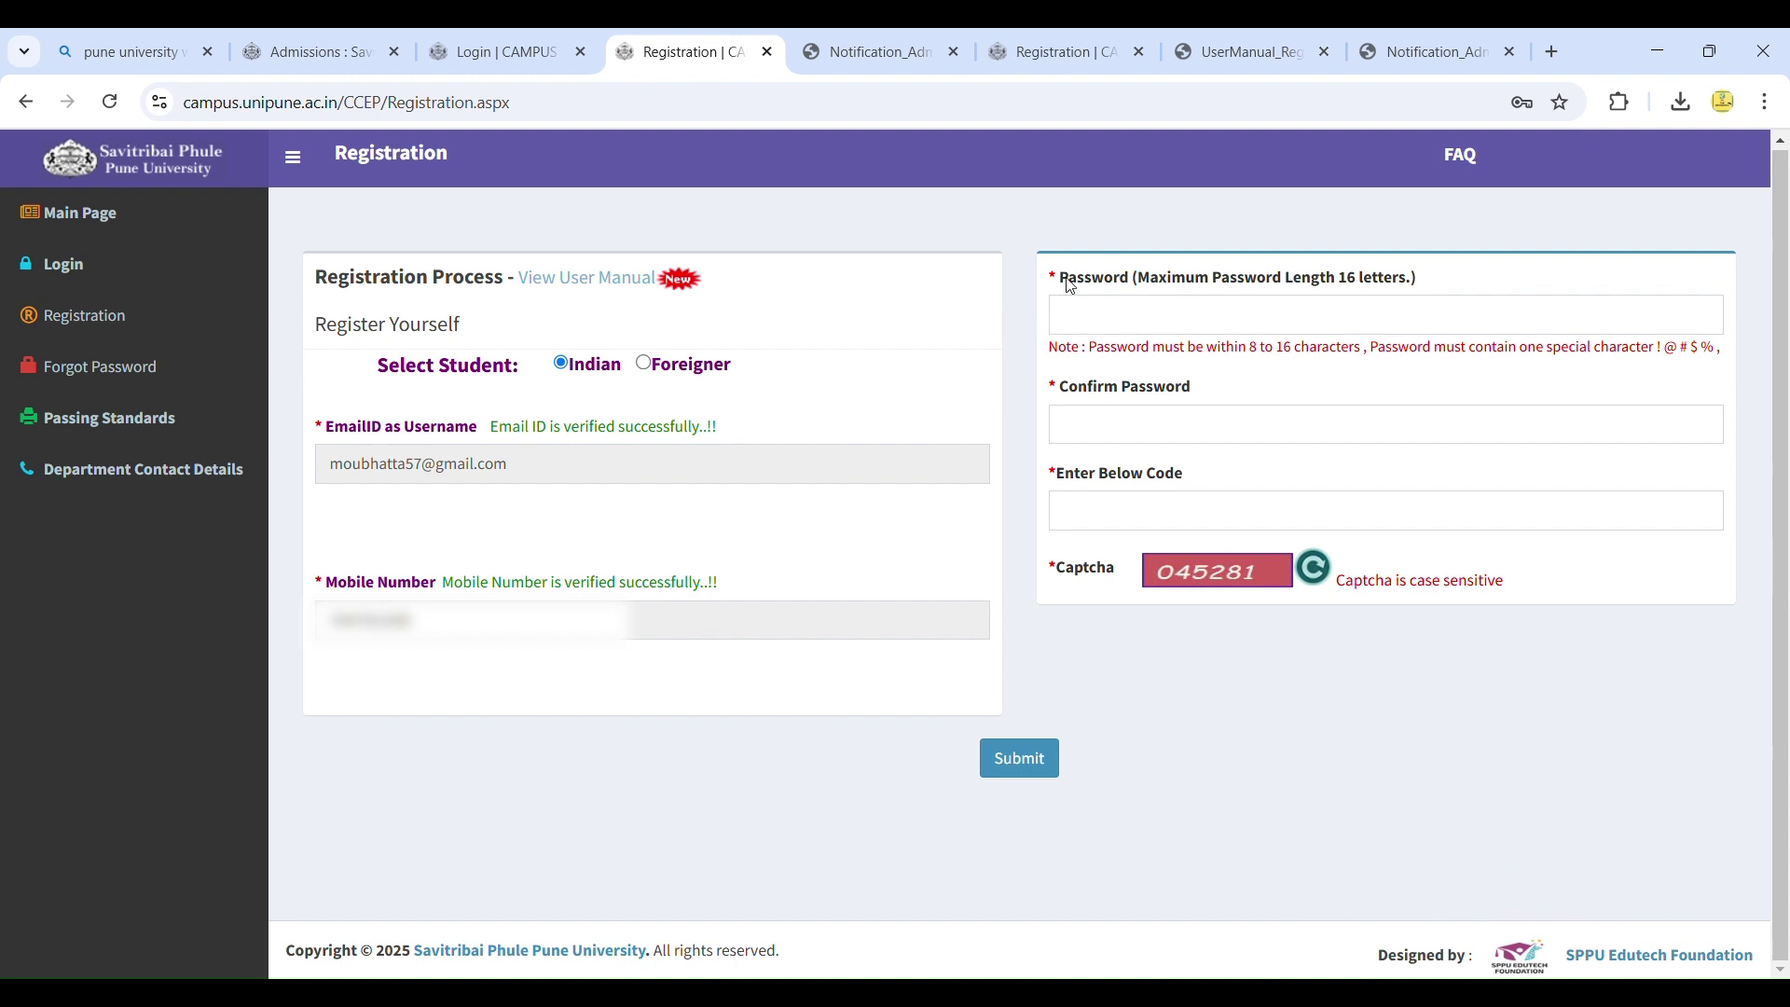
Enter the password, its confirmation and the captcha, submit, and dismiss the success alert
left_click(1103, 319)
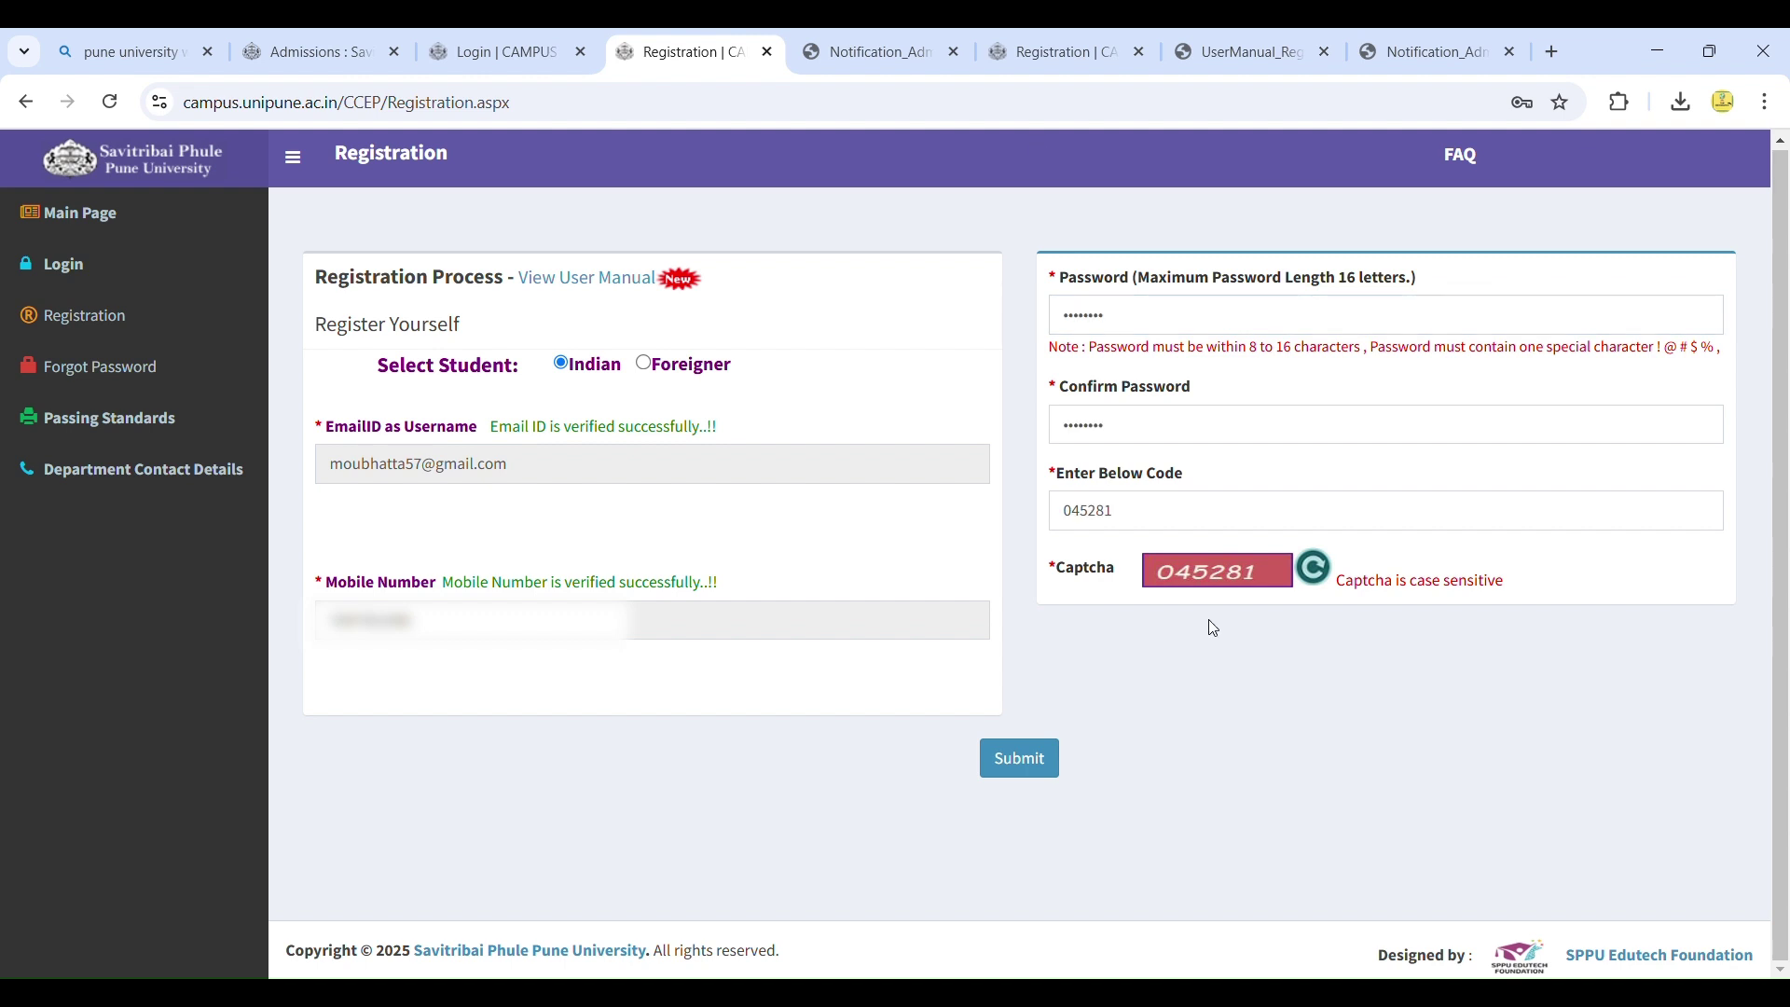
left_click(1030, 760)
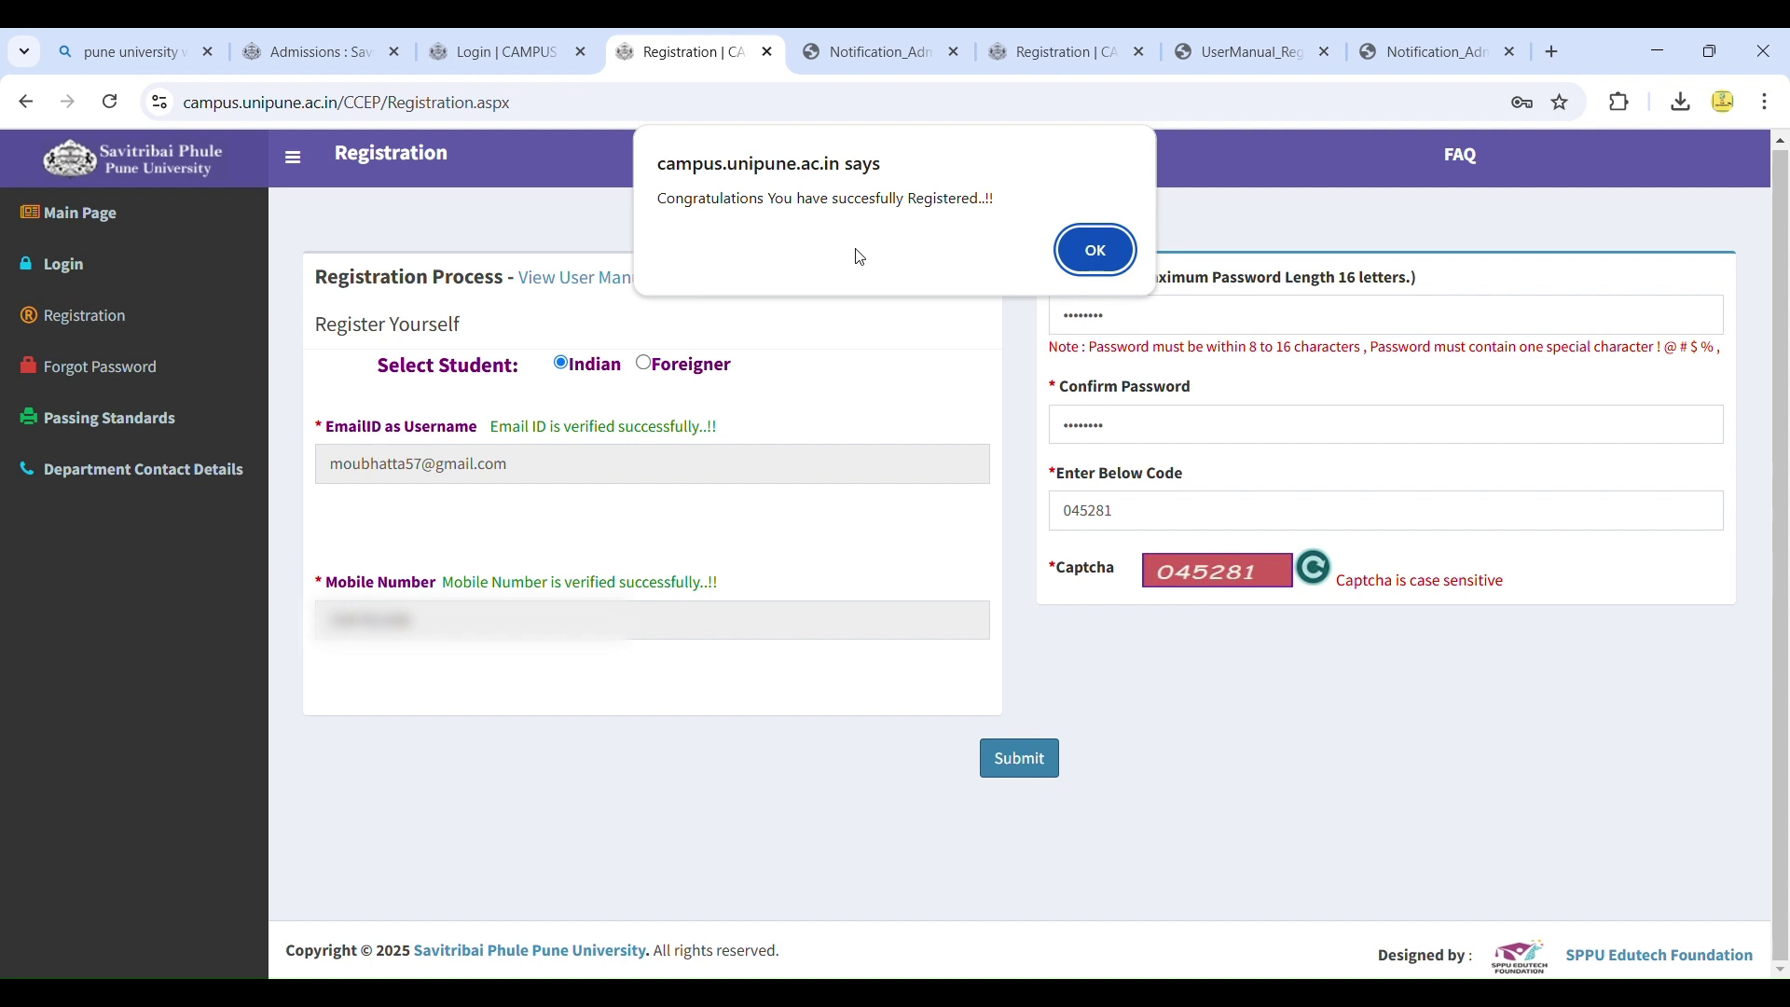
left_click(1089, 250)
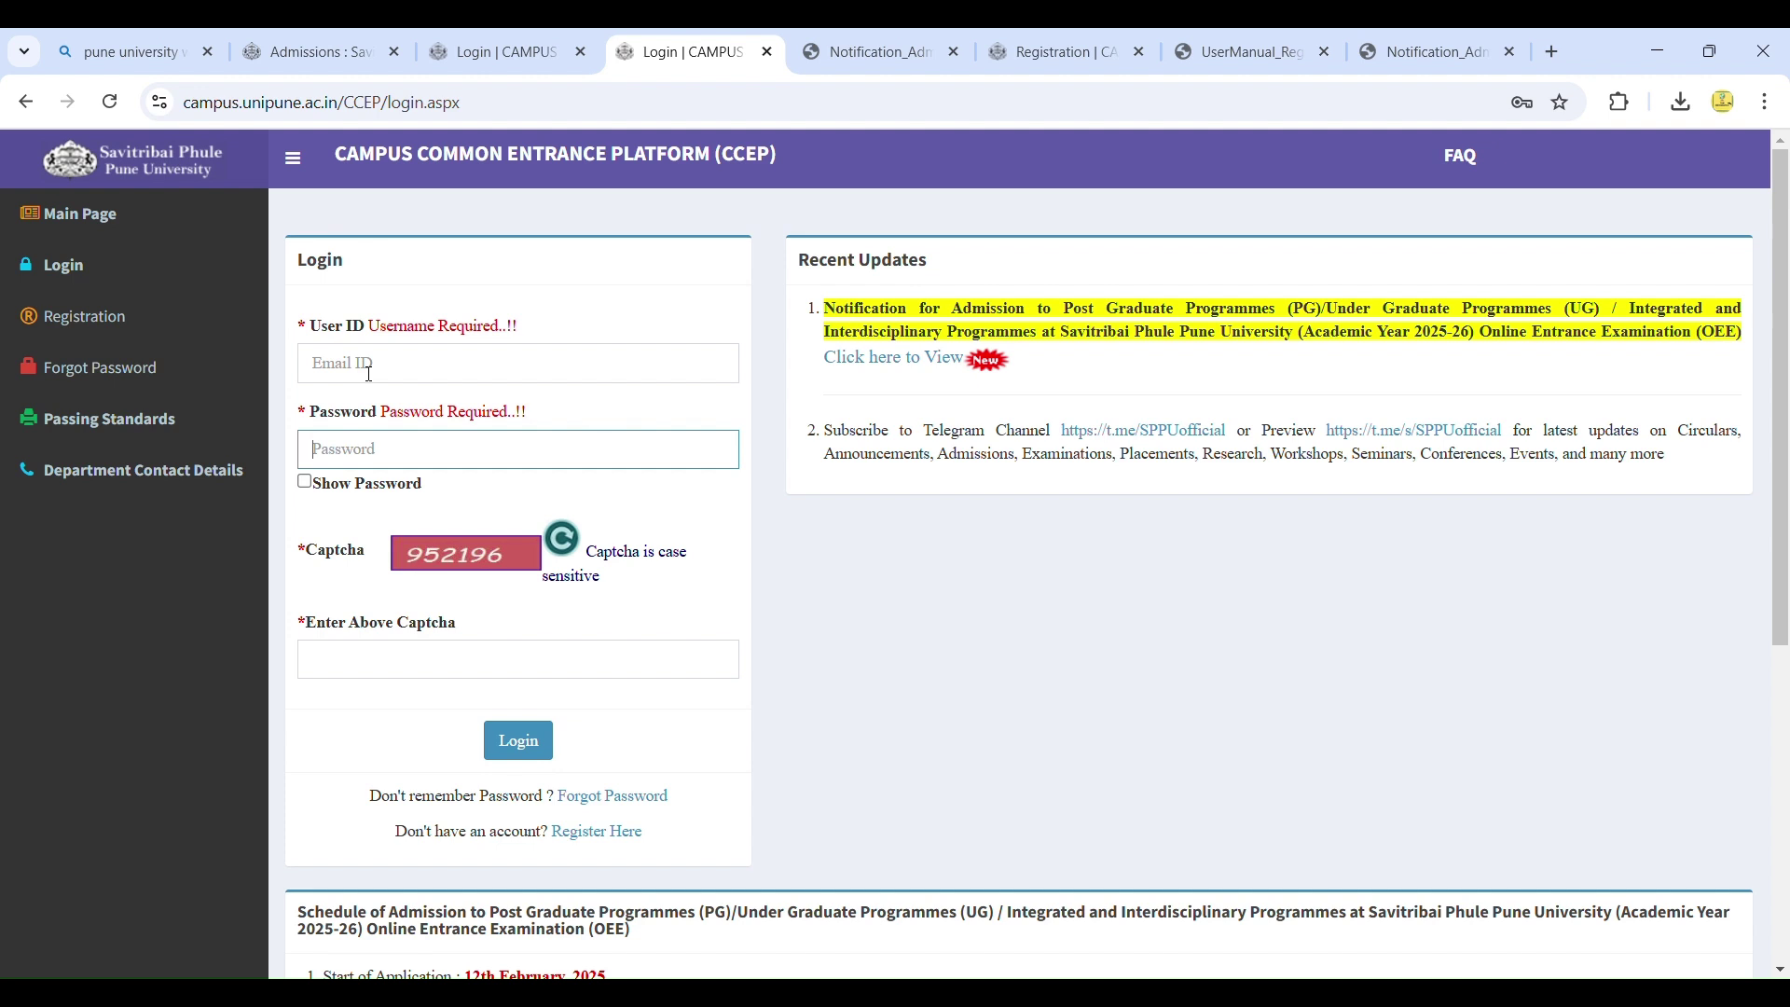
Log in with the registered email and password and open Profile > Personal Information
left_click(320, 355)
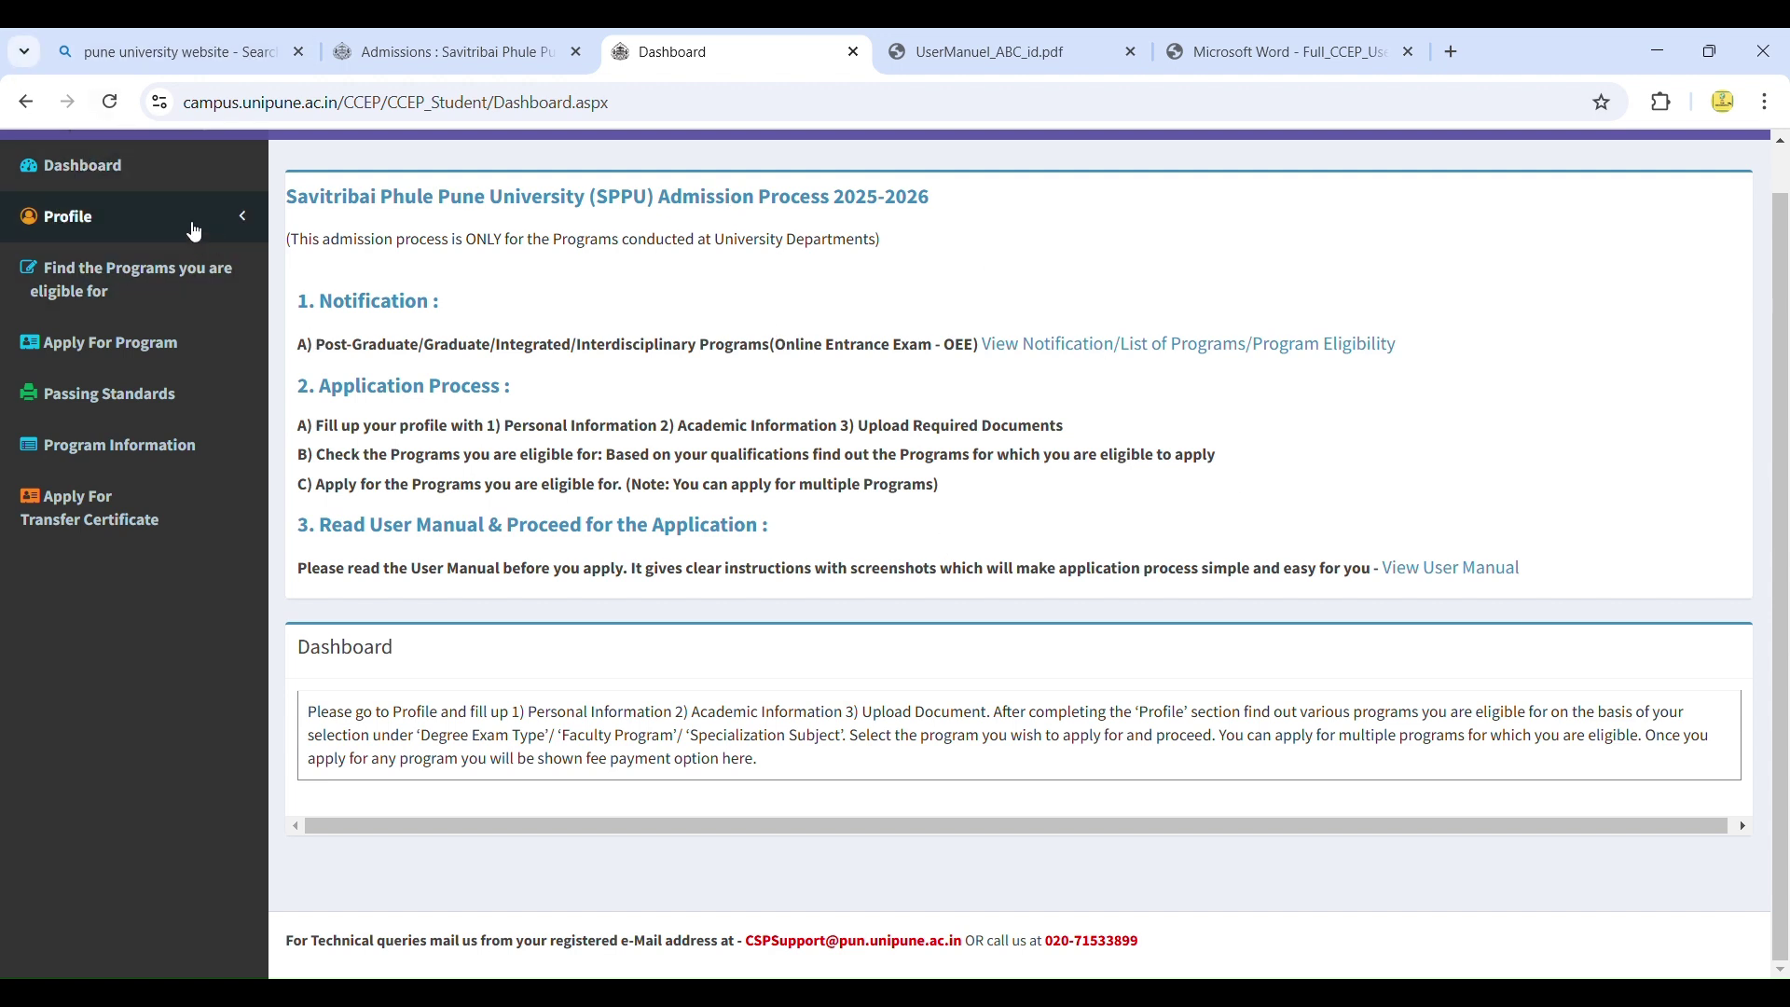
left_click(179, 229)
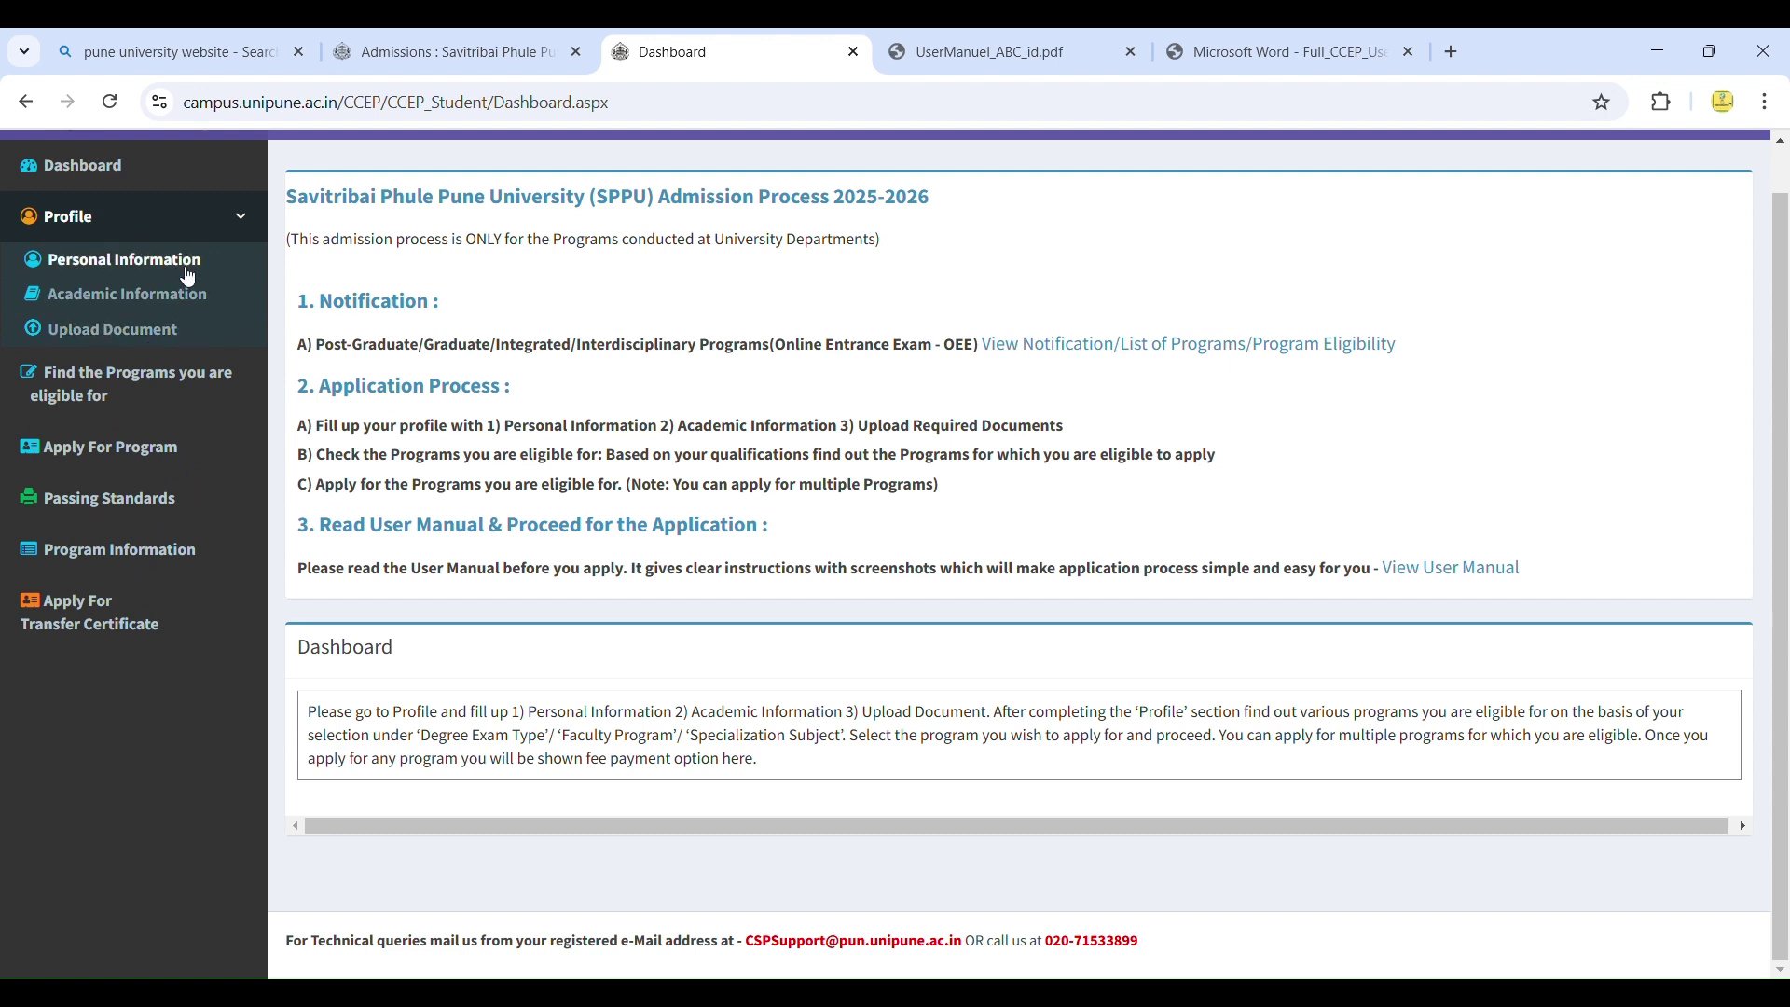
left_click(153, 259)
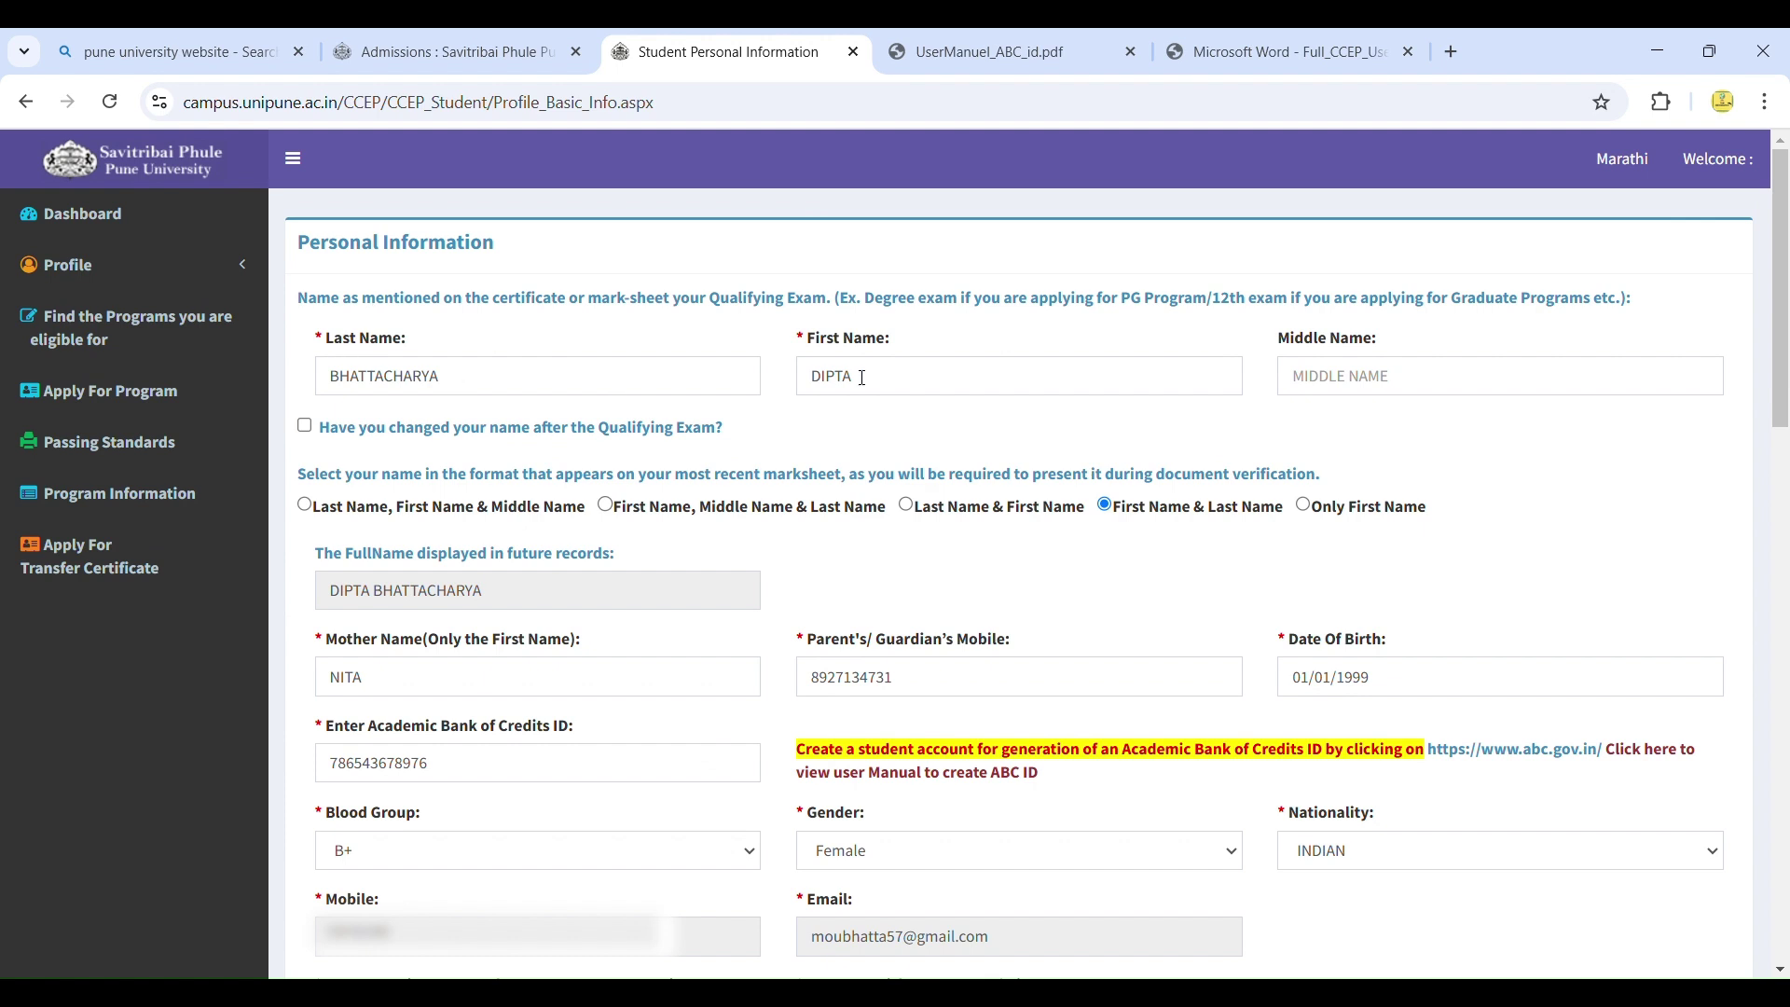
left_click(1368, 381)
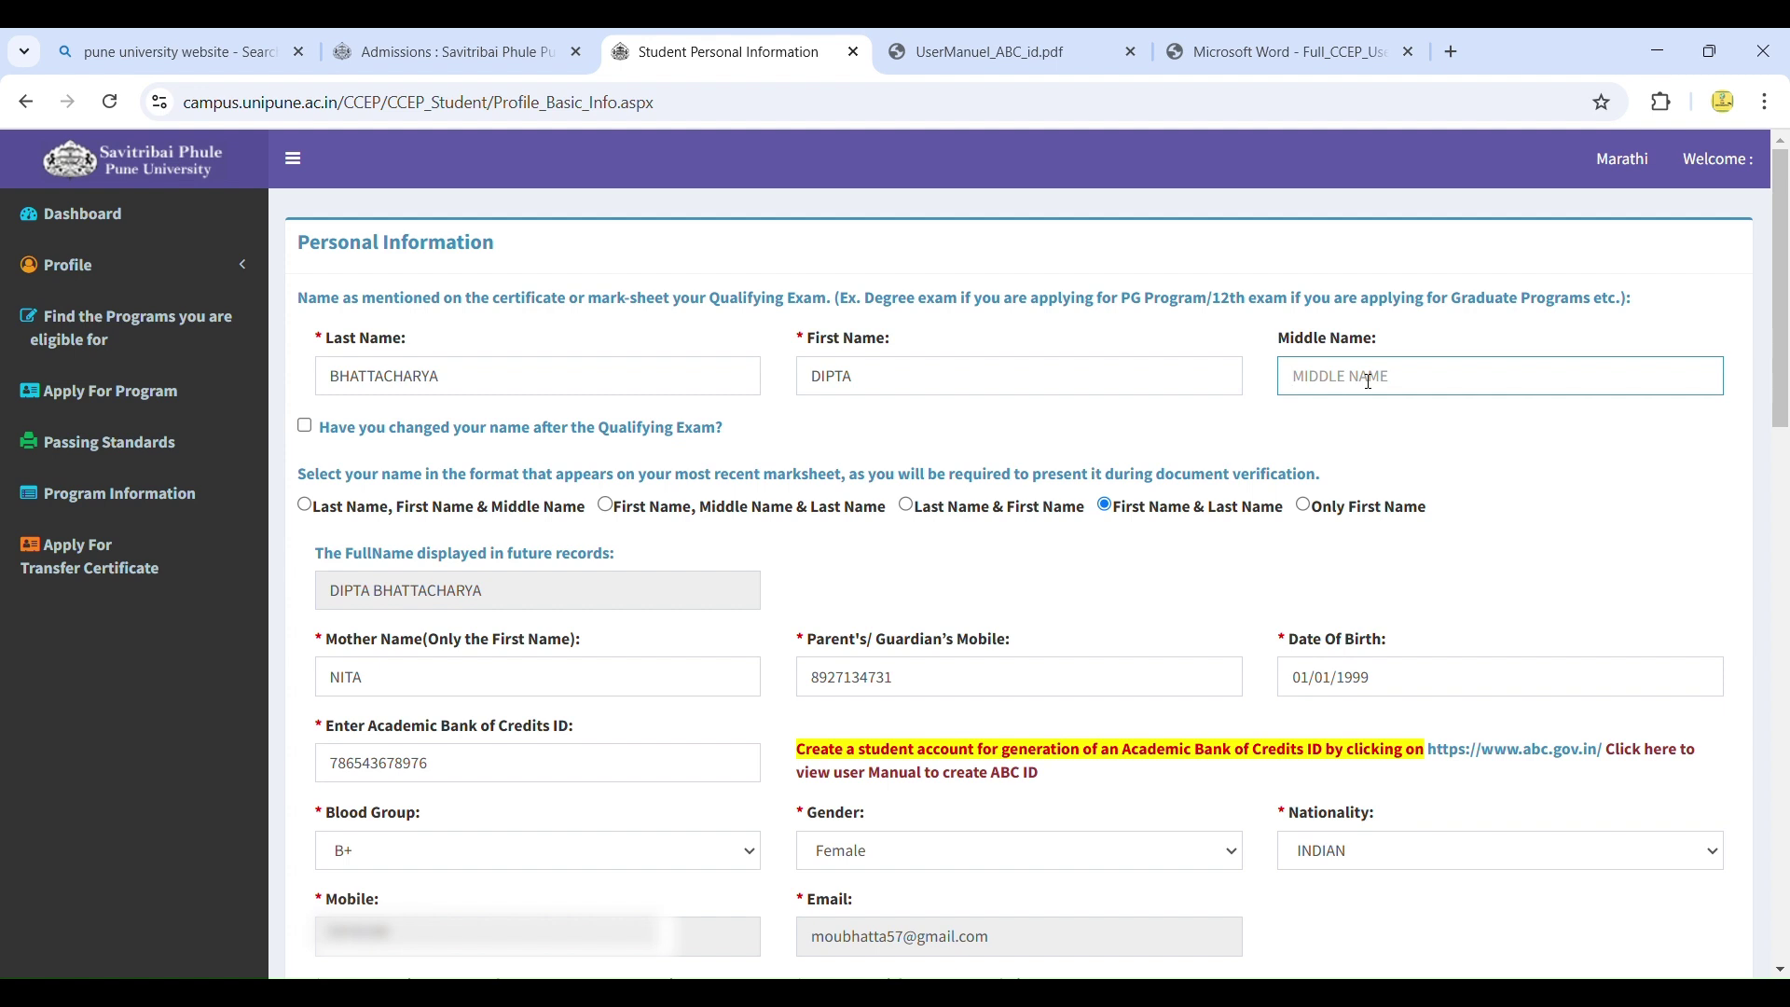
scroll(671, 518, "down", 2)
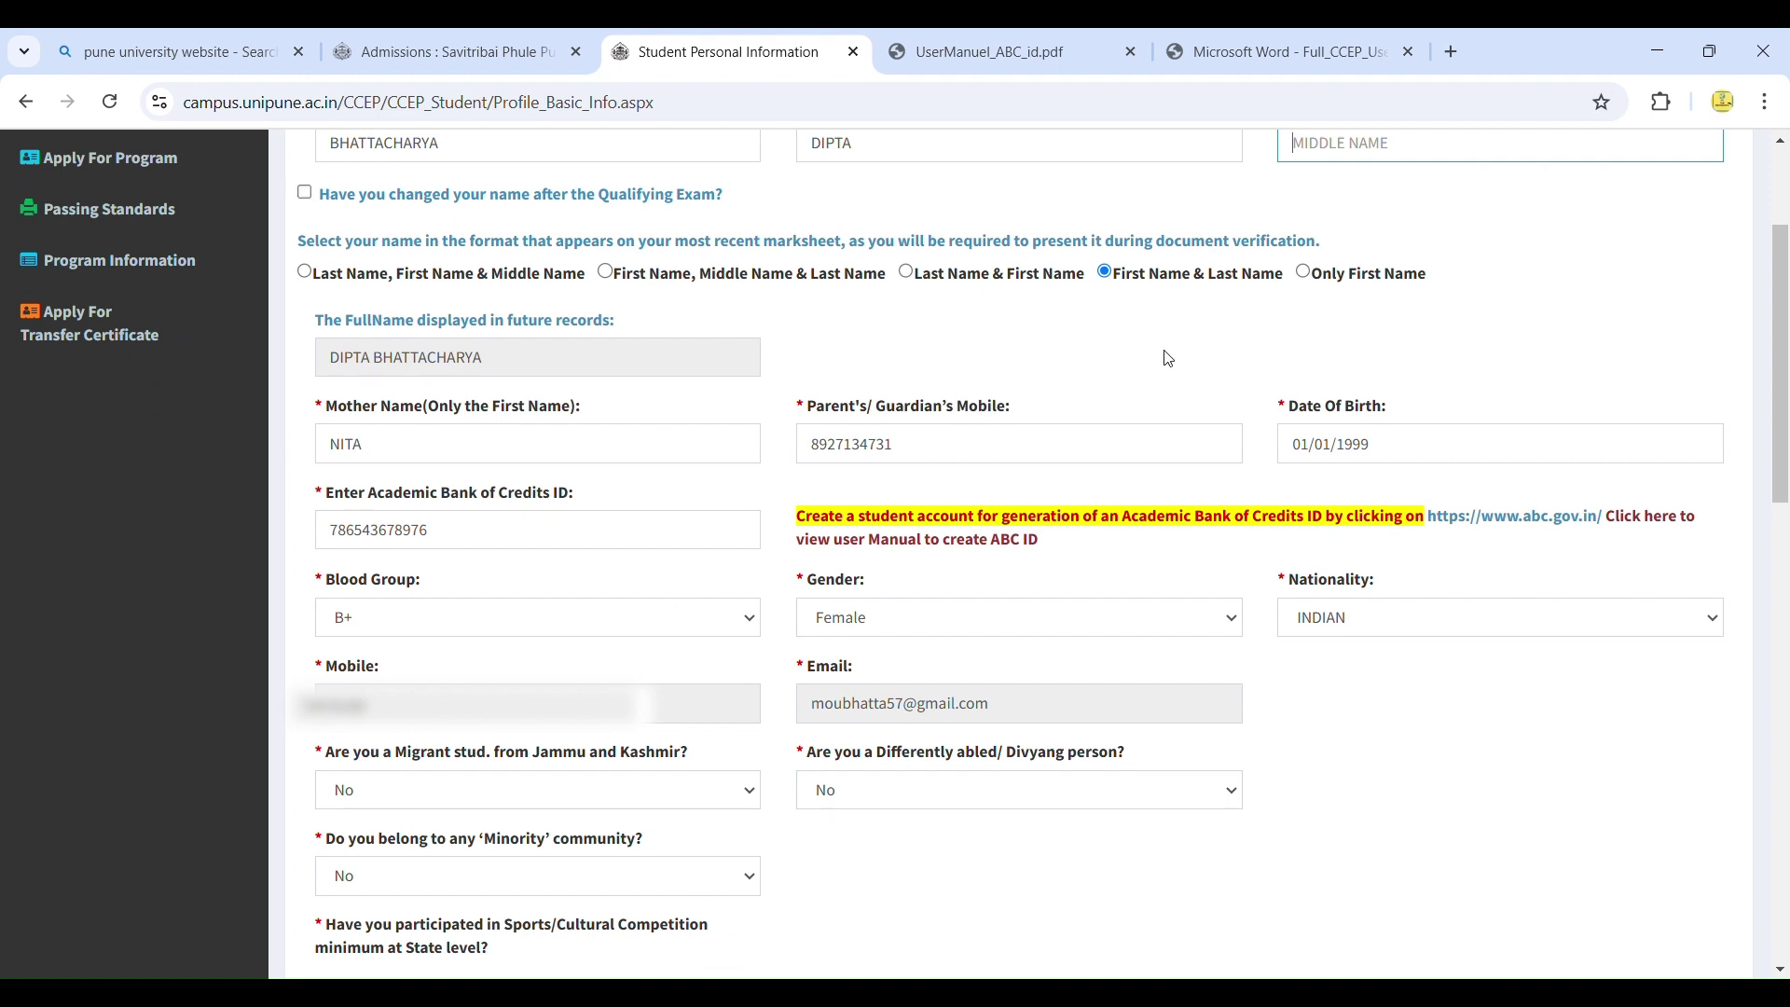
left_click(606, 272)
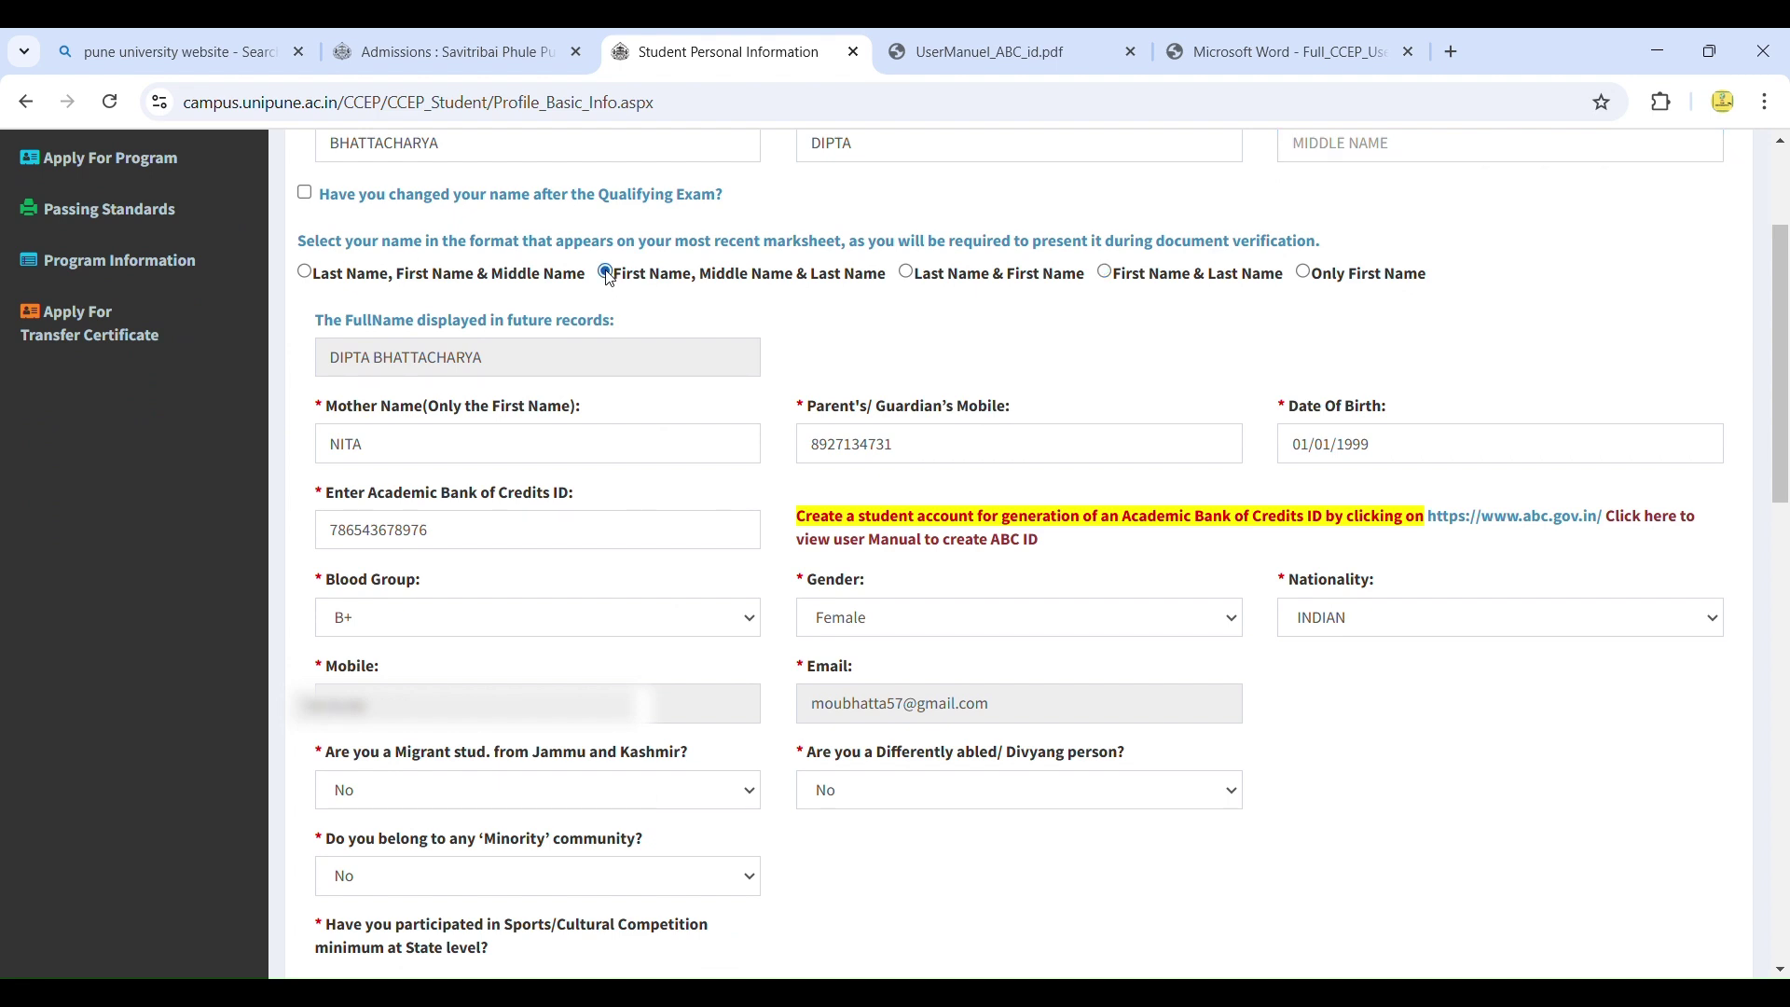
left_click(1109, 272)
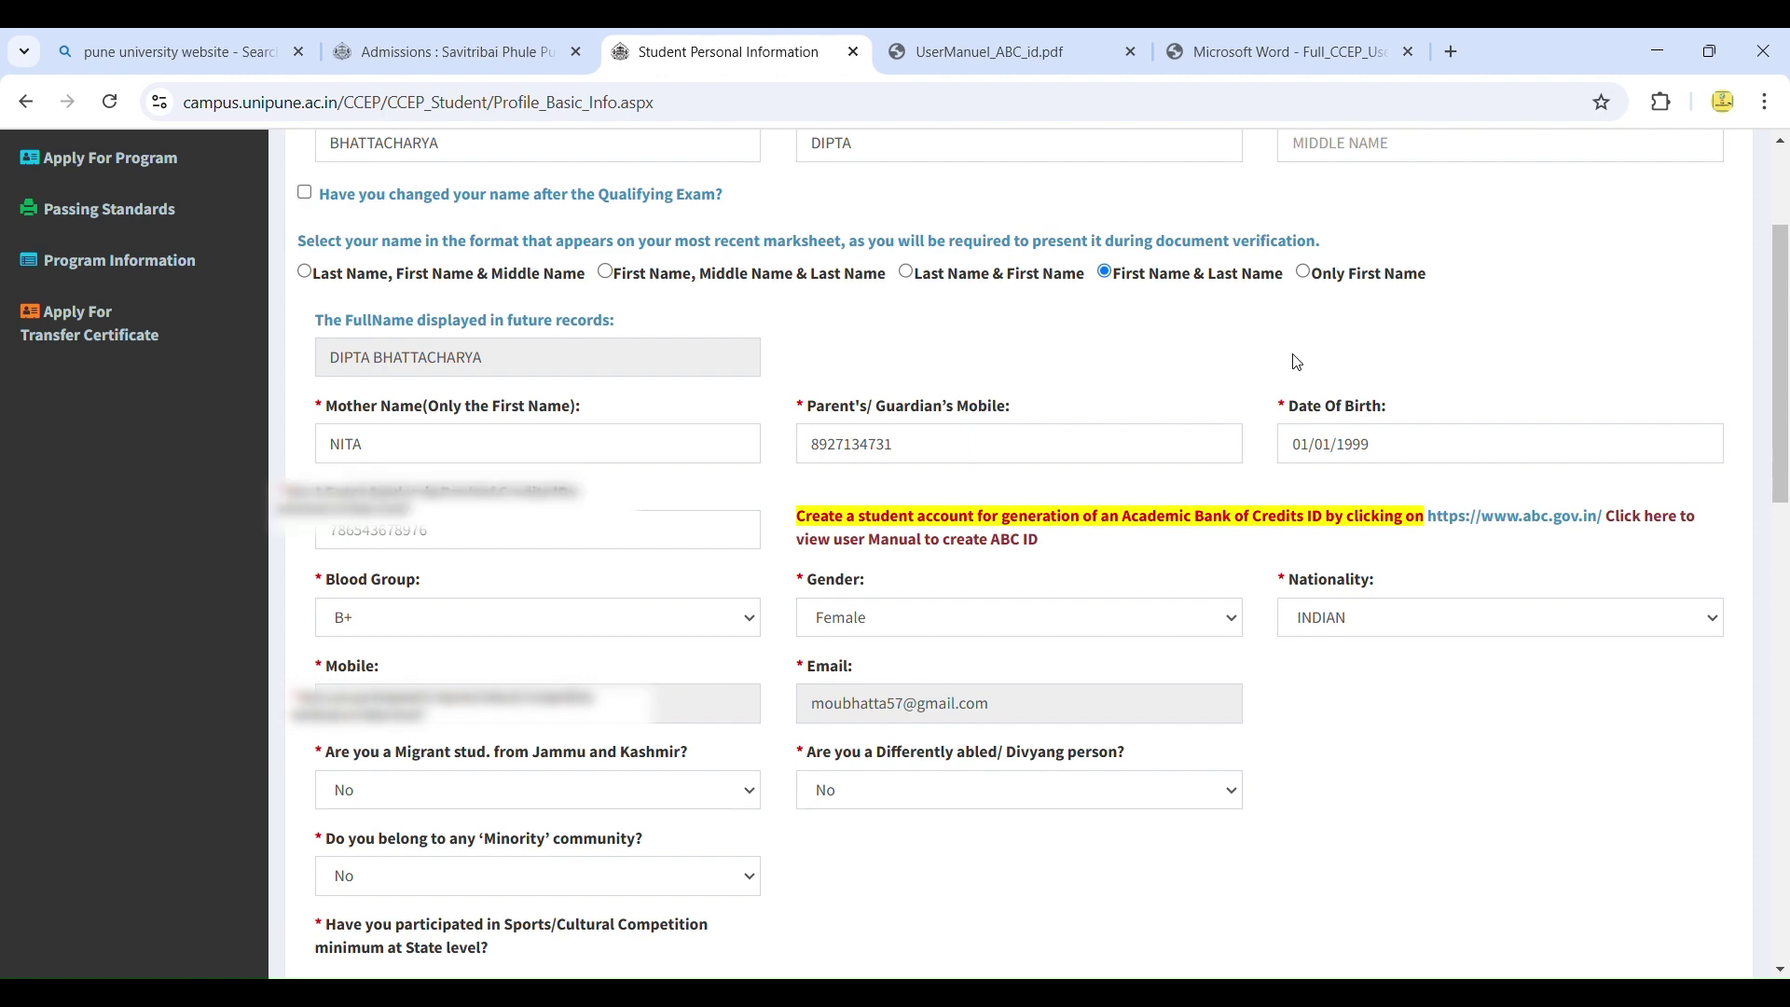
scroll(1238, 451, "down", 3)
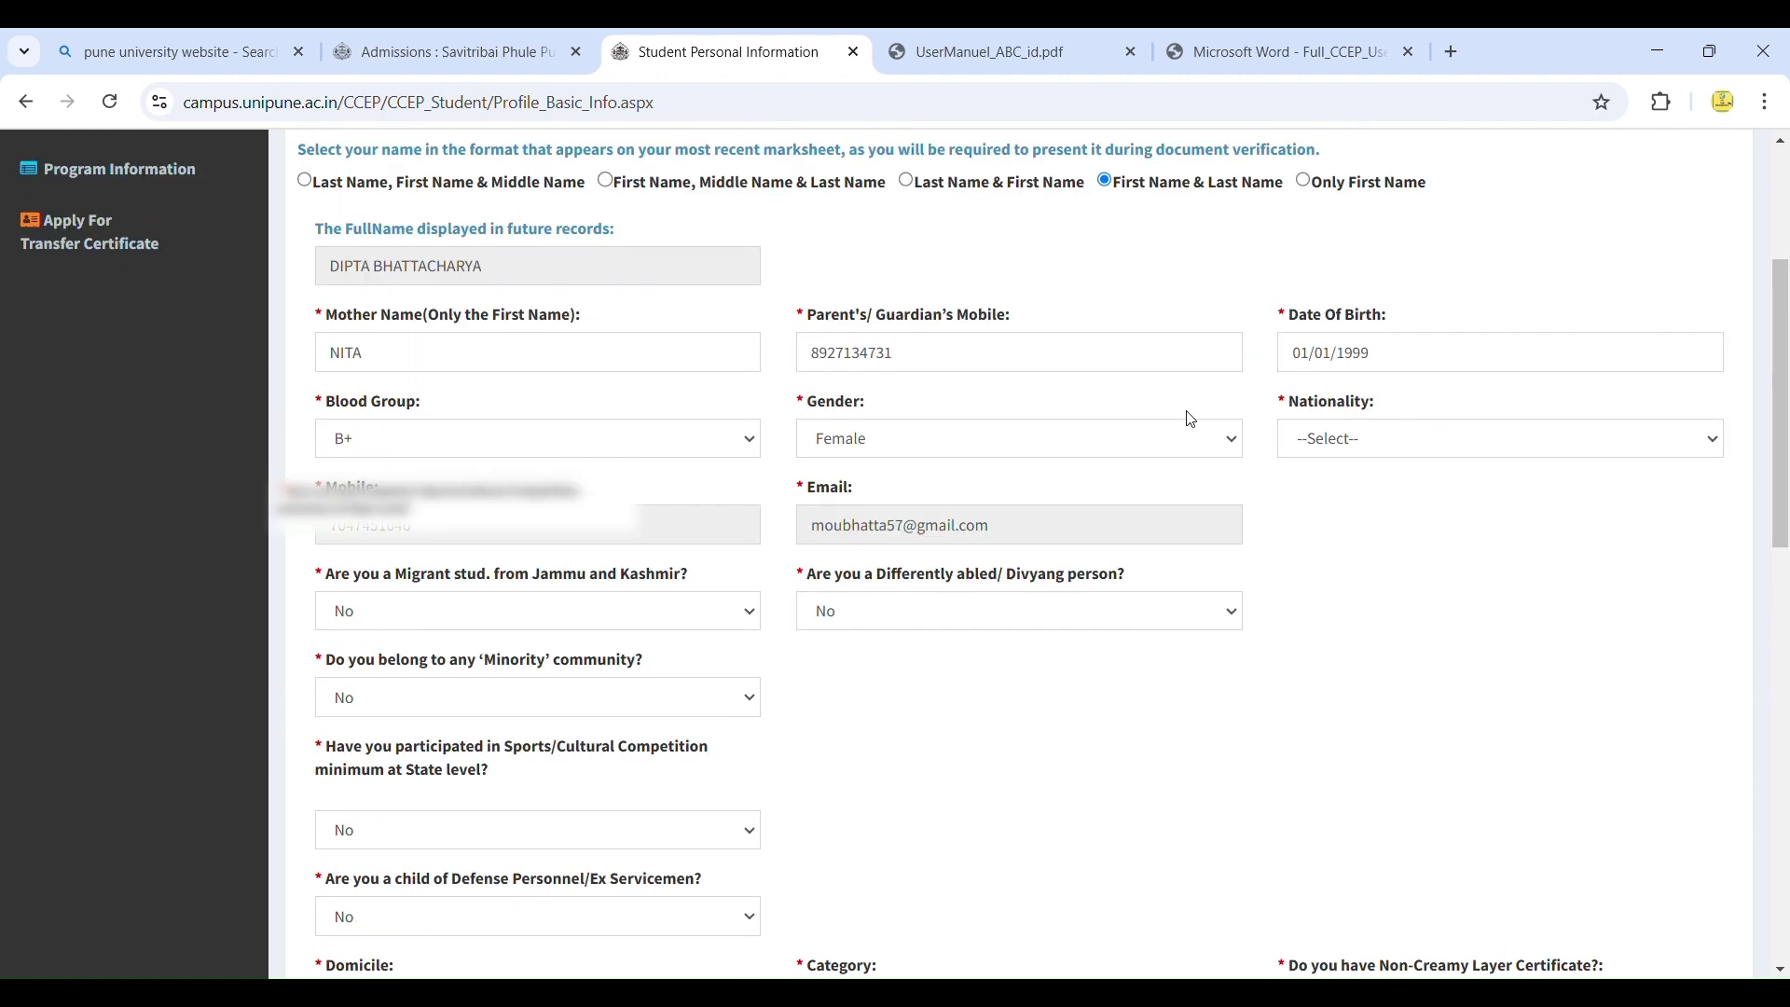
scroll(1187, 415, "down", 3)
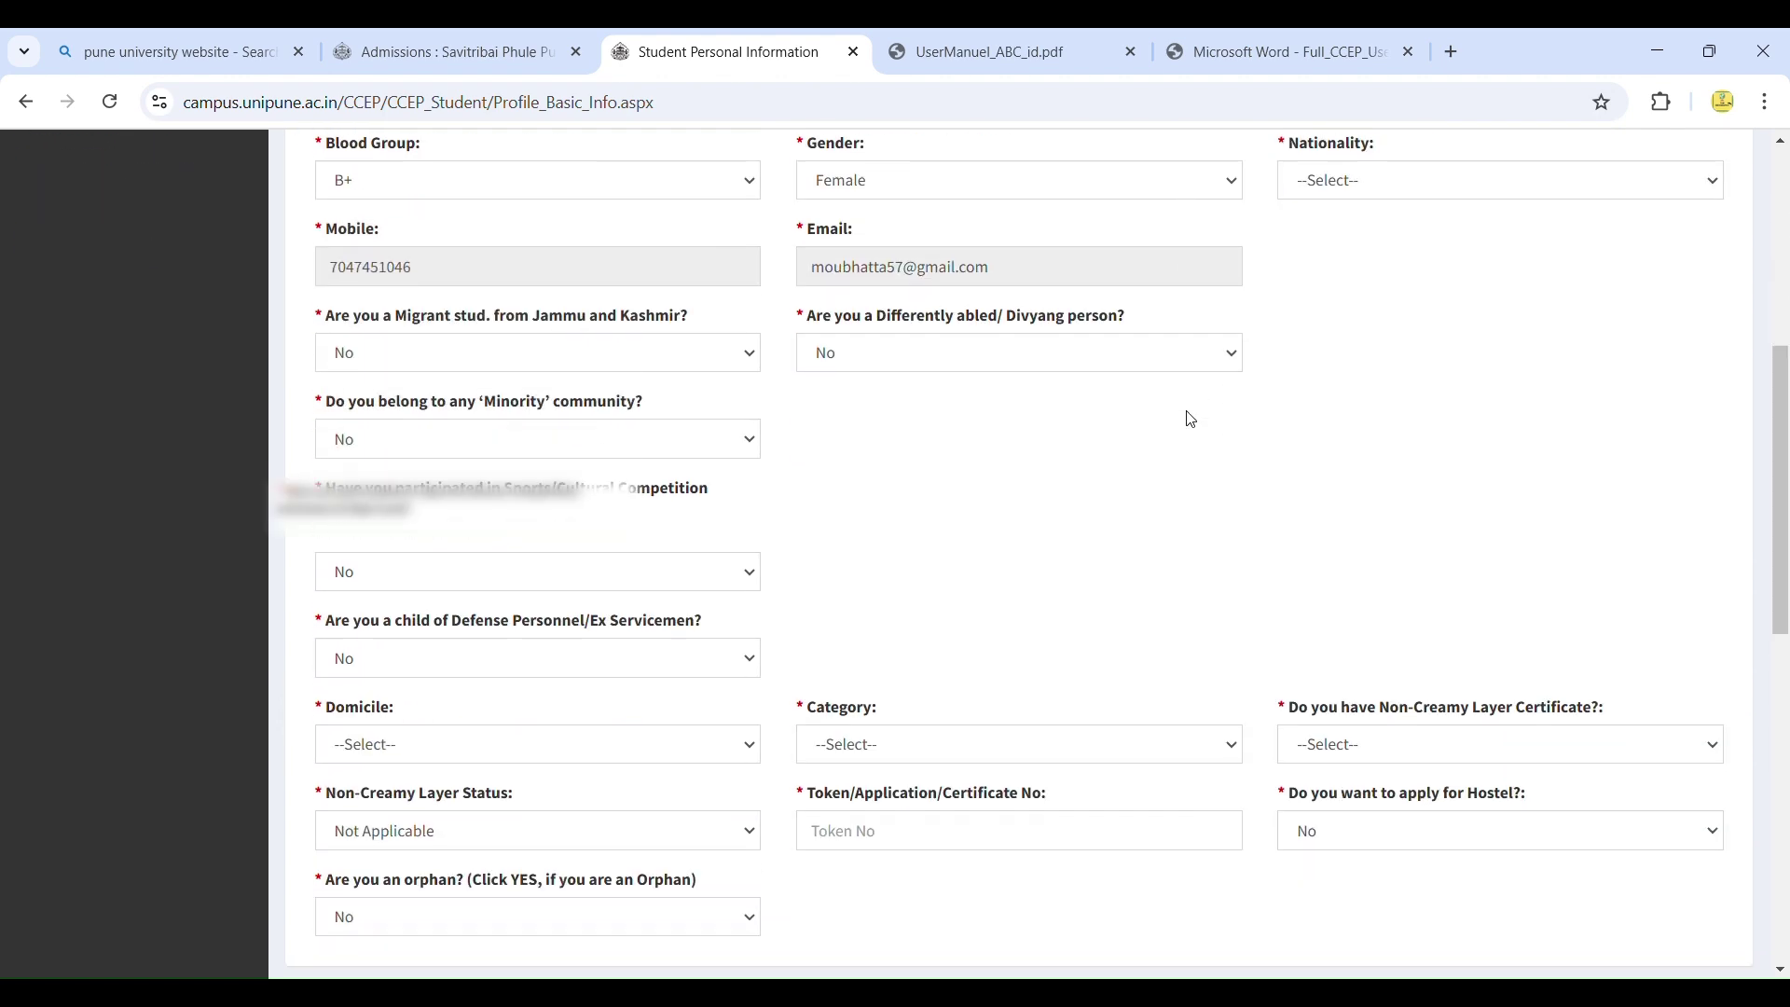
scroll(1156, 406, "up", 3)
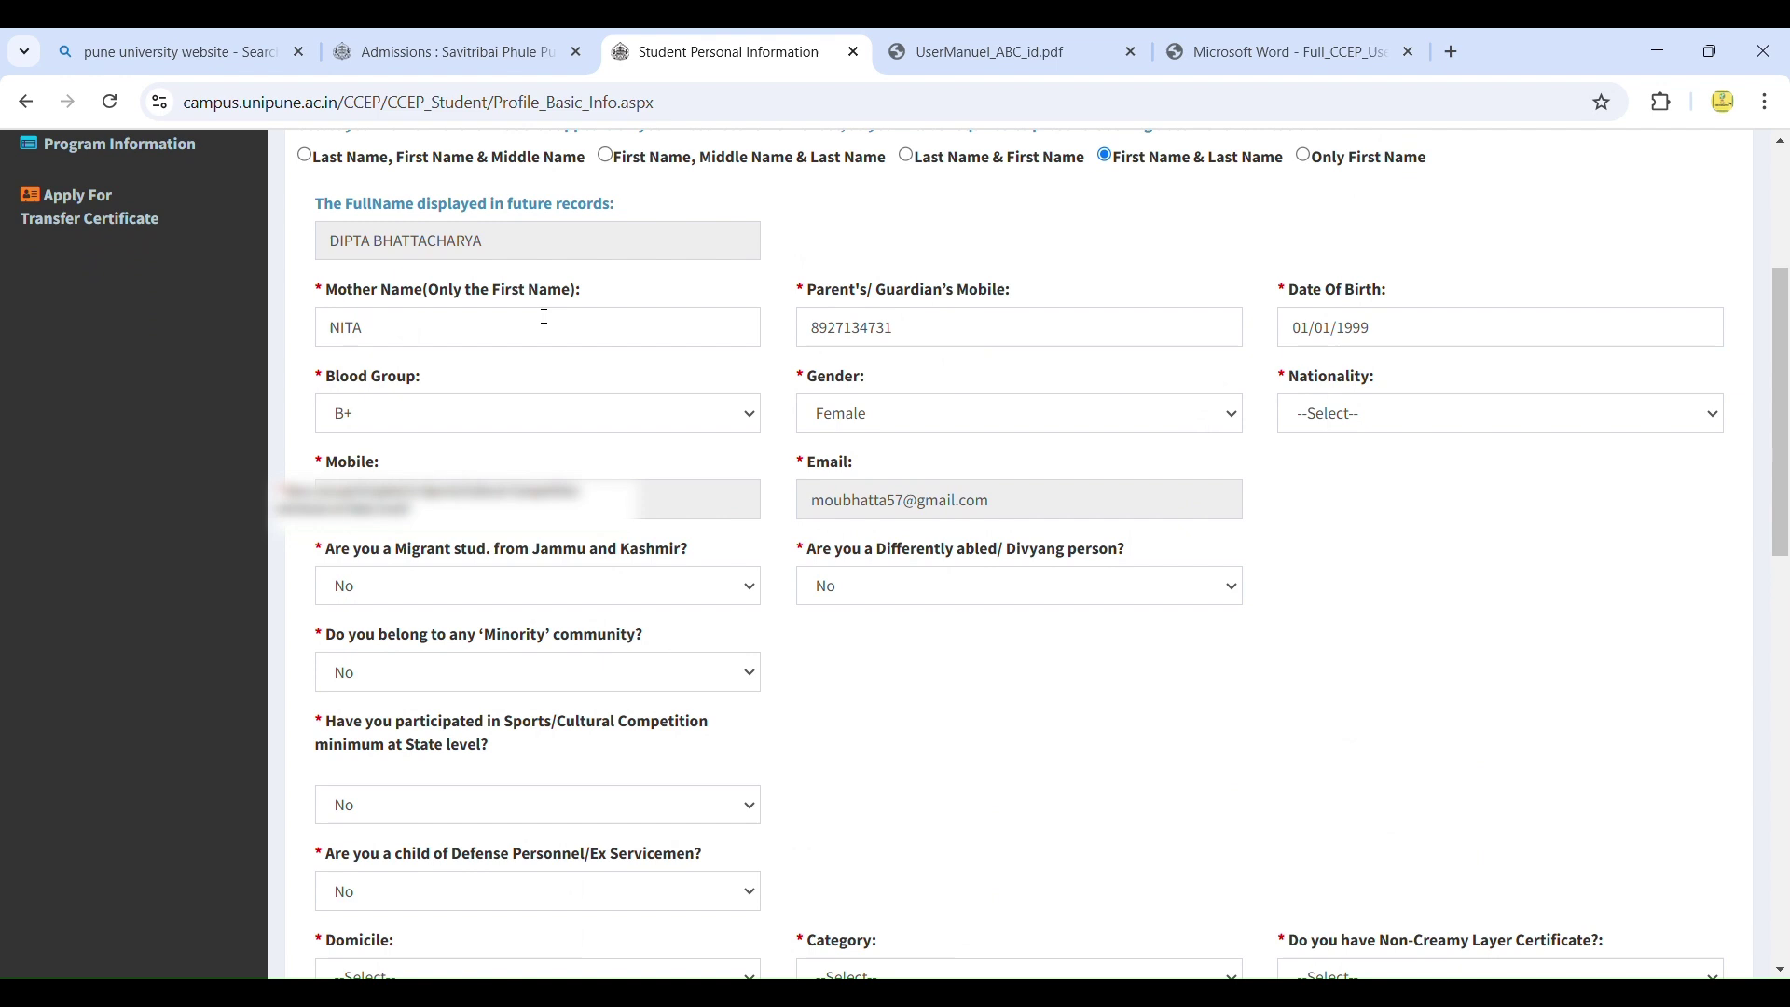
left_click_drag(417, 289, 606, 294)
left_click_drag(798, 290, 1068, 294)
left_click_drag(1277, 290, 1407, 292)
left_click_drag(324, 377, 923, 372)
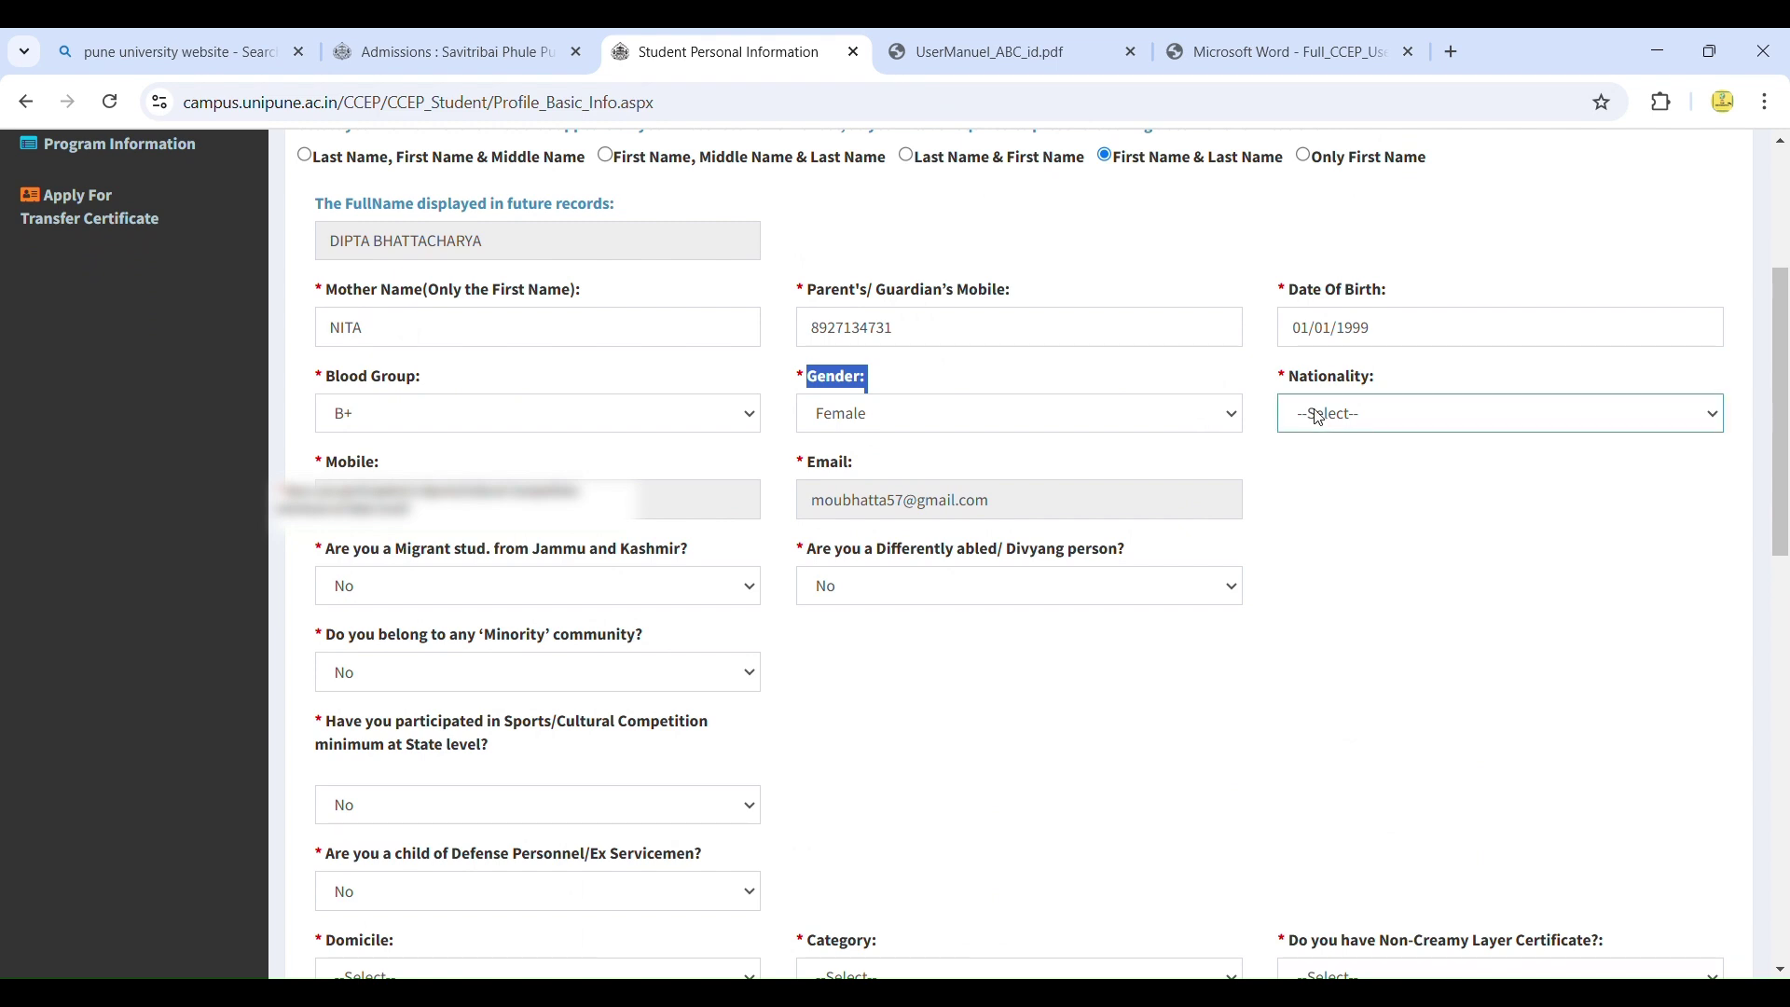
key("Down")
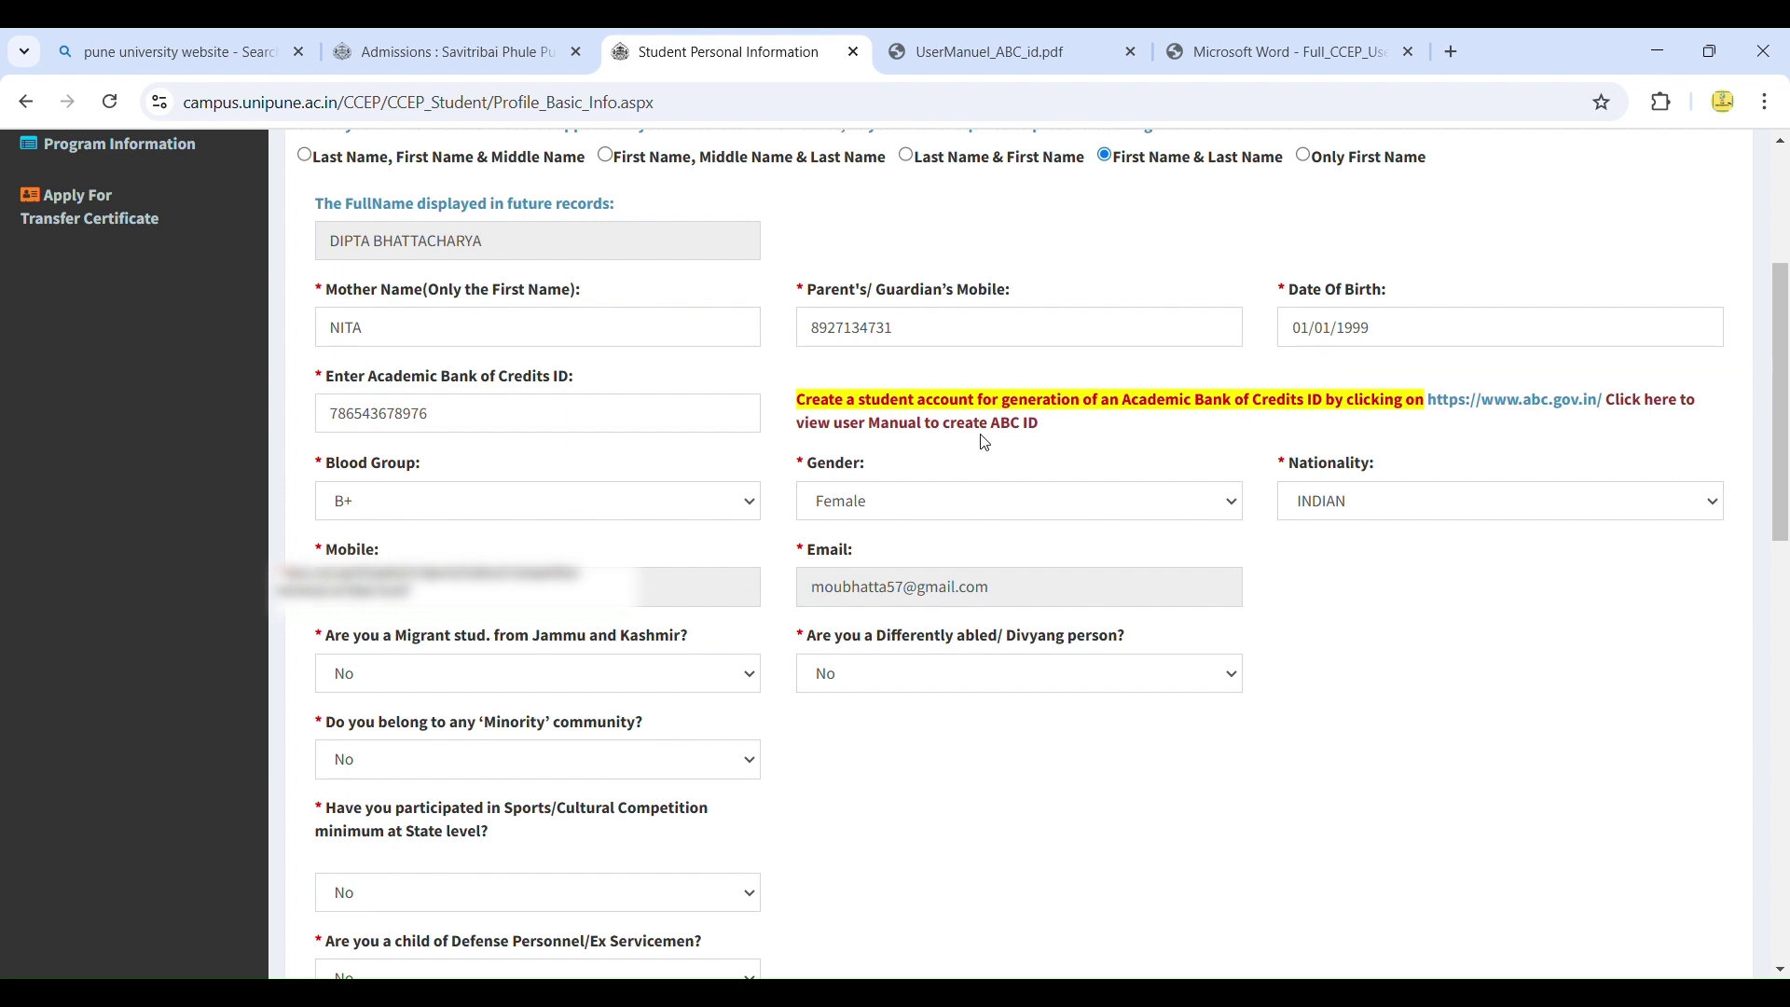
scroll(1118, 464, "down", 1)
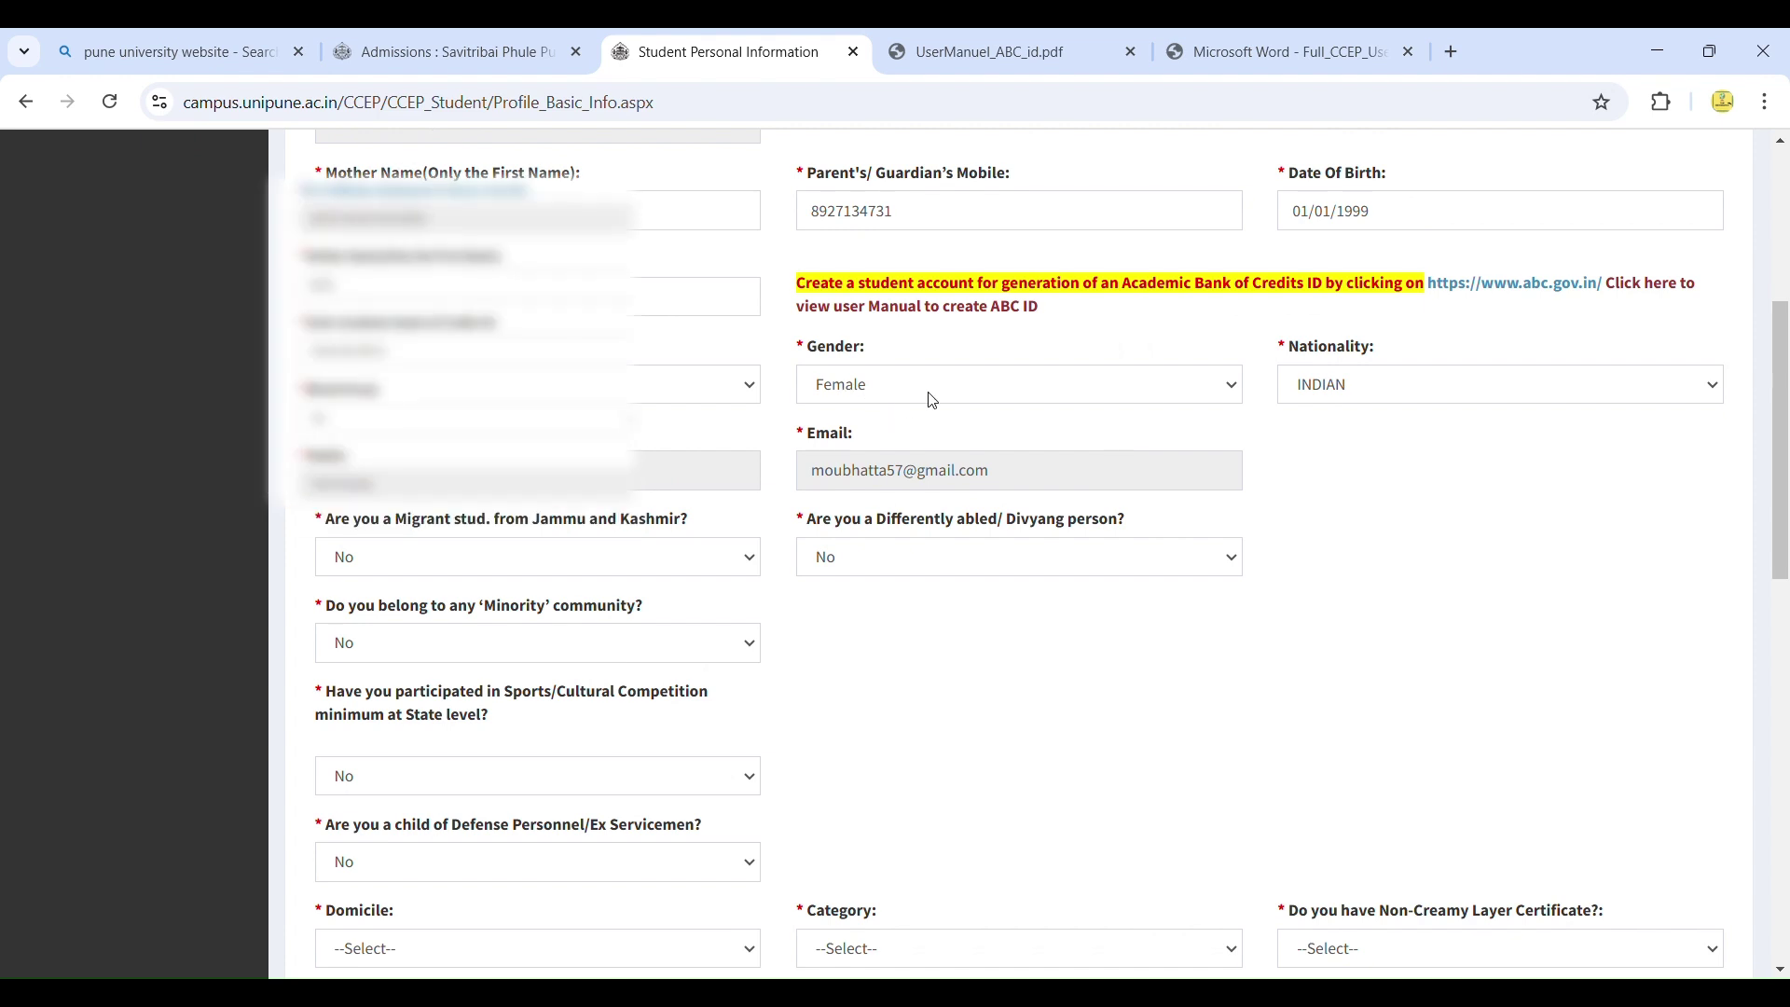
scroll(928, 395, "down", 3)
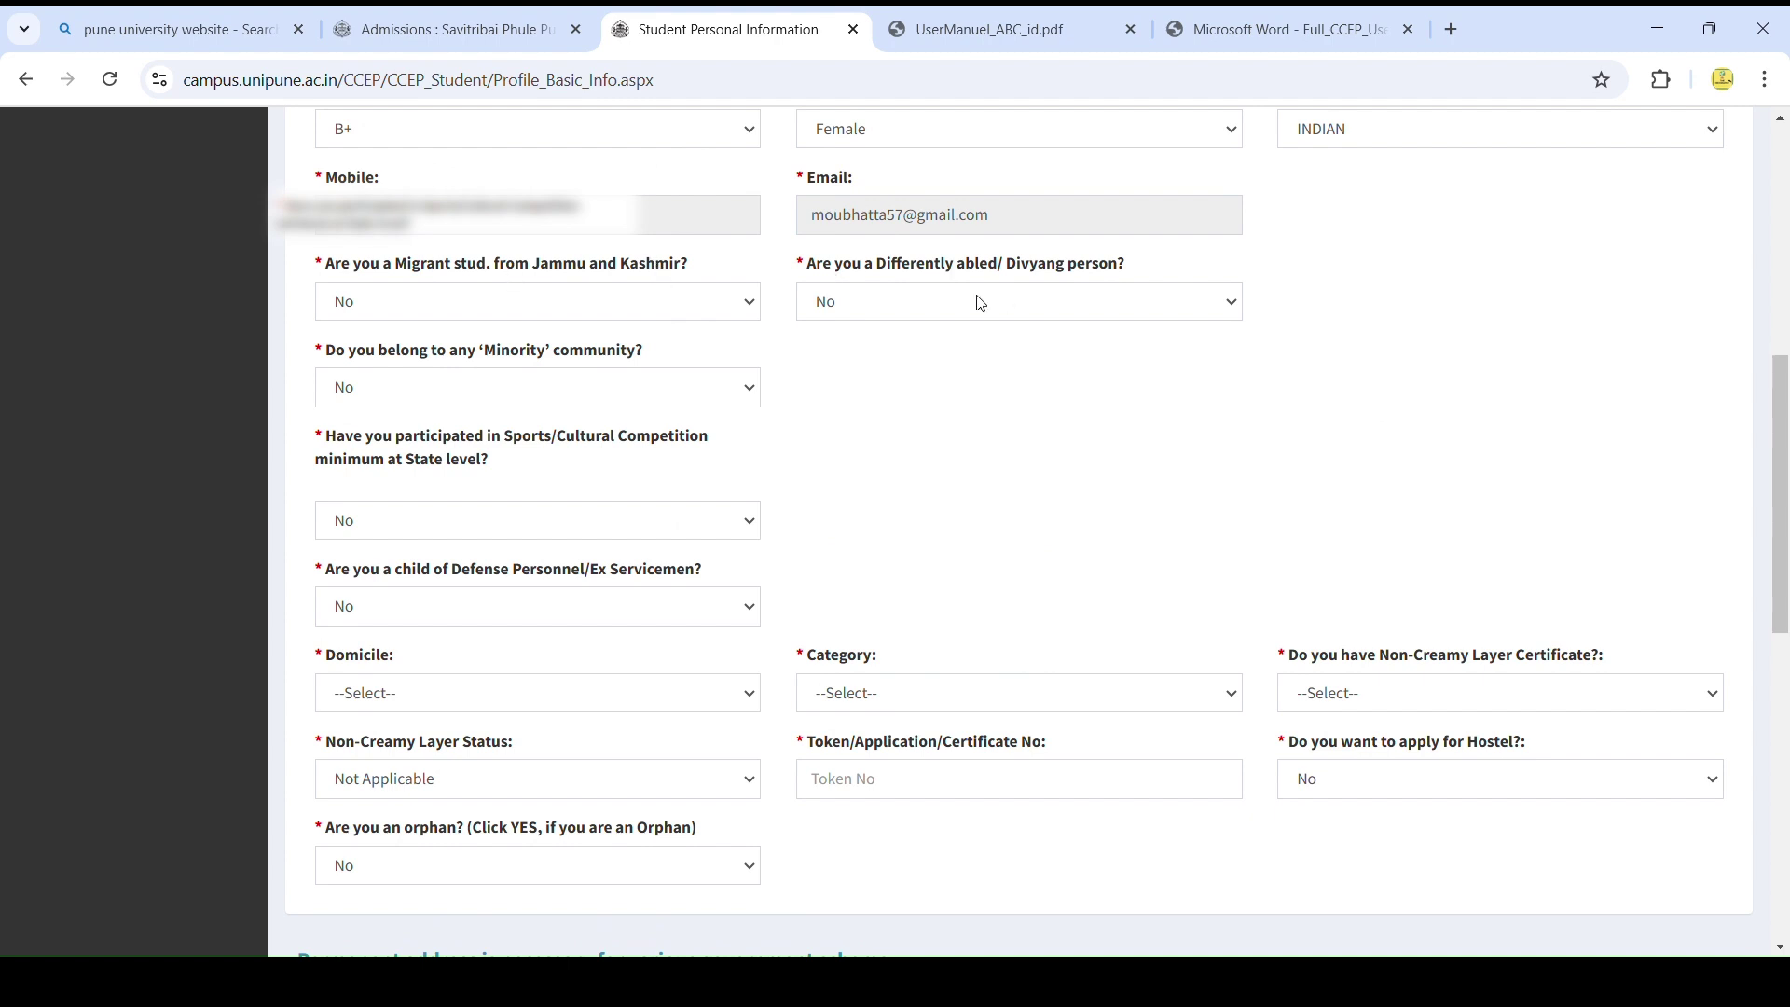
scroll(367, 392, "down", 1)
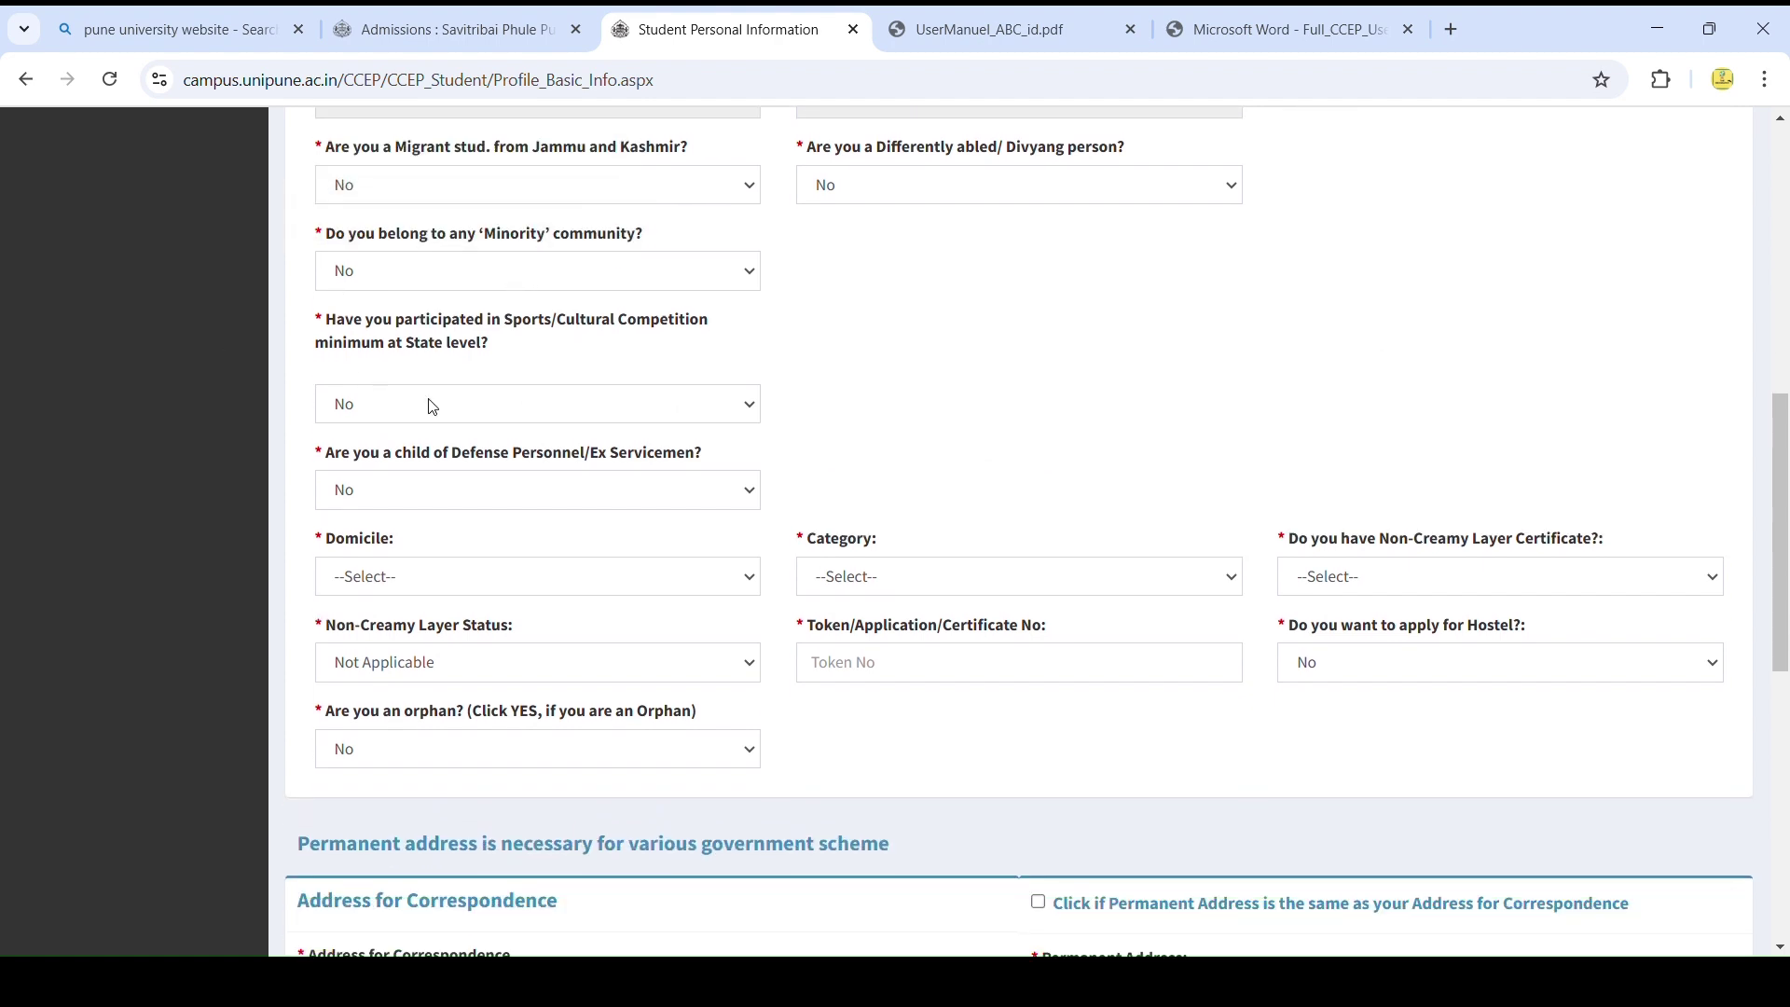
scroll(745, 371, "down", 1)
scroll(745, 371, "down", 1)
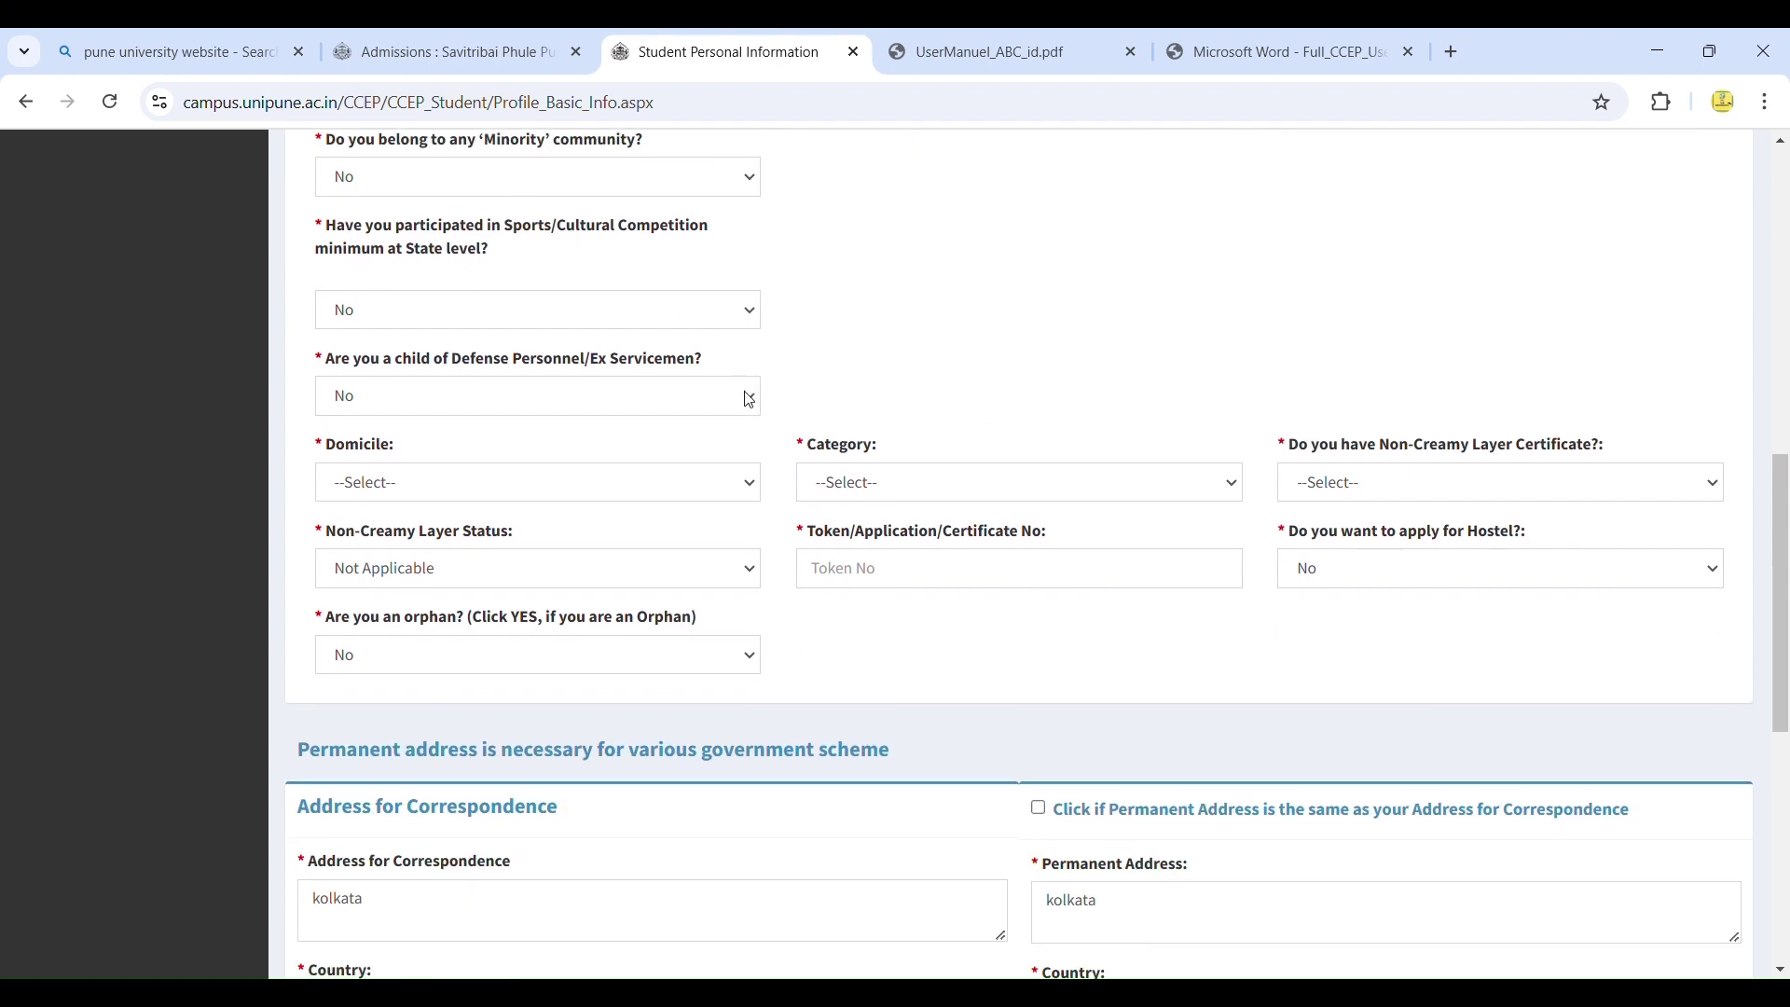
scroll(748, 400, "down", 1)
scroll(519, 279, "down", 1)
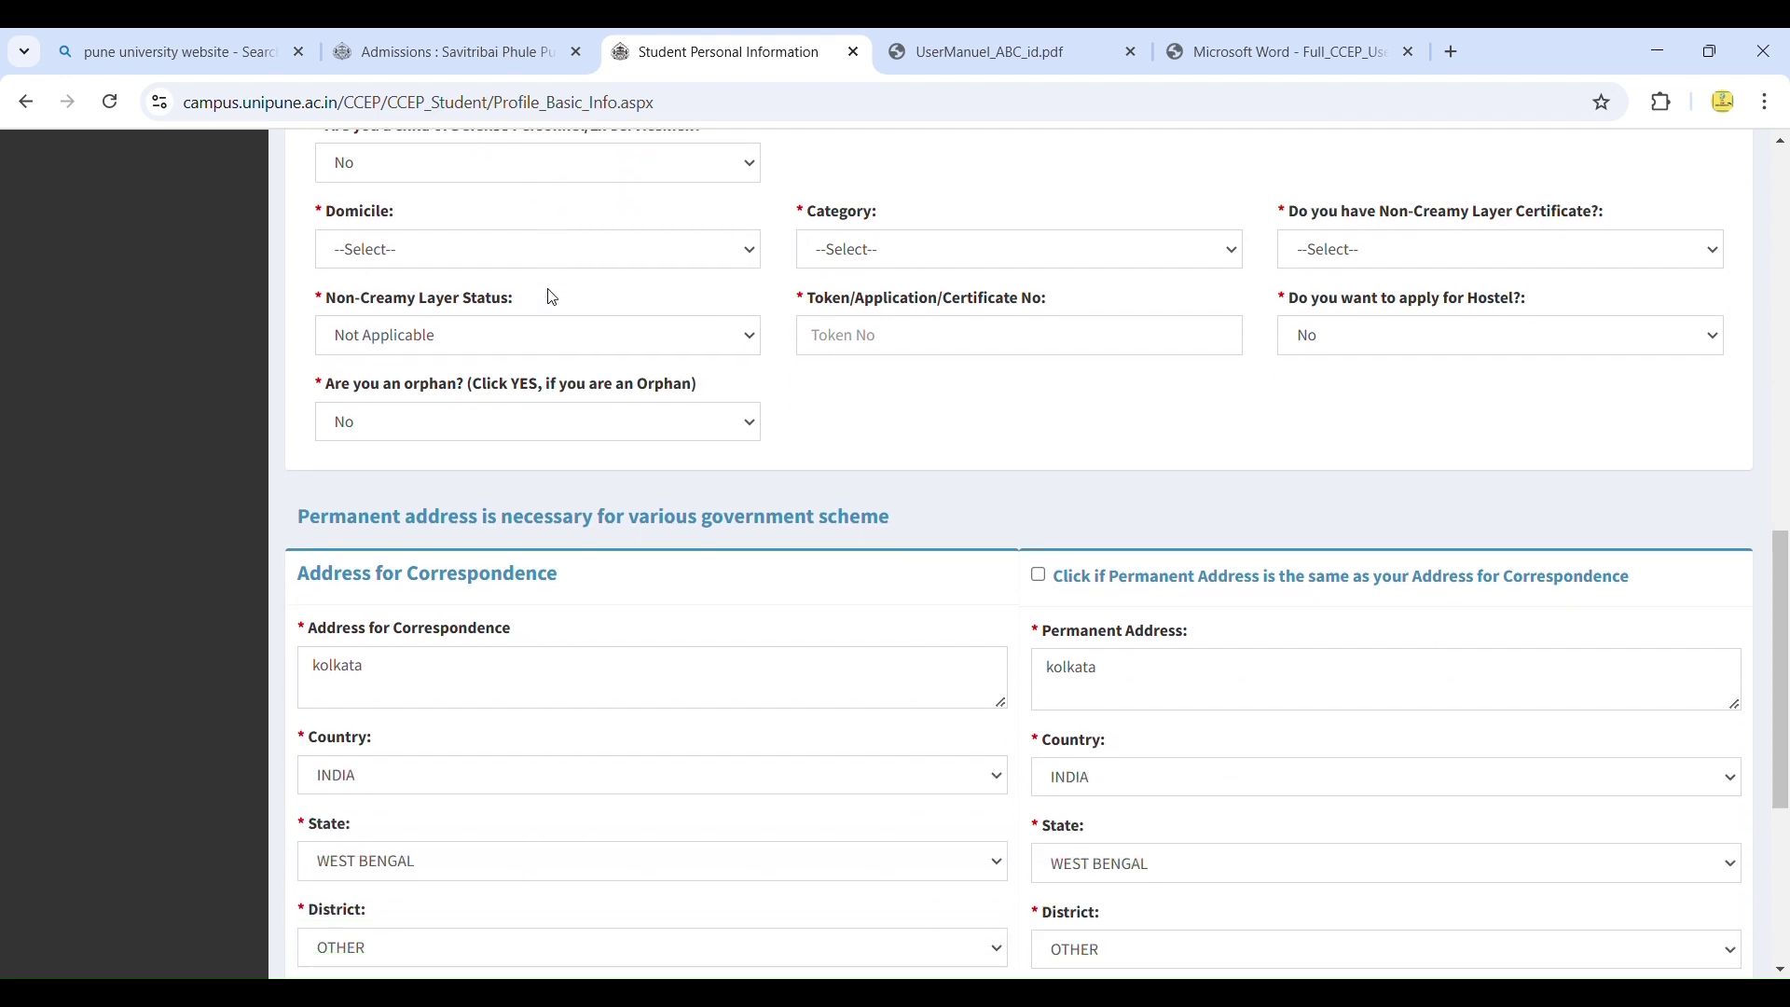
Set the domicile to Non-Maharashtra
left_click(509, 259)
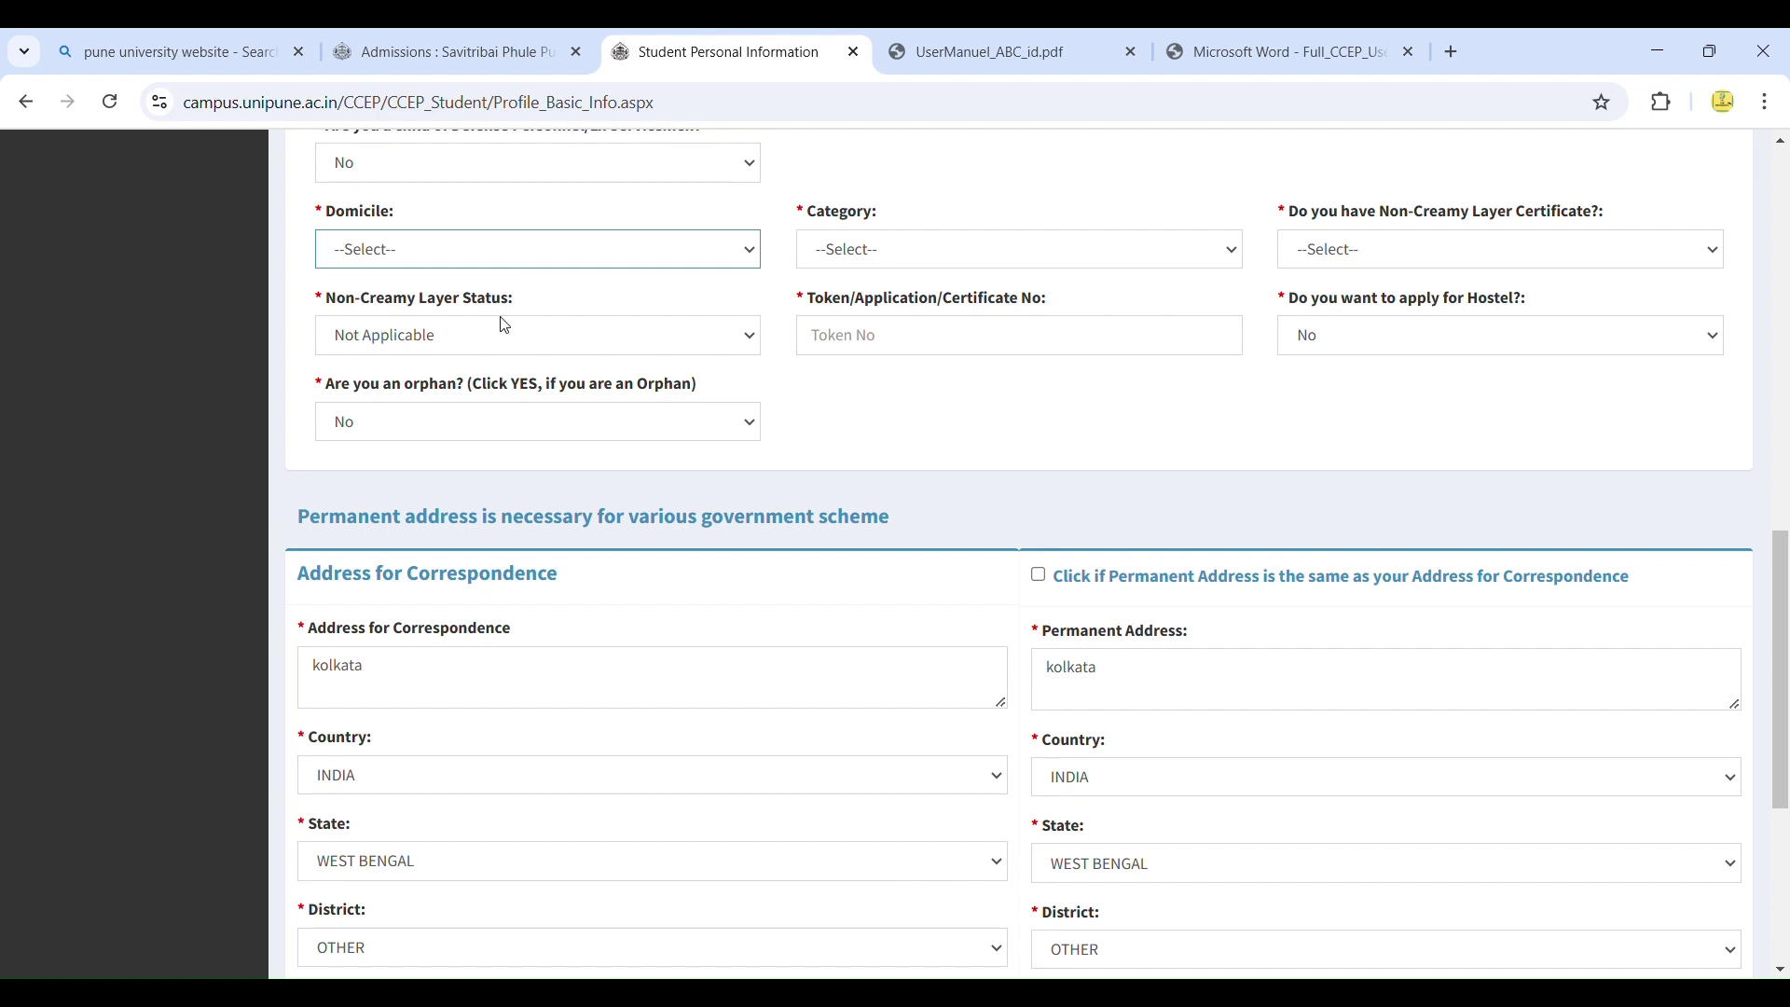
left_click(504, 355)
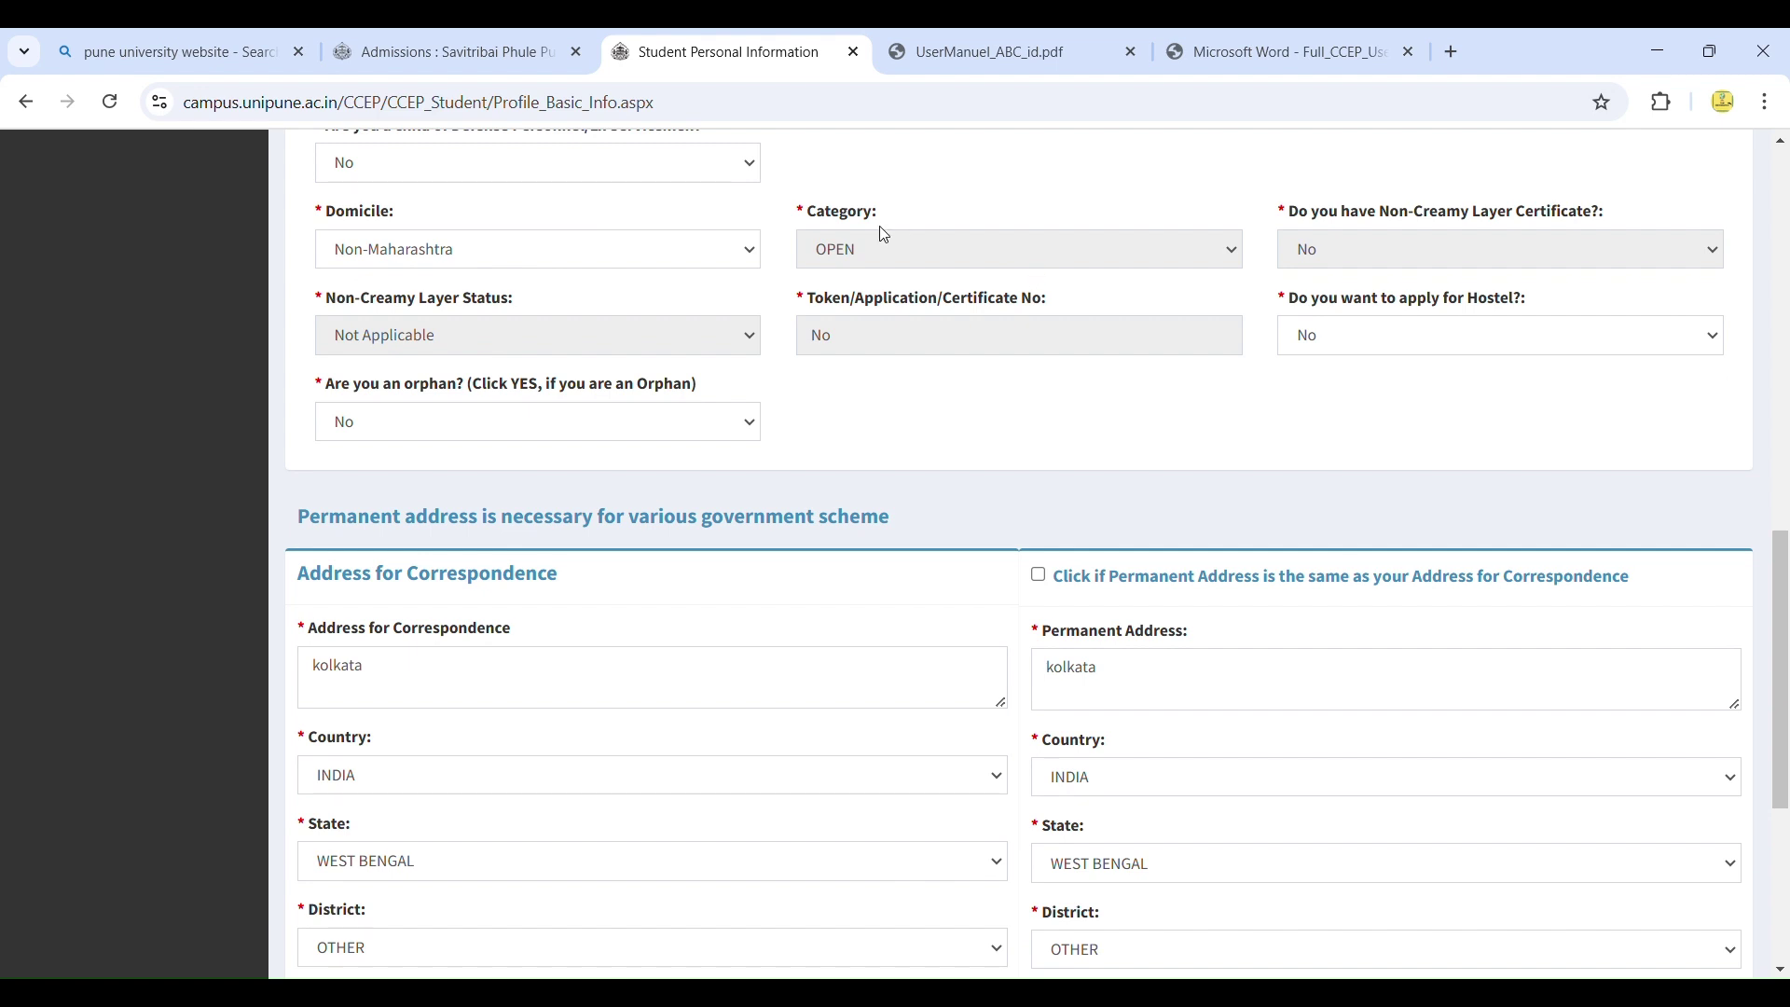
left_click_drag(807, 212, 889, 218)
left_click(929, 202)
Answer Yes to applying for hostel and accept the hostel regulations
left_click(1315, 339)
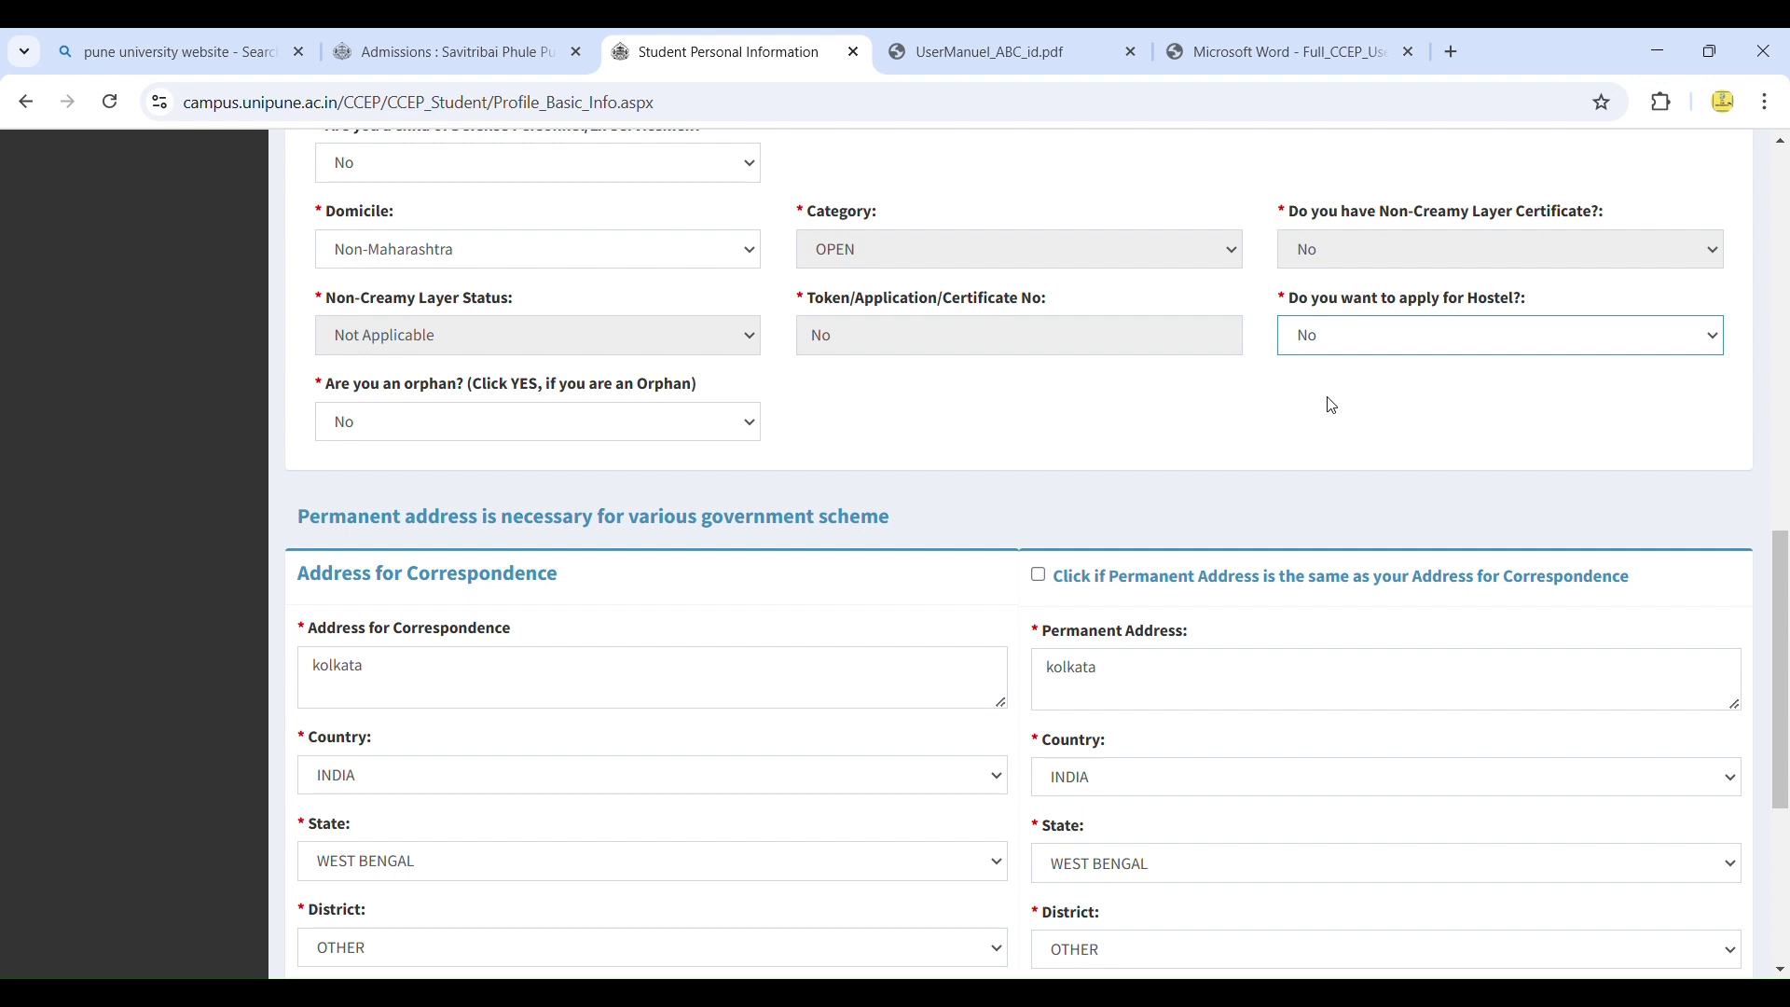
key("Down")
left_click(524, 432)
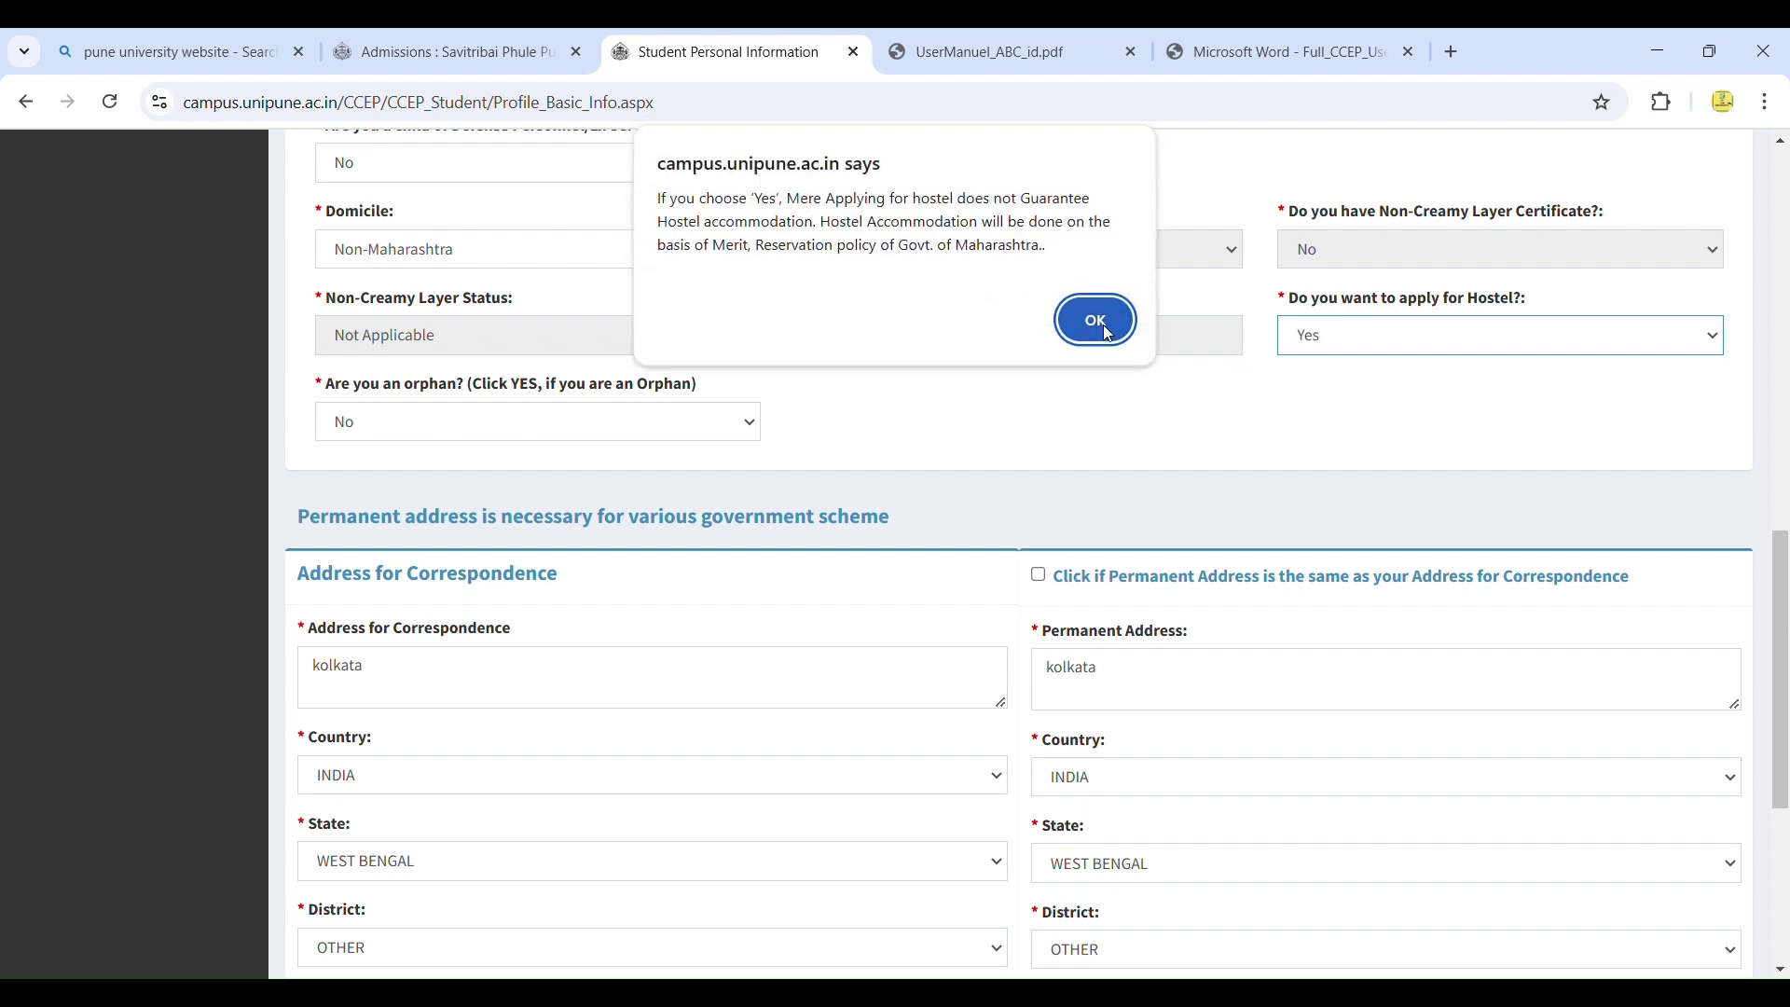
left_click(1106, 331)
scroll(1119, 535, "down", 5)
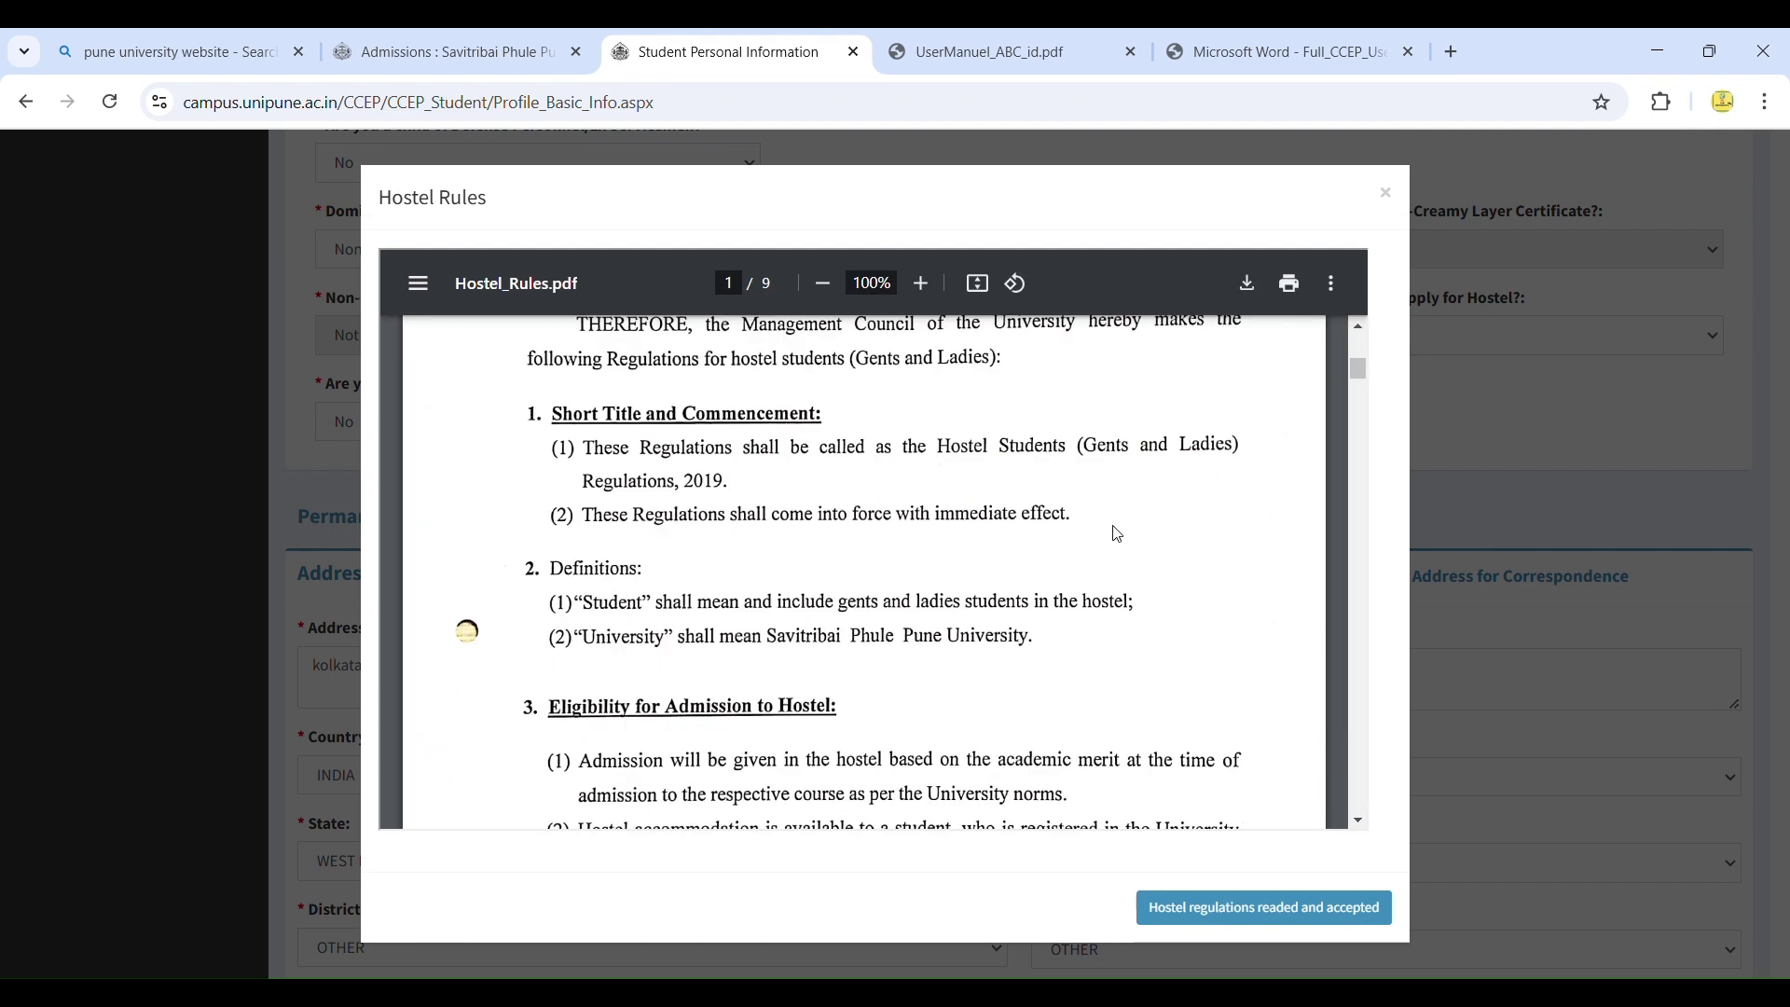
scroll(1119, 534, "down", 15)
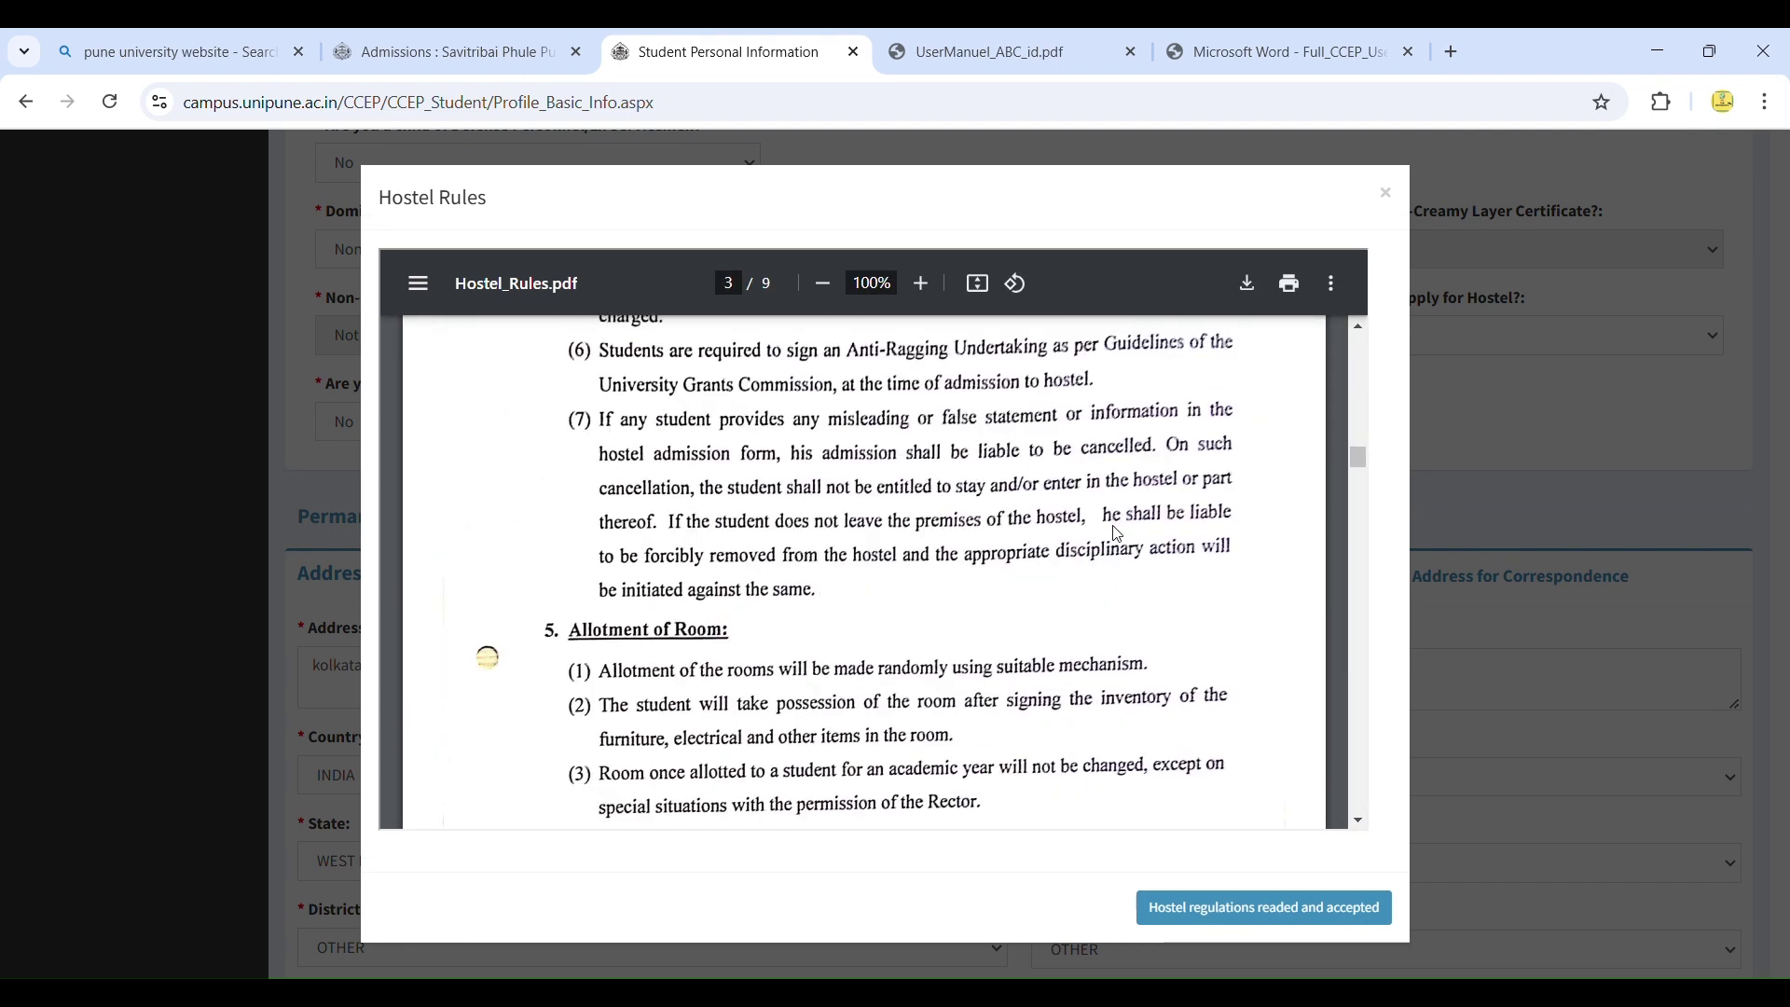
scroll(1119, 534, "down", 8)
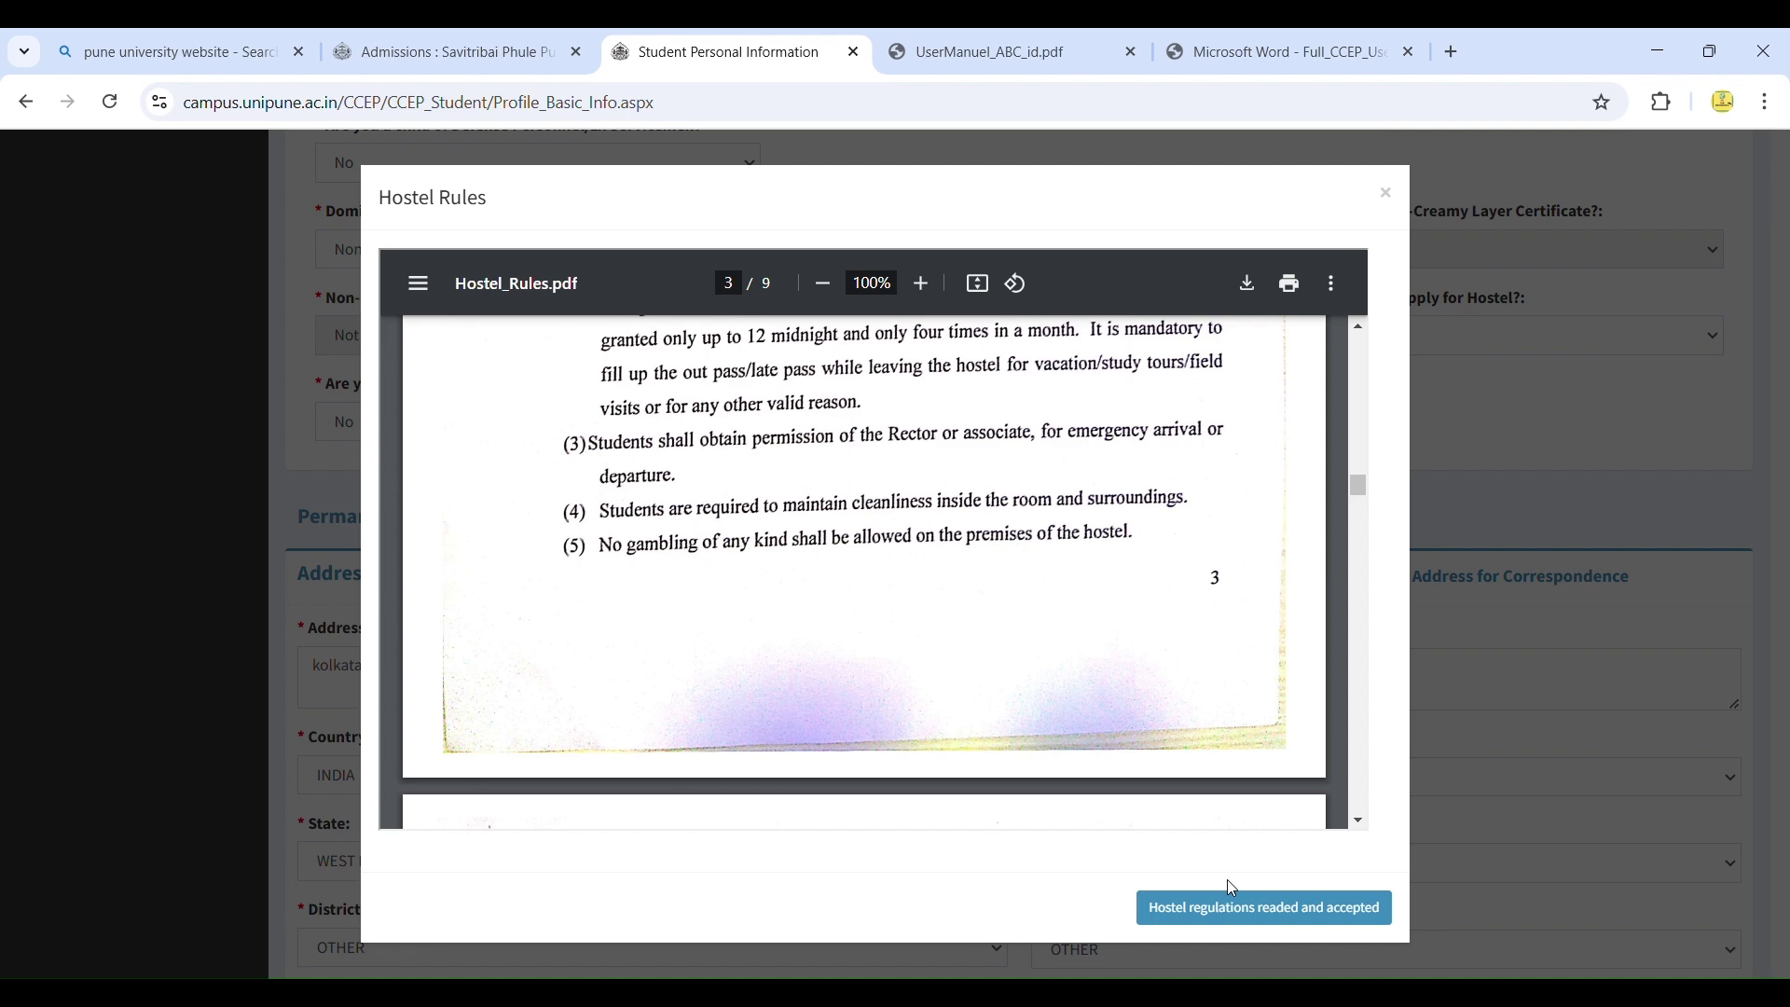
left_click(1172, 906)
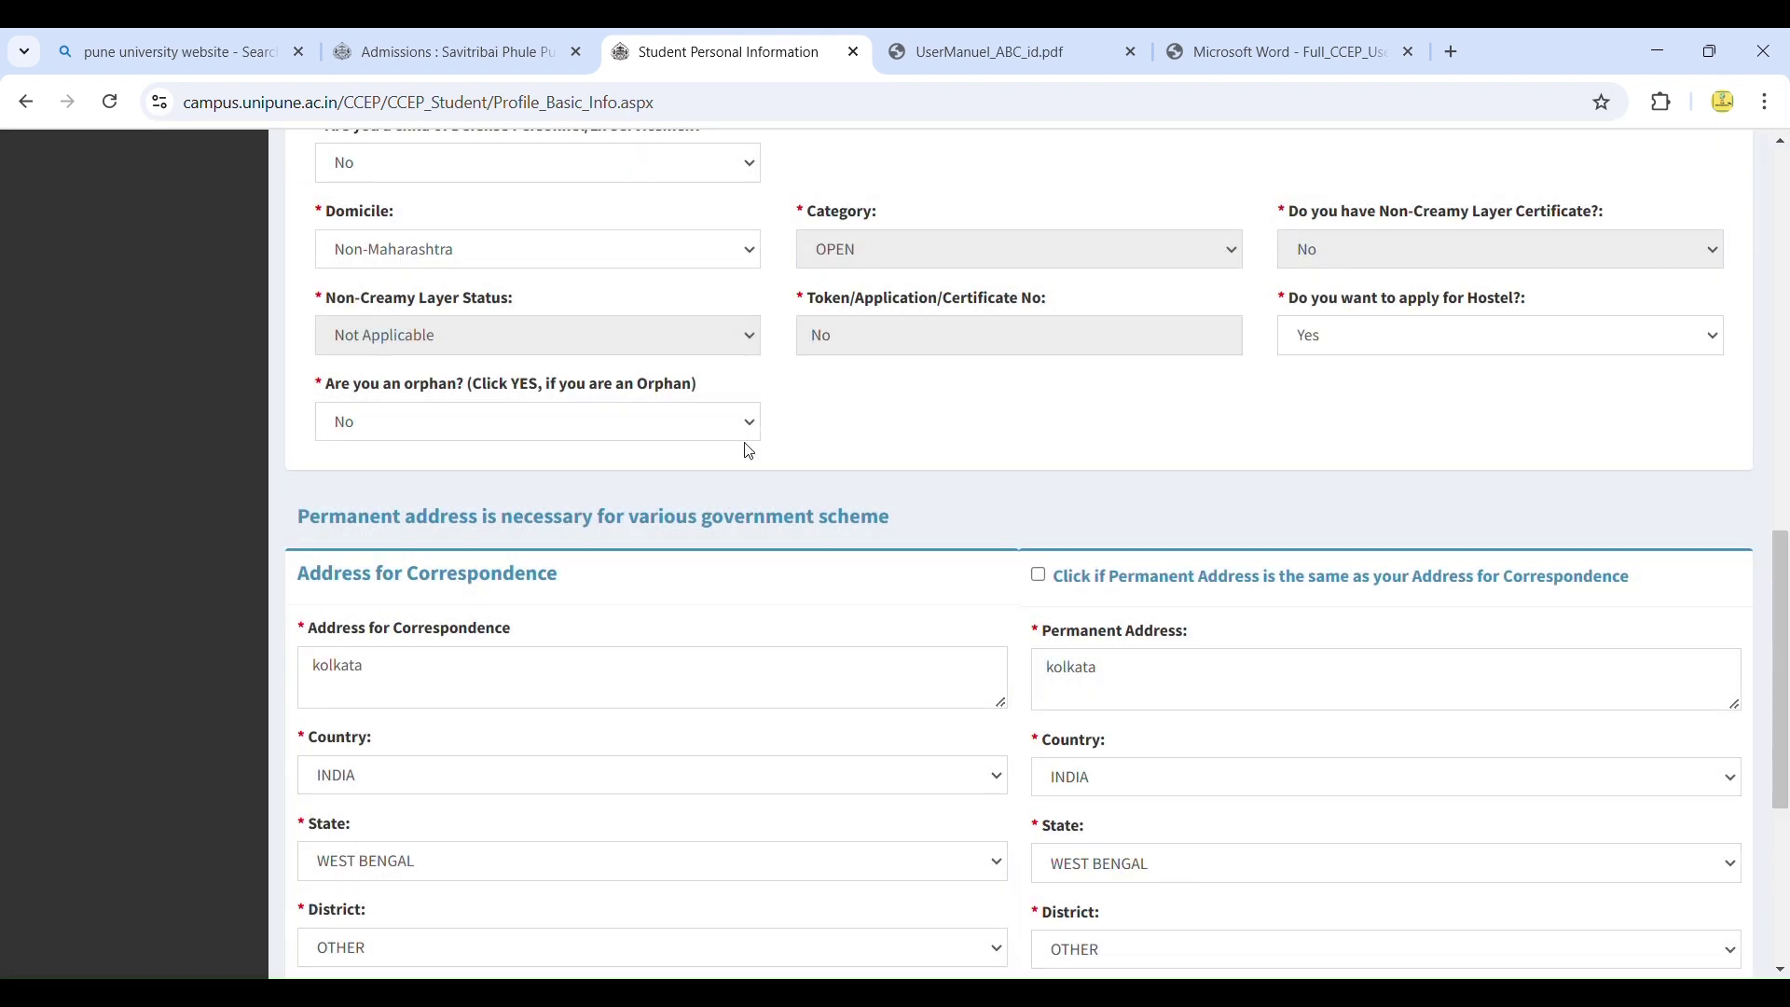
Tick the box making the permanent address the same as the correspondence address
scroll(1167, 467, "down", 2)
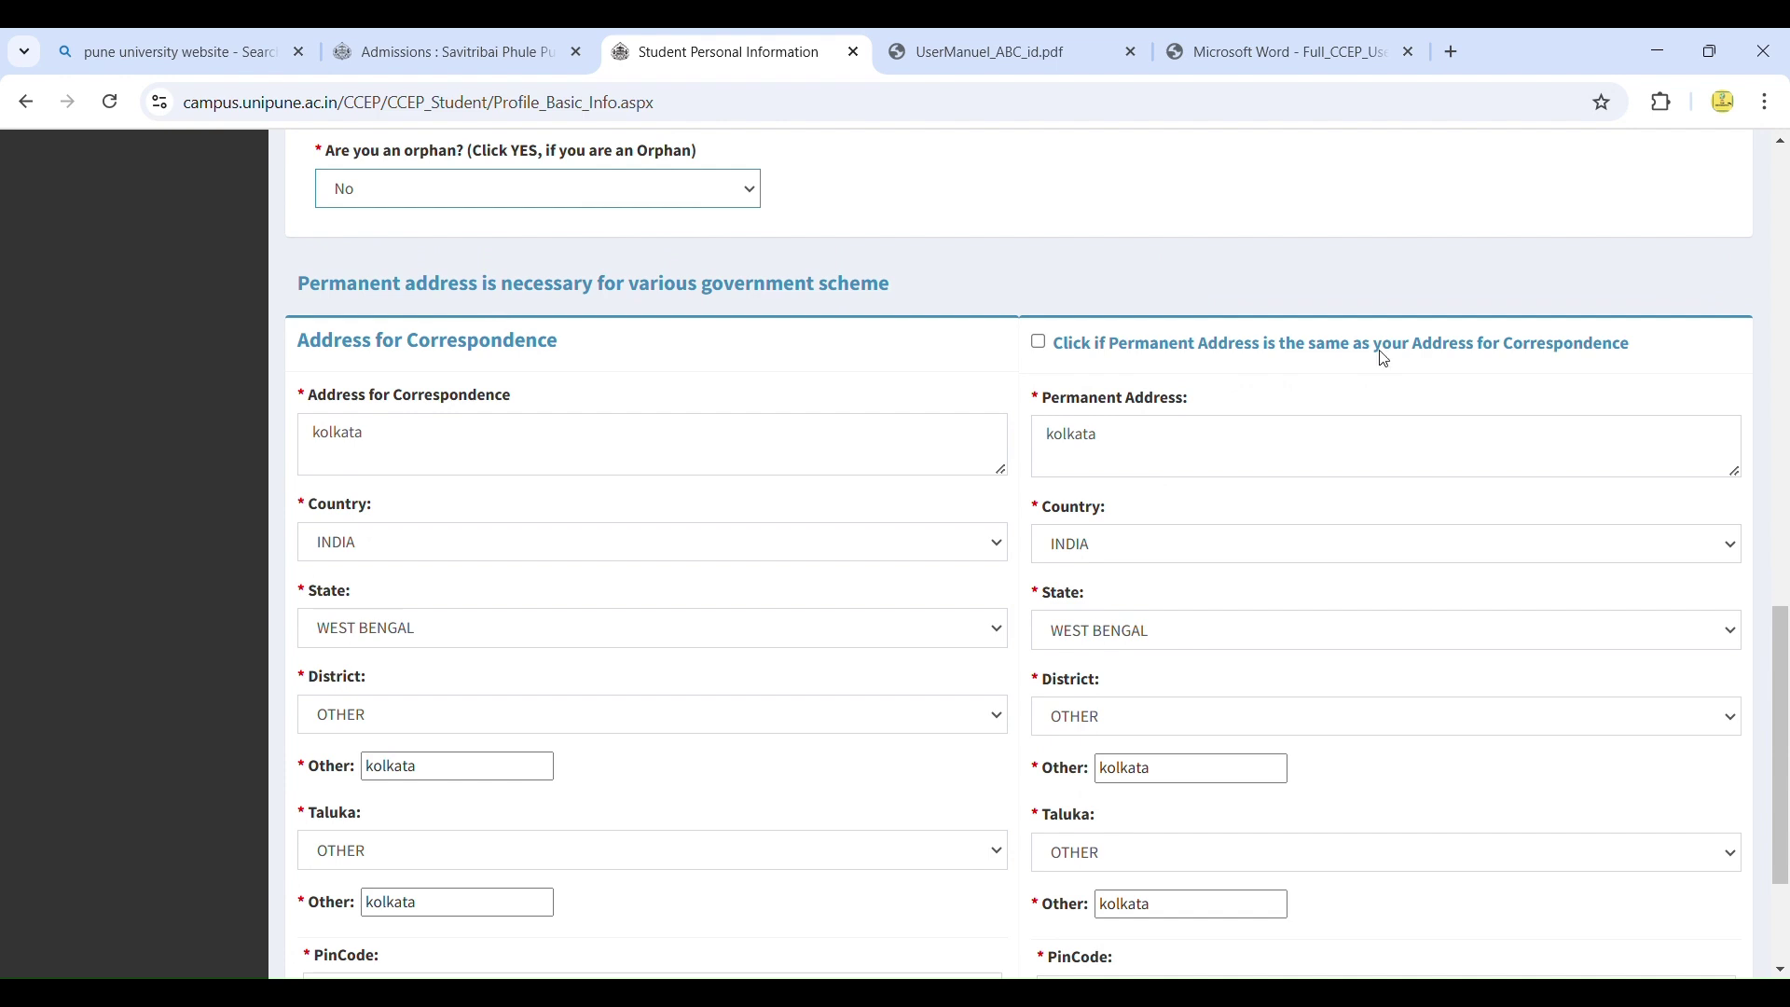
left_click(1039, 343)
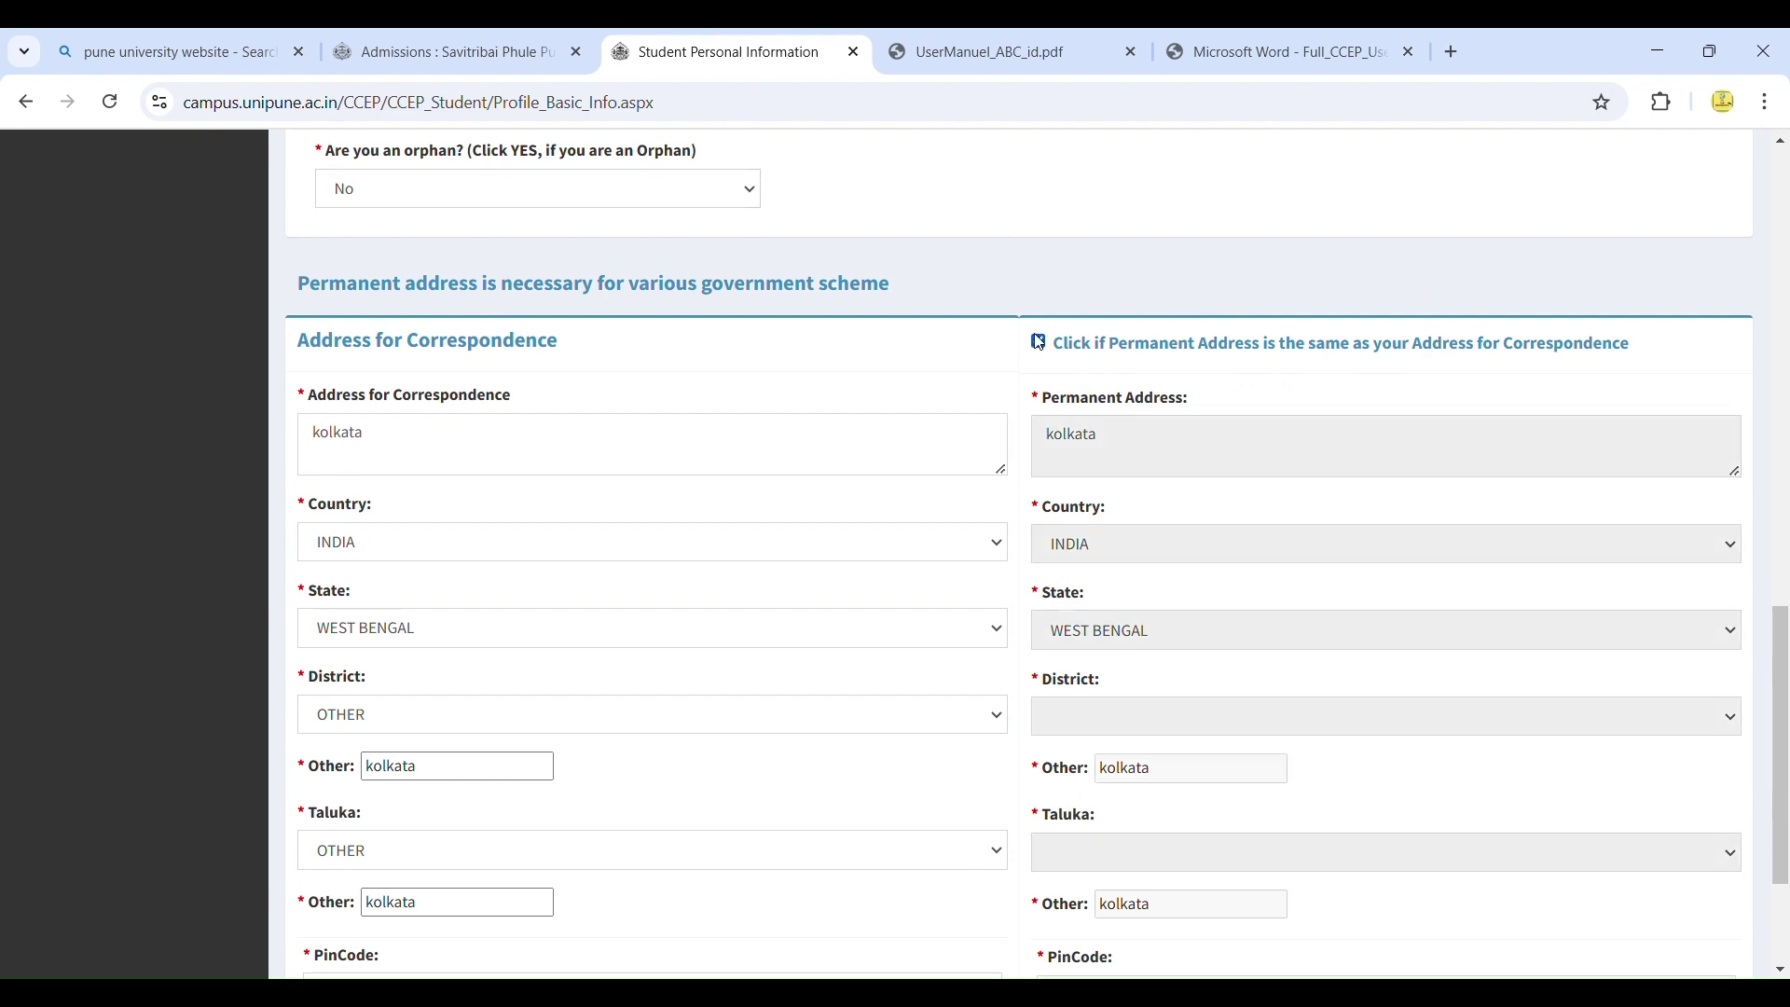
scroll(1038, 343, "down", 3)
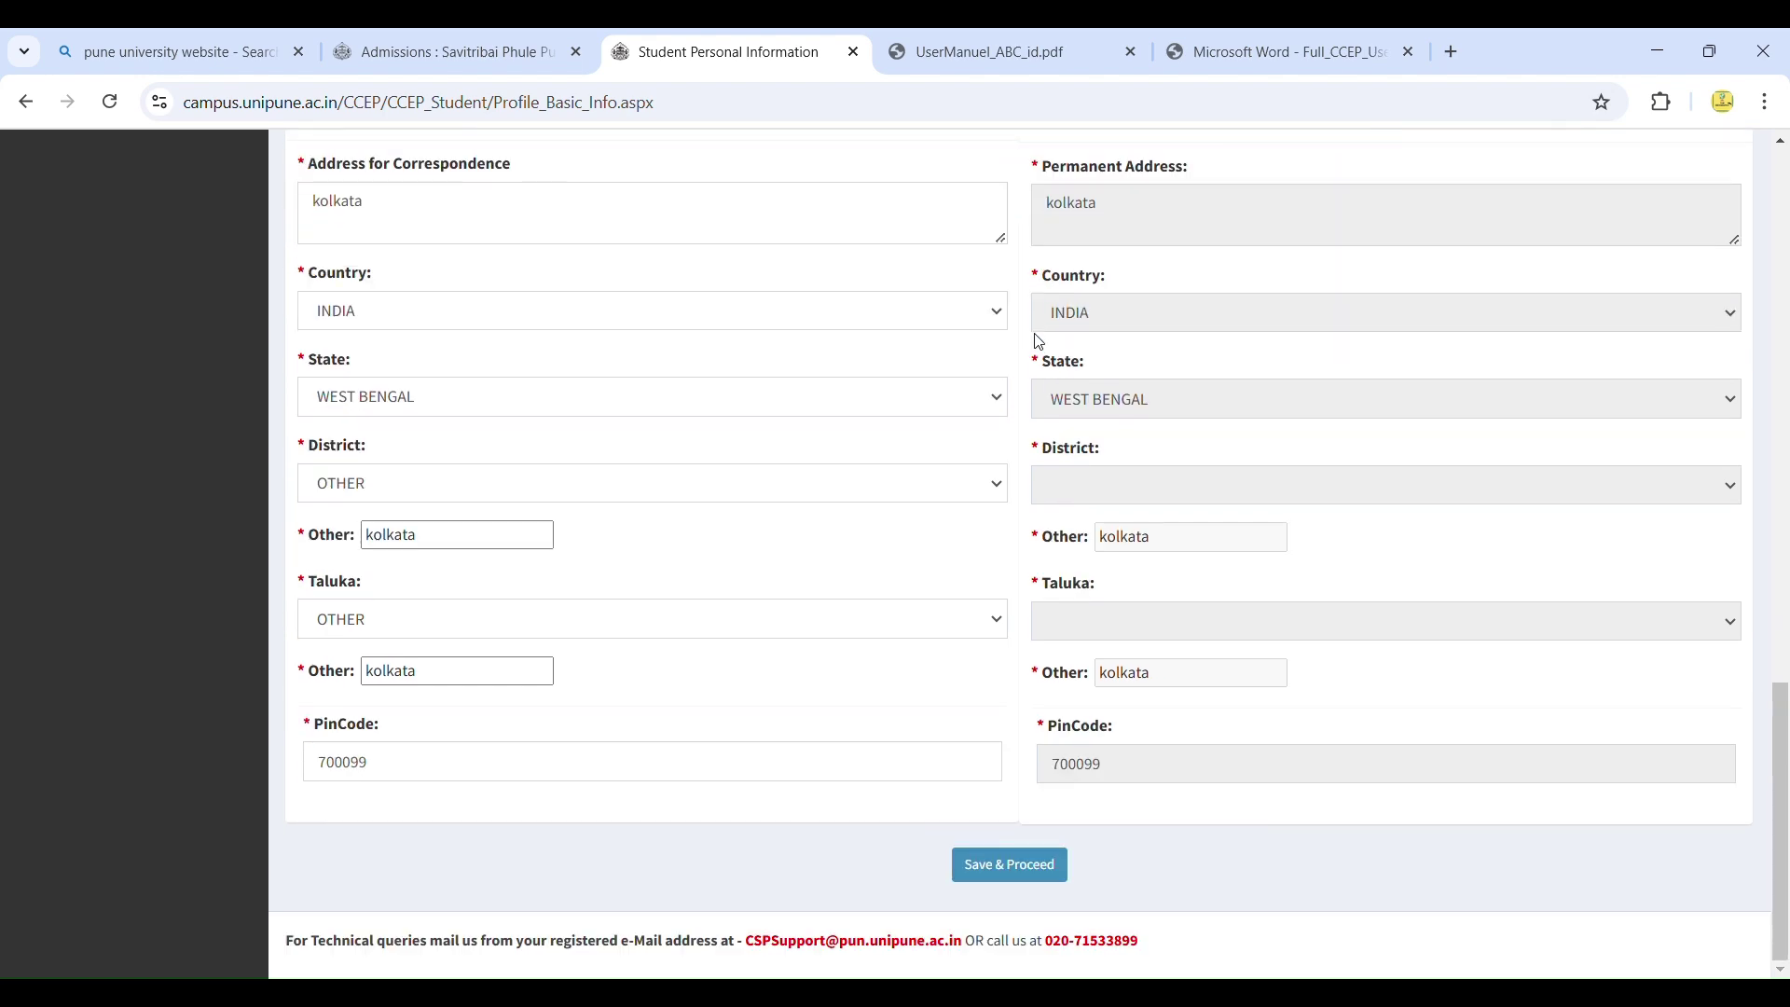
Save & Proceed, confirm the Personal Details summary, and dismiss the saved-successfully alert
left_click(1044, 876)
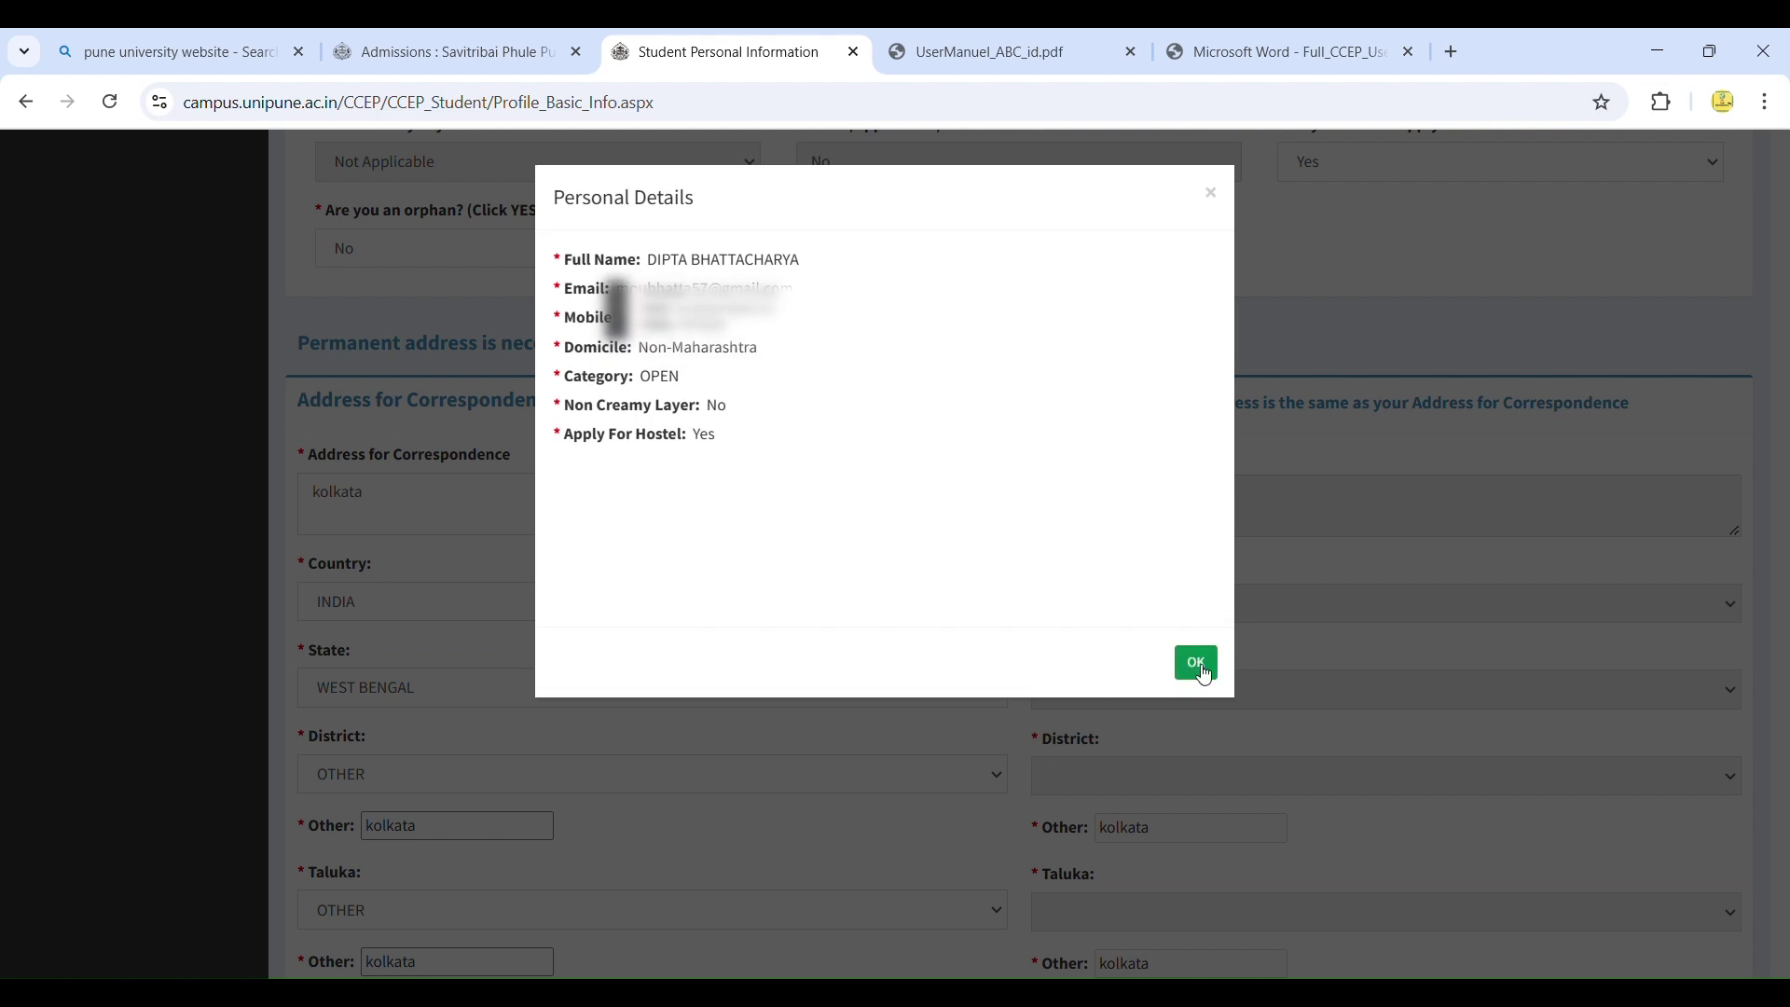
left_click(1198, 663)
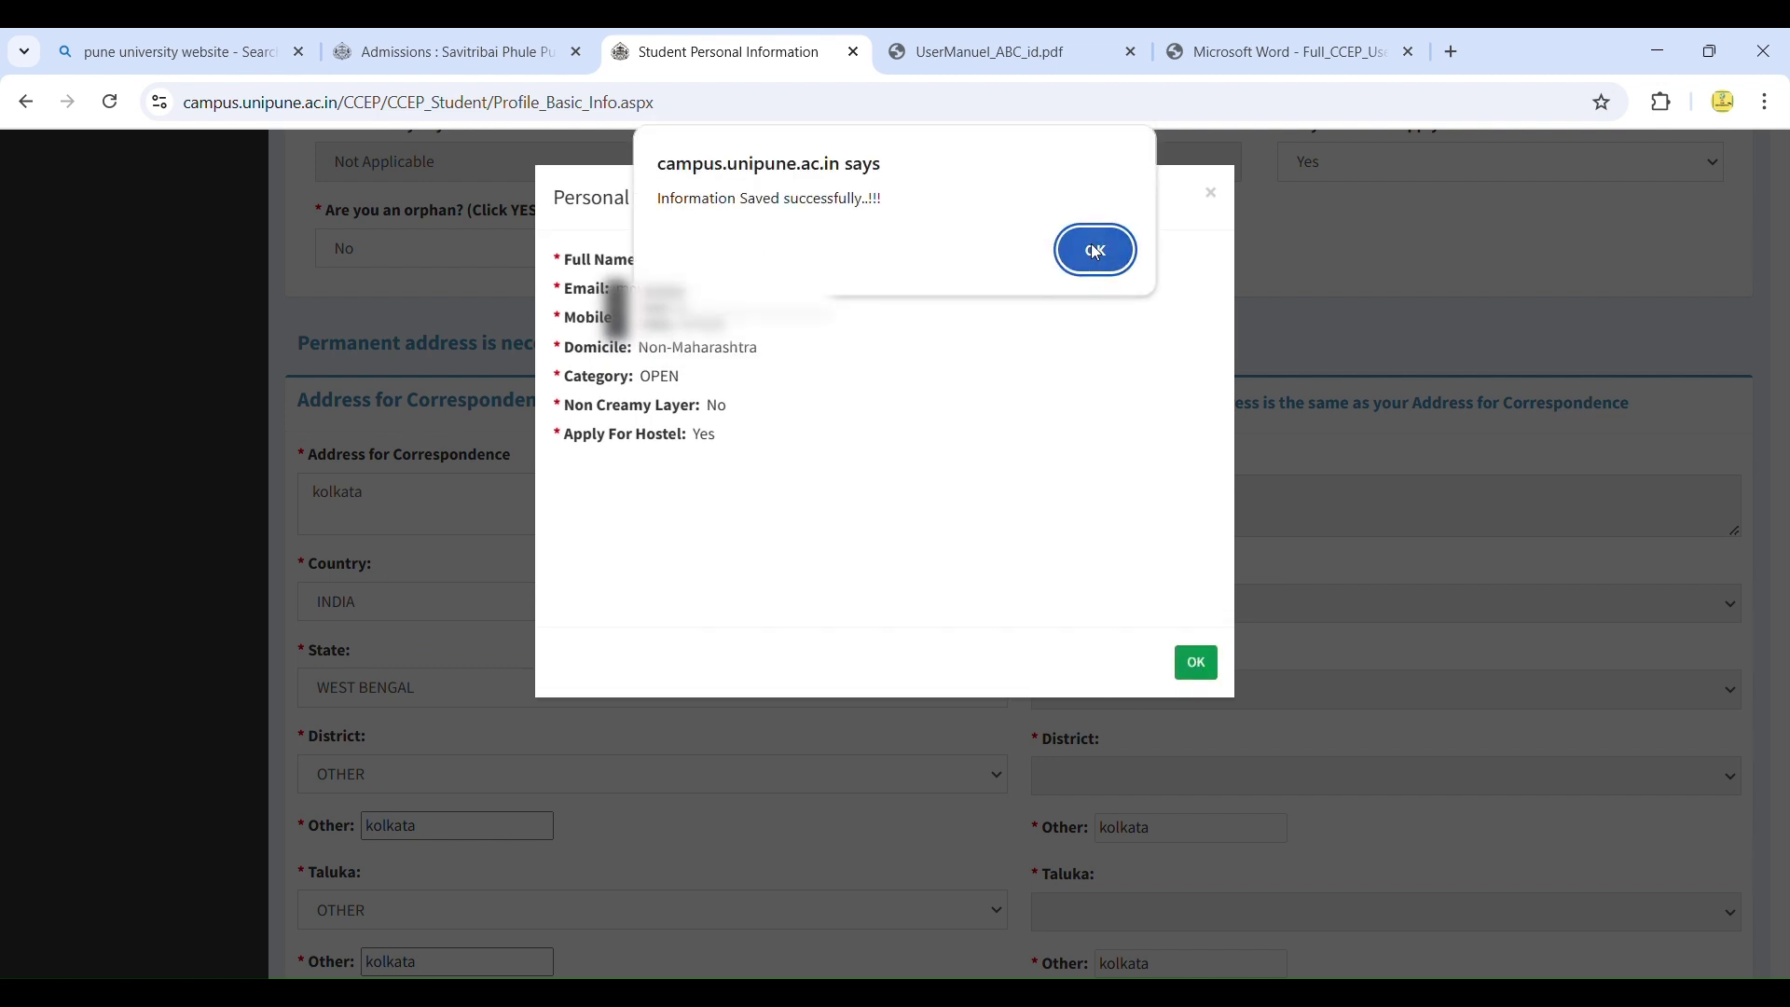
left_click(1092, 250)
Select M.Sc. Geoinformatics || Department of Geography as the program
scroll(943, 408, "down", 5)
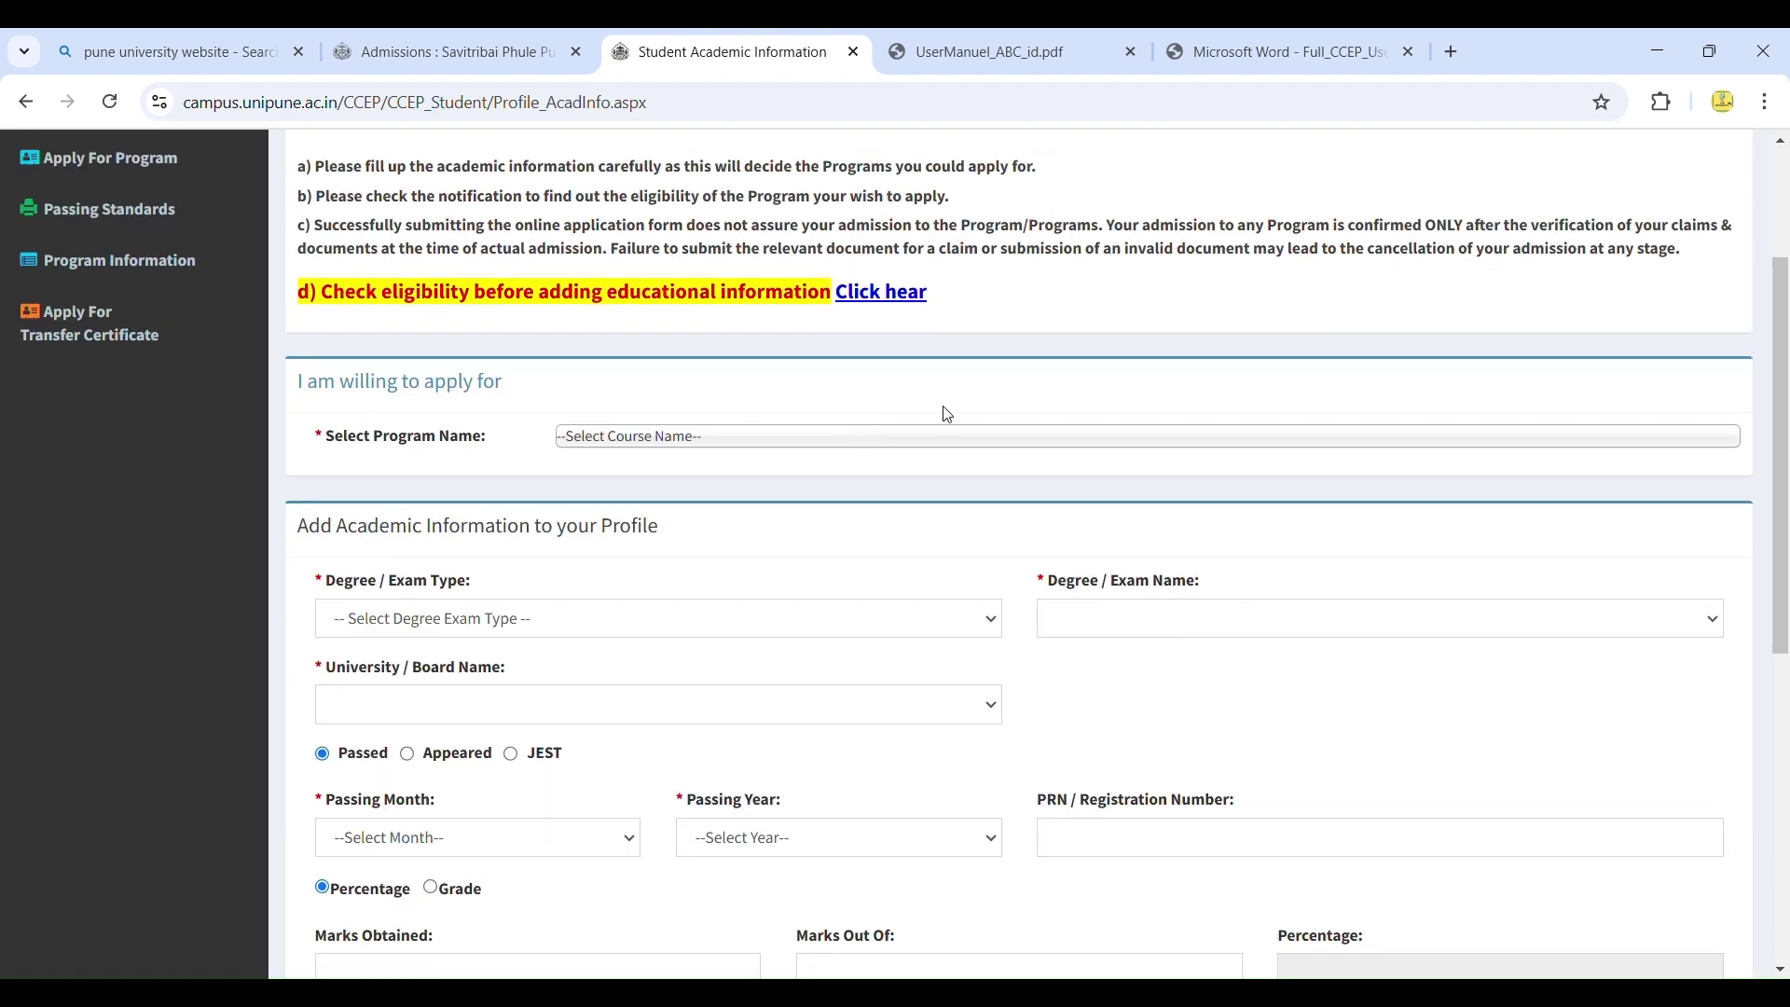
scroll(1242, 379, "up", 1)
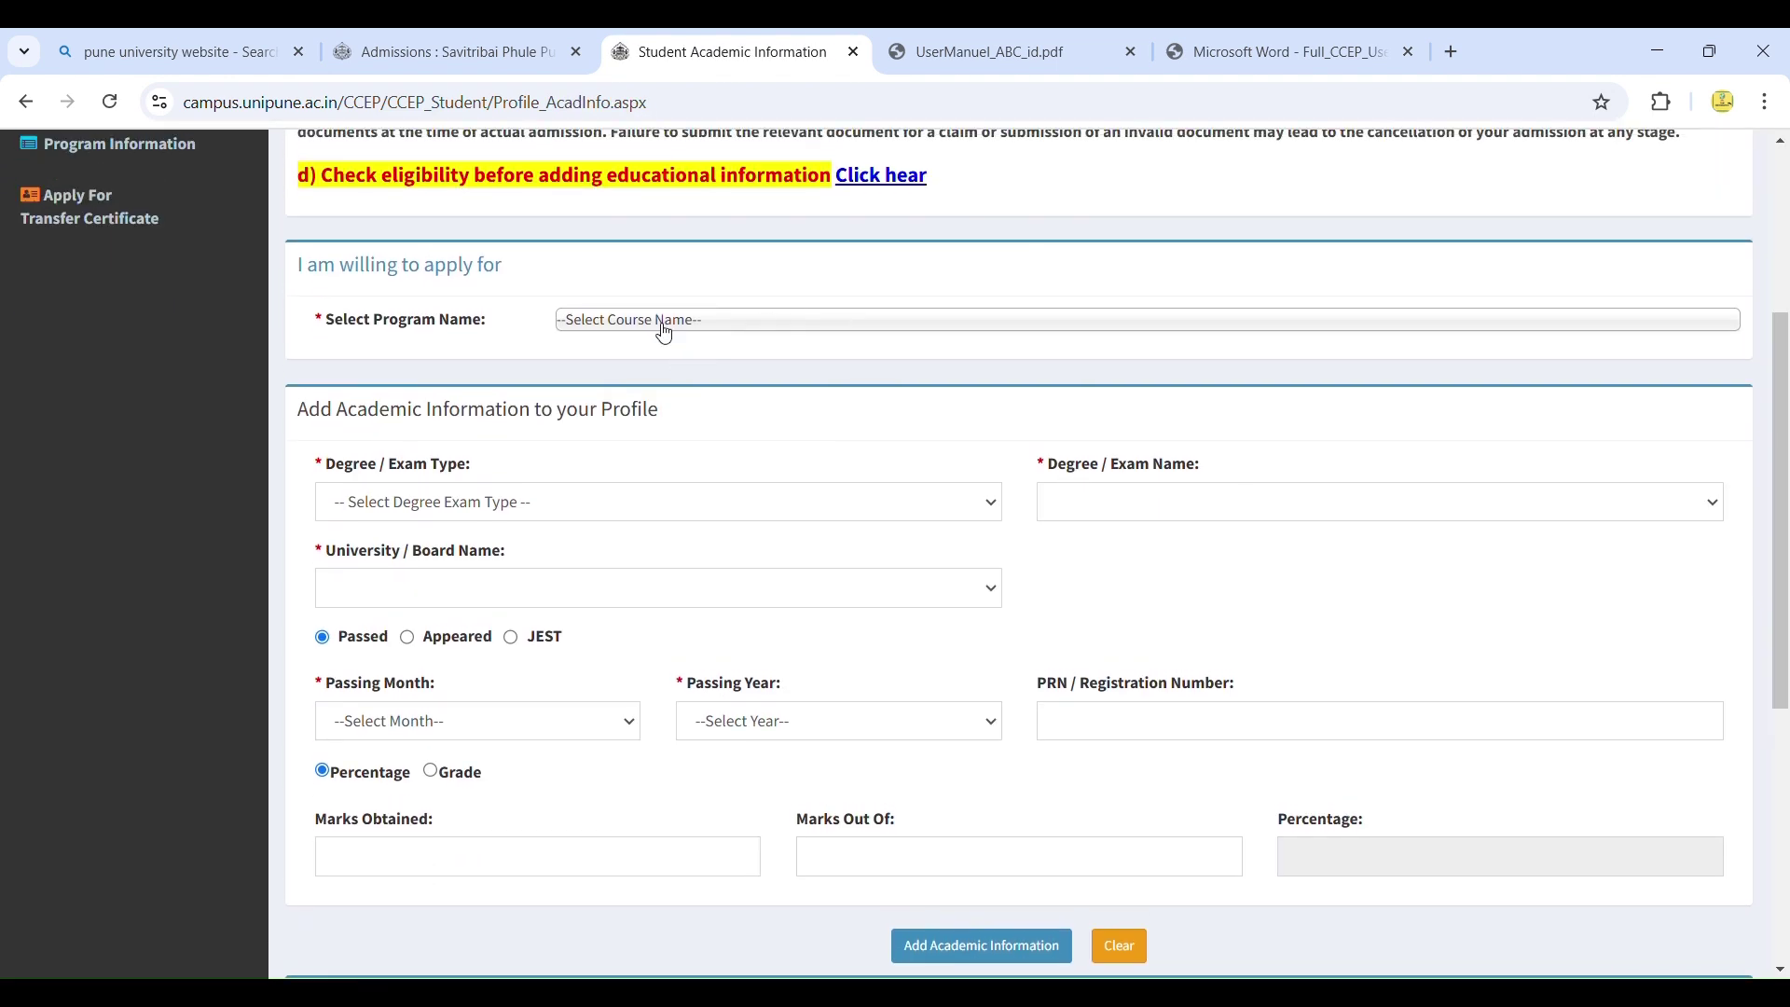
left_click(655, 326)
scroll(708, 497, "down", 5)
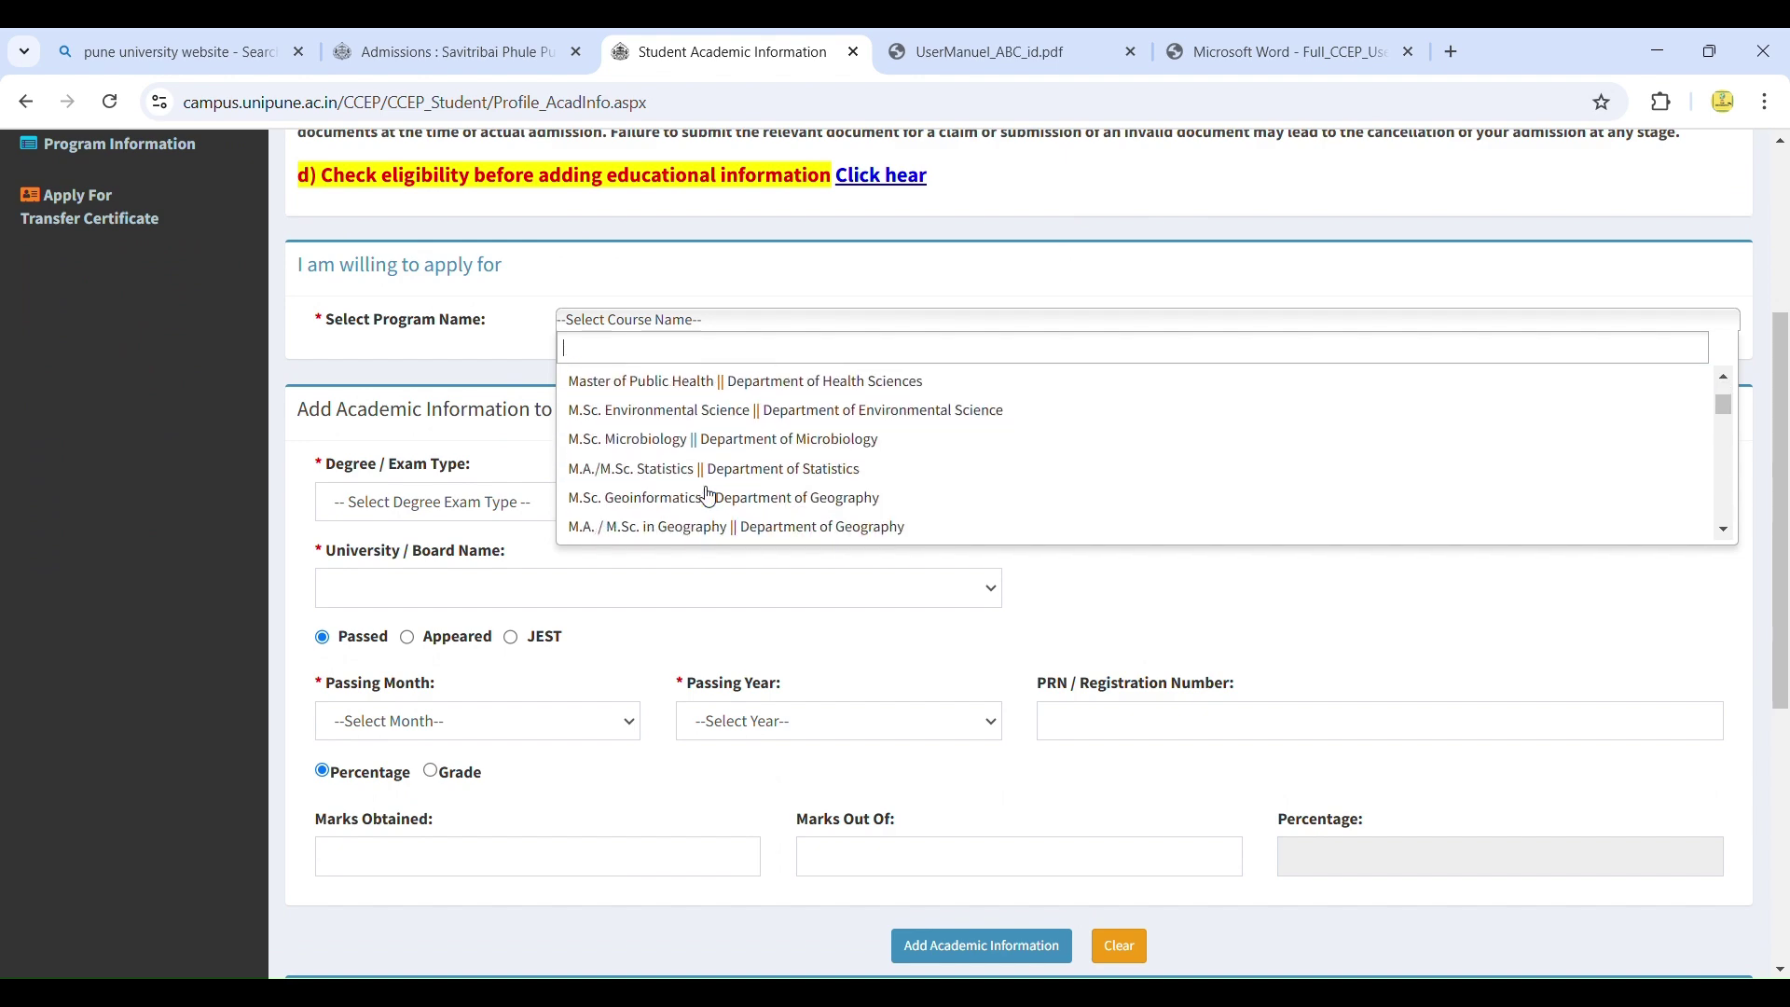
left_click(709, 497)
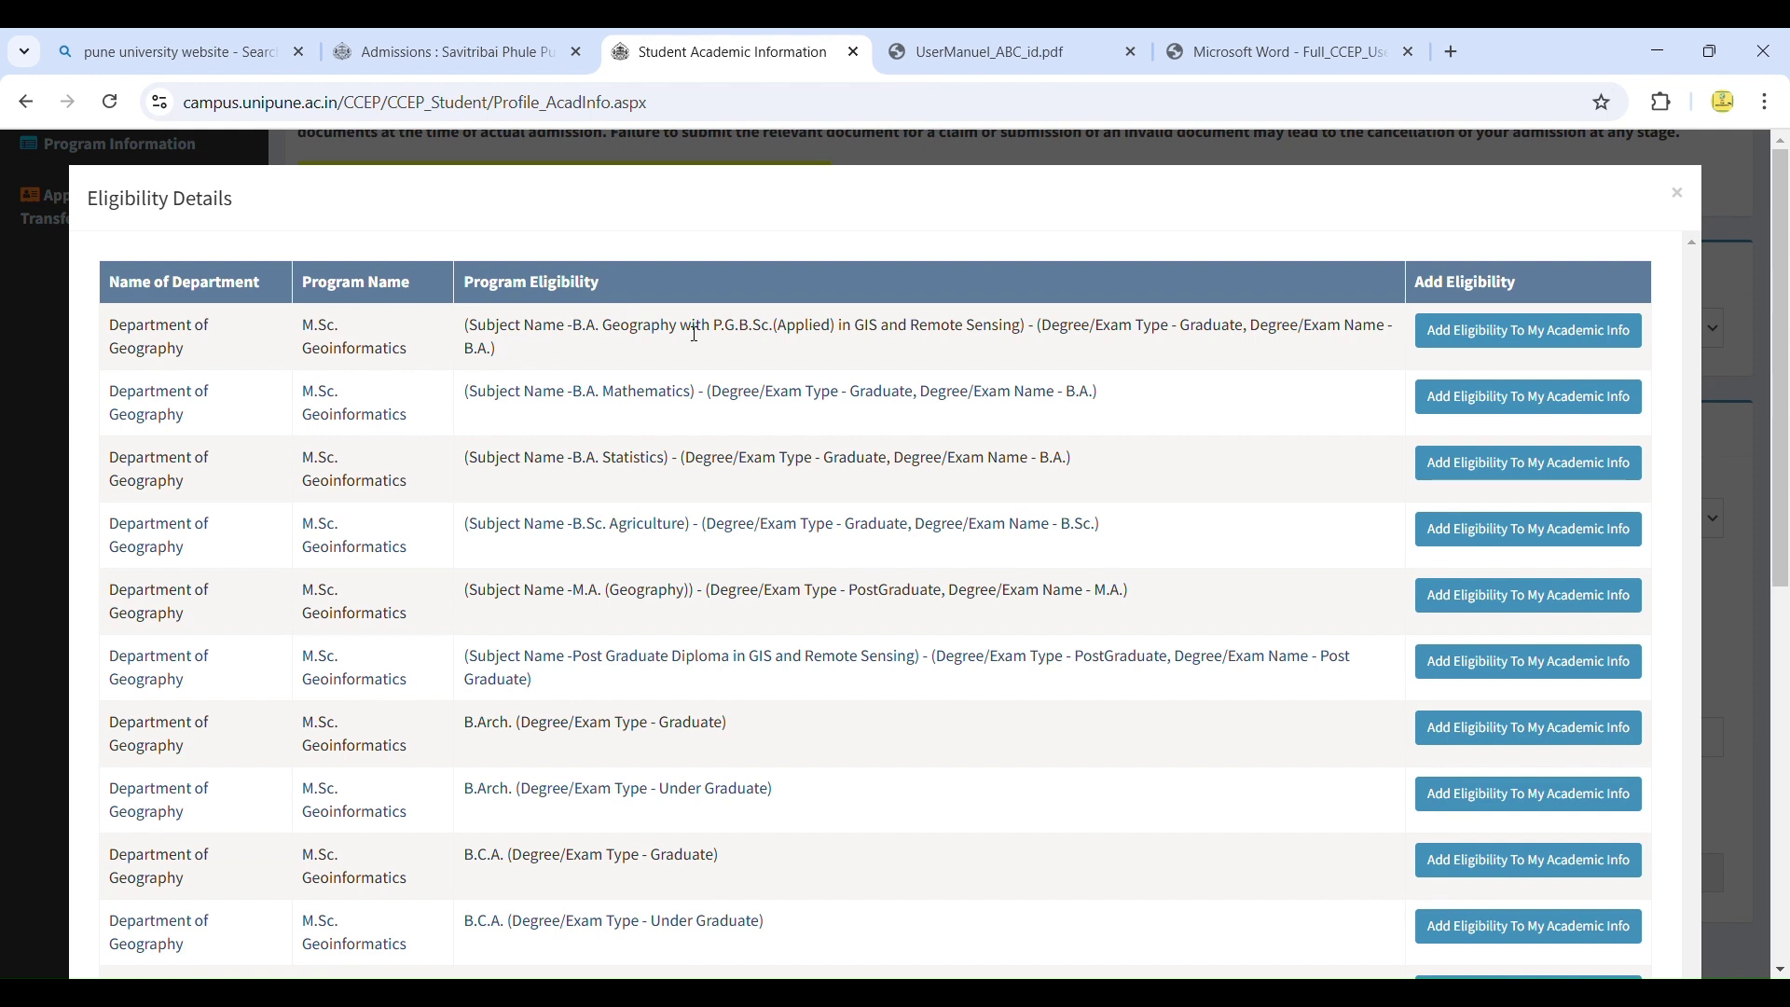
Review the Eligibility Details, including the M.A. (Geography) entry
left_click_drag(702, 327, 1049, 342)
left_click(916, 354)
left_click_drag(470, 593, 707, 604)
left_click(752, 605)
scroll(774, 653, "down", 8)
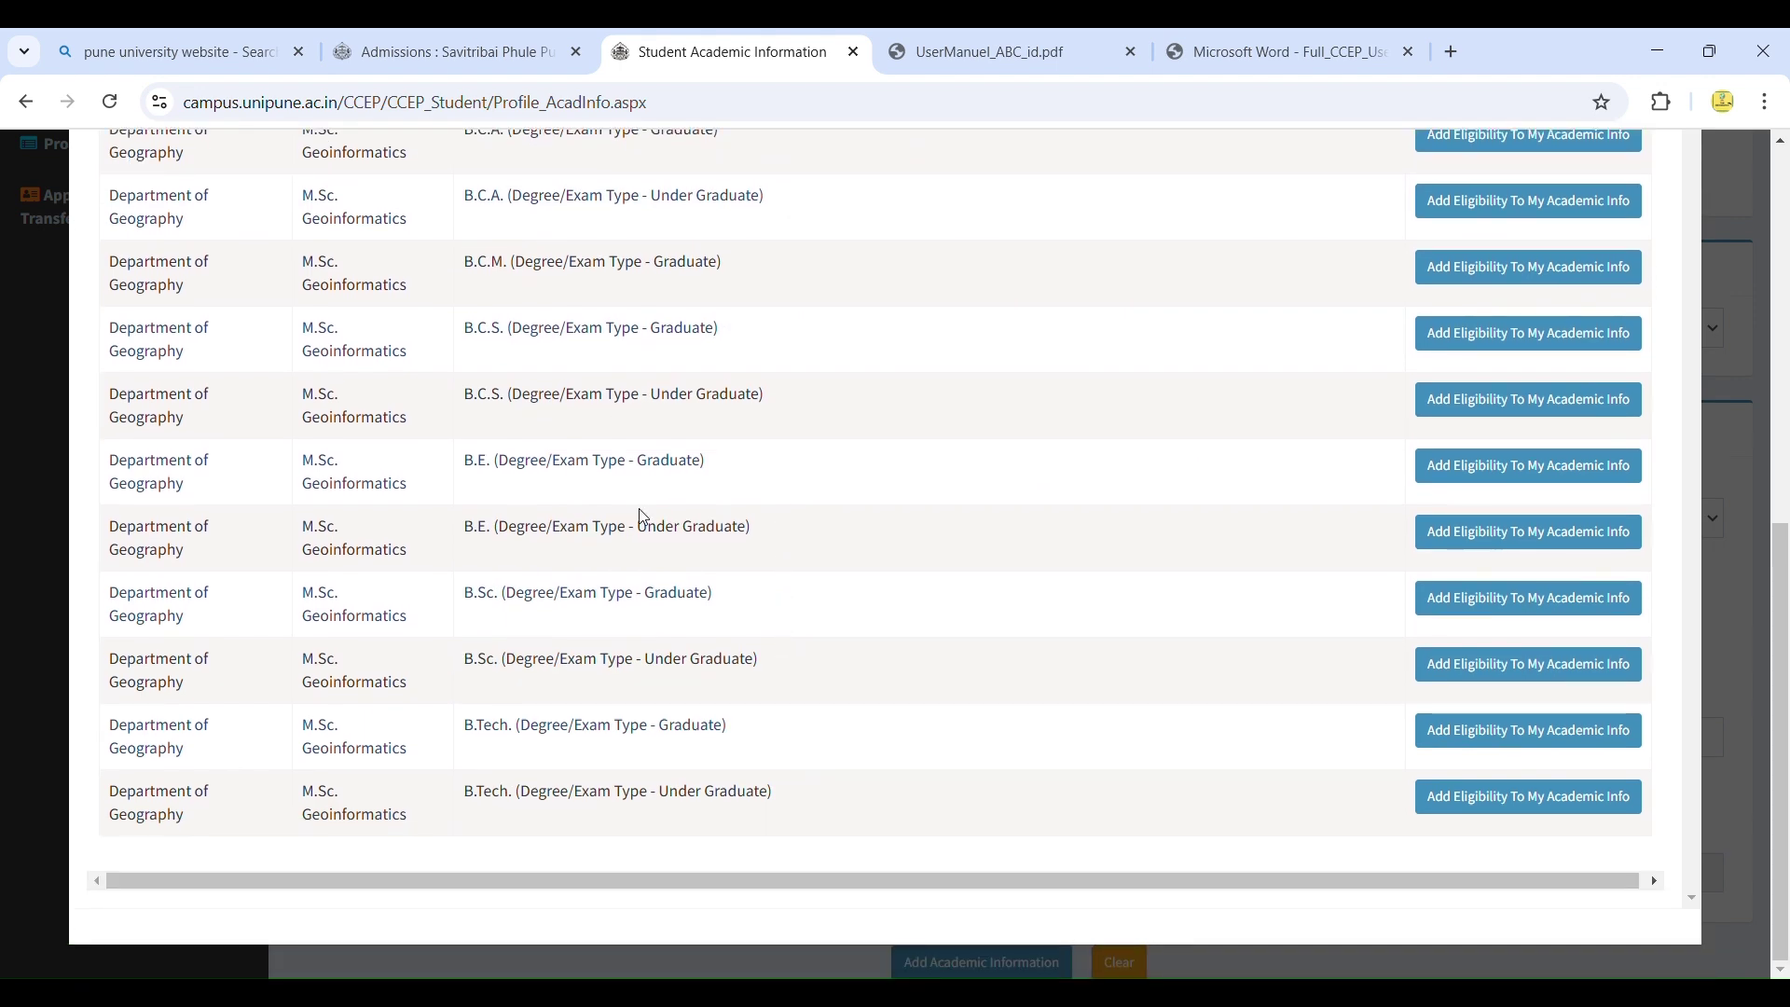
Start a B.Sc. graduate entry from Burdwan University with Geography as special subject
left_click(1492, 596)
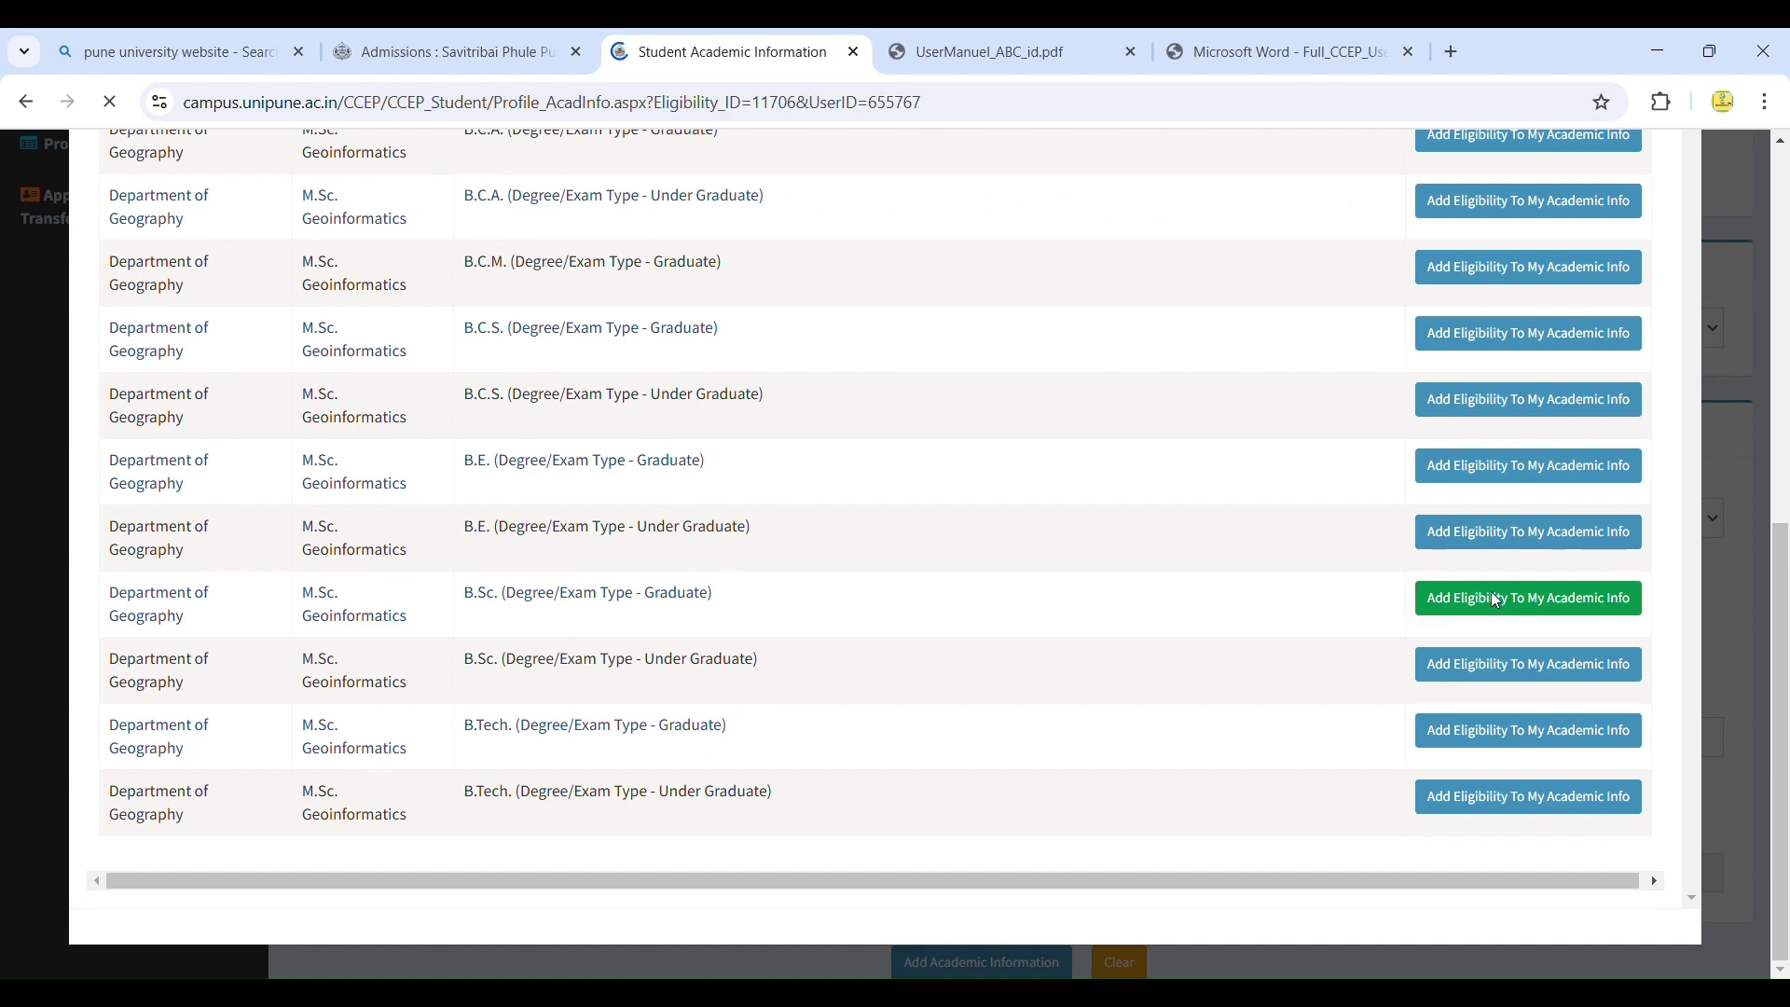
scroll(969, 429, "down", 5)
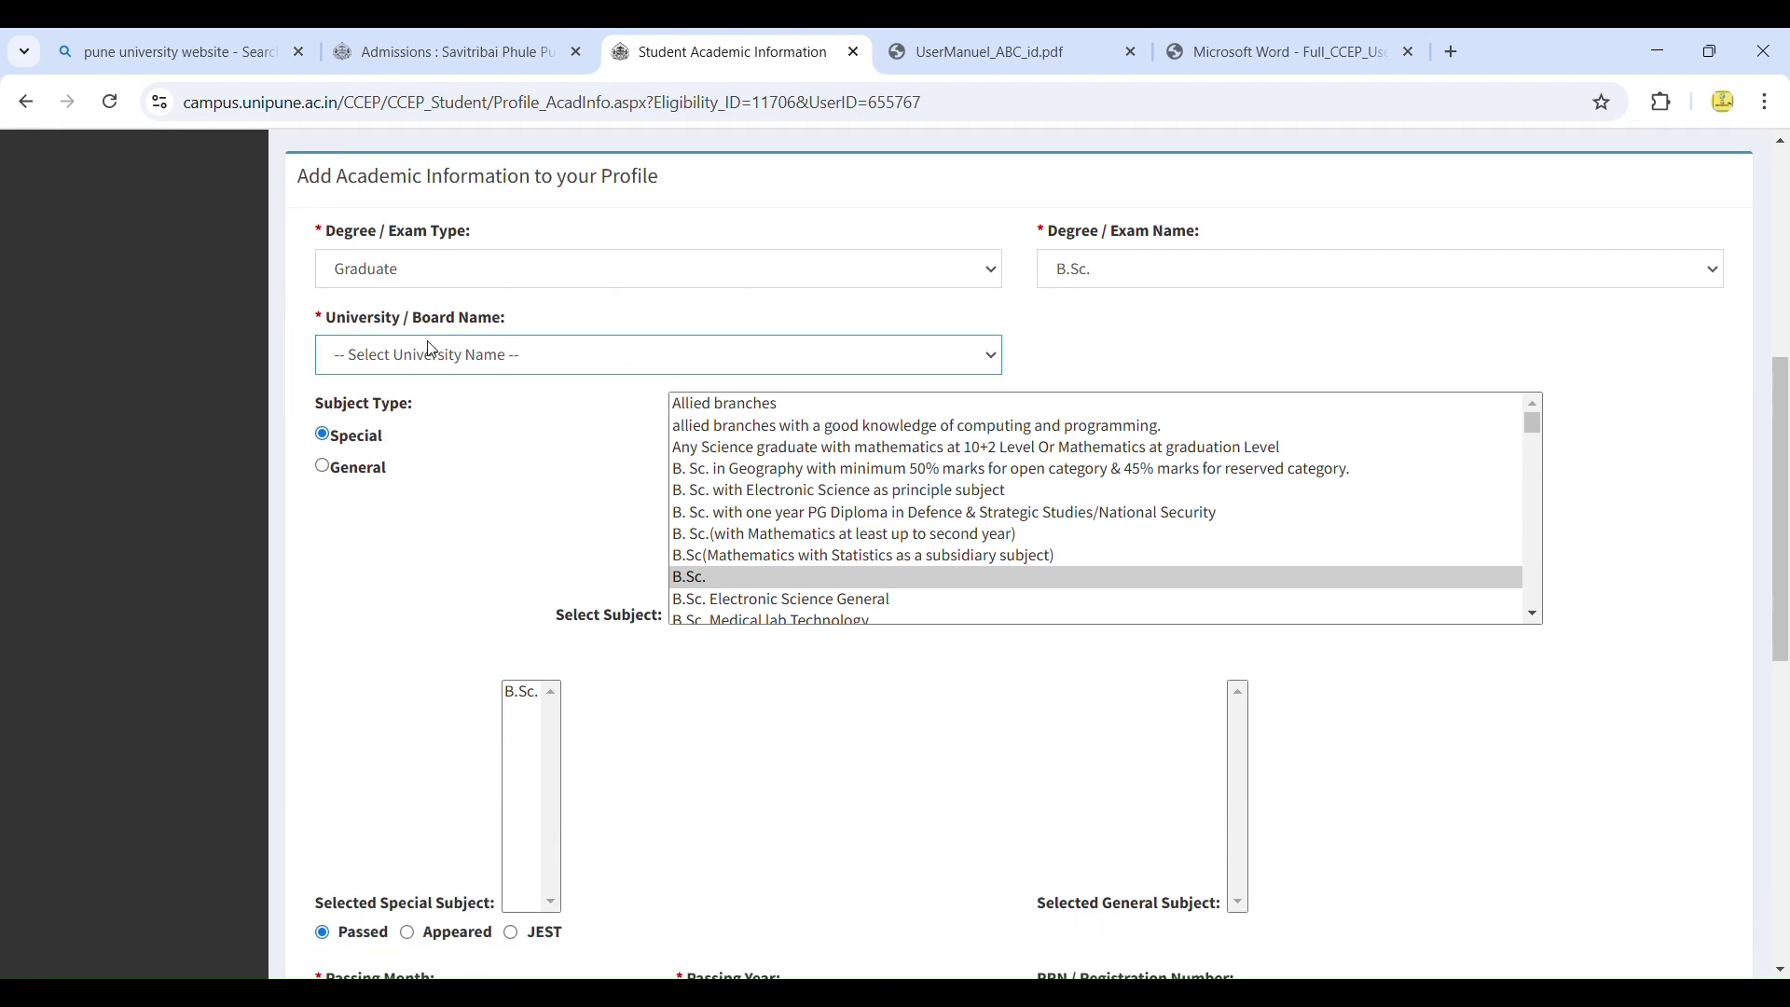
left_click(484, 449)
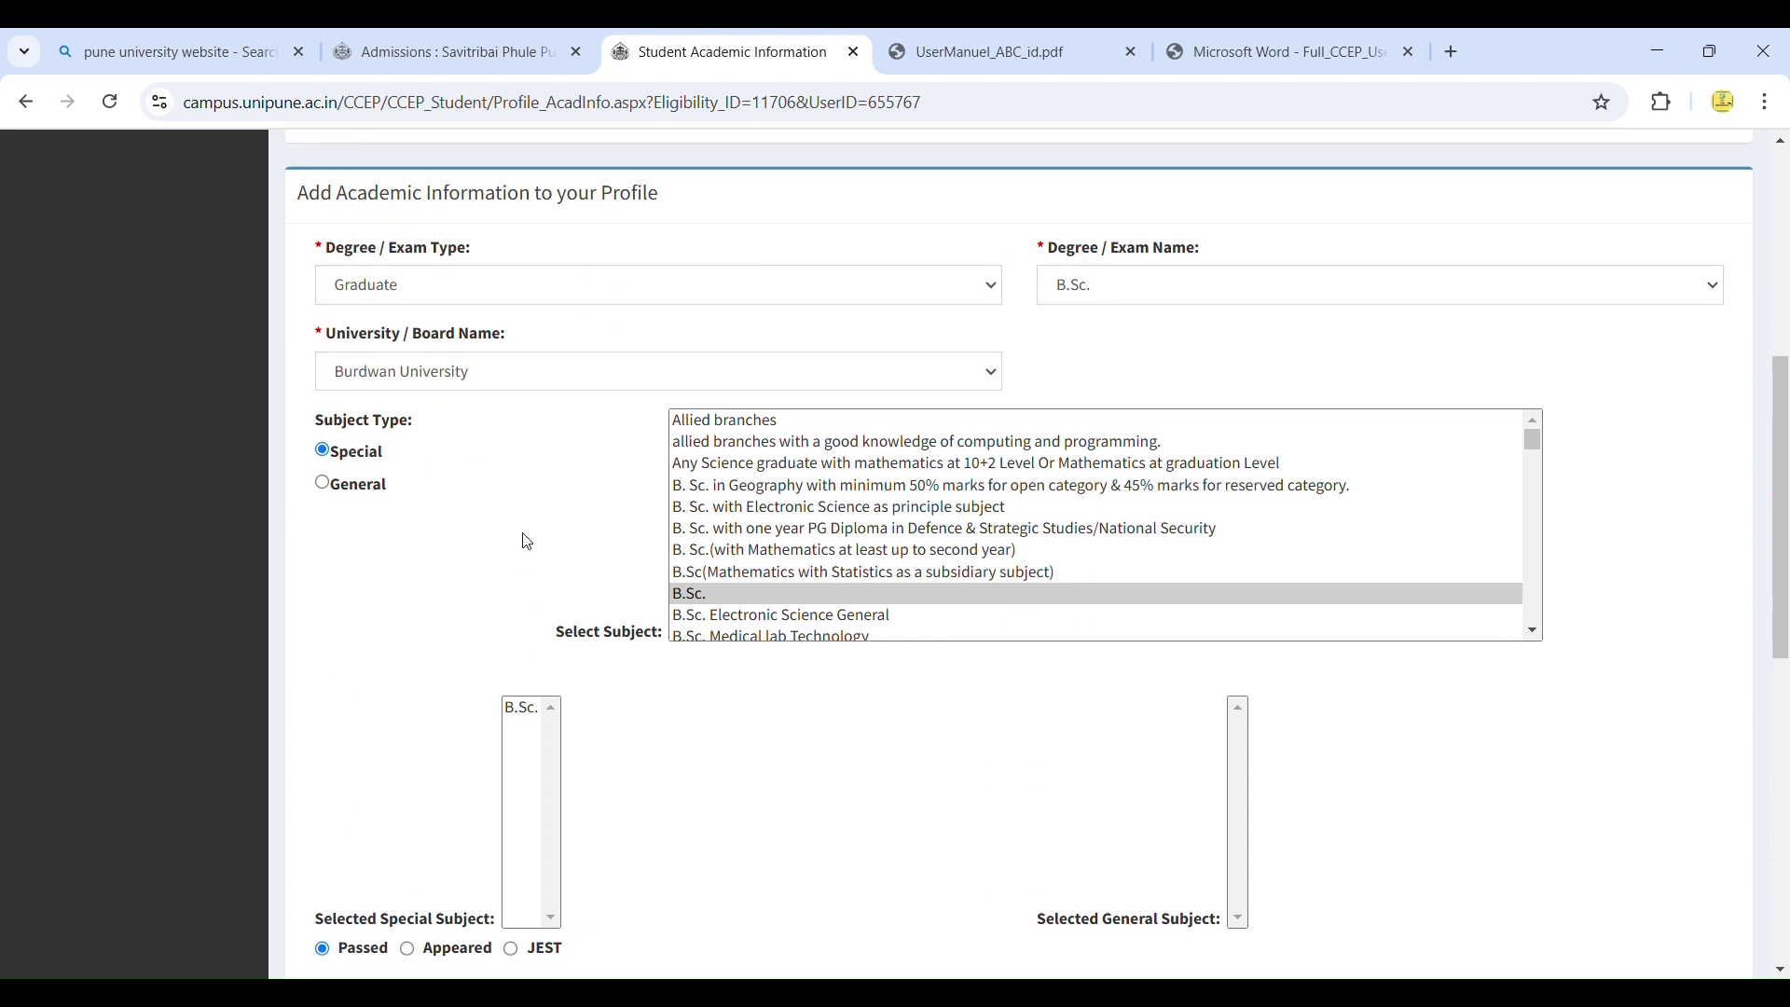
scroll(519, 536, "down", 2)
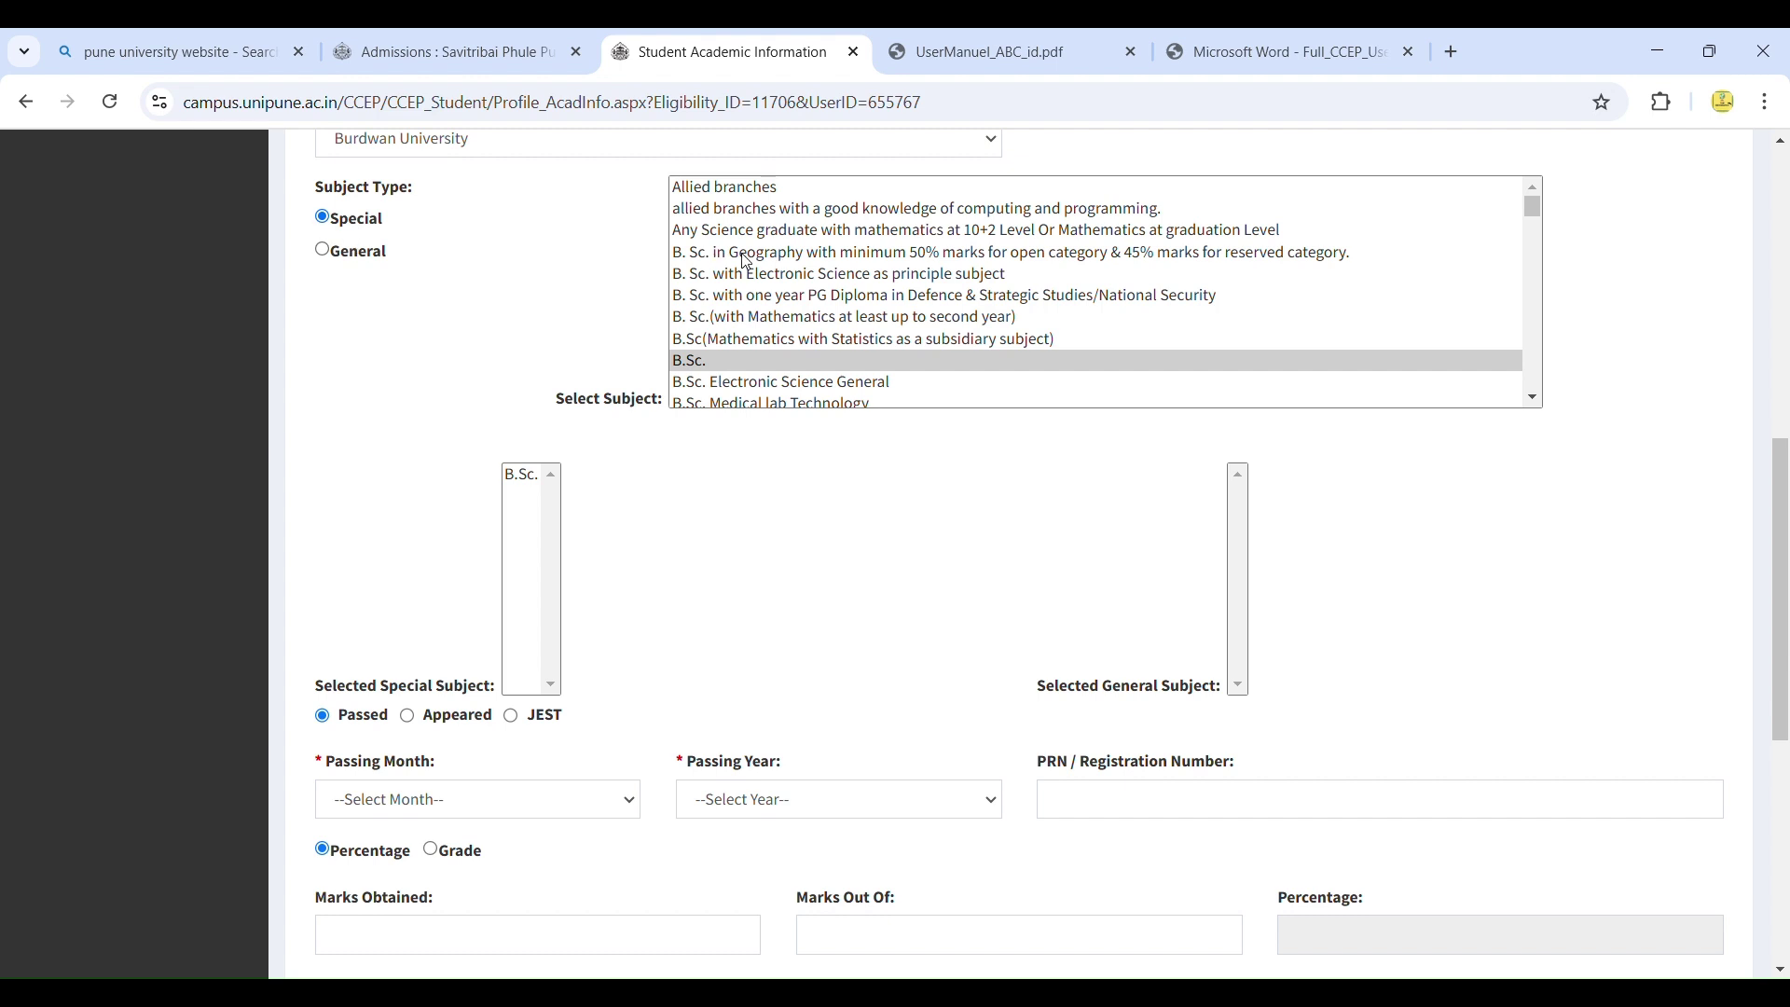
left_click(898, 258)
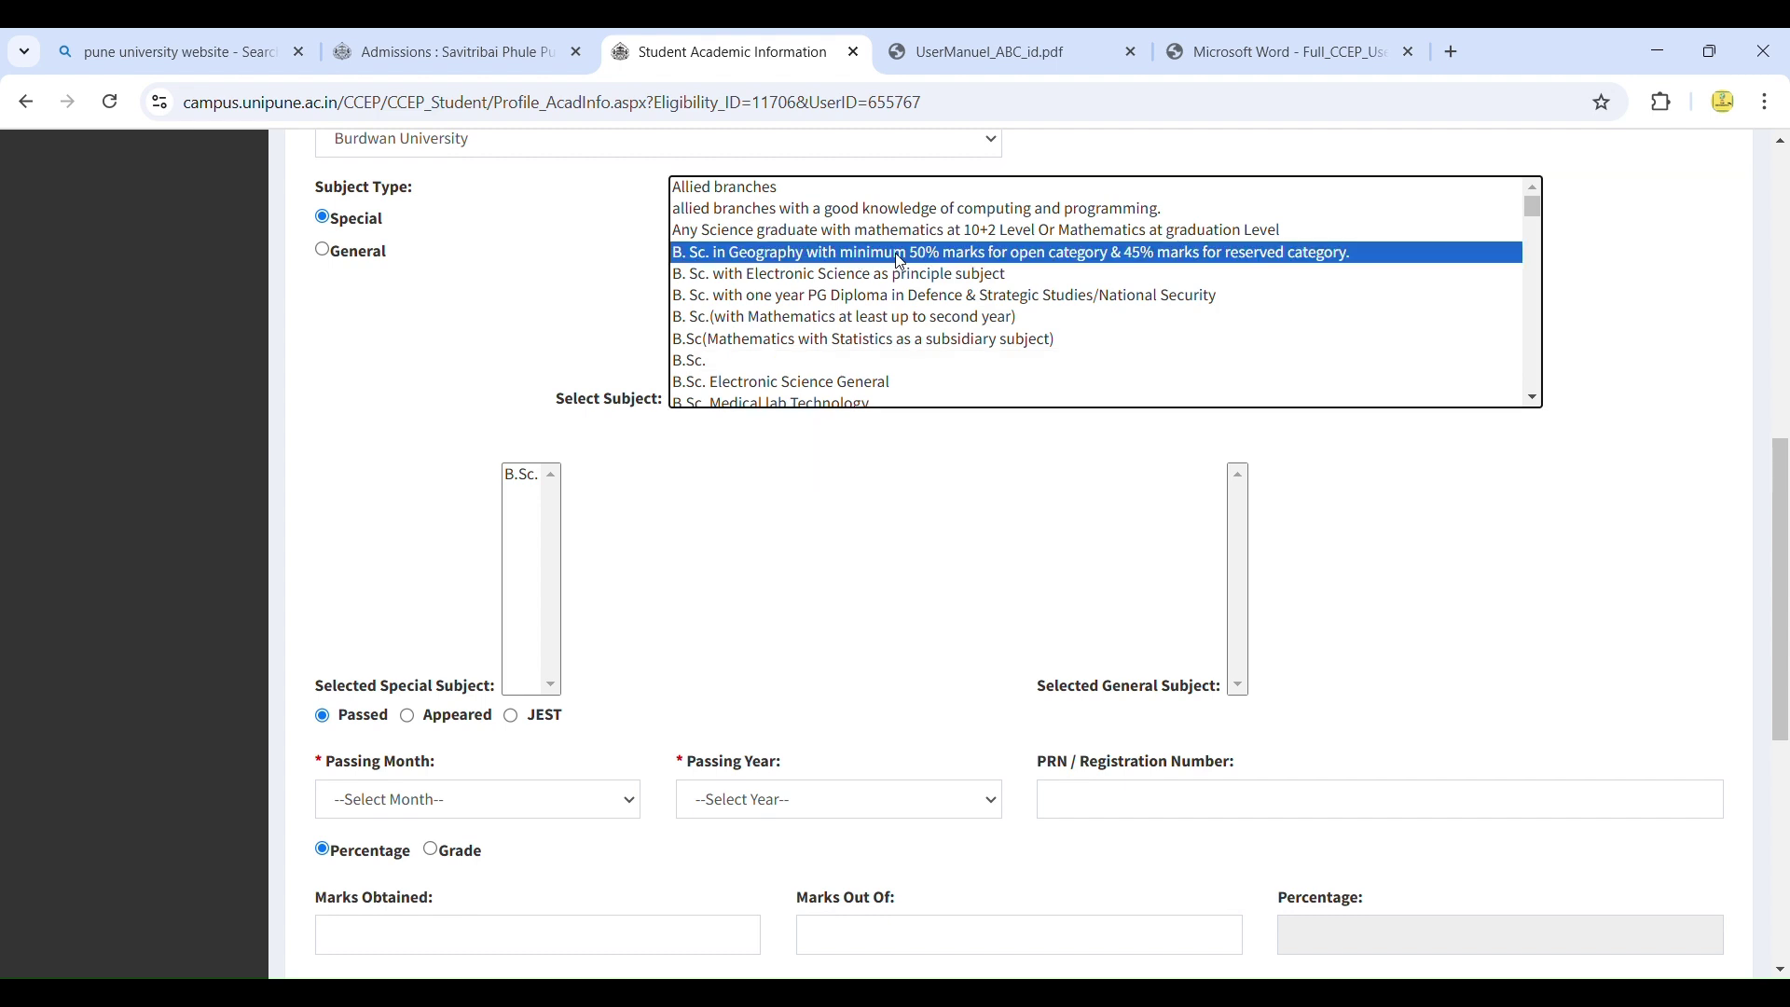
double_click(901, 260)
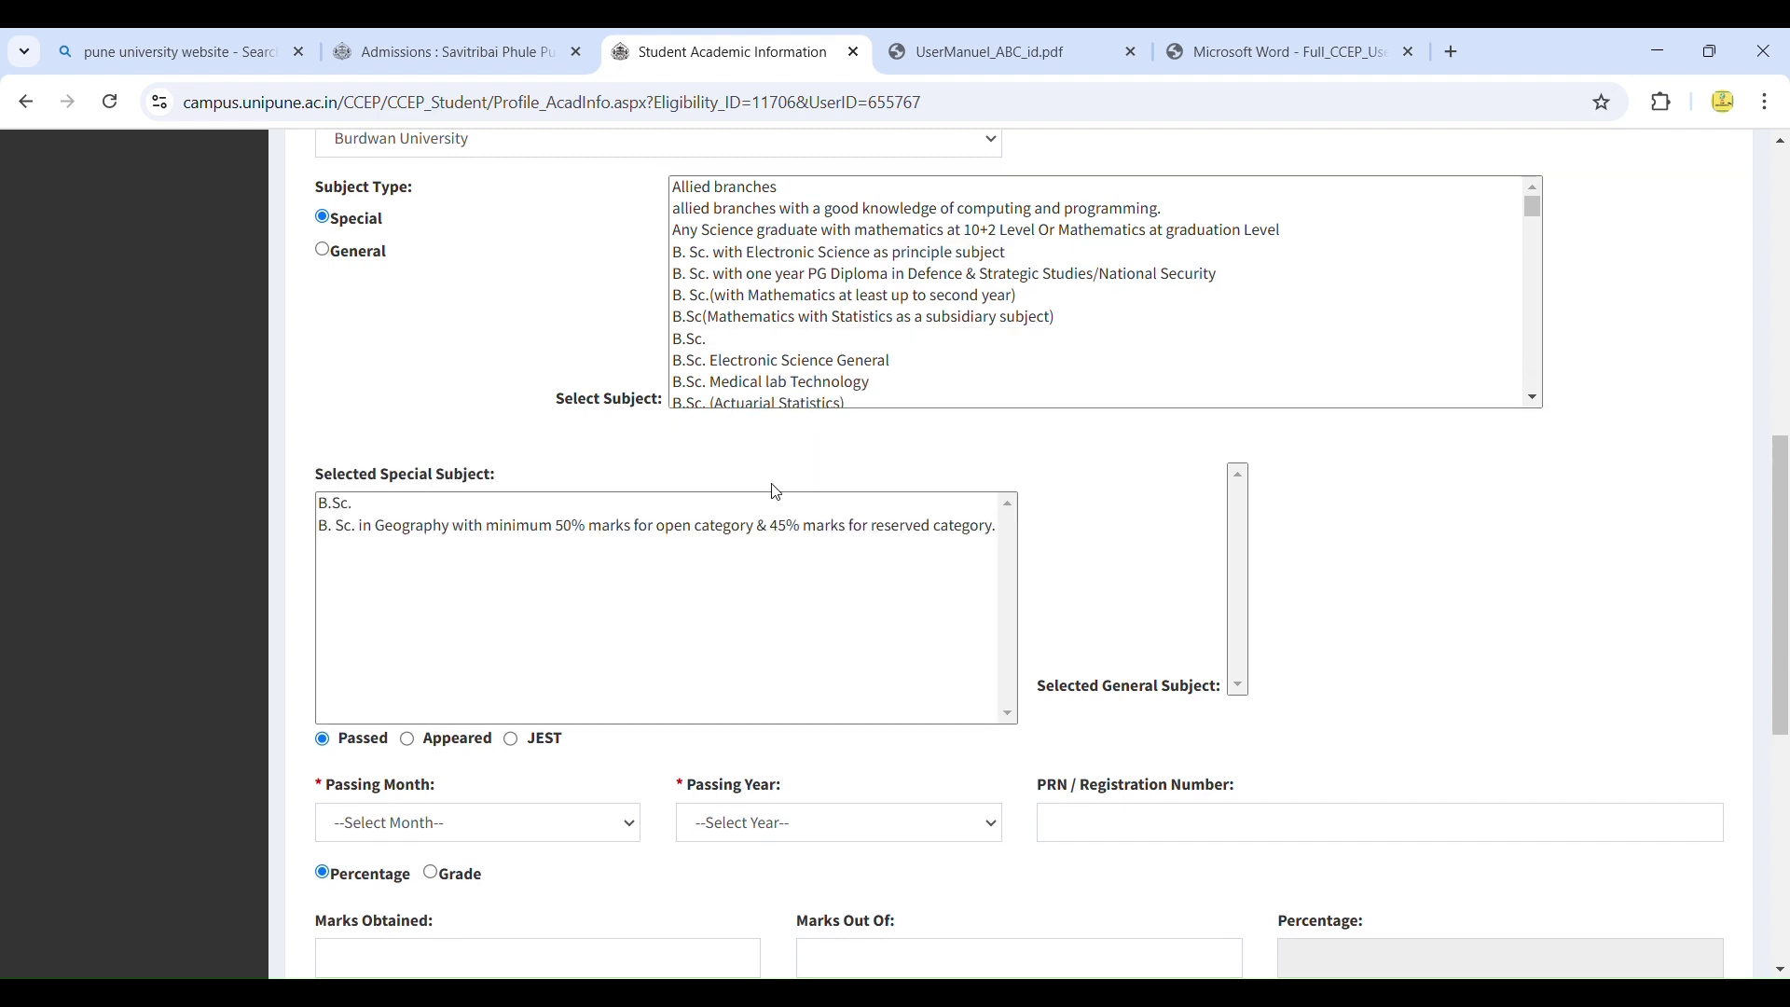
scroll(772, 487, "down", 4)
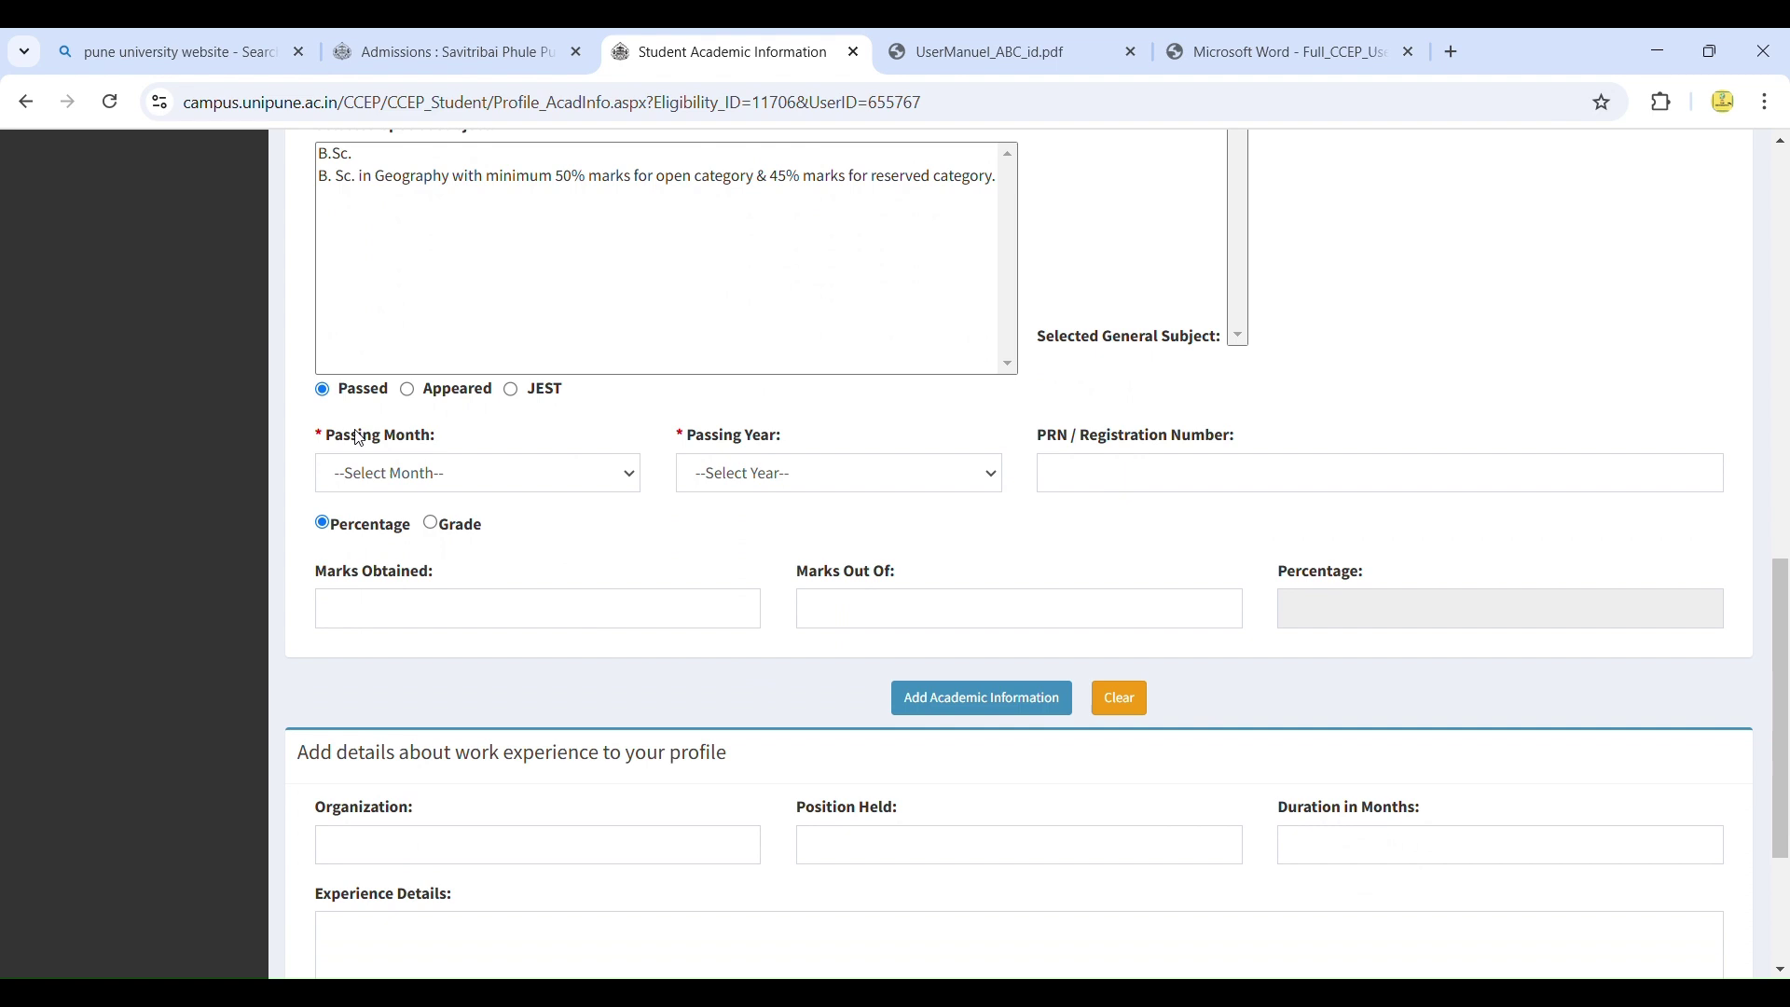
scroll(704, 438, "down", 3)
scroll(715, 421, "up", 1)
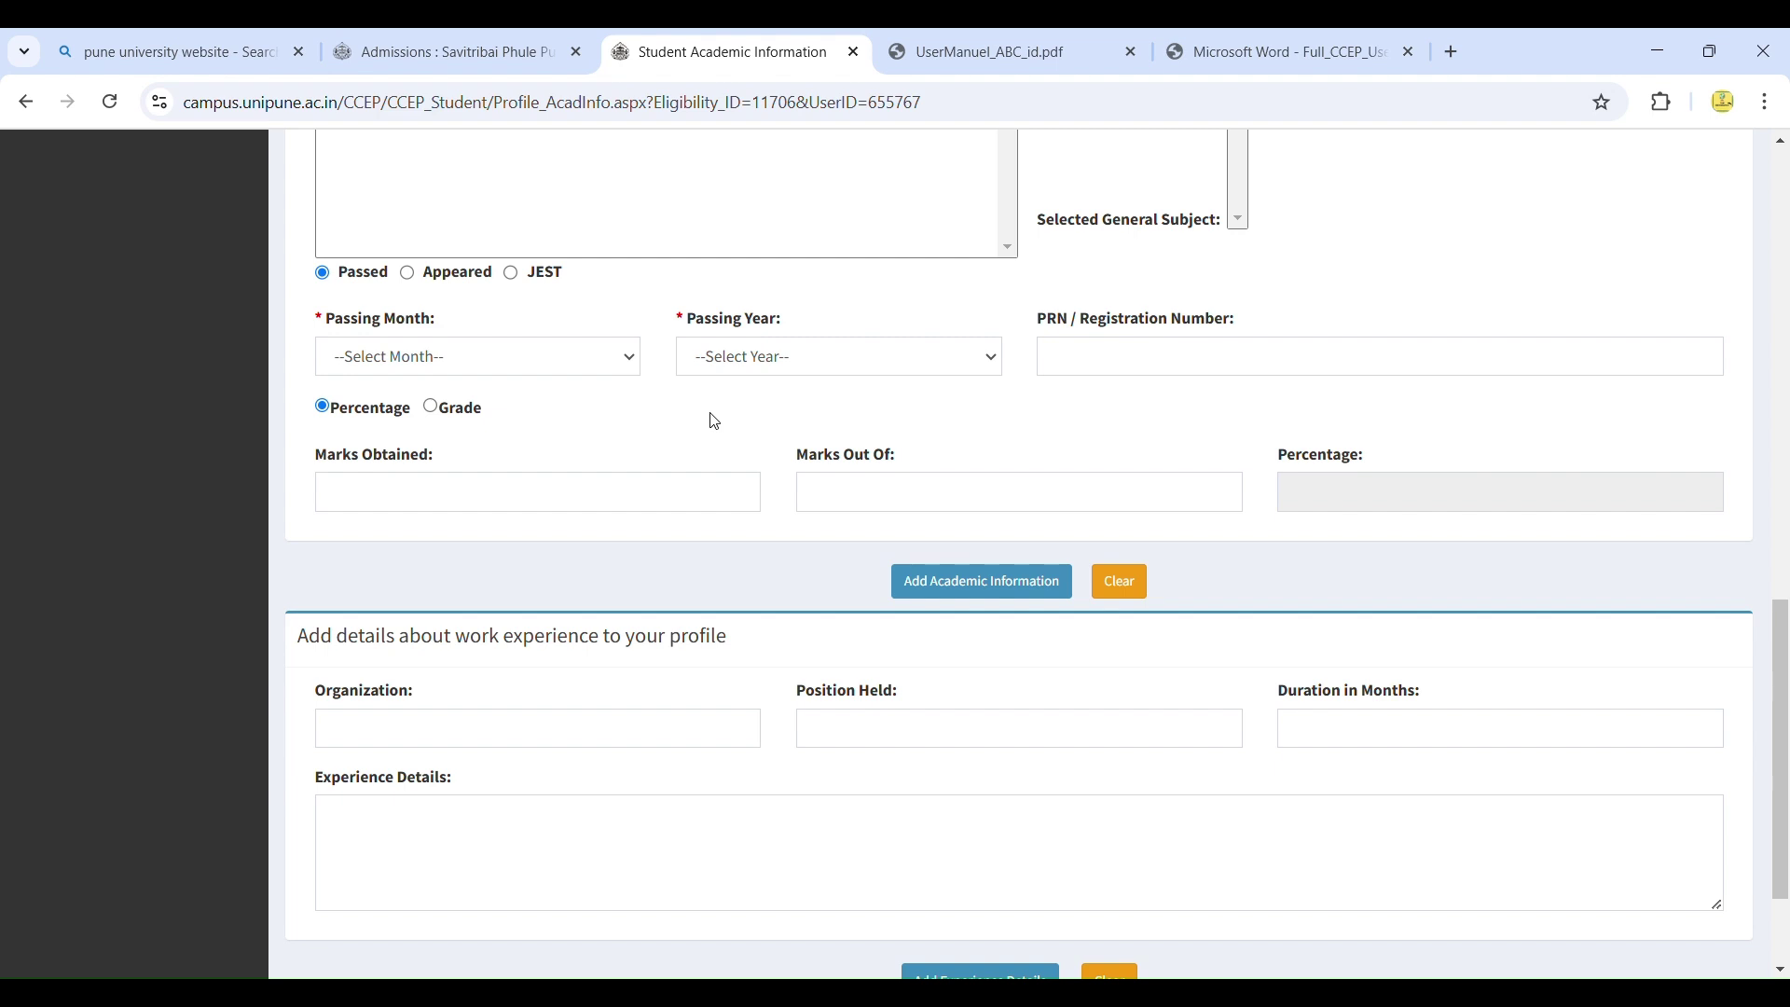
Set the result to Appeared and year 2022, then add the entry and confirm
left_click(414, 278)
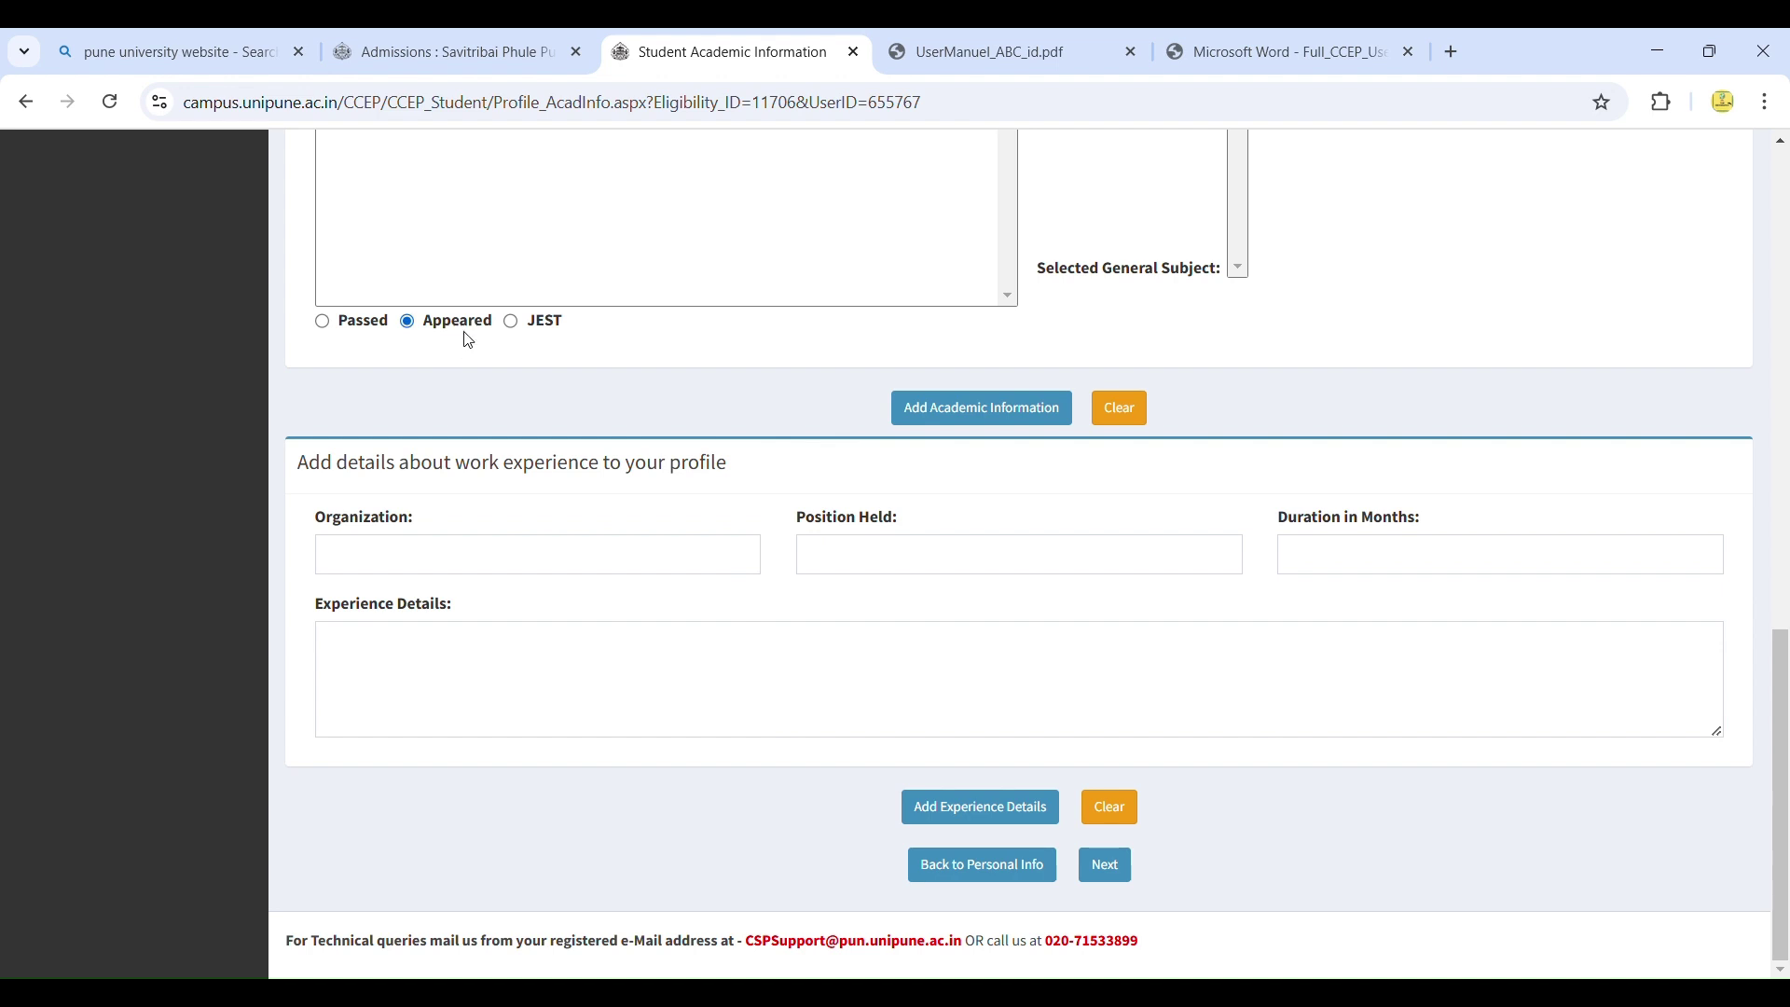
left_click(323, 325)
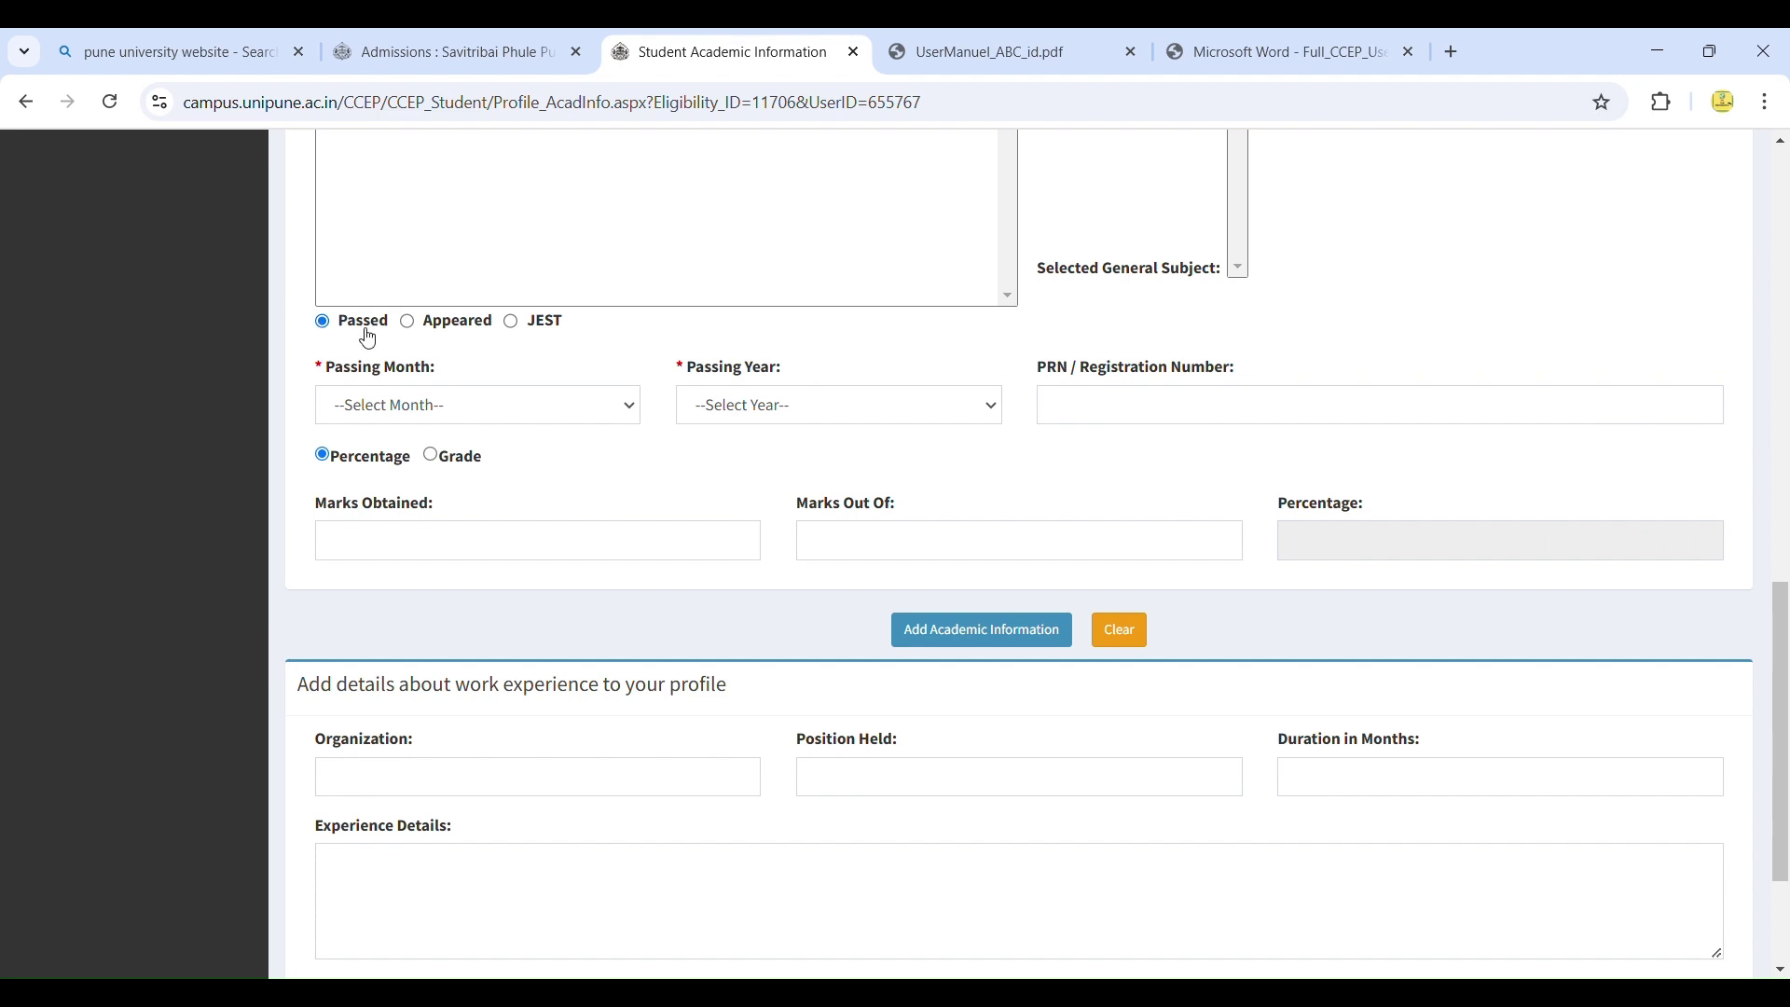
left_click(757, 417)
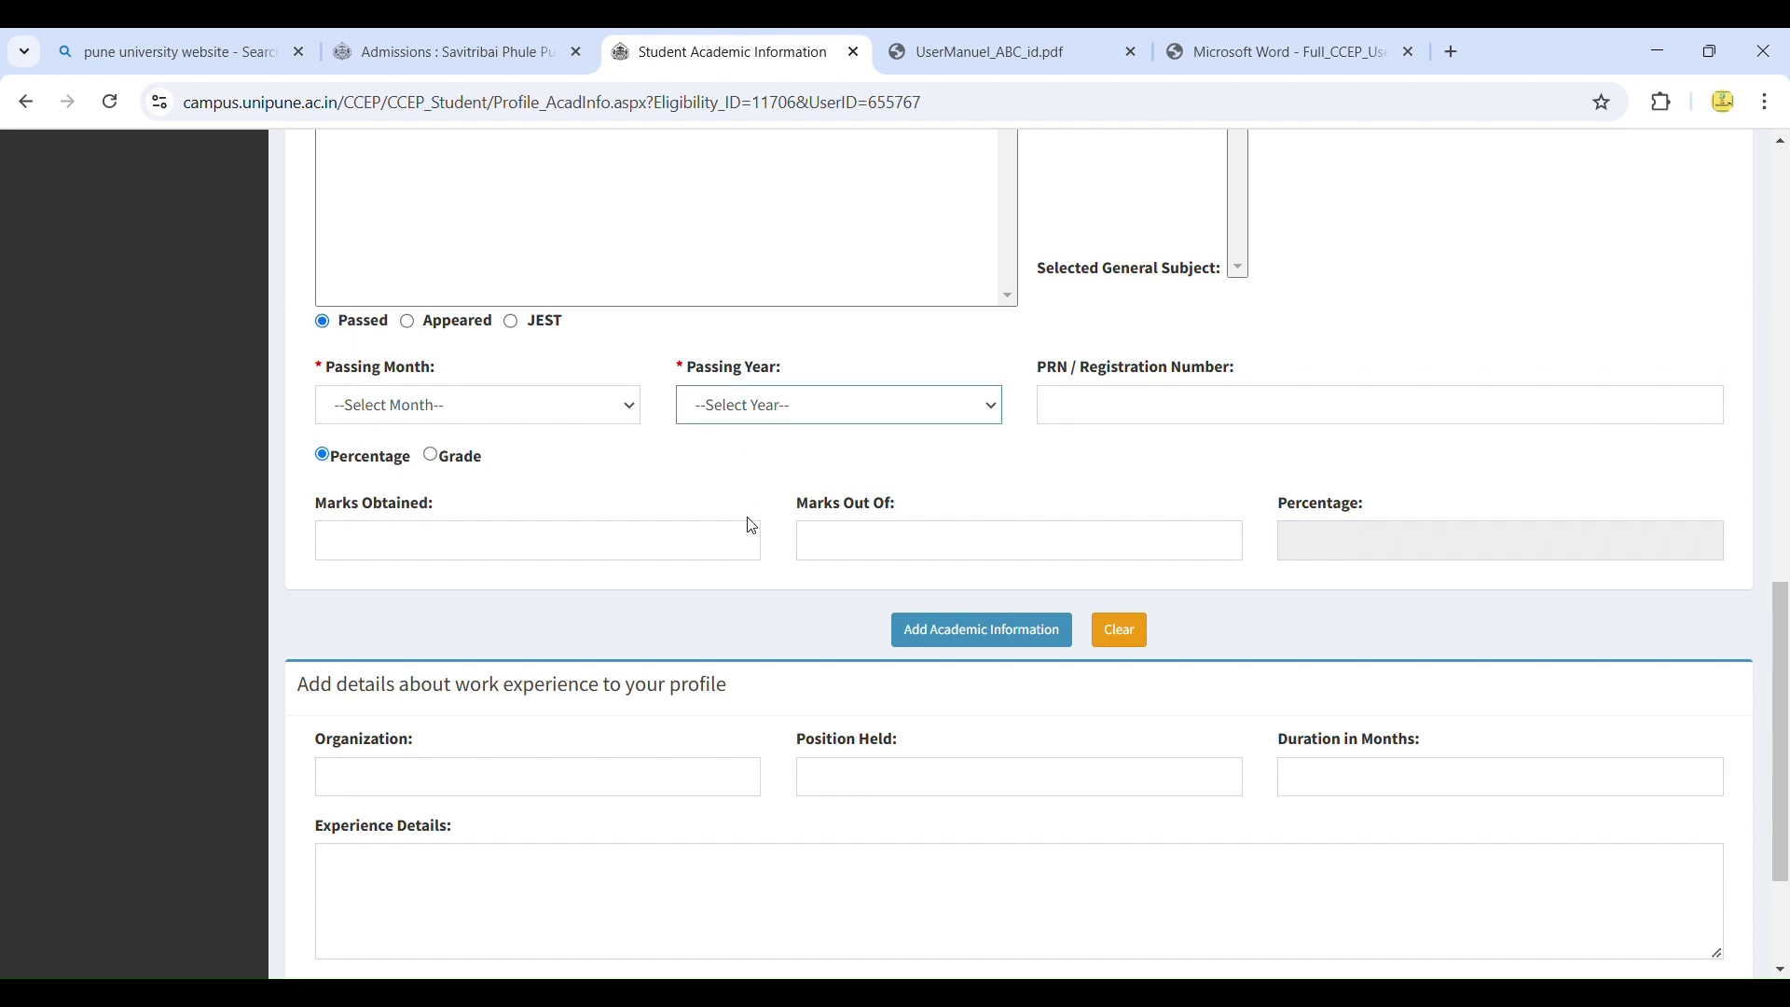
left_click(746, 569)
left_click(439, 511)
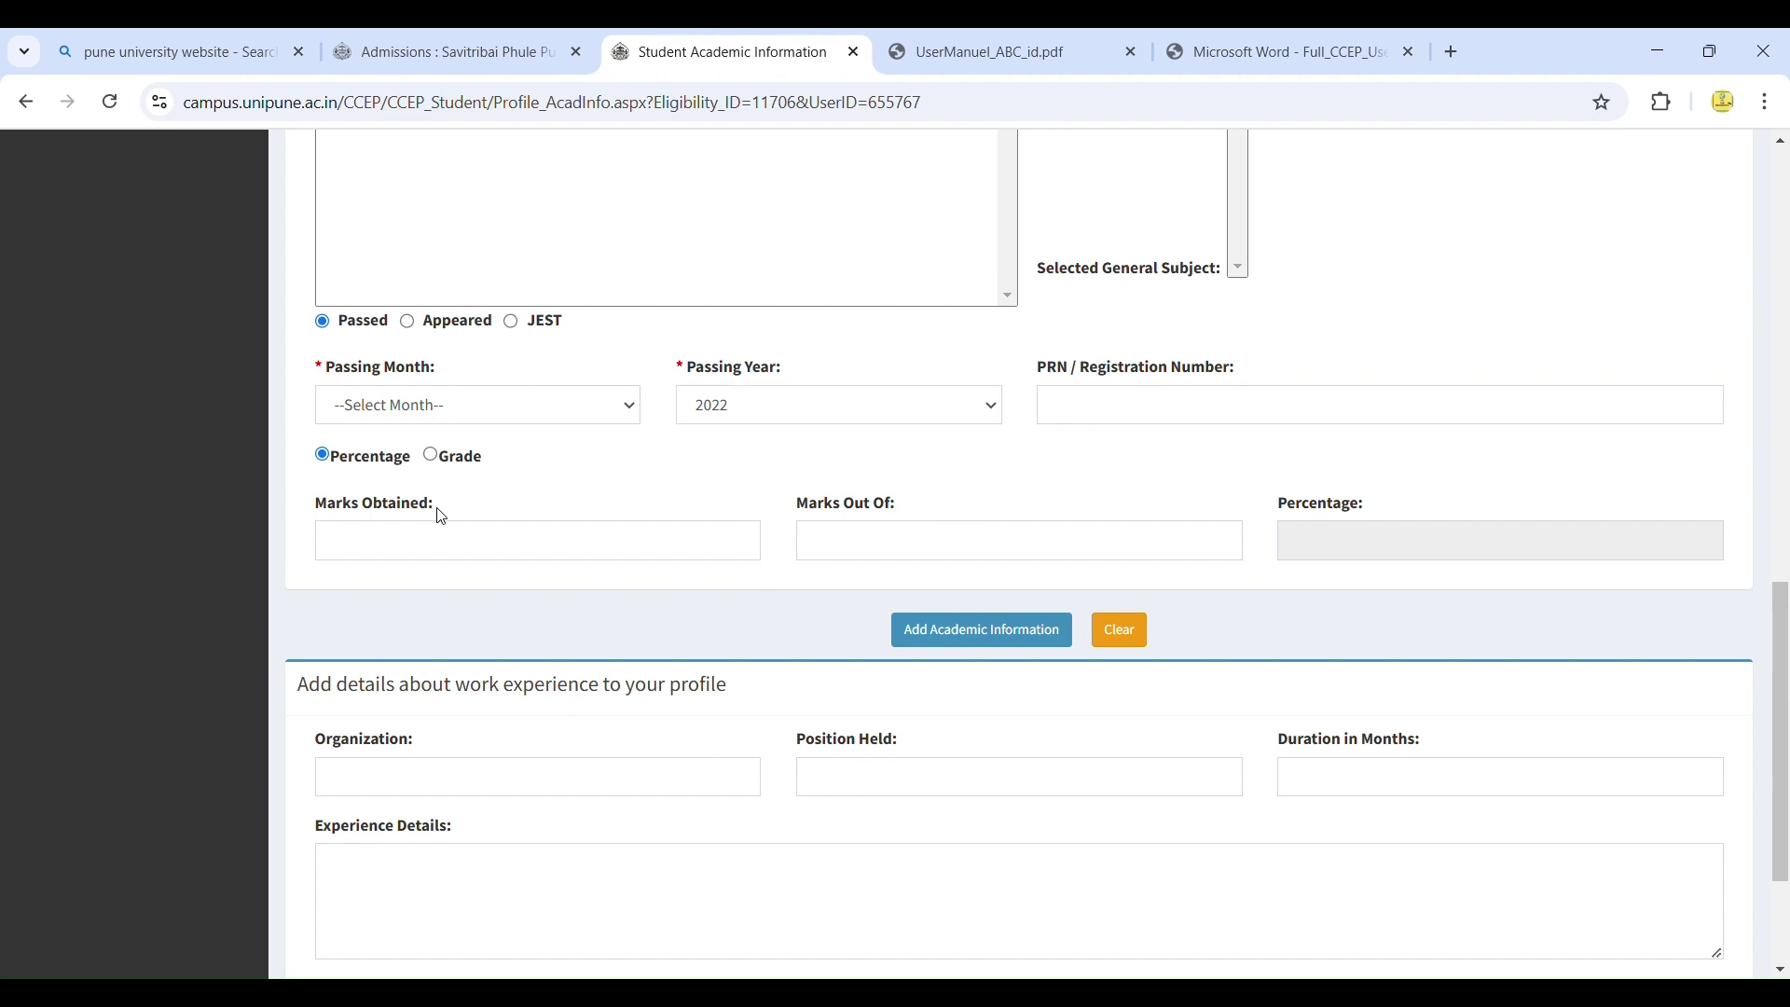
left_click(410, 325)
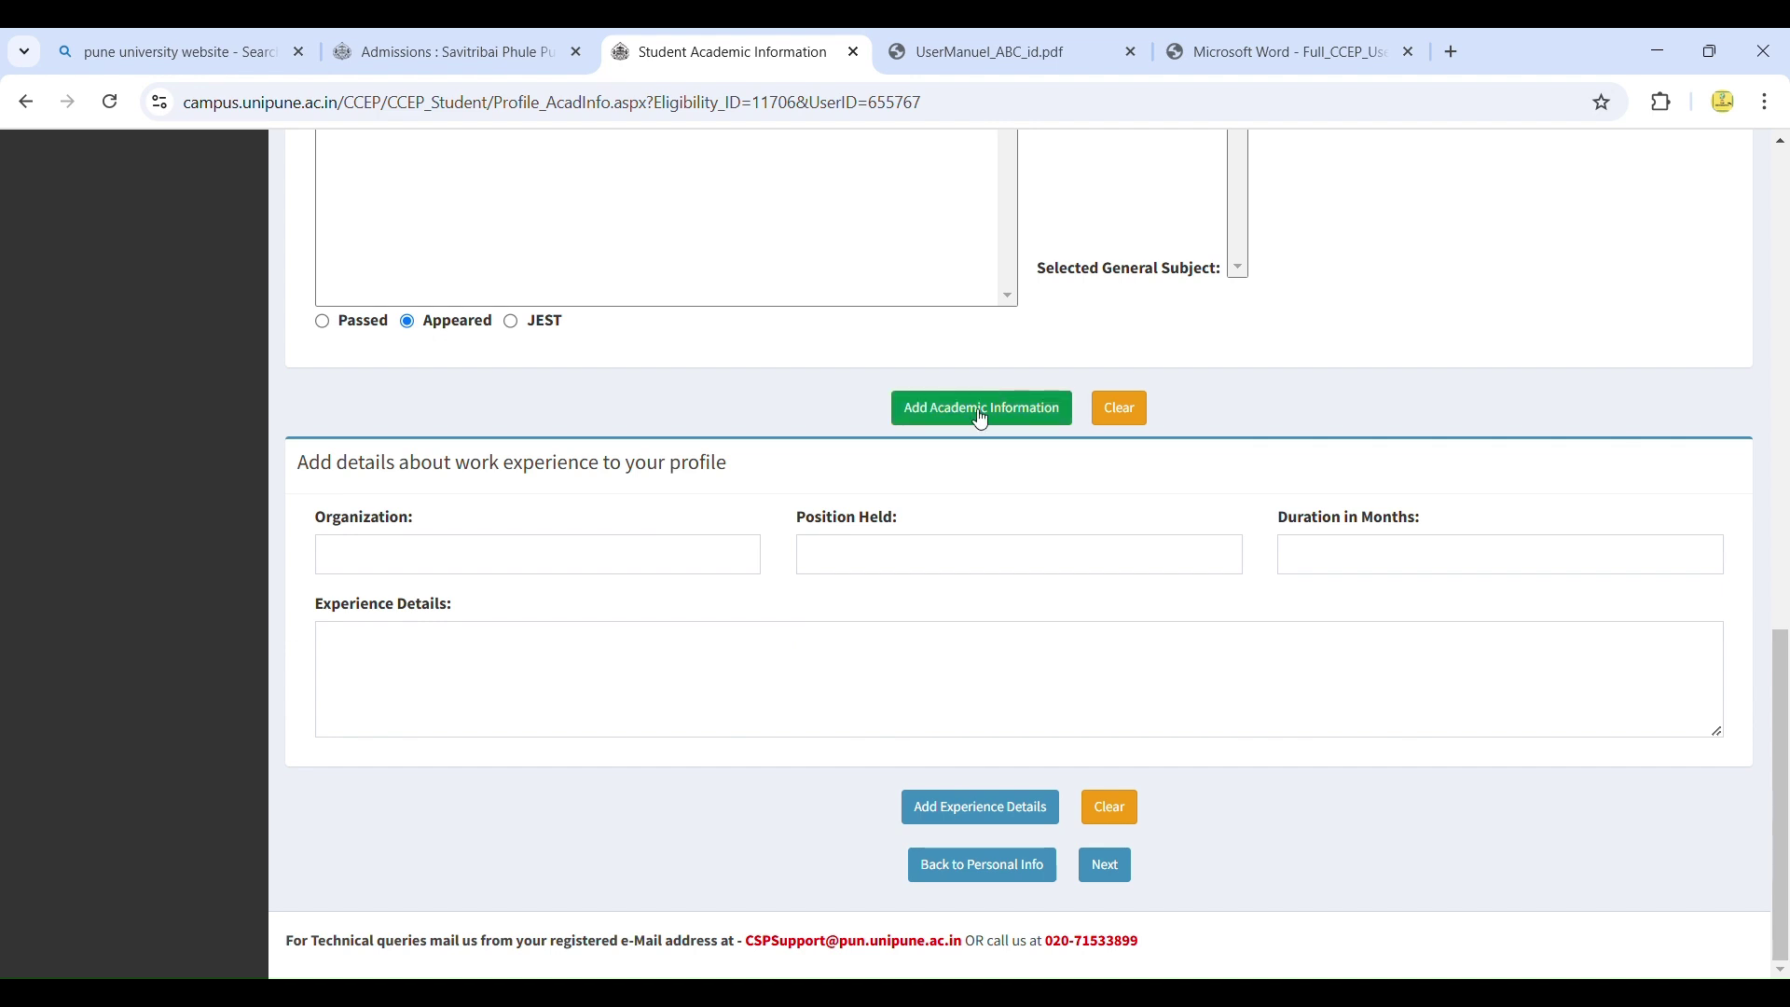
left_click(958, 416)
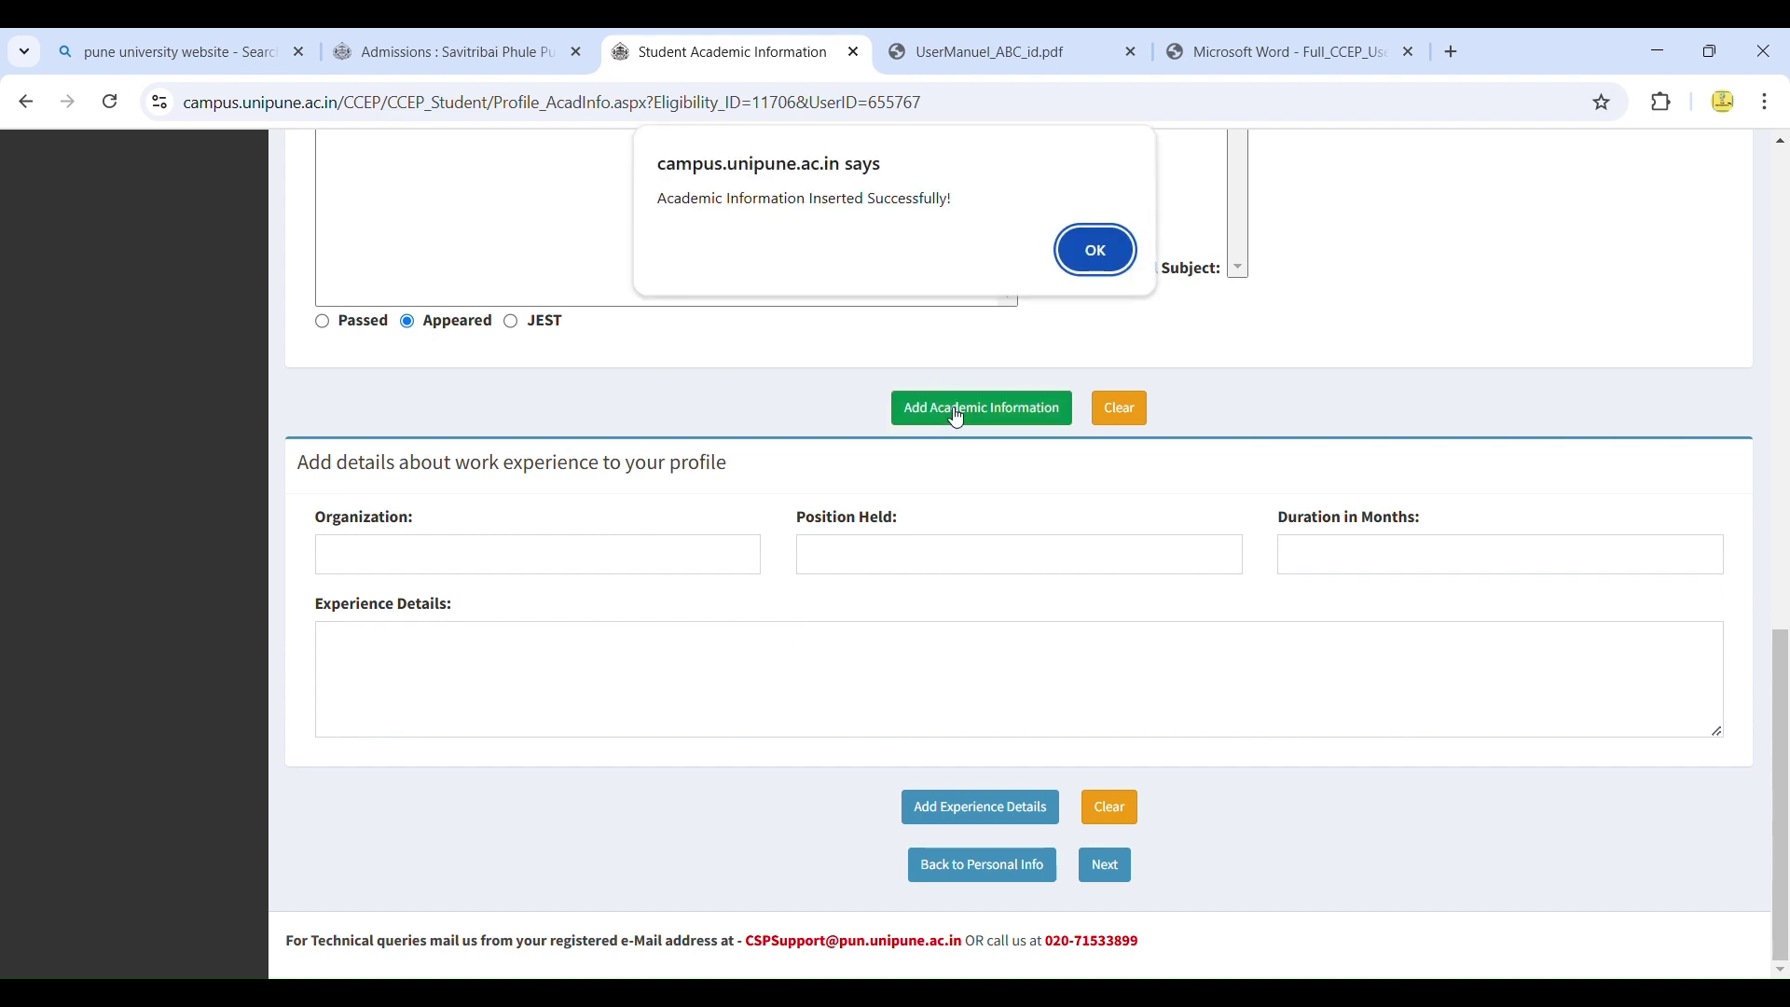
left_click(1081, 249)
Set the exam type and exam name to SSC, and answer No to the Maharashtra school question
scroll(998, 628, "down", 5)
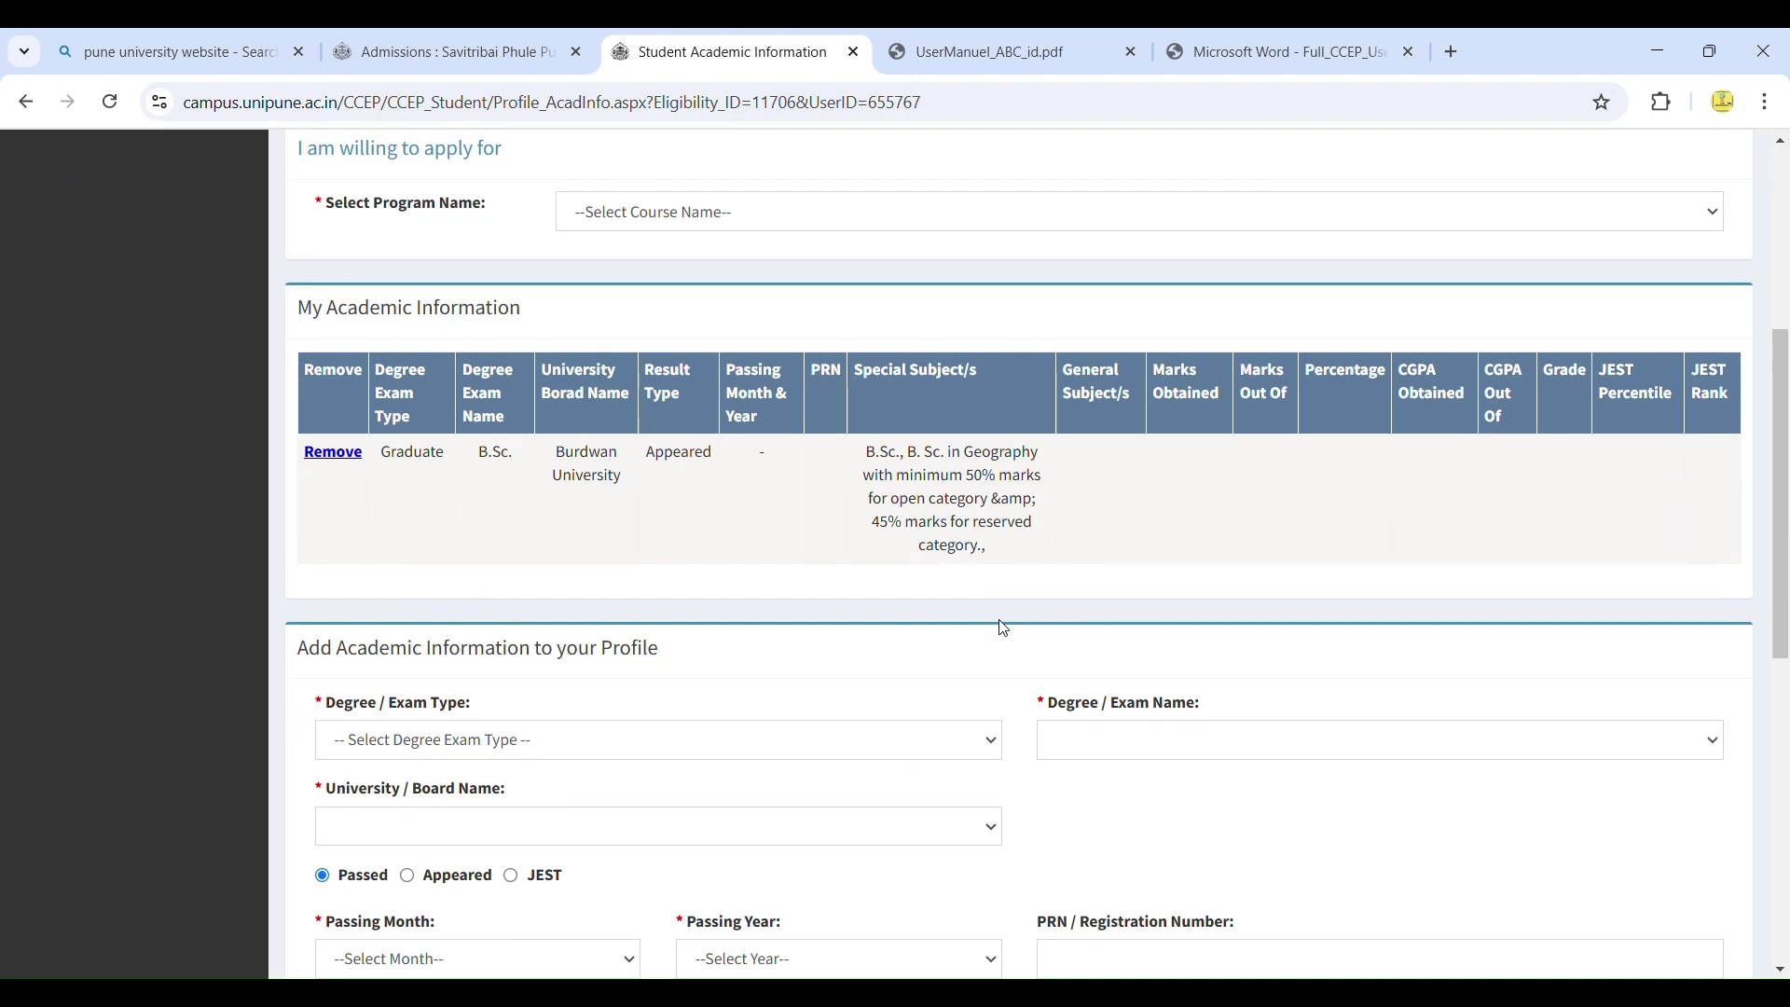
scroll(862, 525, "down", 2)
scroll(862, 525, "down", 3)
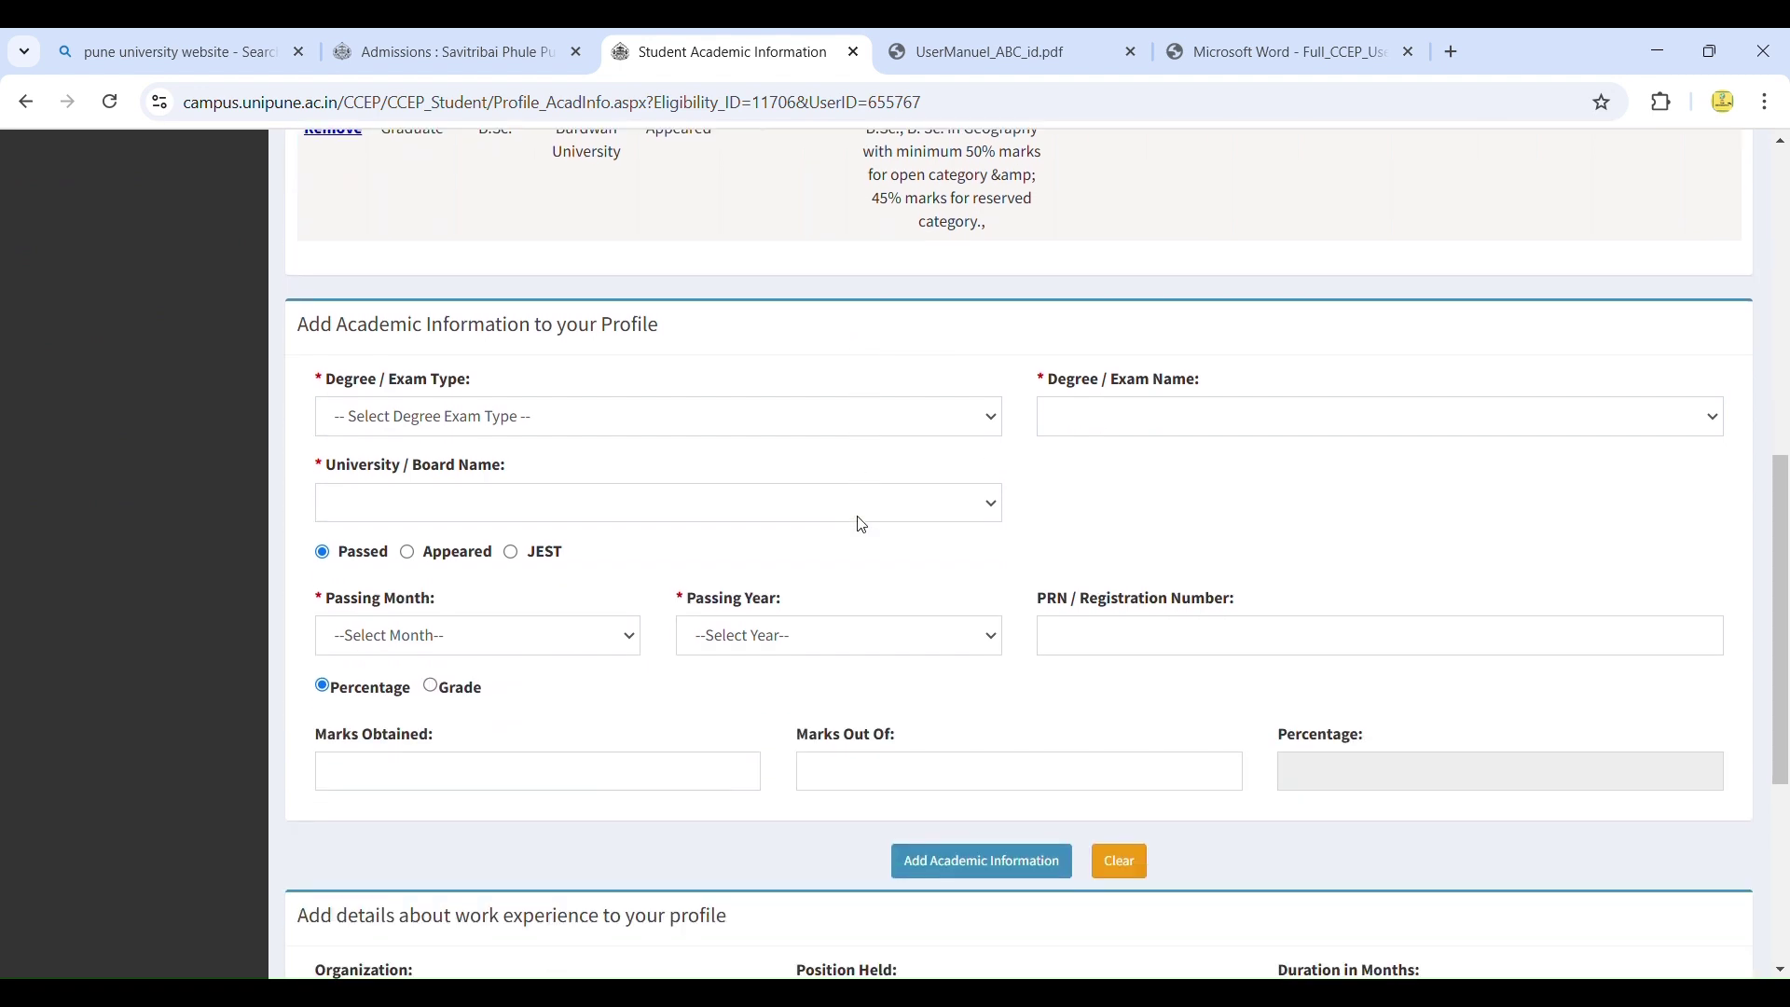
left_click(392, 382)
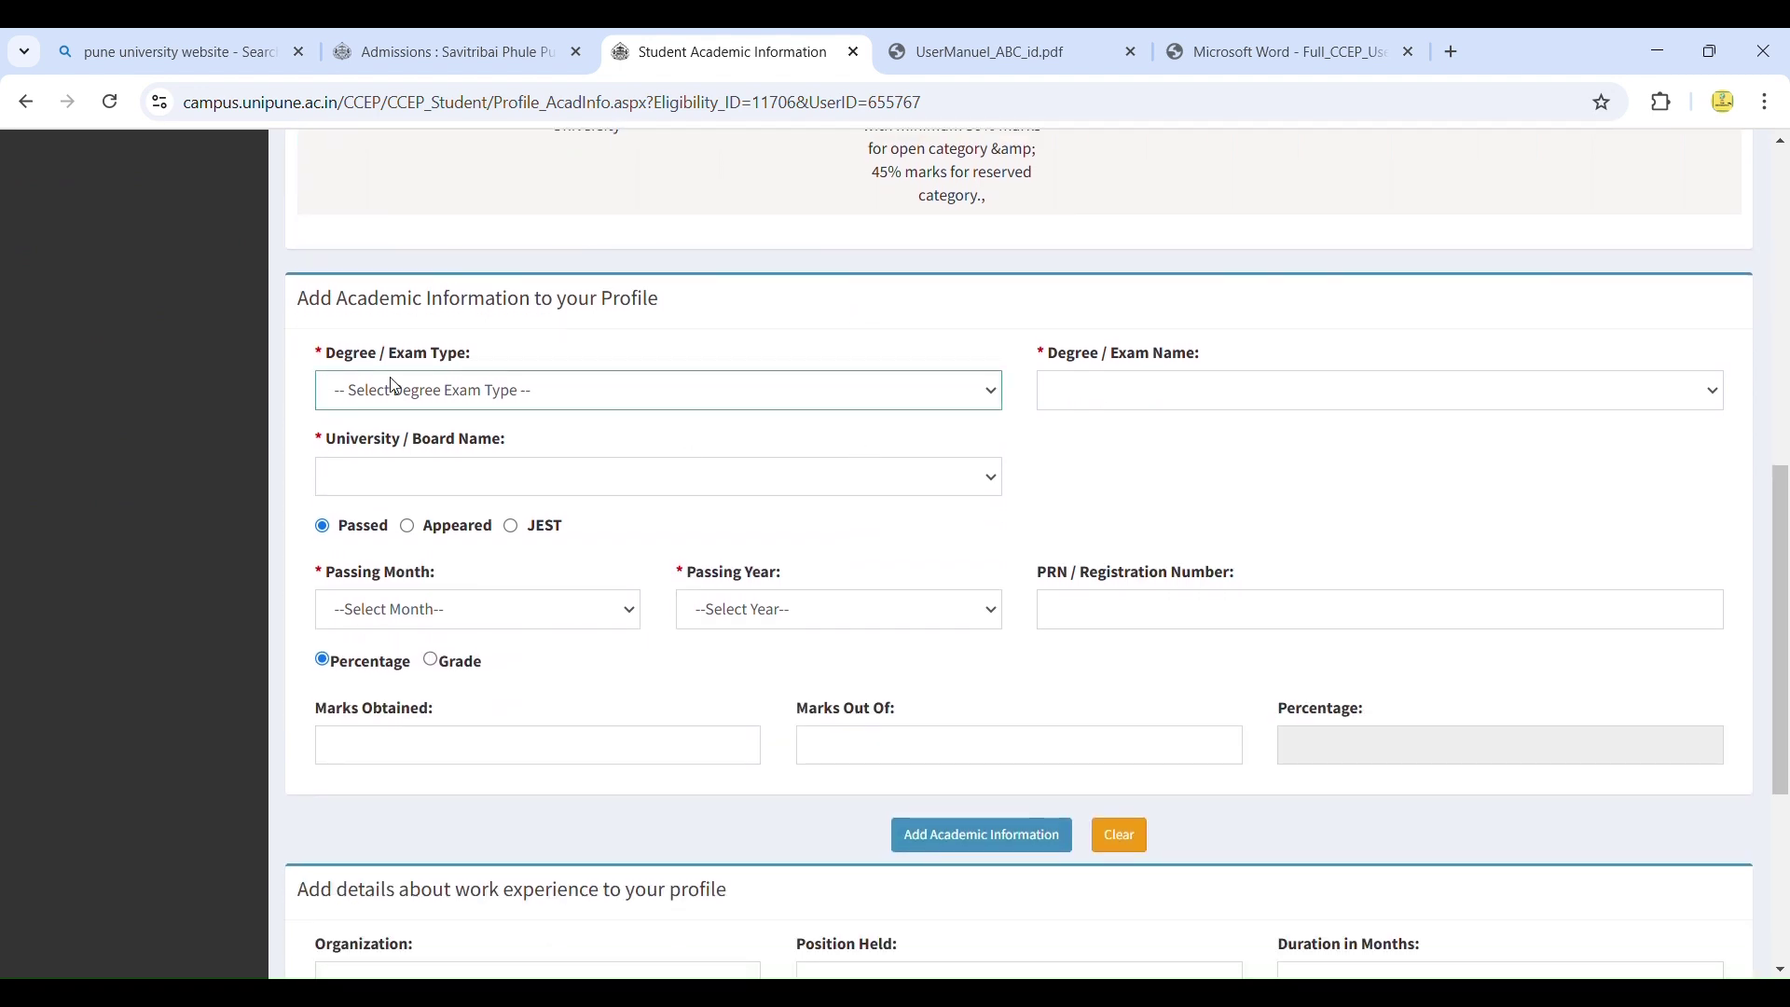
left_click(407, 621)
left_click(1108, 356)
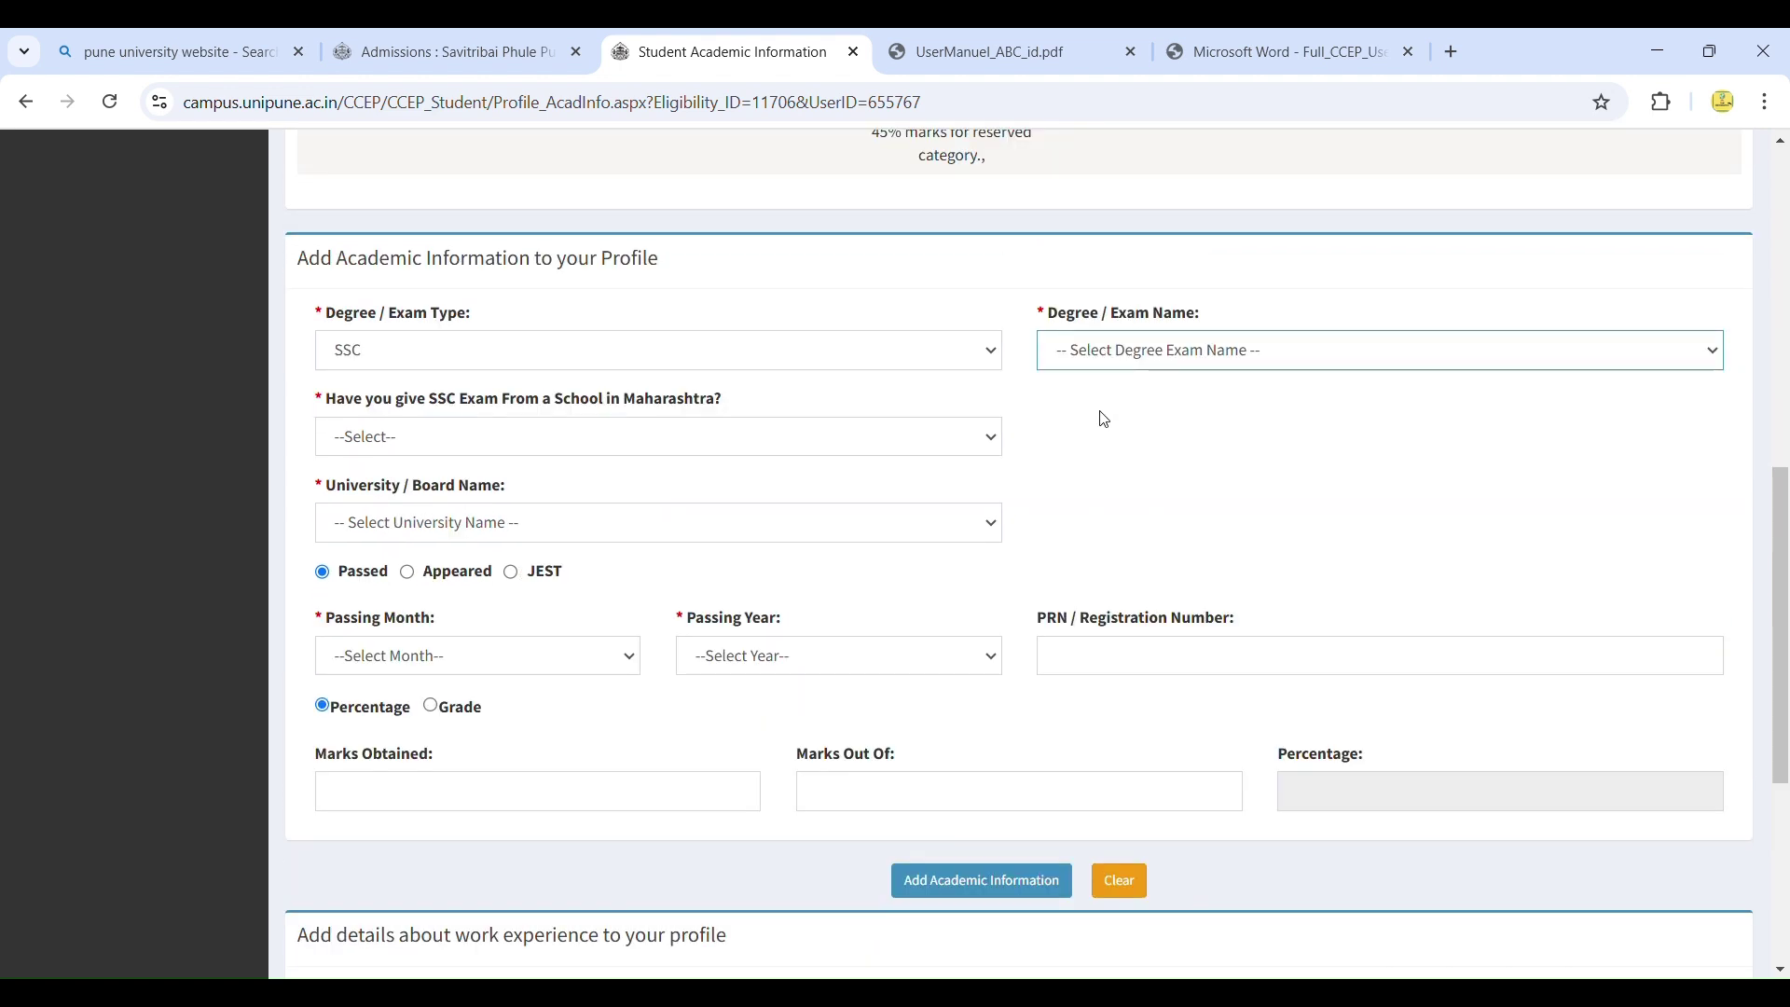
left_click(1103, 418)
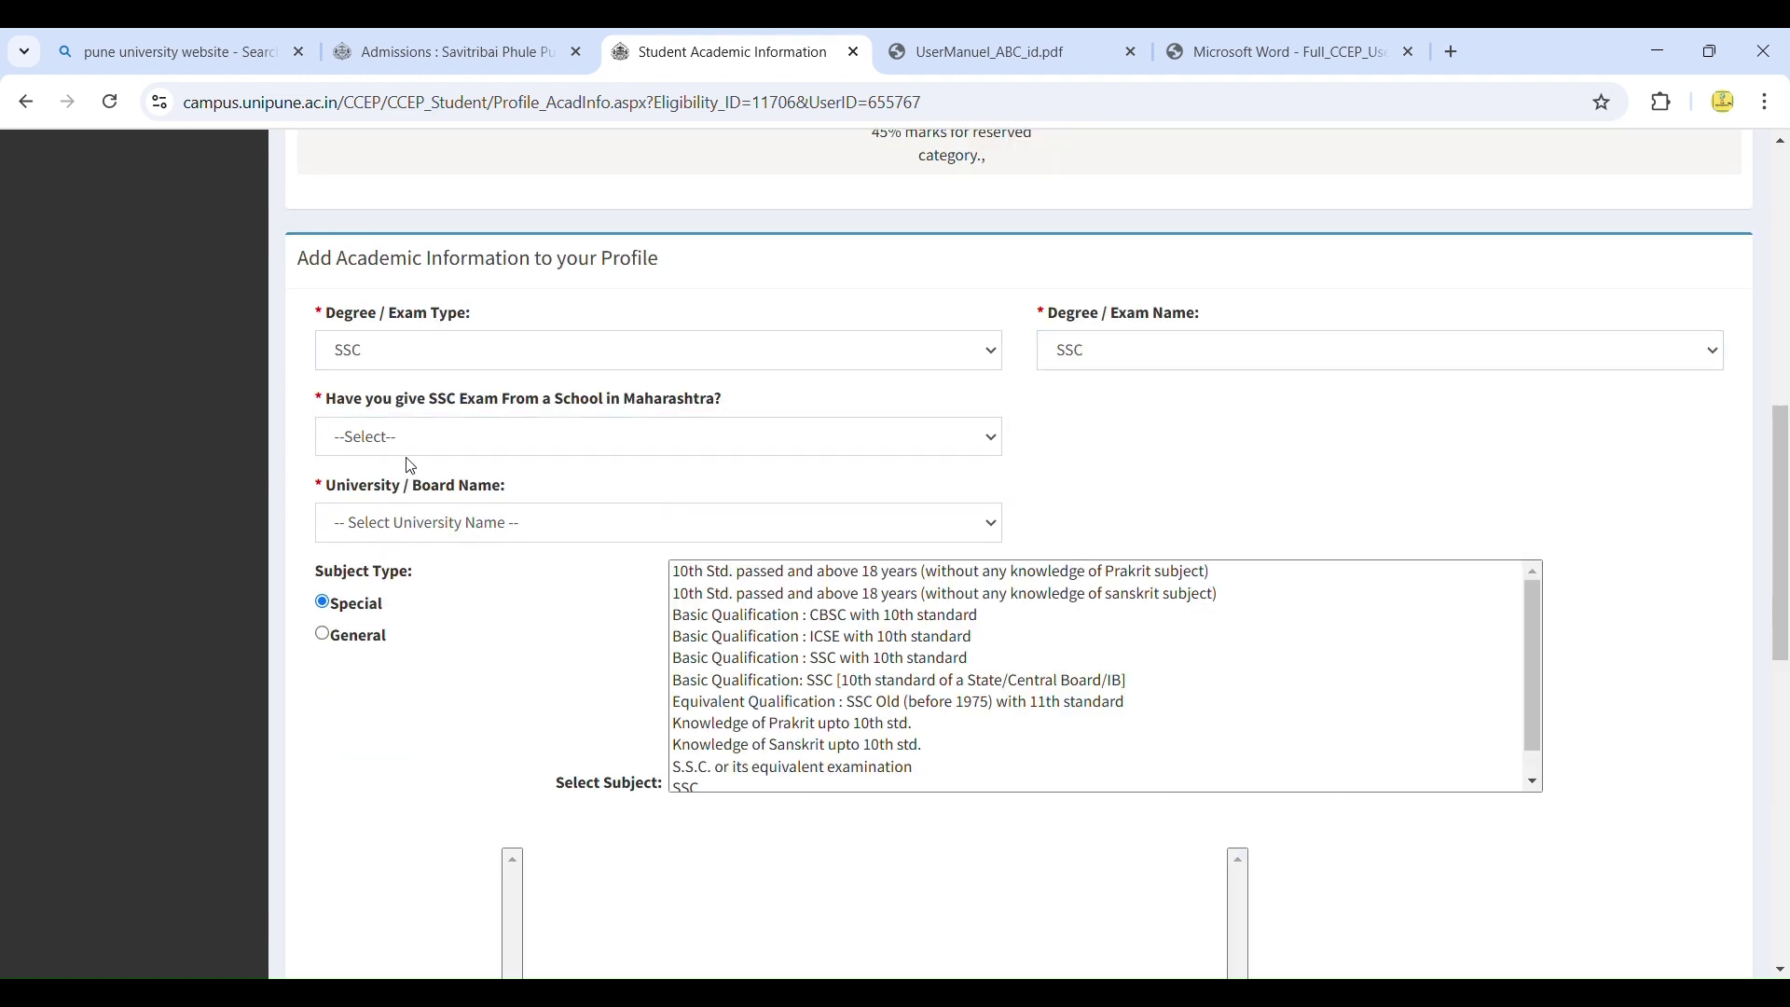
left_click(410, 447)
left_click(423, 543)
Choose West Bengal Board, add the 10th-standard SSC subject, set passing year 2020, and enter the registration number
scroll(795, 449, "down", 1)
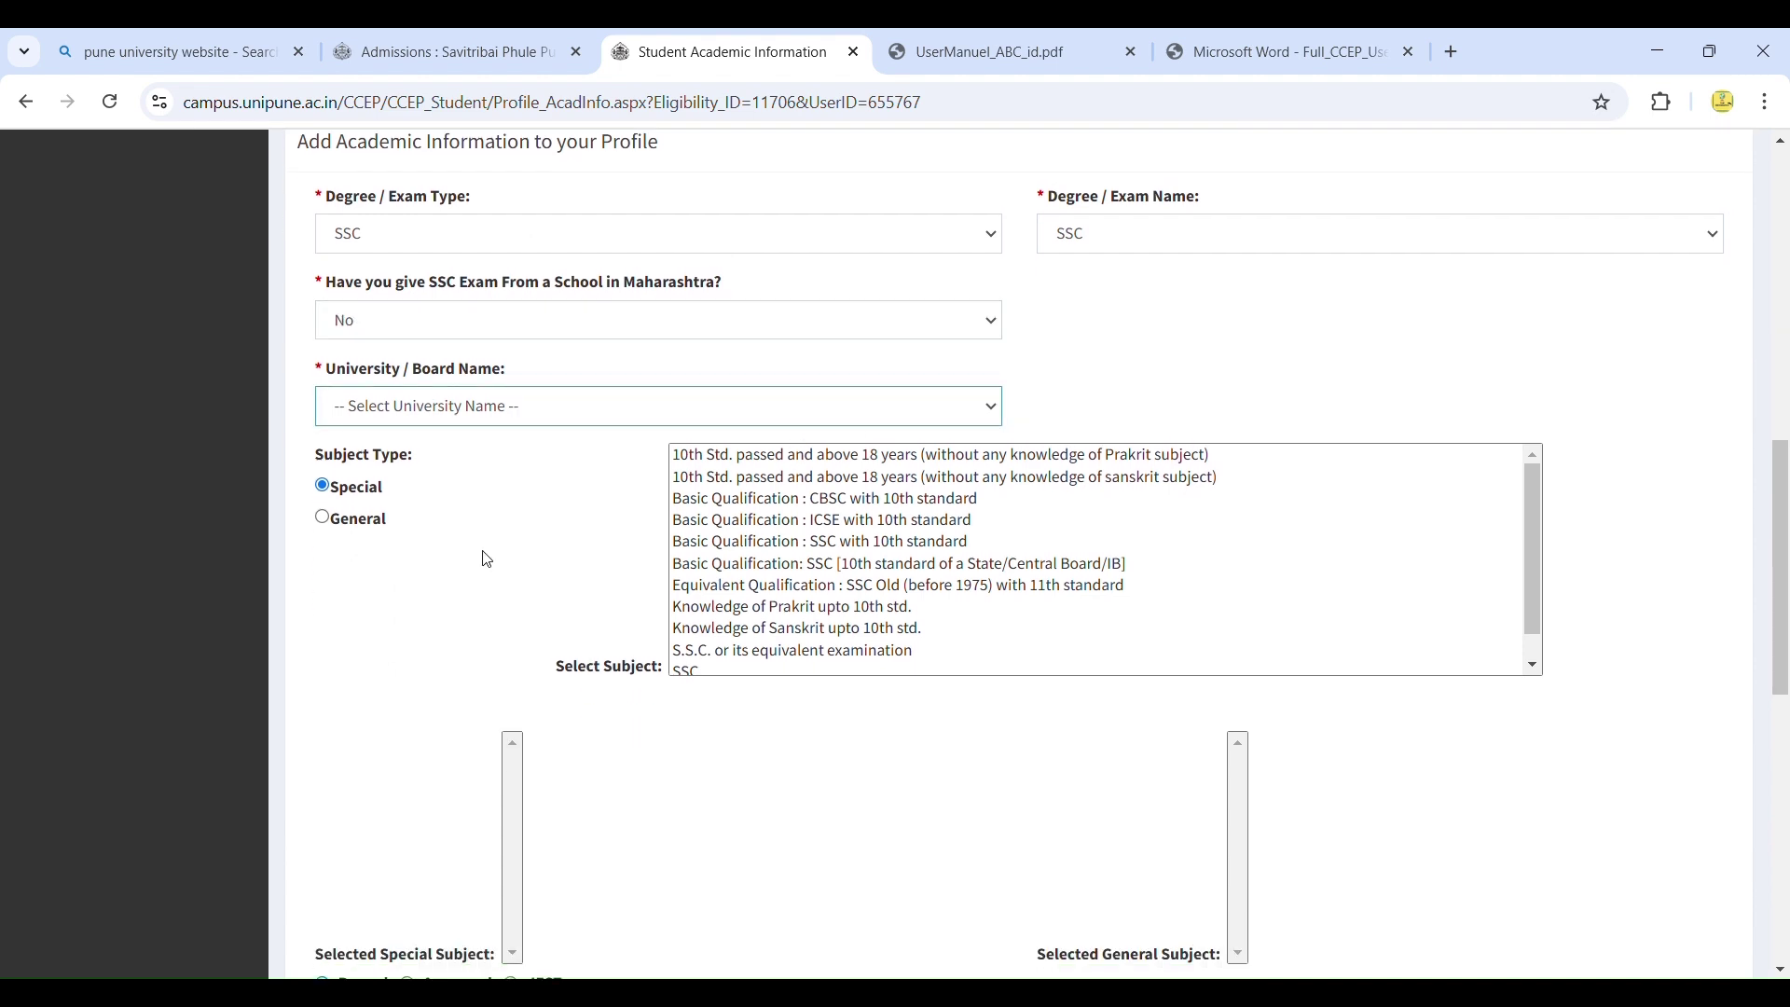
key("w")
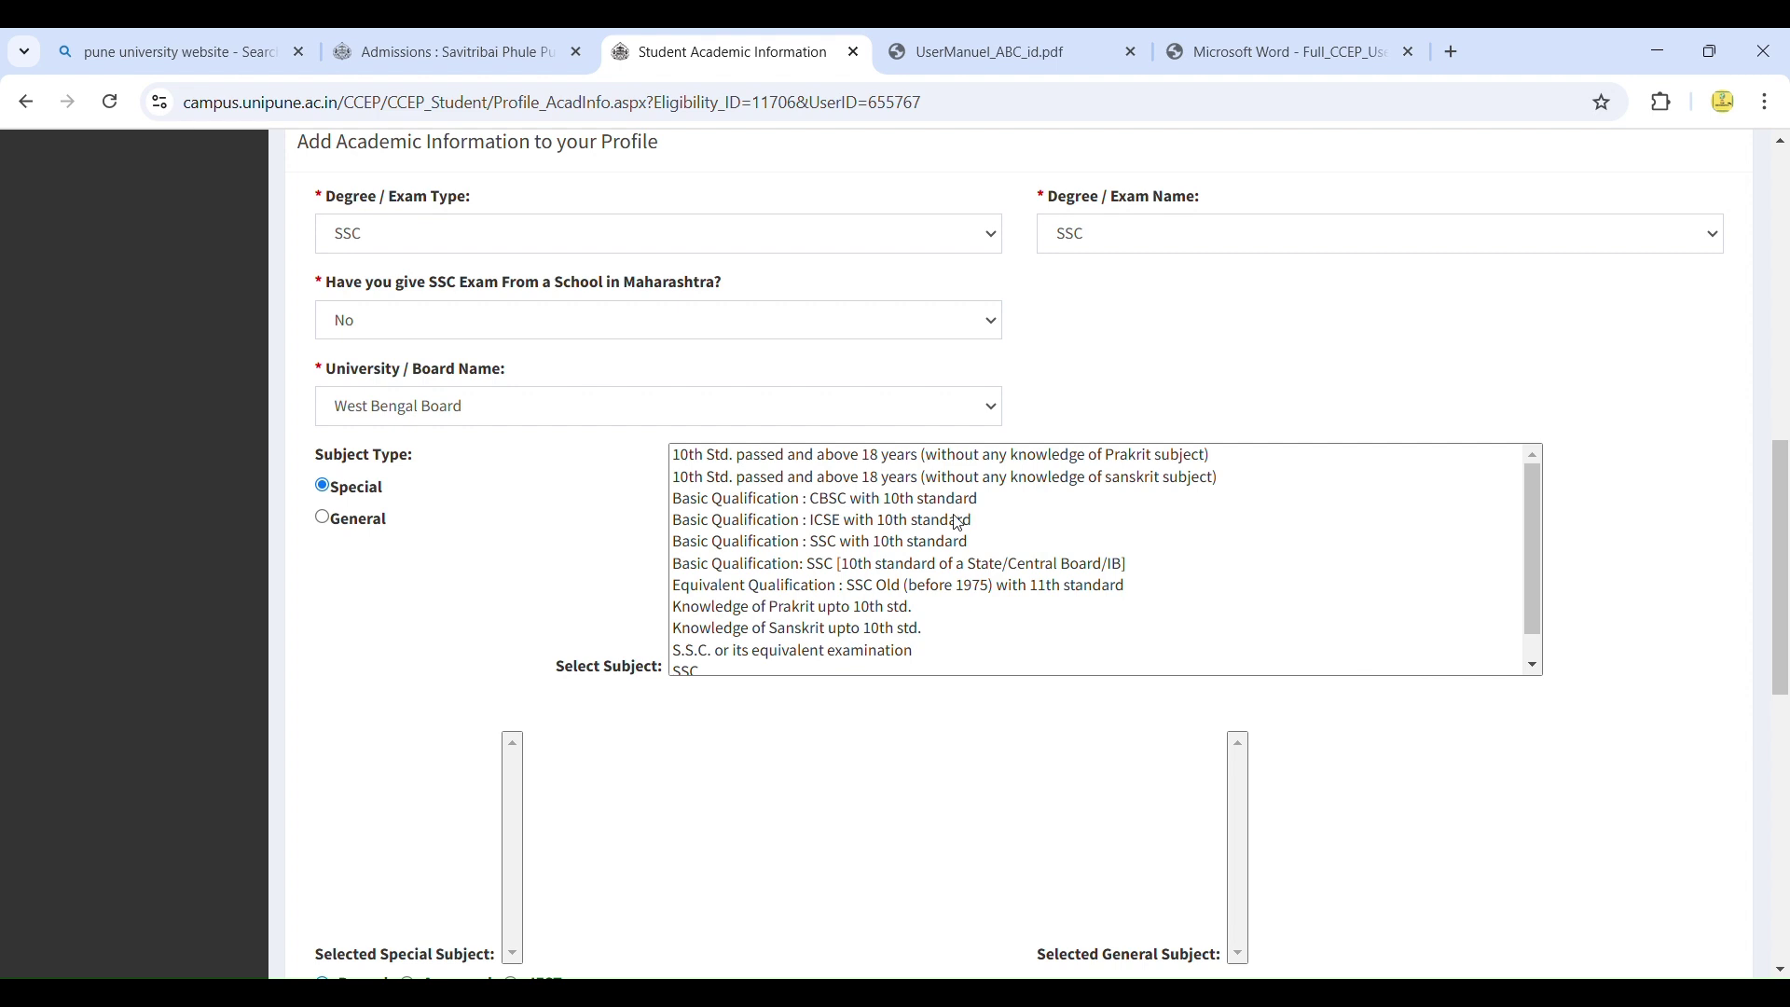
left_click(873, 544)
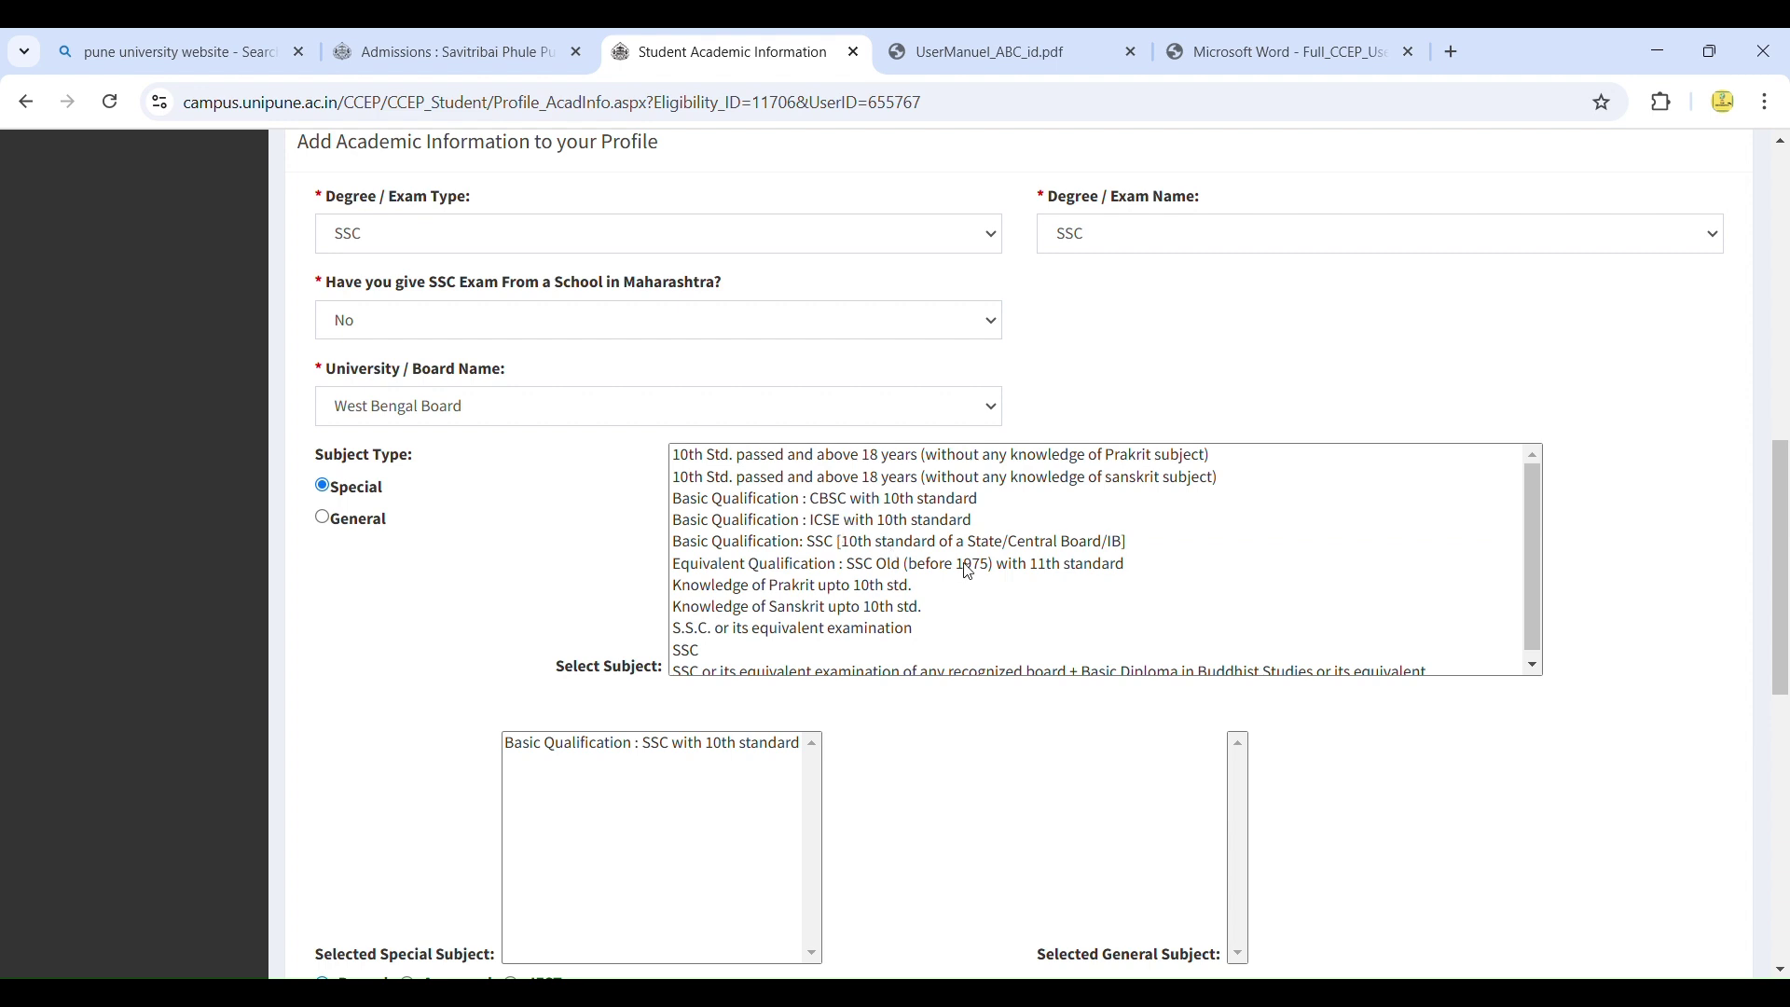
scroll(972, 591, "down", 1)
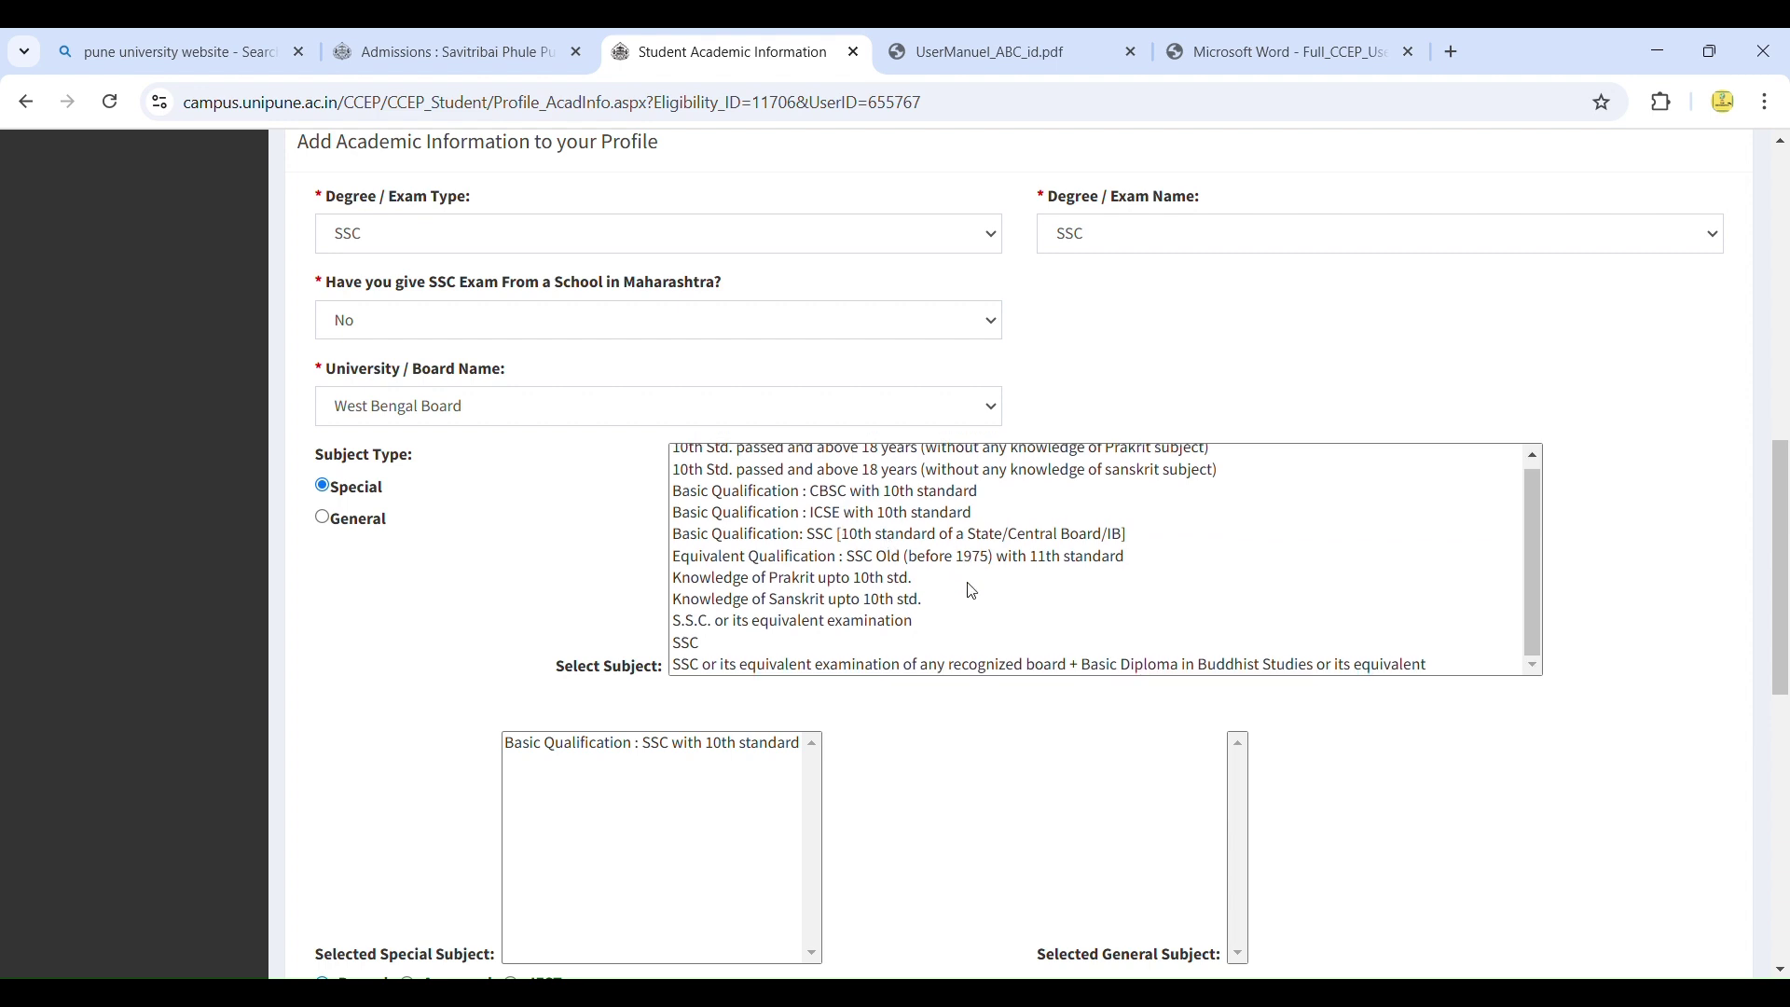
scroll(972, 592, "down", 8)
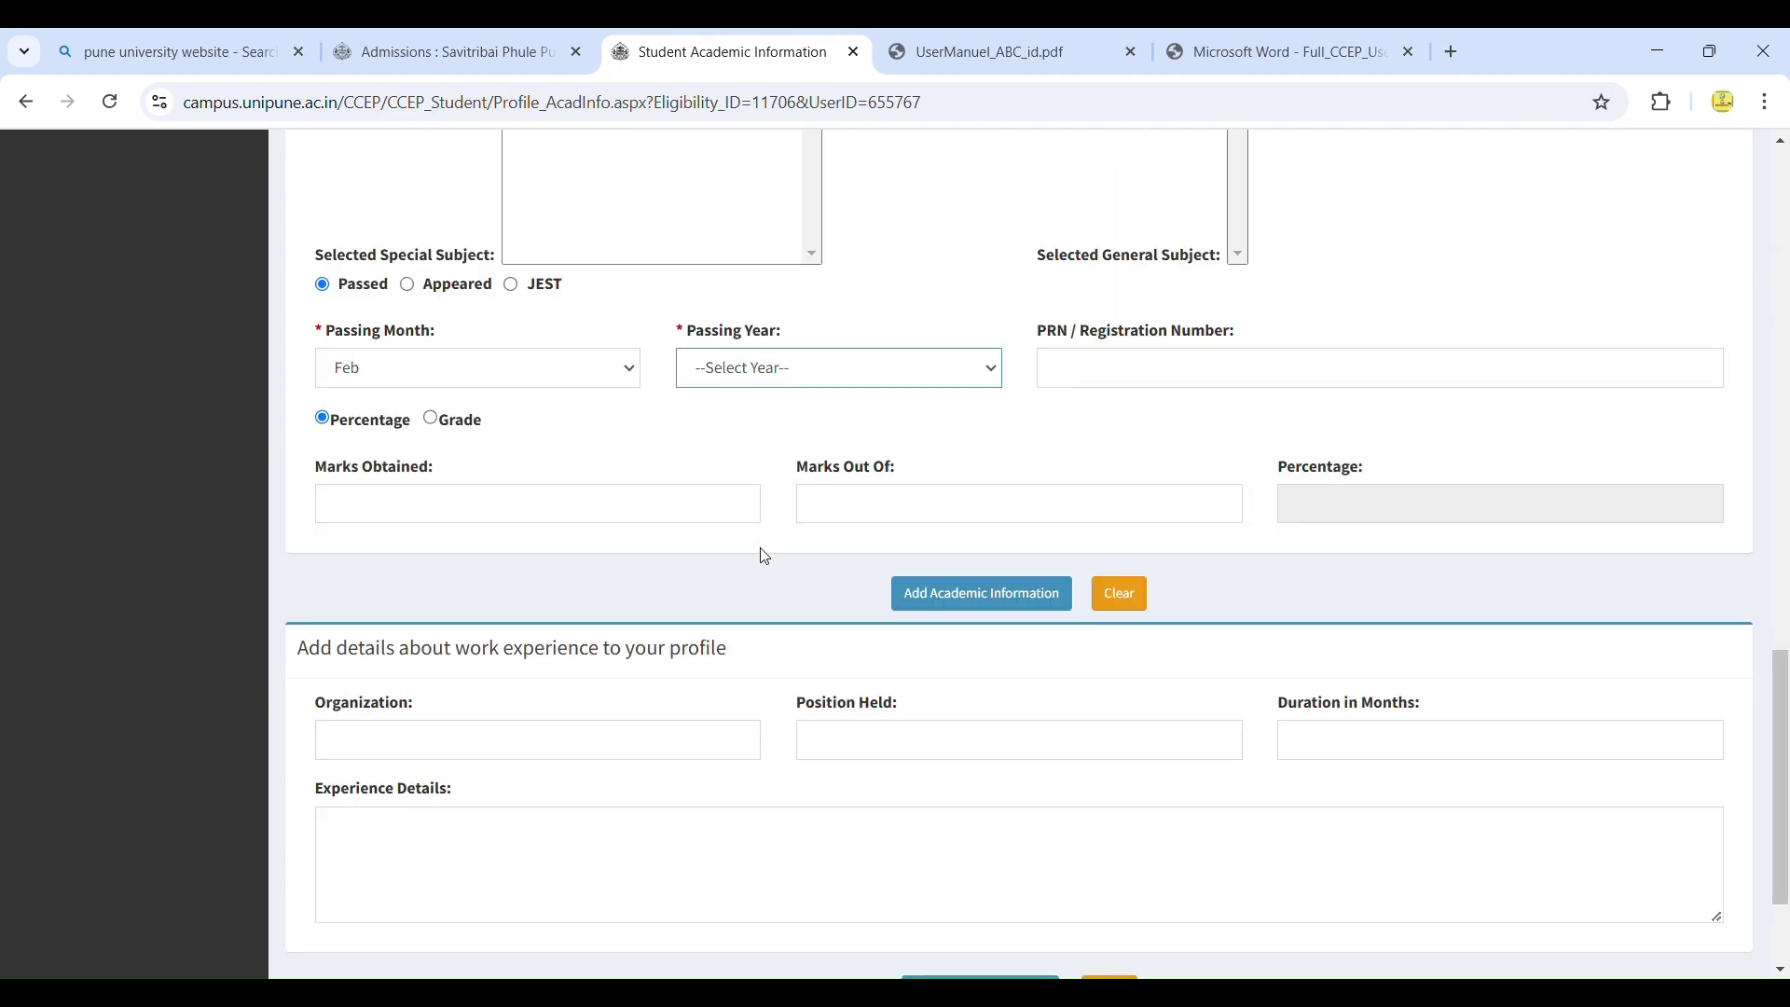
left_click(771, 595)
left_click(1092, 374)
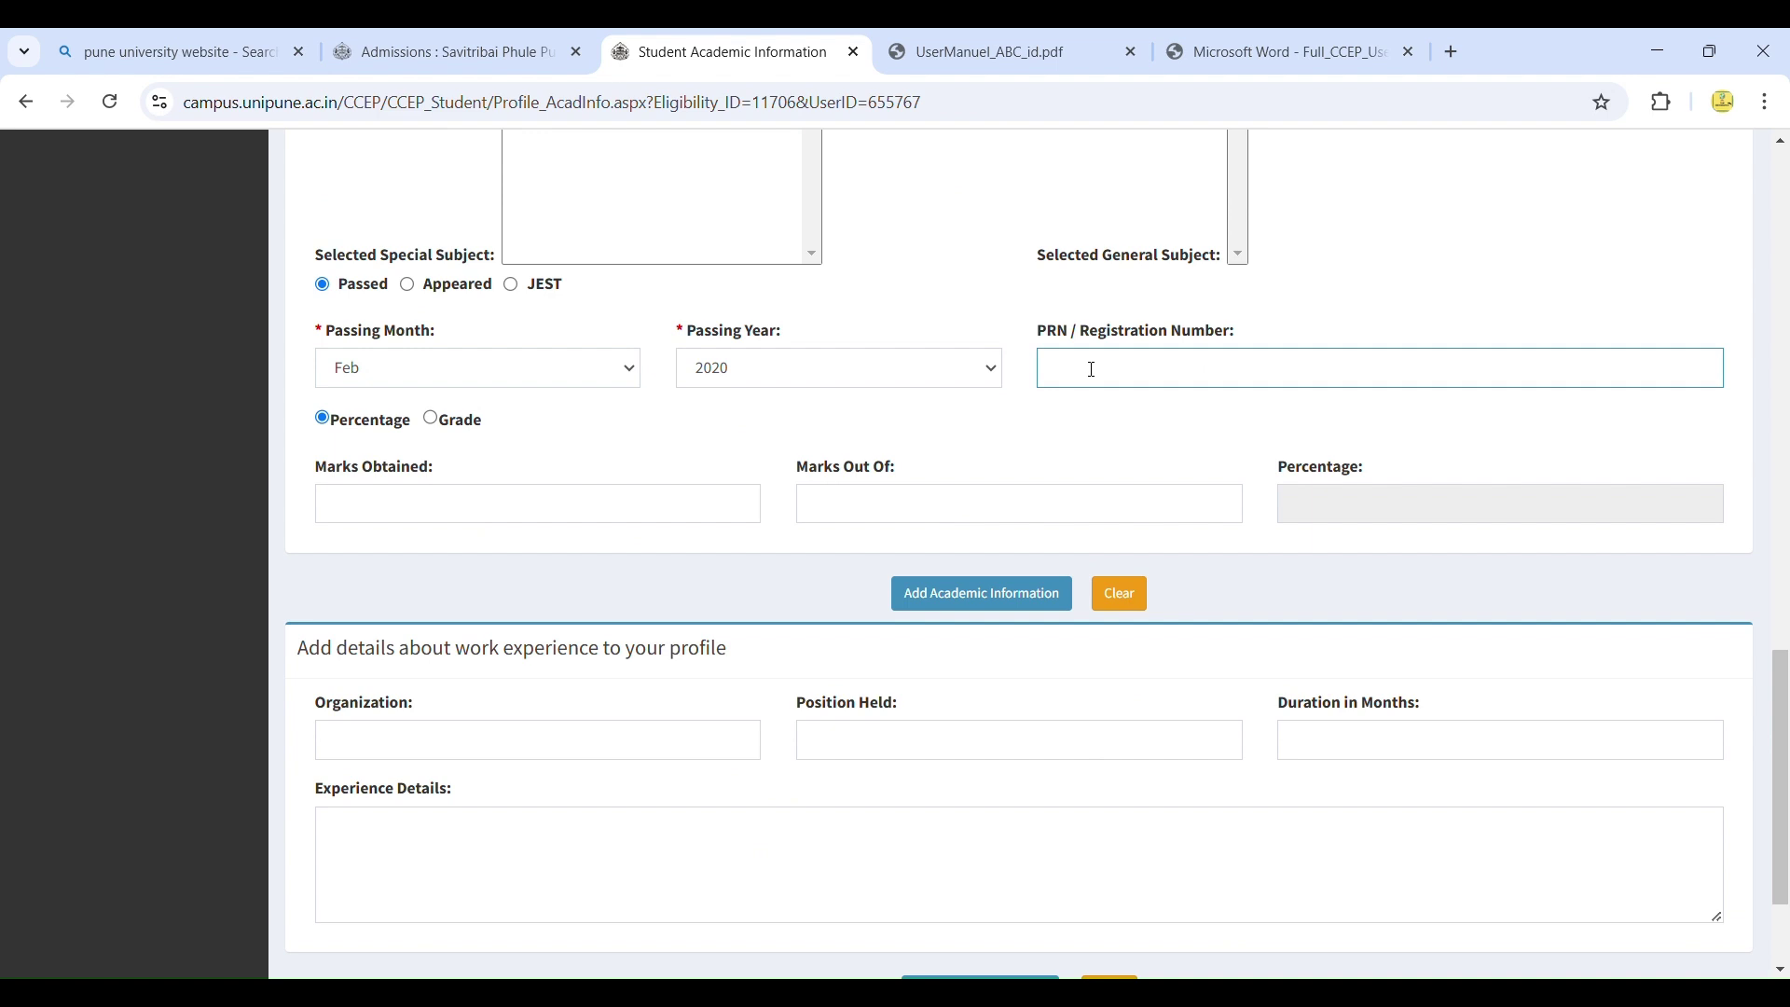
left_click(1092, 370)
type("1234567890")
Enter 600 of 700 marks so 85.71% is calculated, and add the SSC entry
left_click(879, 515)
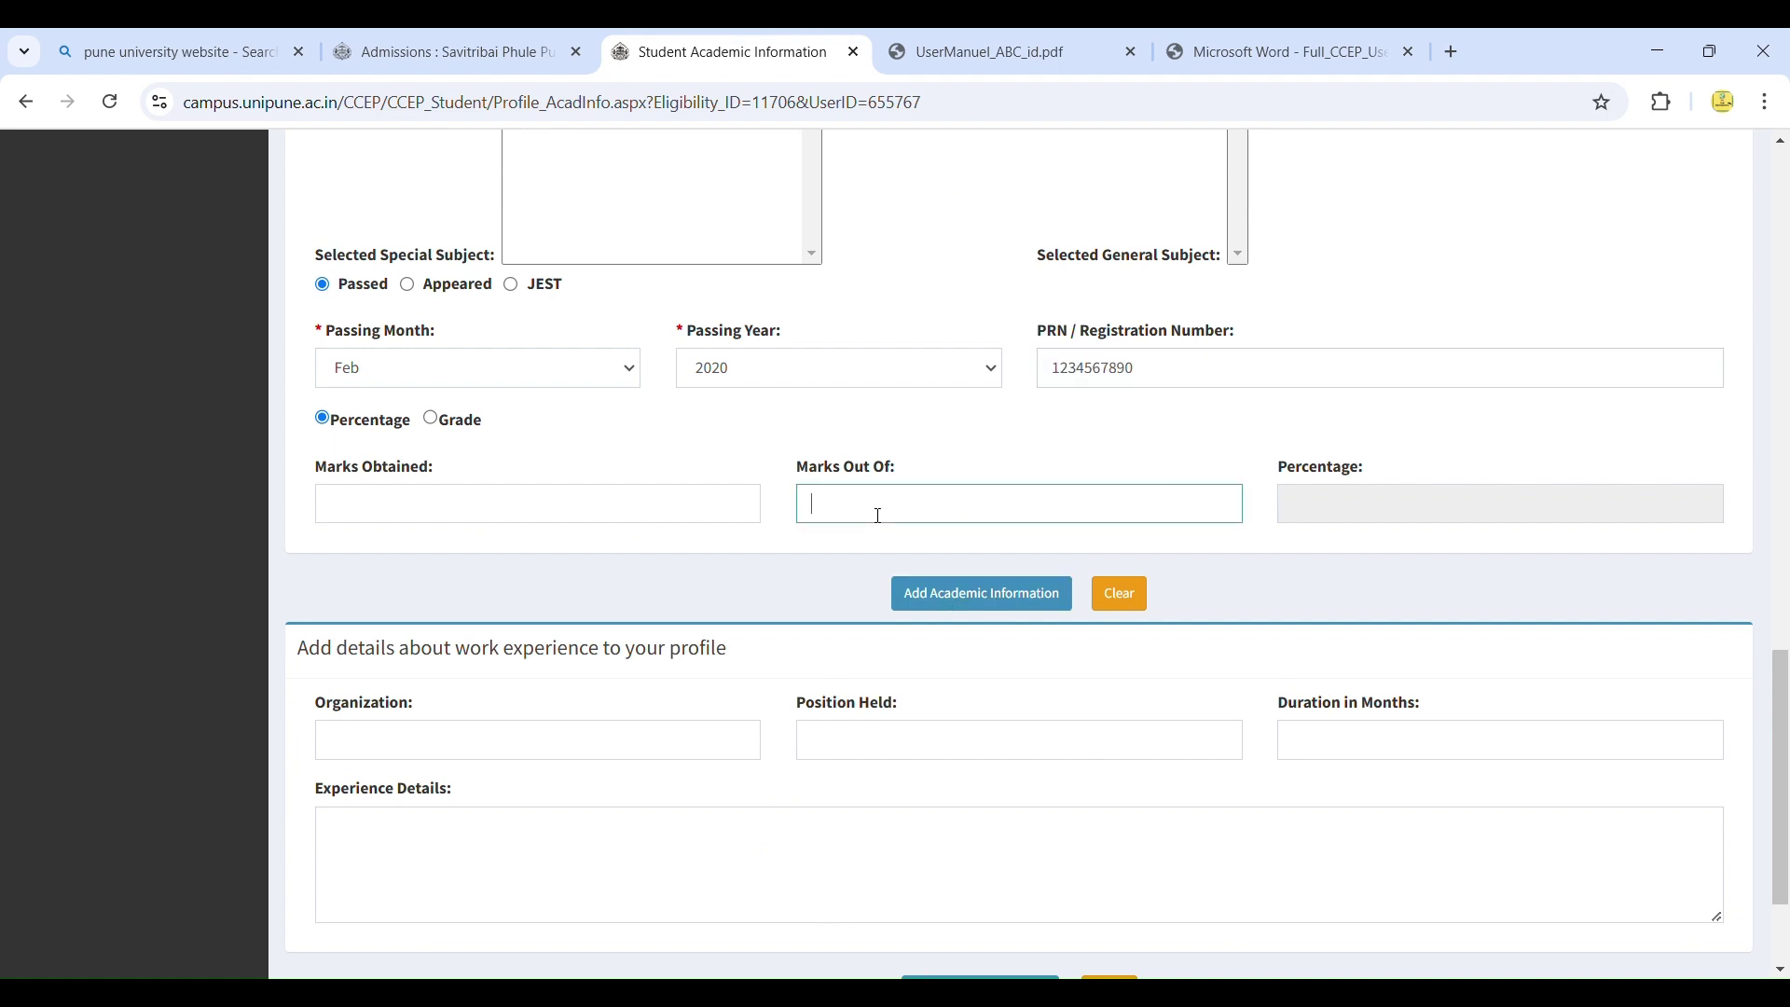
type("700")
left_click(376, 515)
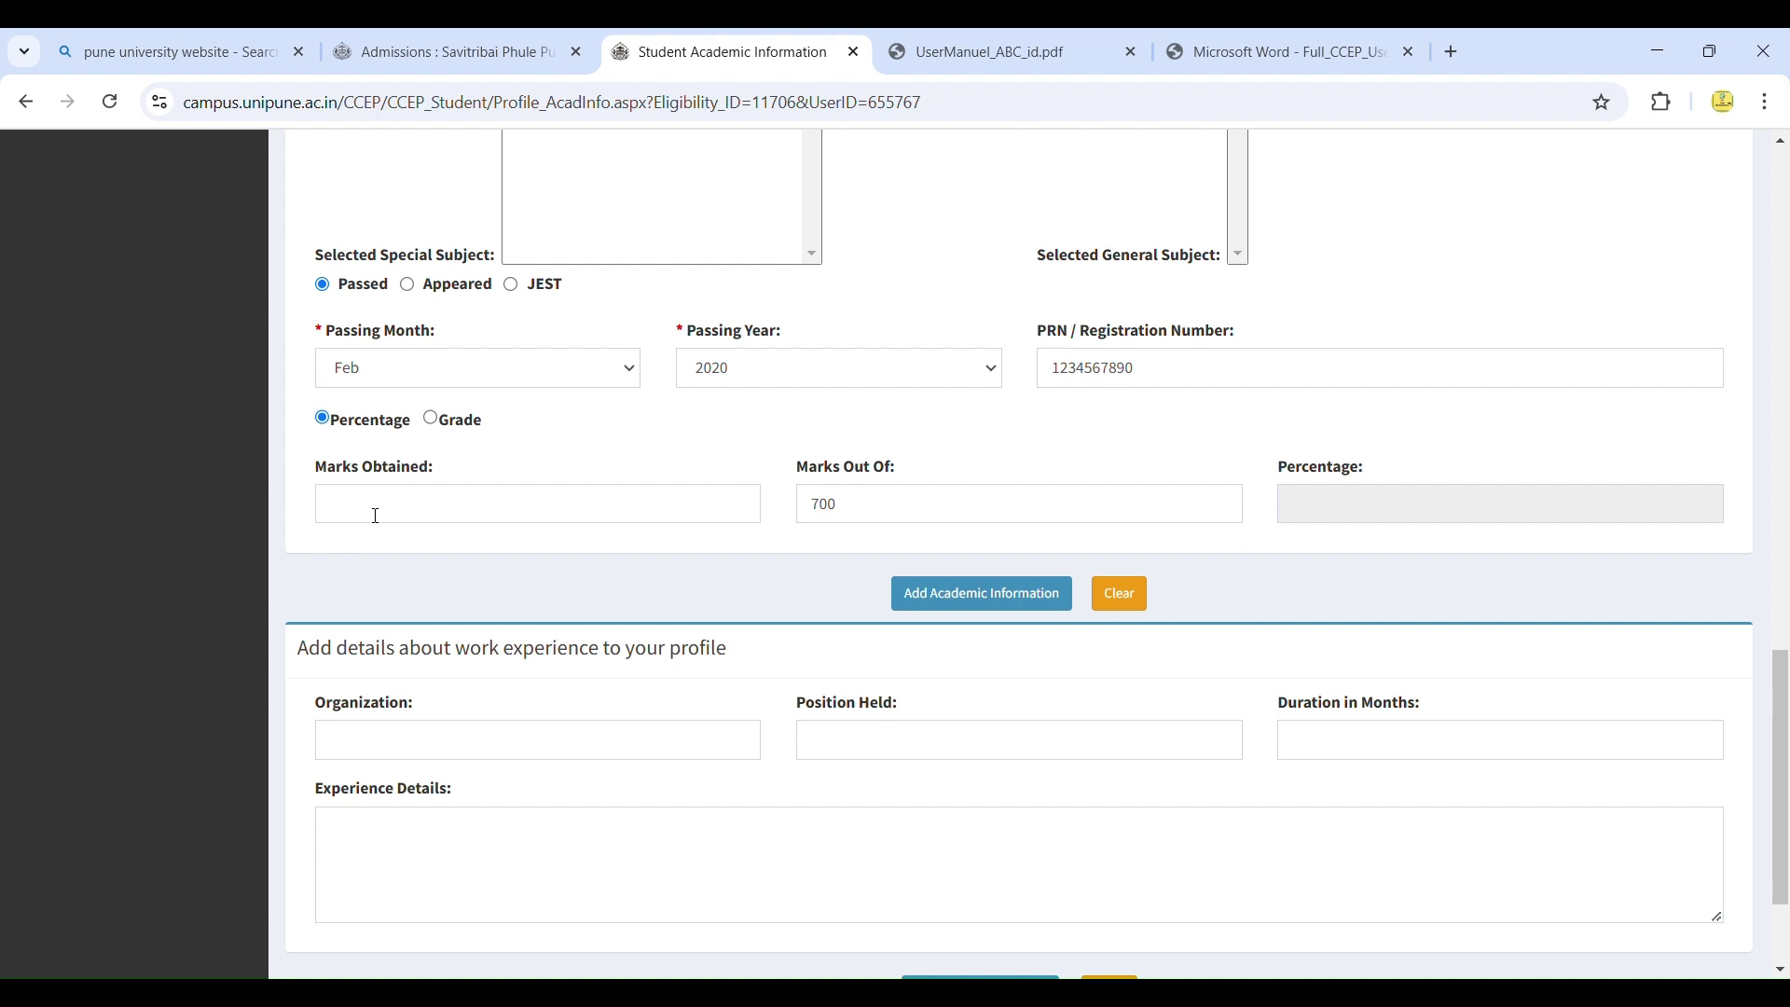
left_click(377, 515)
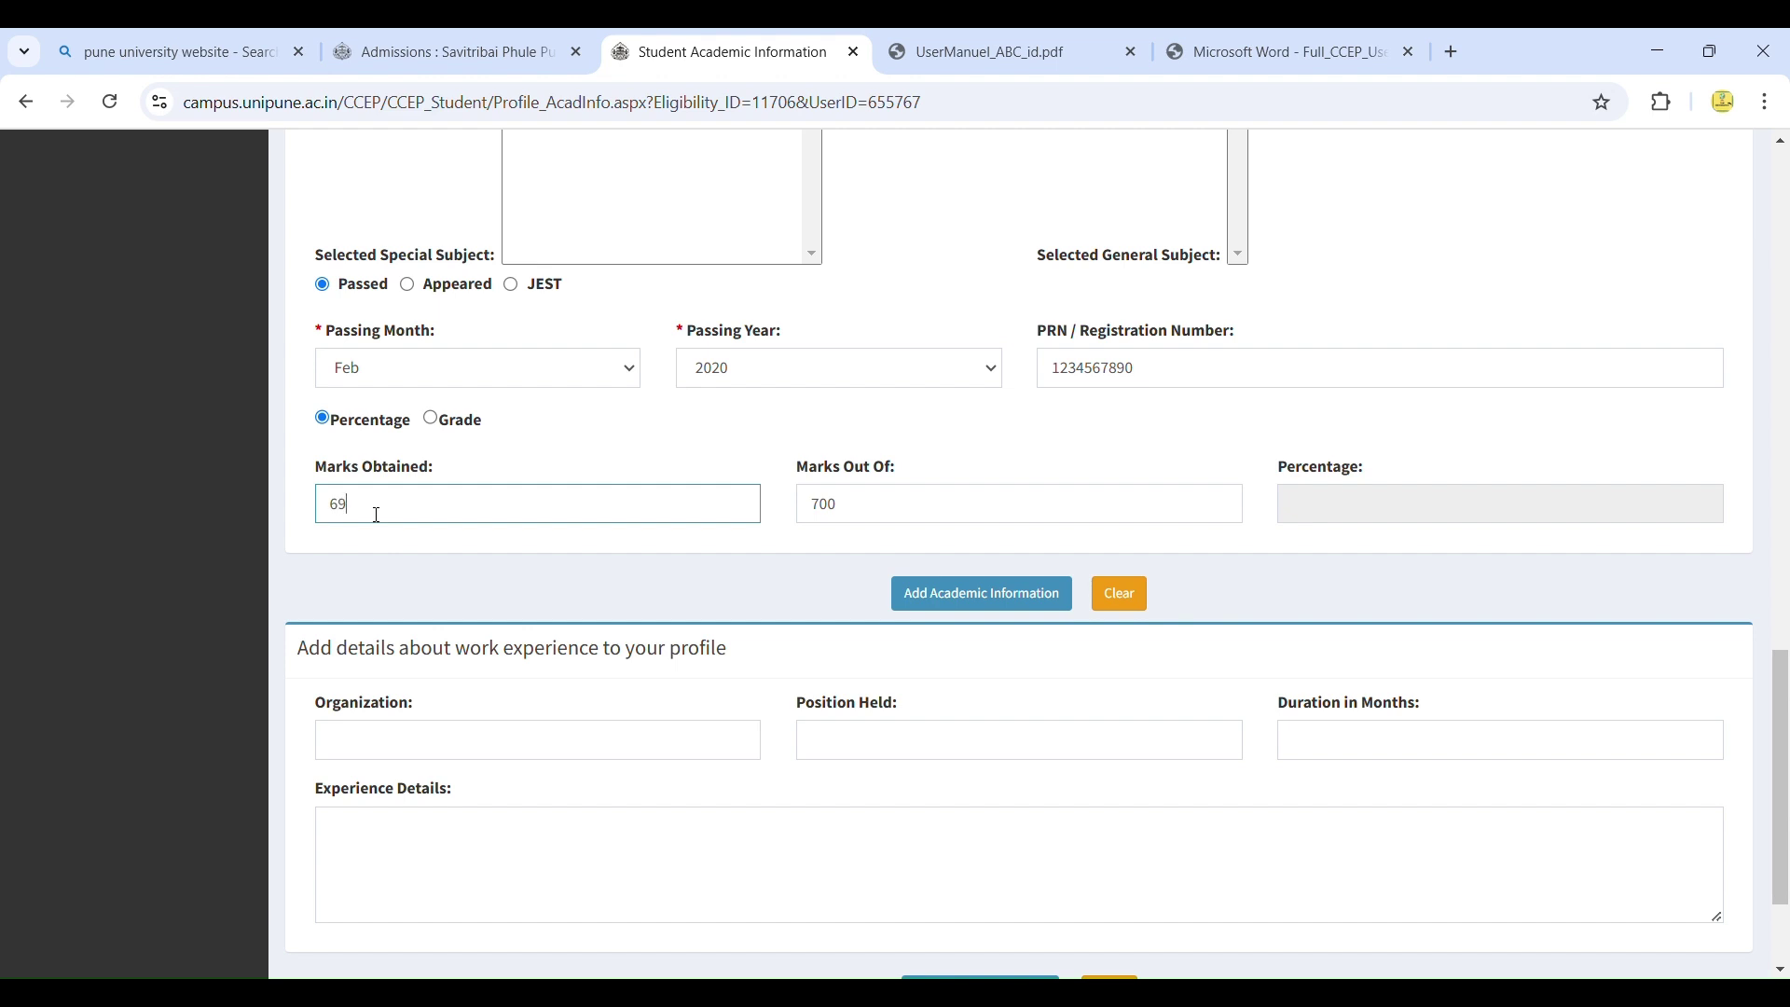
type("69")
key("BackSpace")
type("00")
left_click(1340, 515)
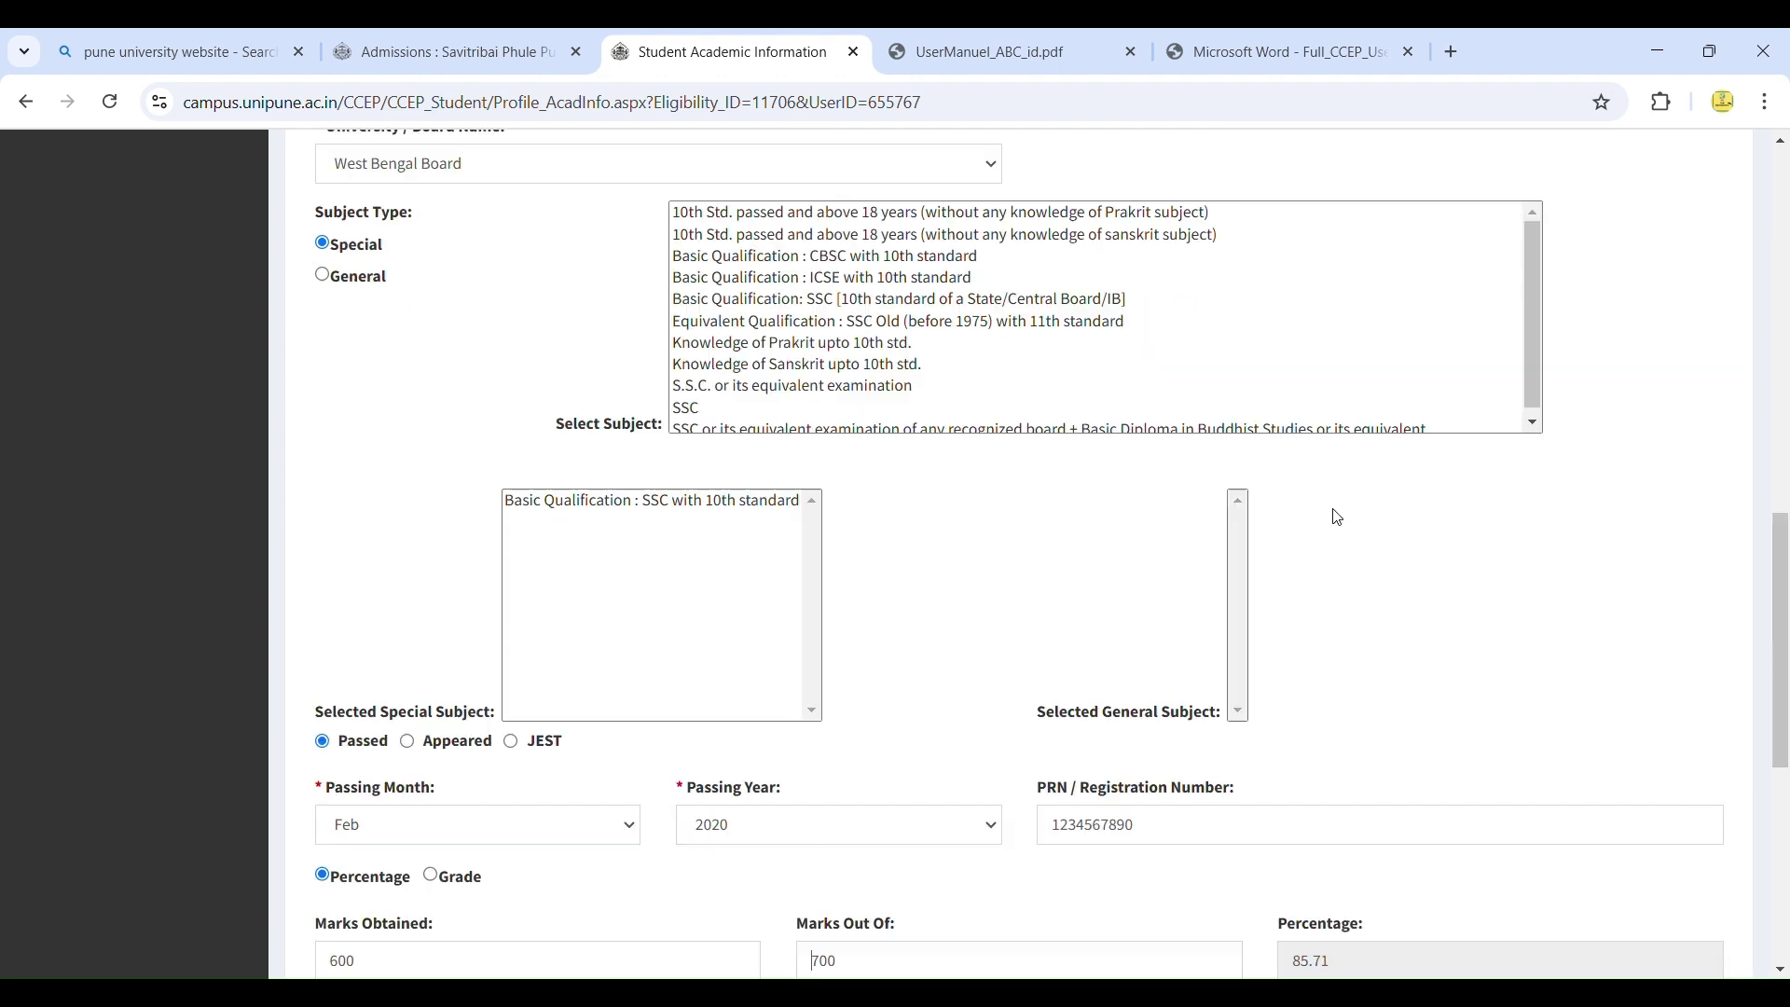
left_click(974, 471)
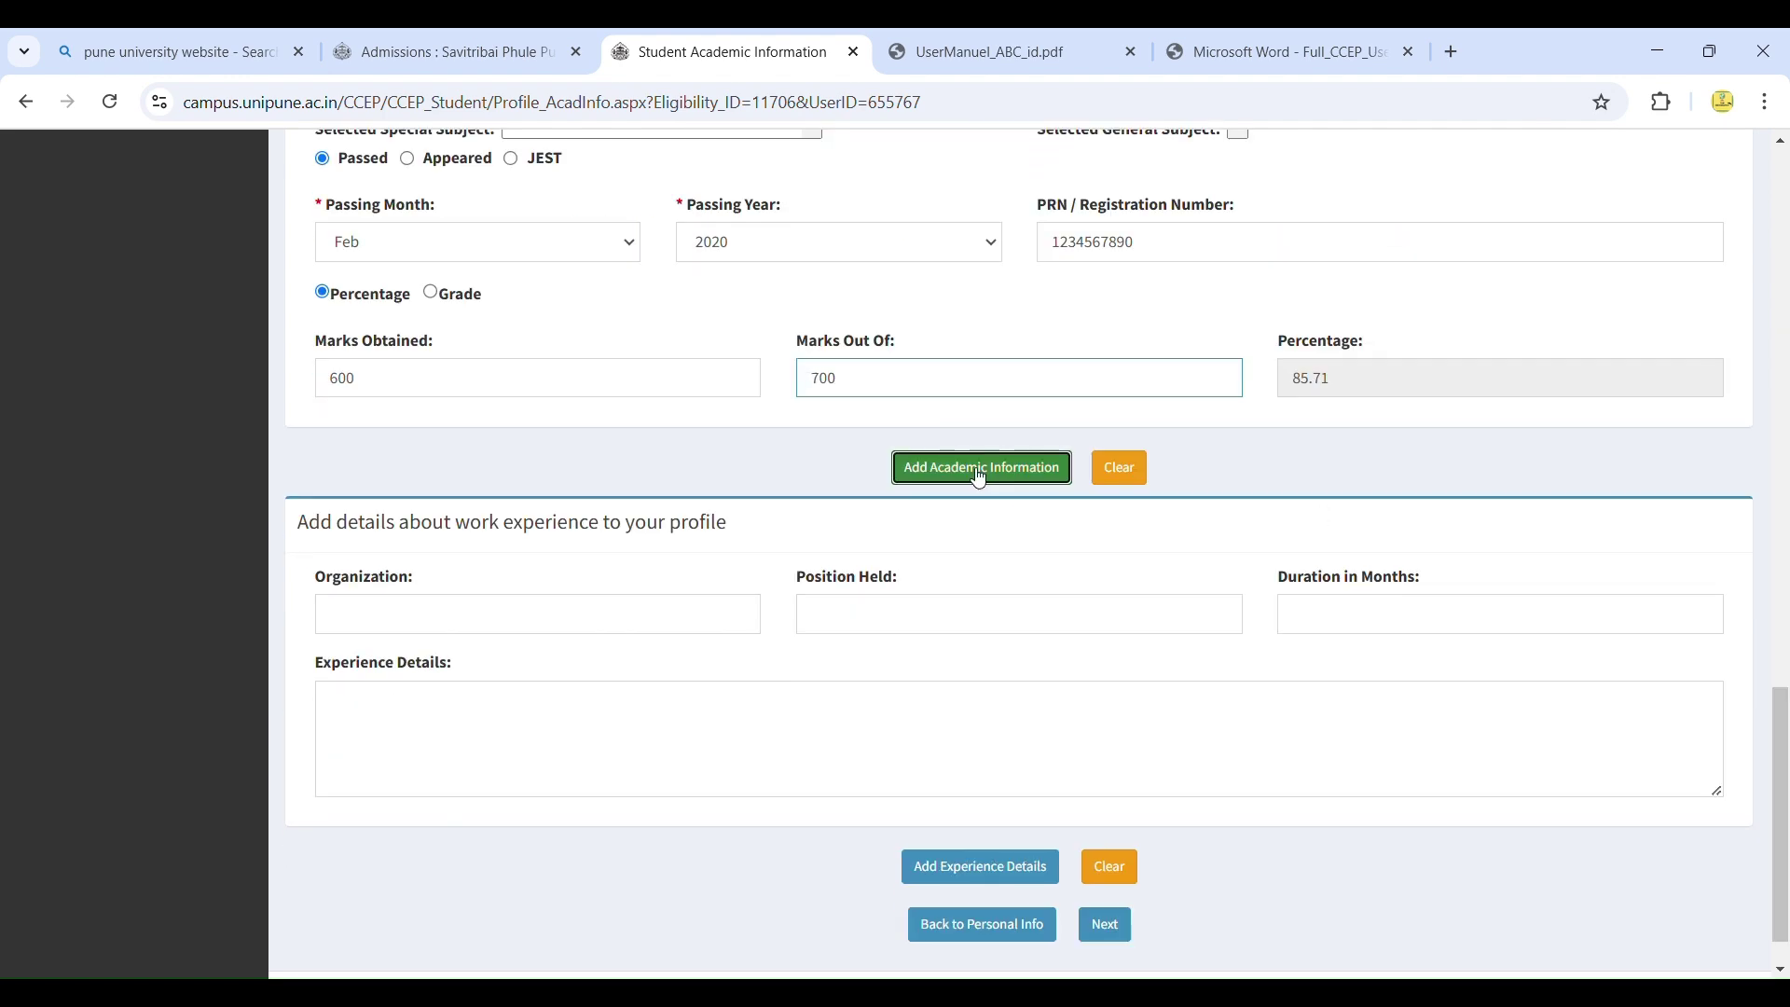
Dismiss the success message and set the exam type and exam name to HSC
left_click(1096, 250)
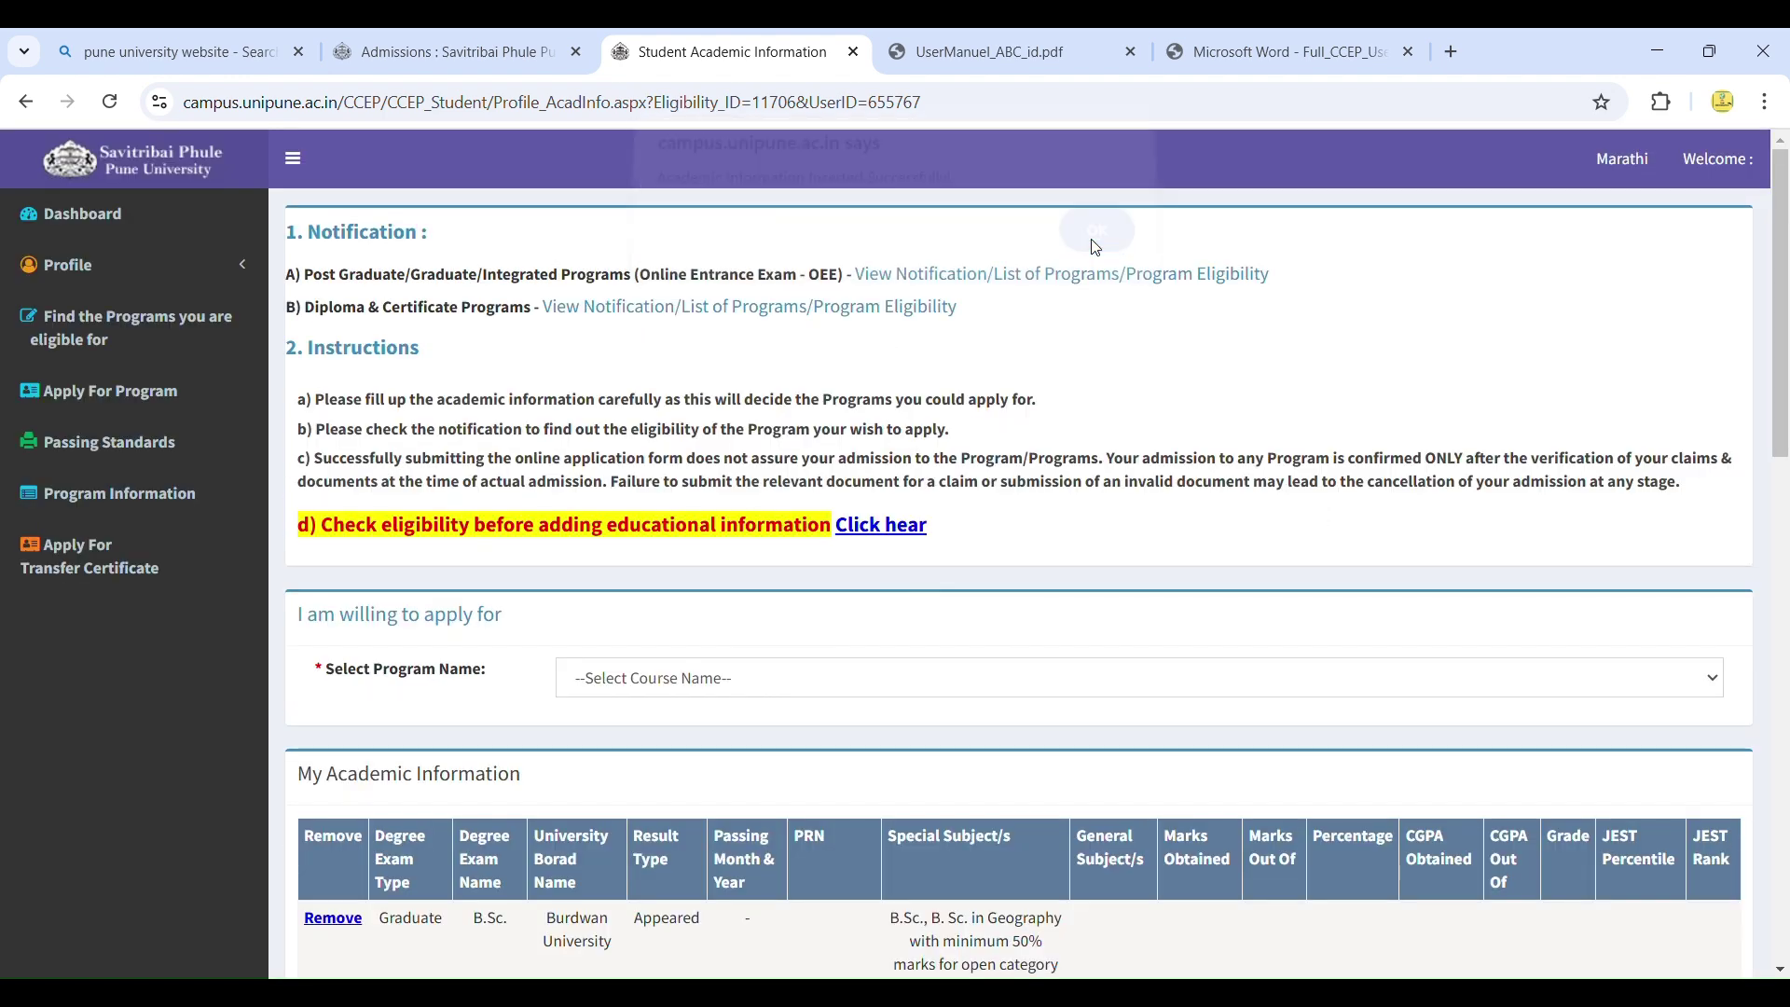
scroll(536, 437, "down", 8)
left_click(537, 437)
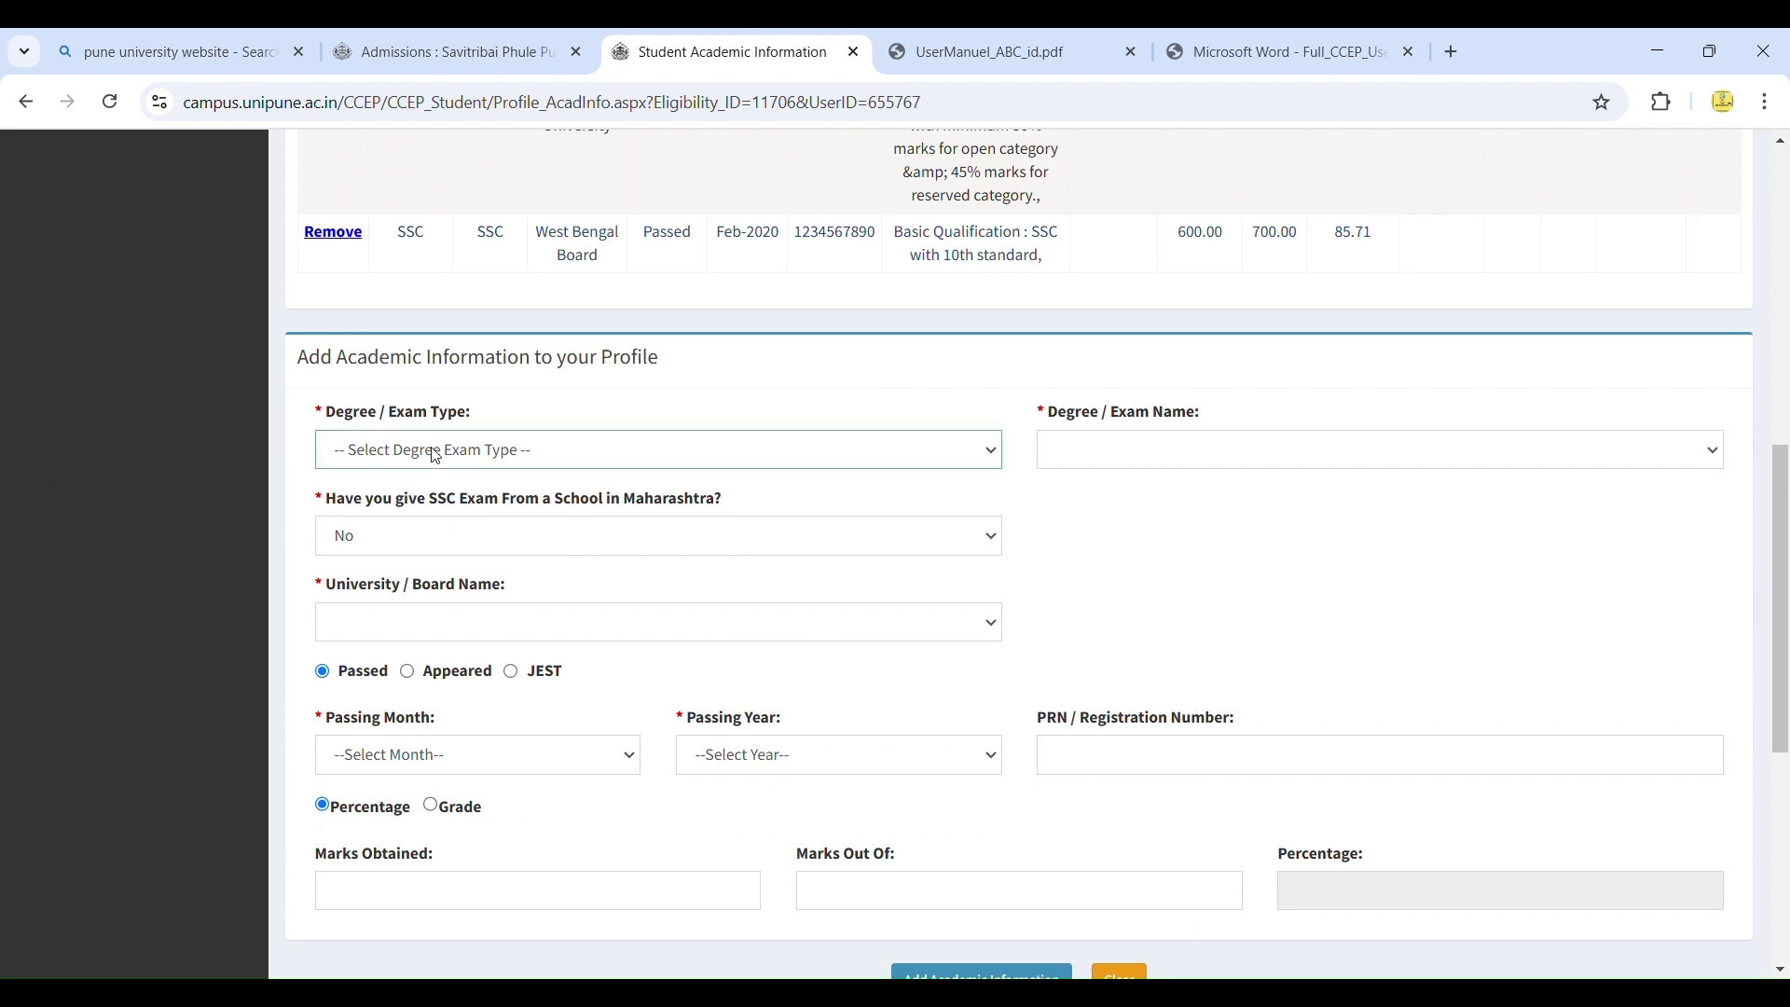
left_click(385, 619)
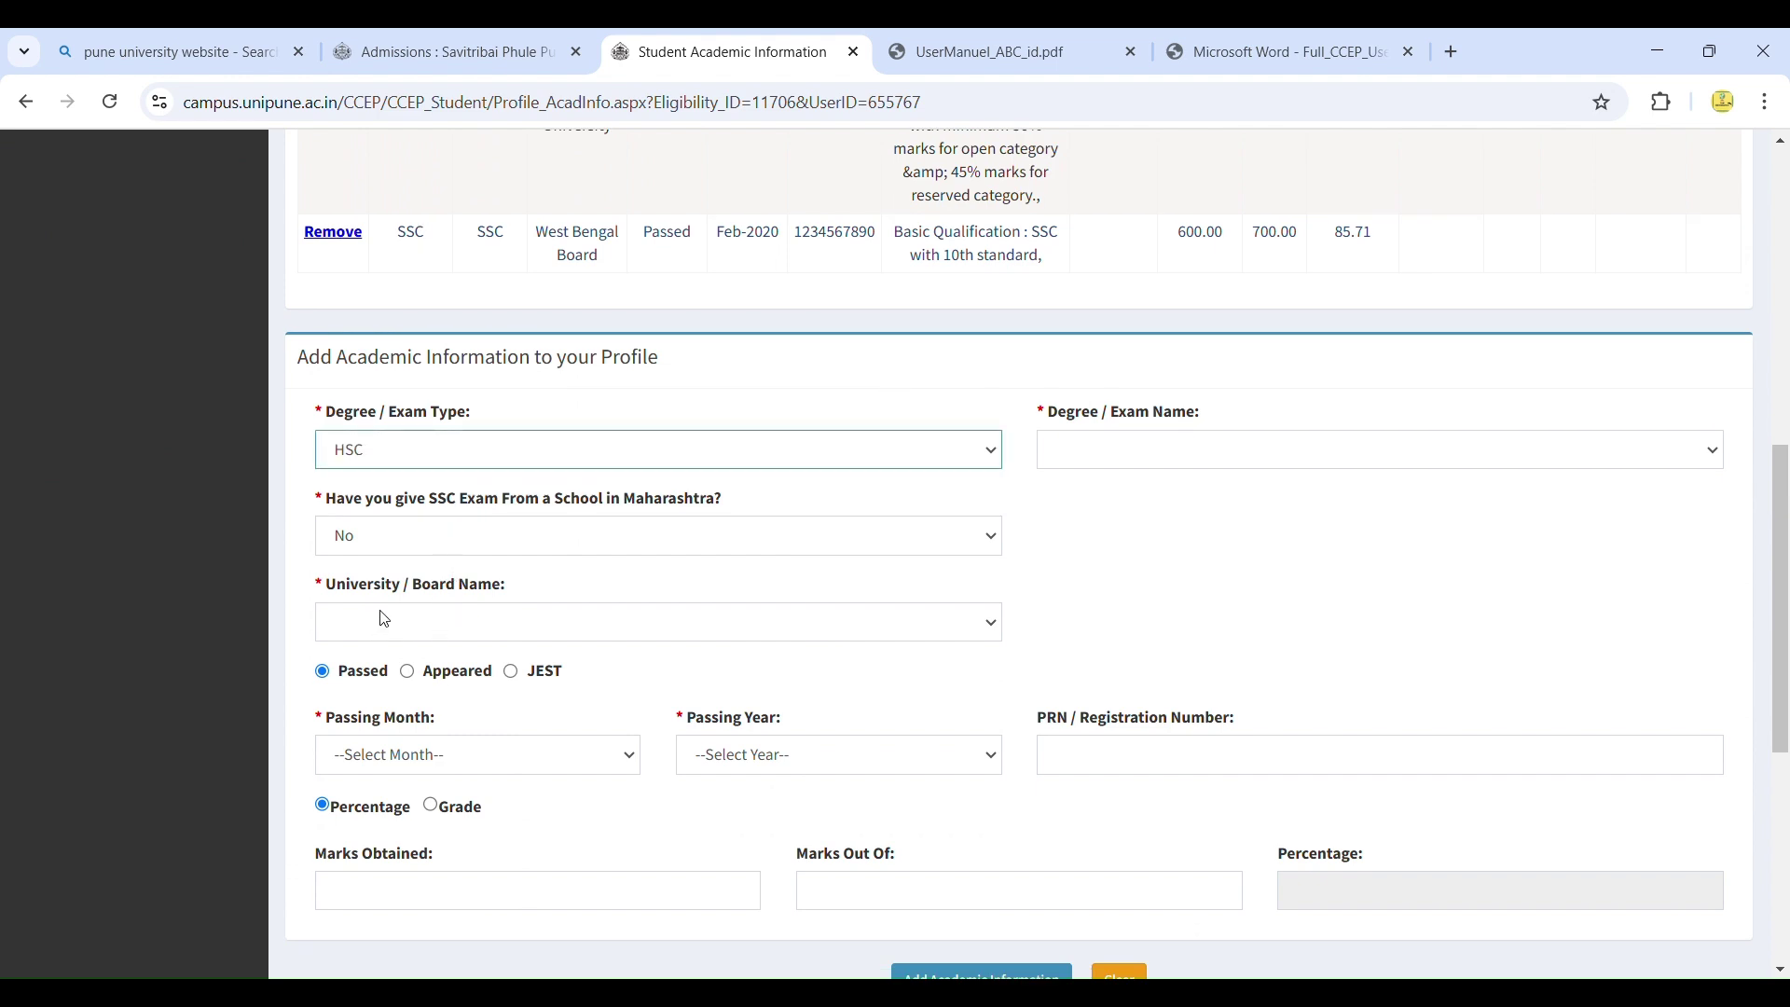
left_click(1101, 461)
left_click(1108, 524)
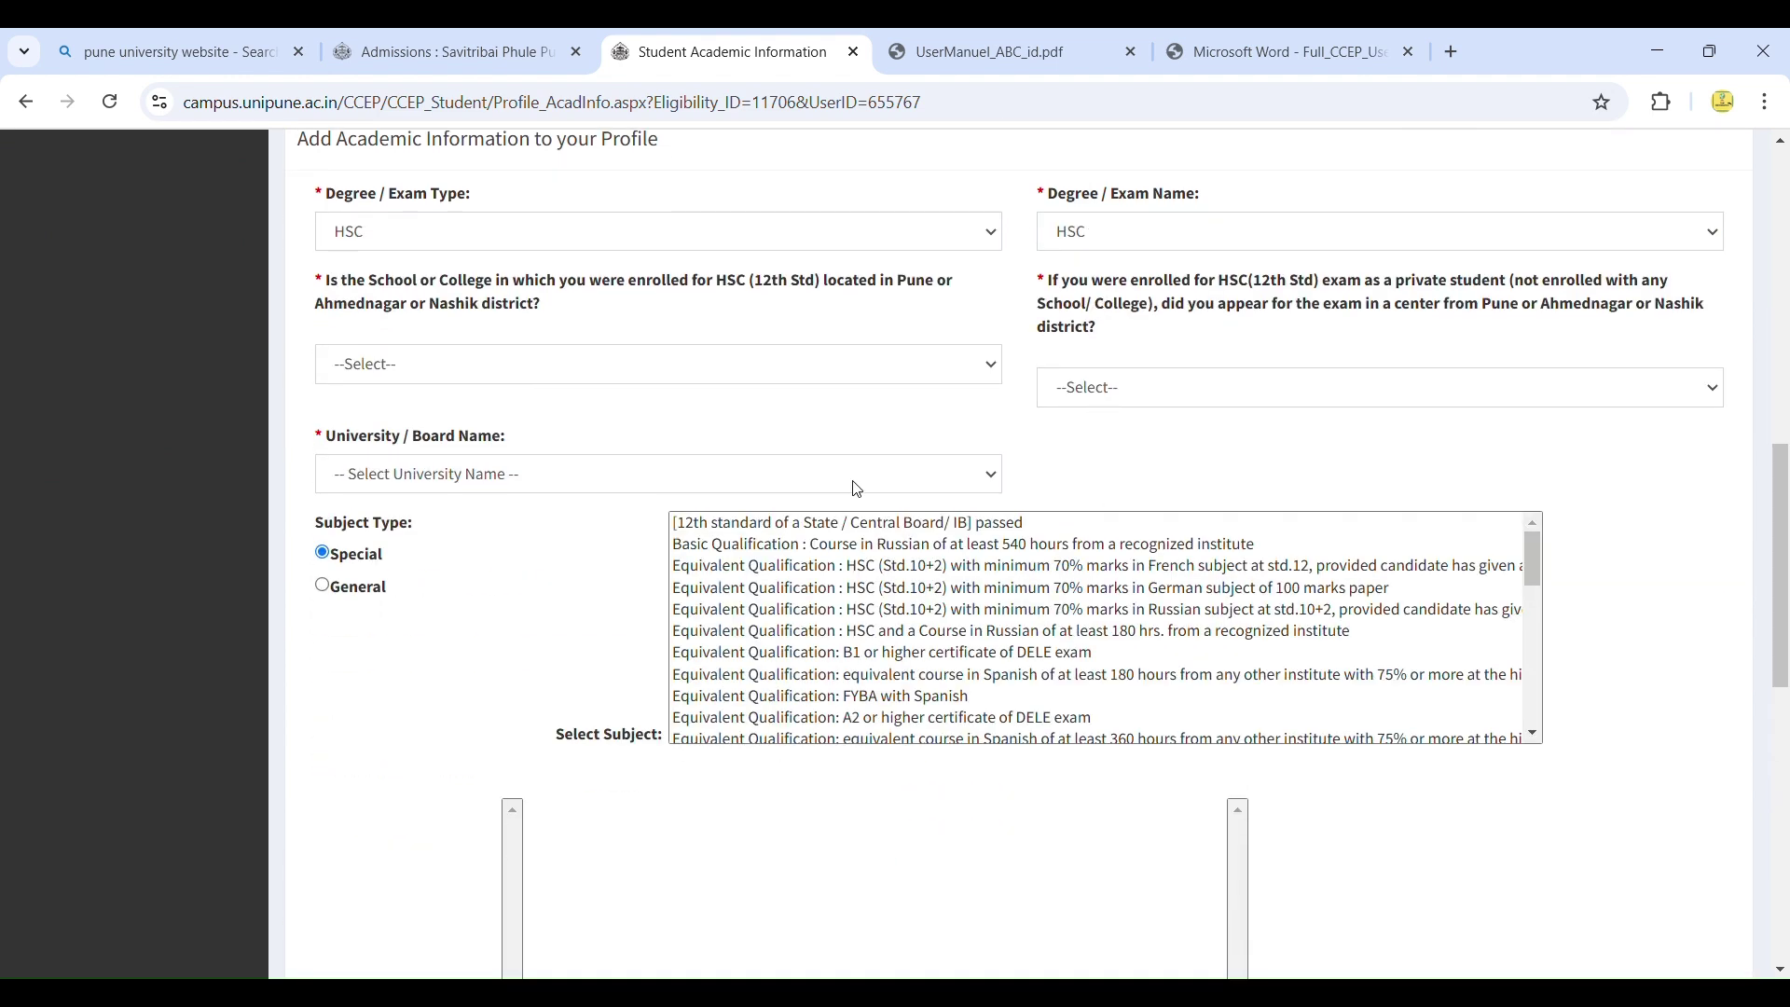
Answer No to the school and private-student questions, and choose West Bengal Board
left_click(652, 371)
left_click(493, 473)
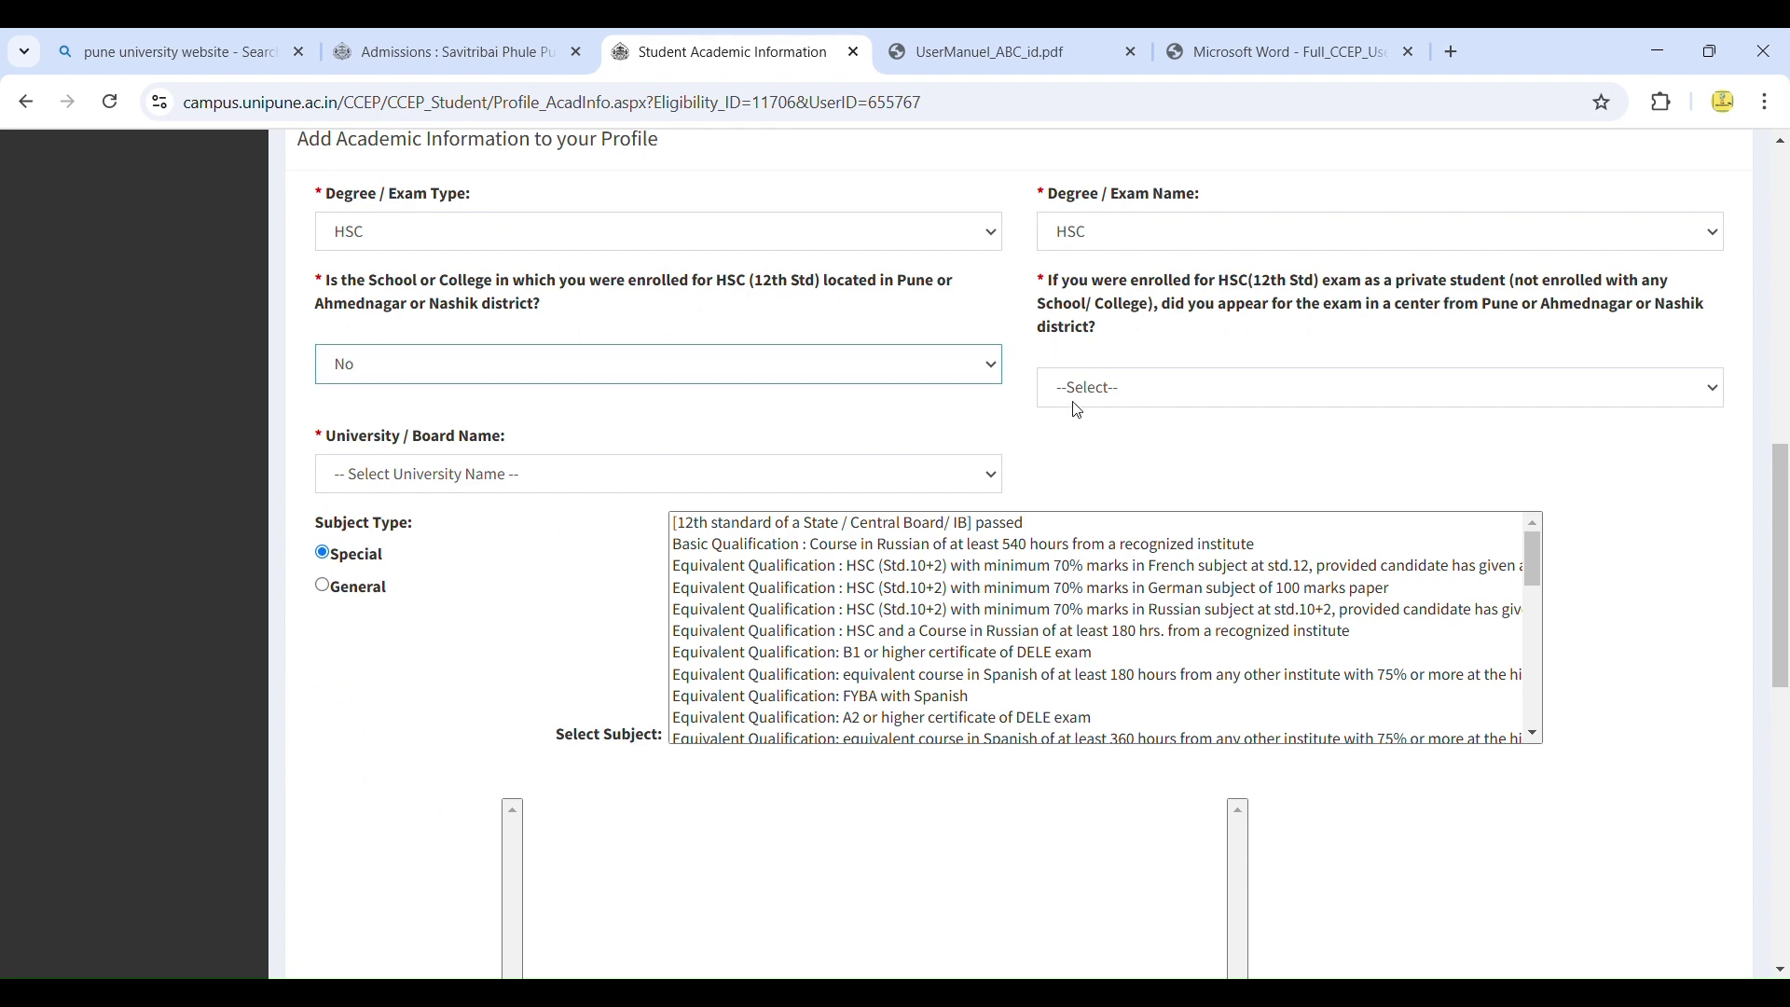
left_click(1079, 409)
left_click(1106, 492)
left_click(517, 474)
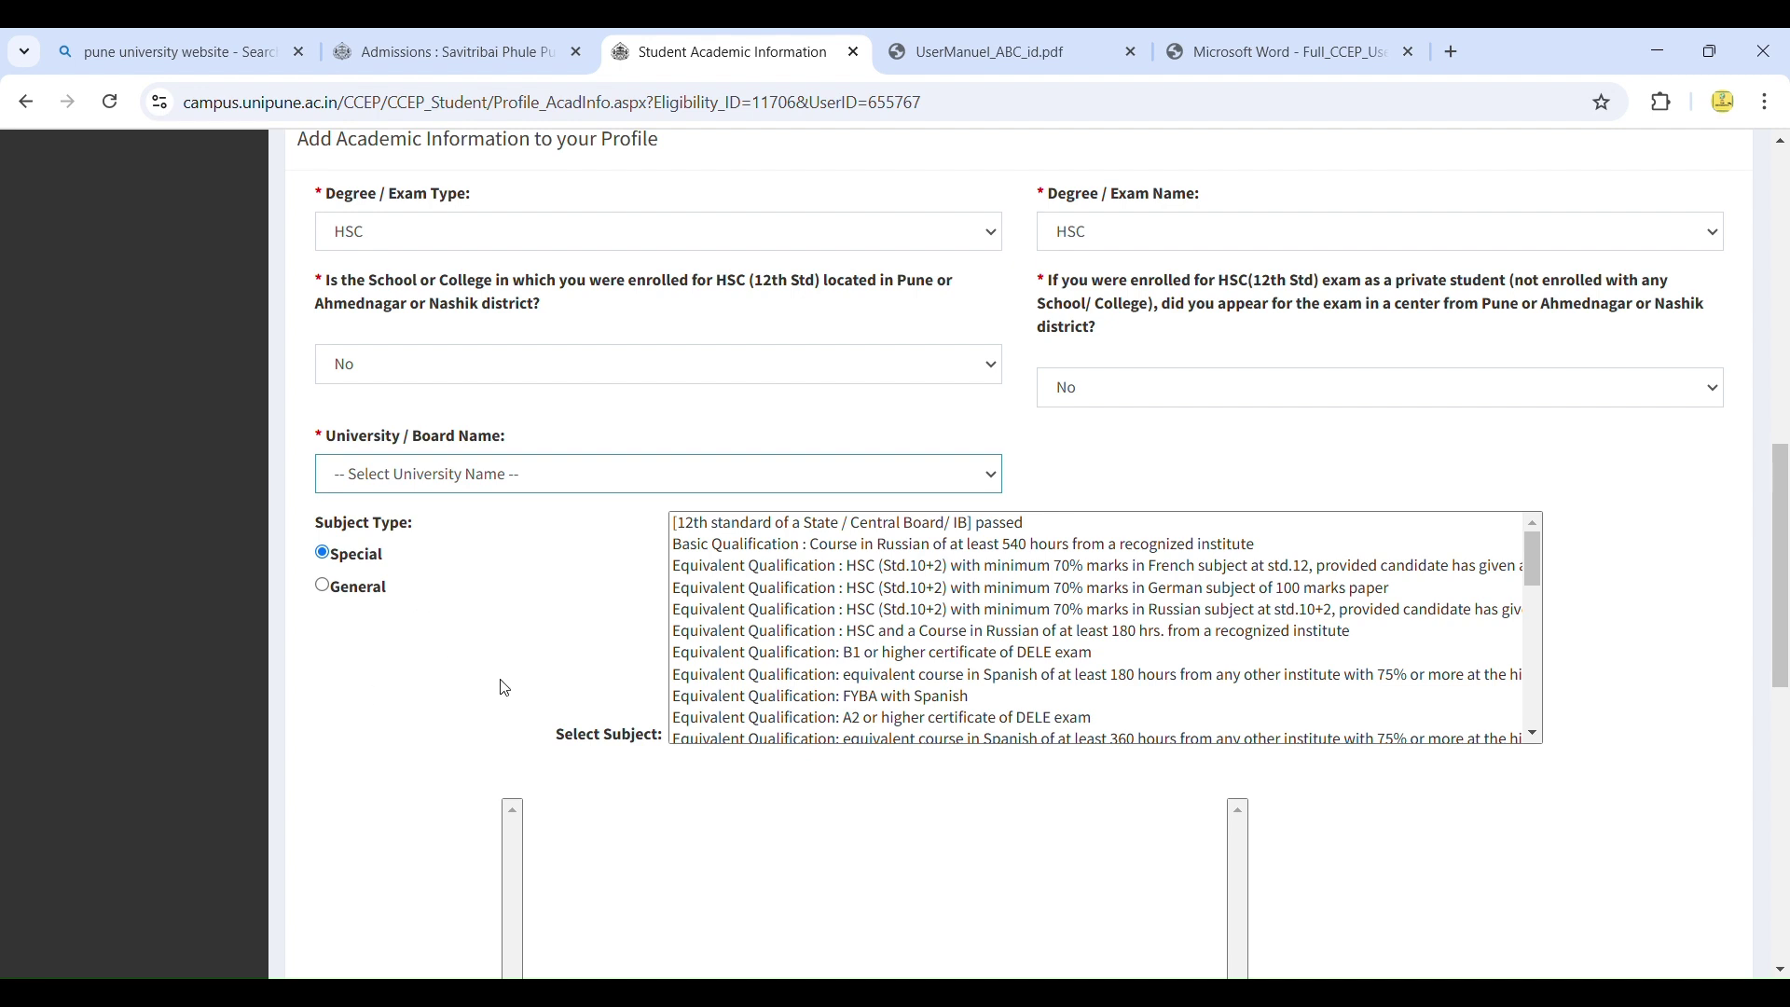
key("w")
Add the Passed HSC(12th) equivalent and HSC Arts (with English) subjects
scroll(859, 582, "down", 1)
scroll(859, 583, "up", 1)
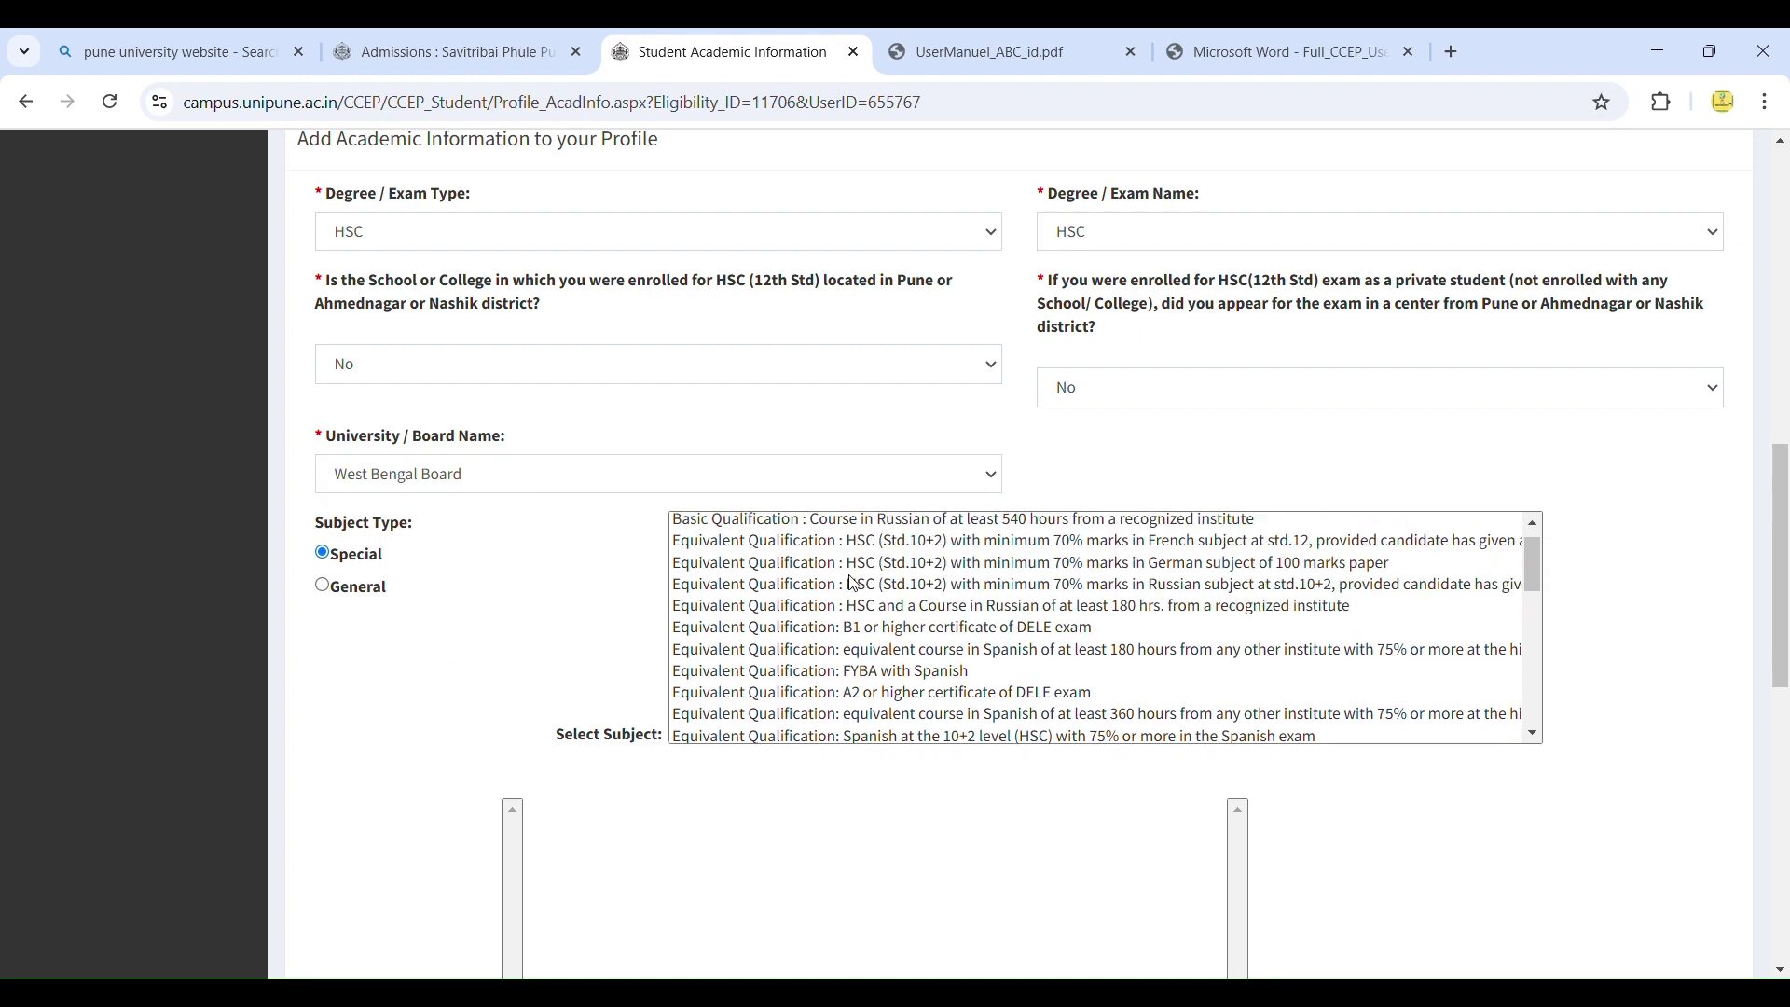
scroll(858, 583, "up", 1)
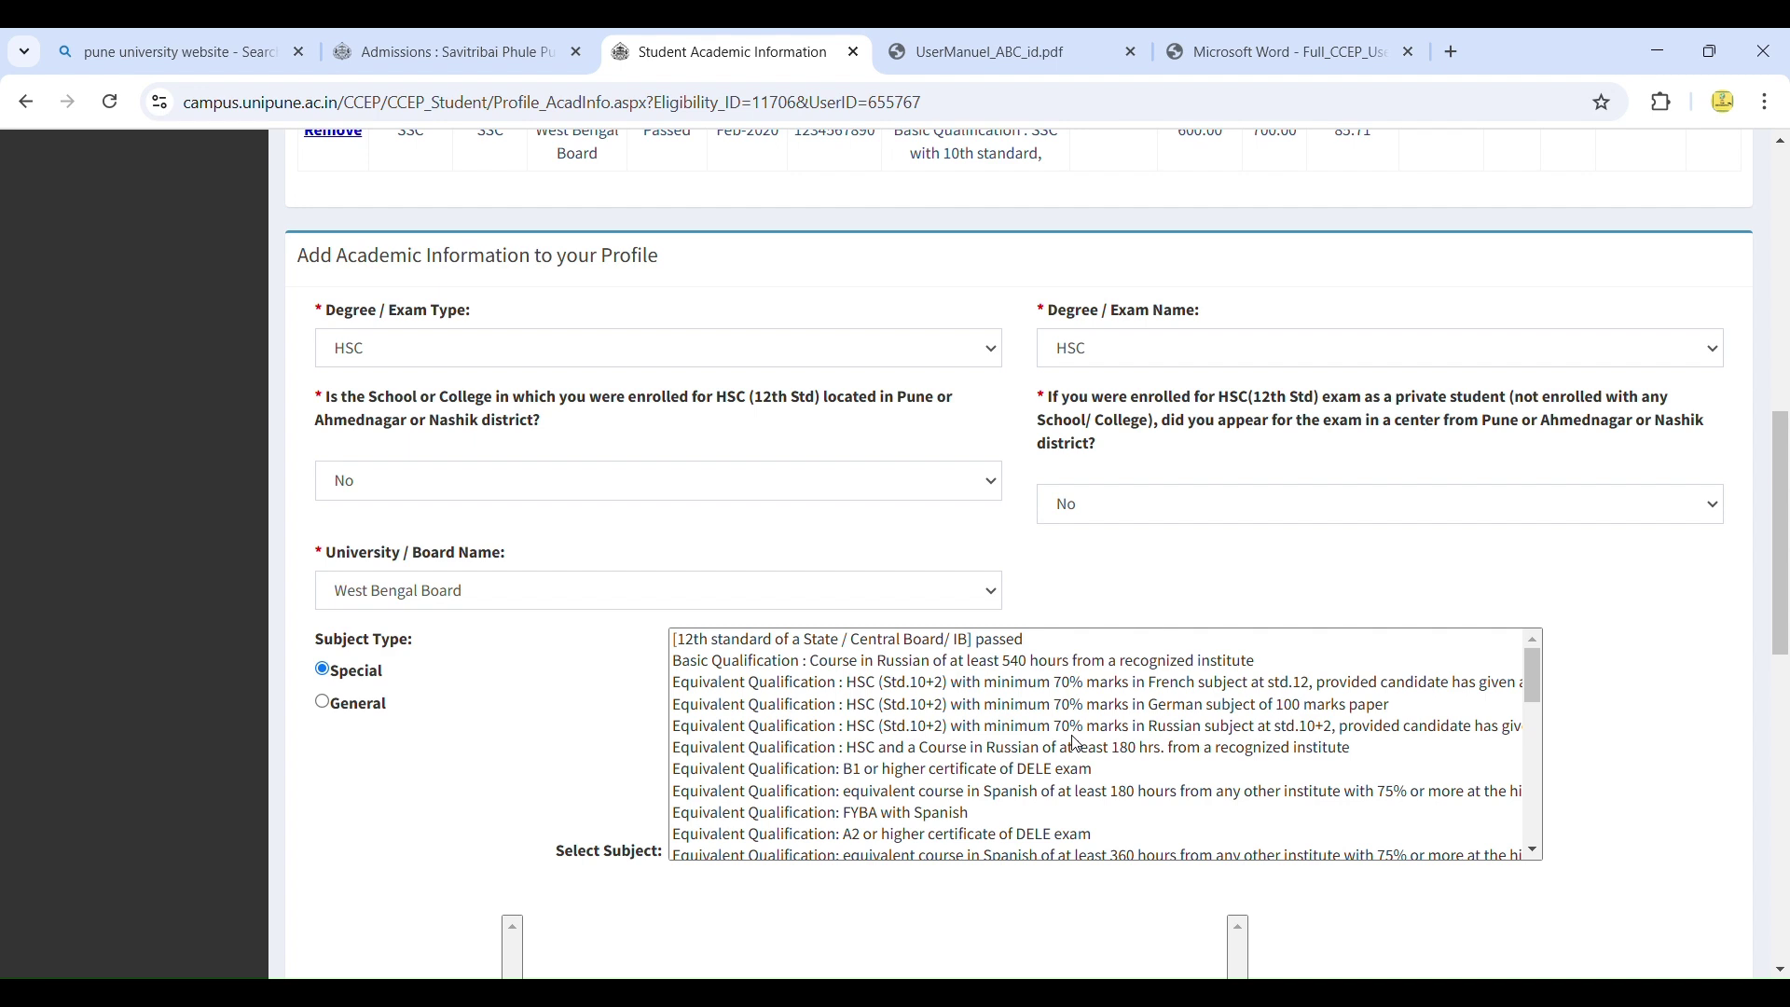
scroll(1076, 743, "down", 5)
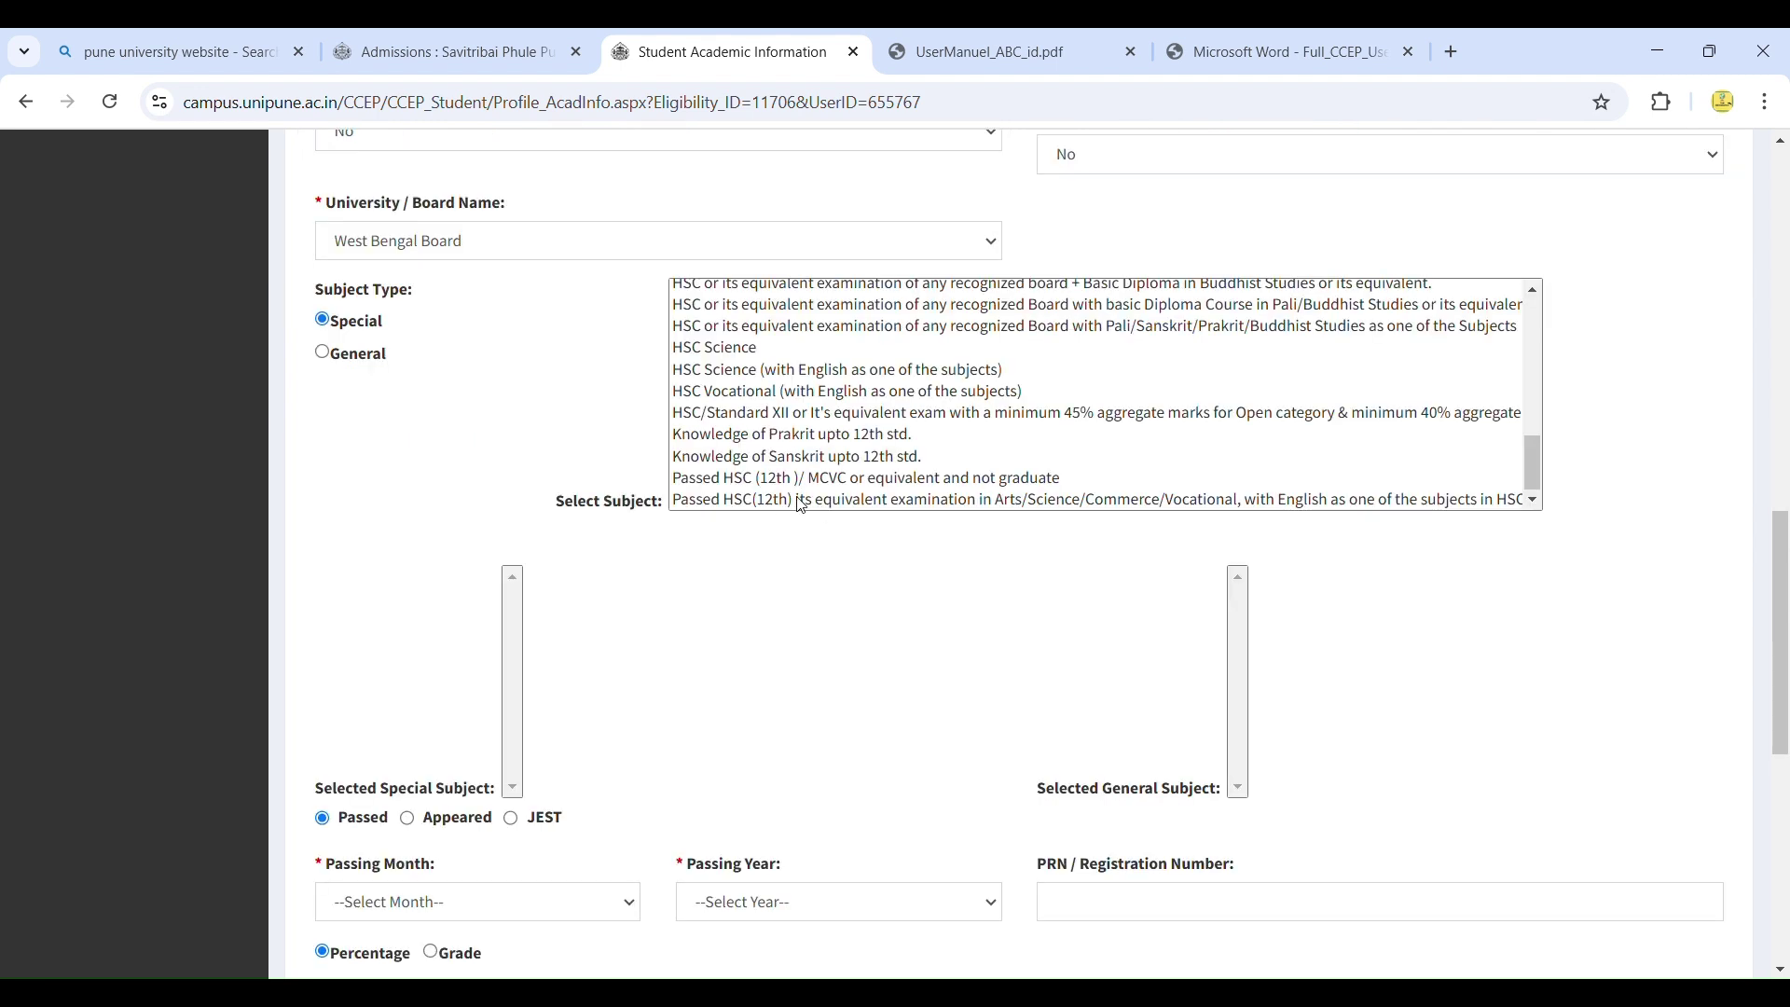
left_click(898, 504)
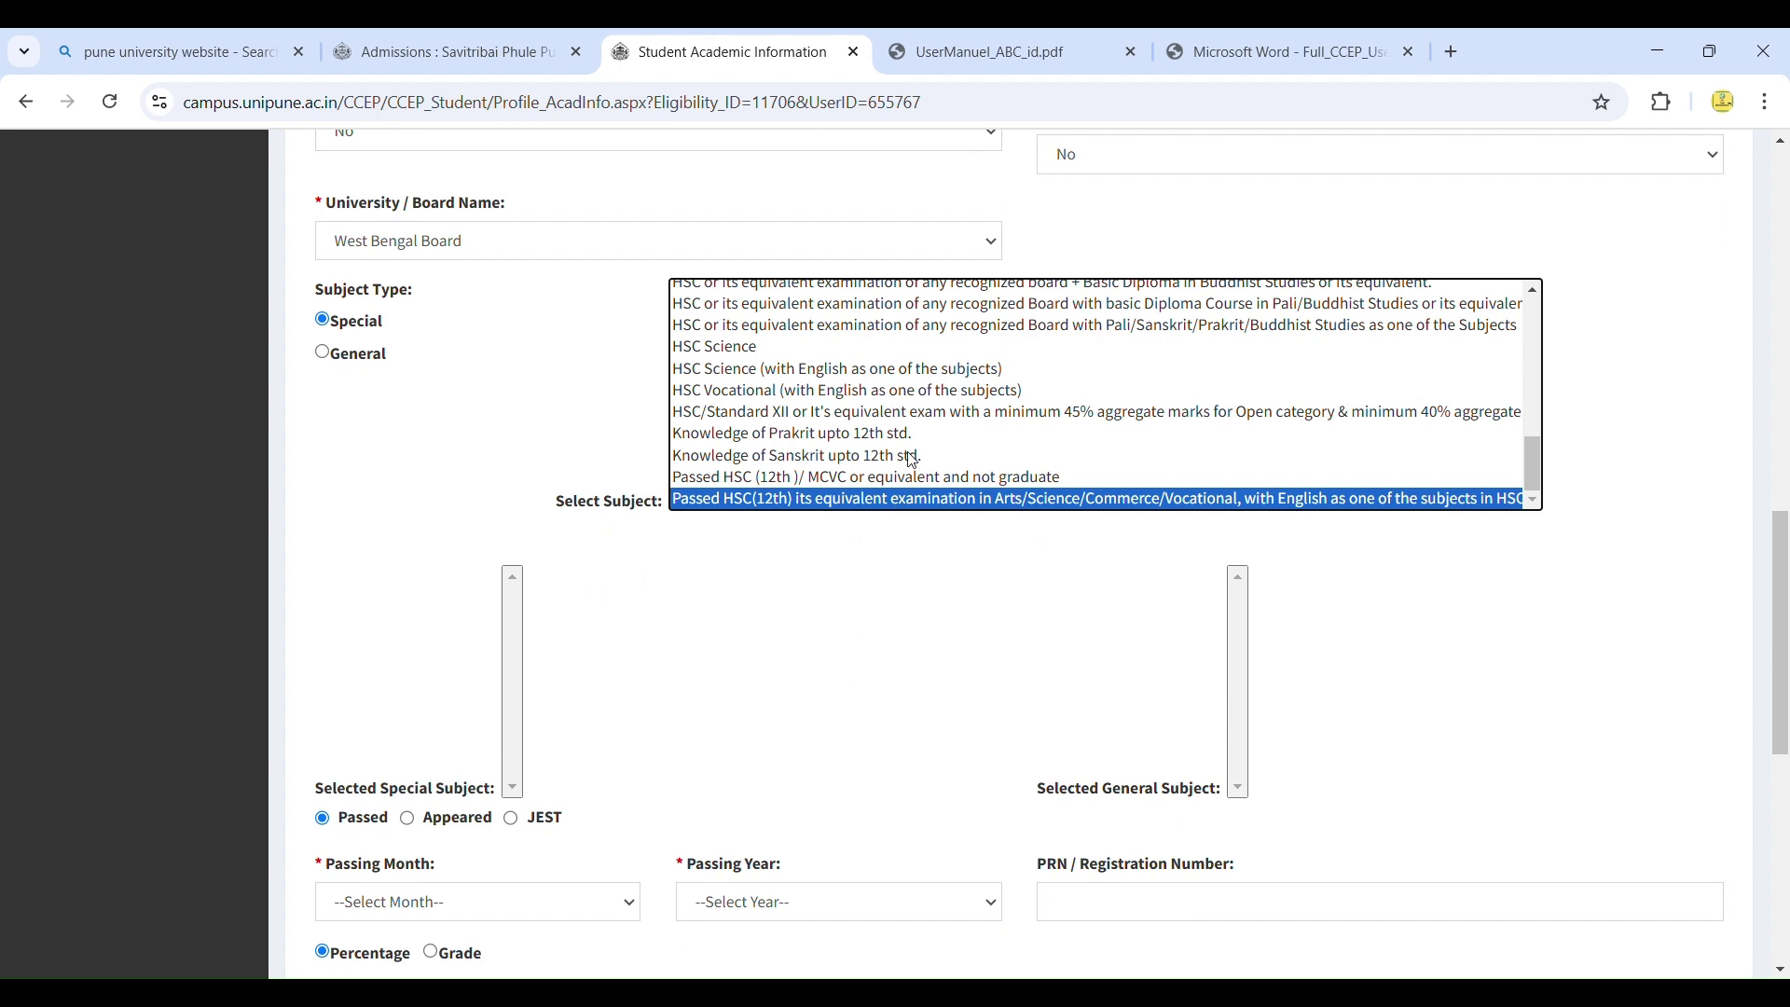
scroll(969, 585, "up", 3)
scroll(990, 586, "down", 5)
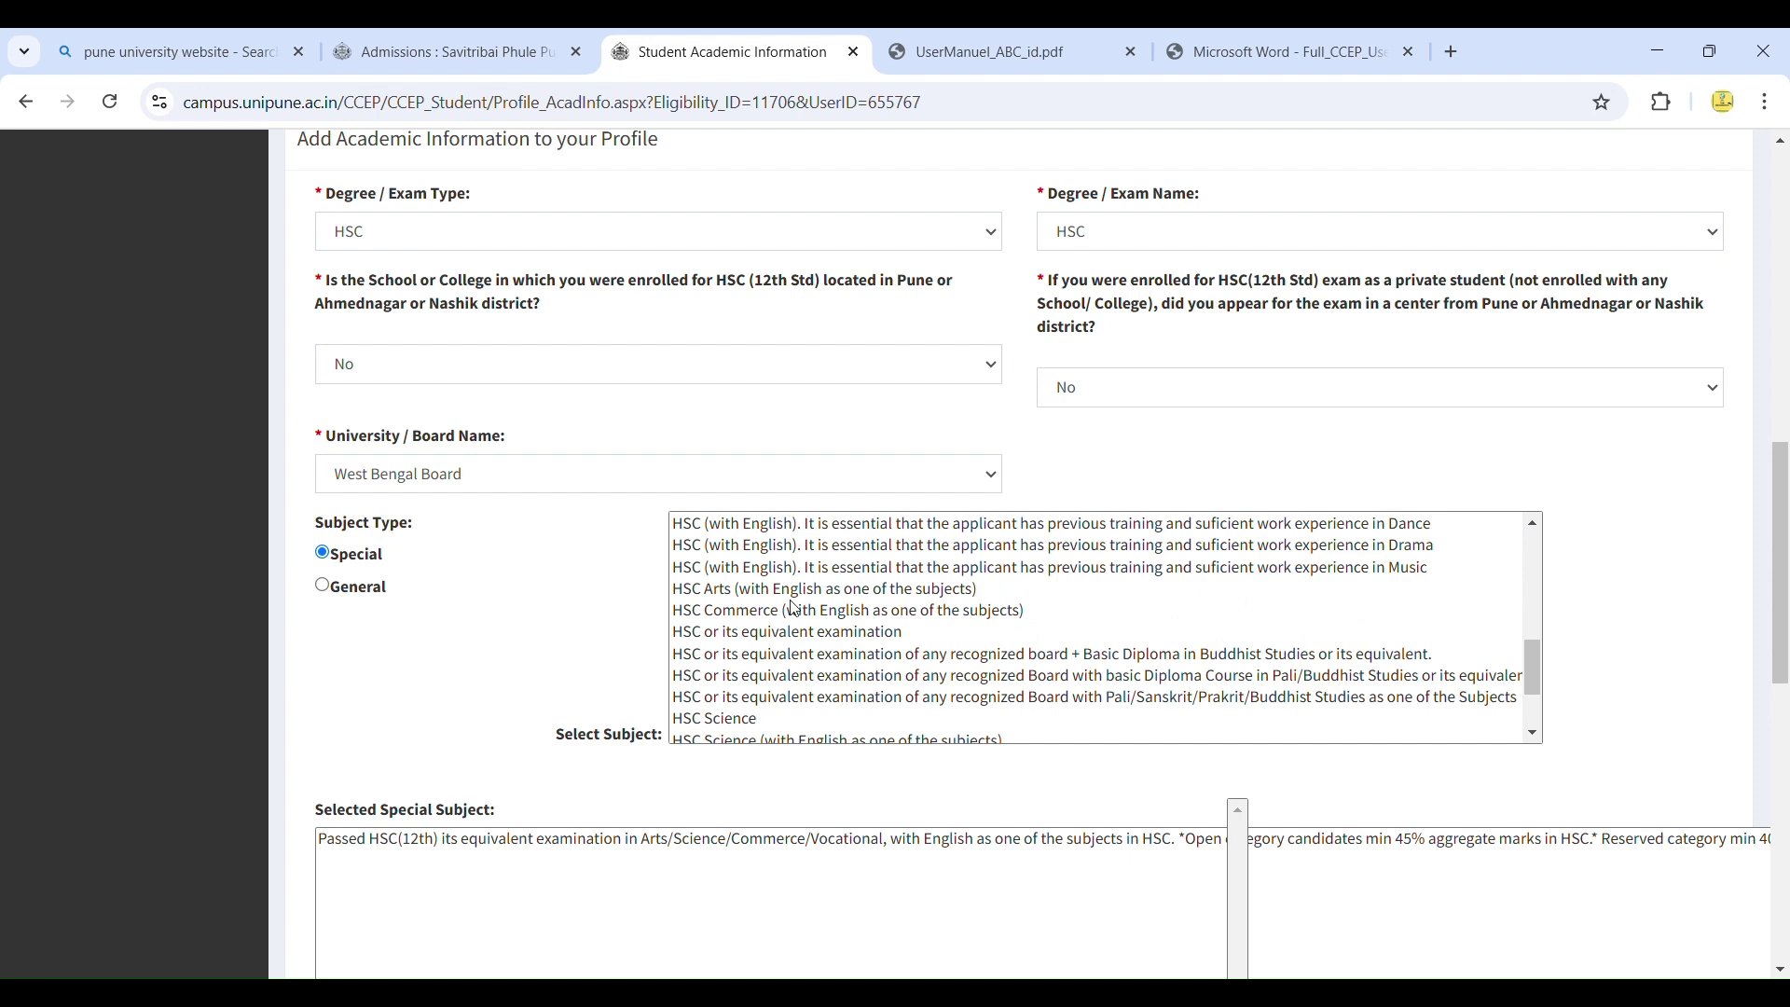
left_click(735, 591)
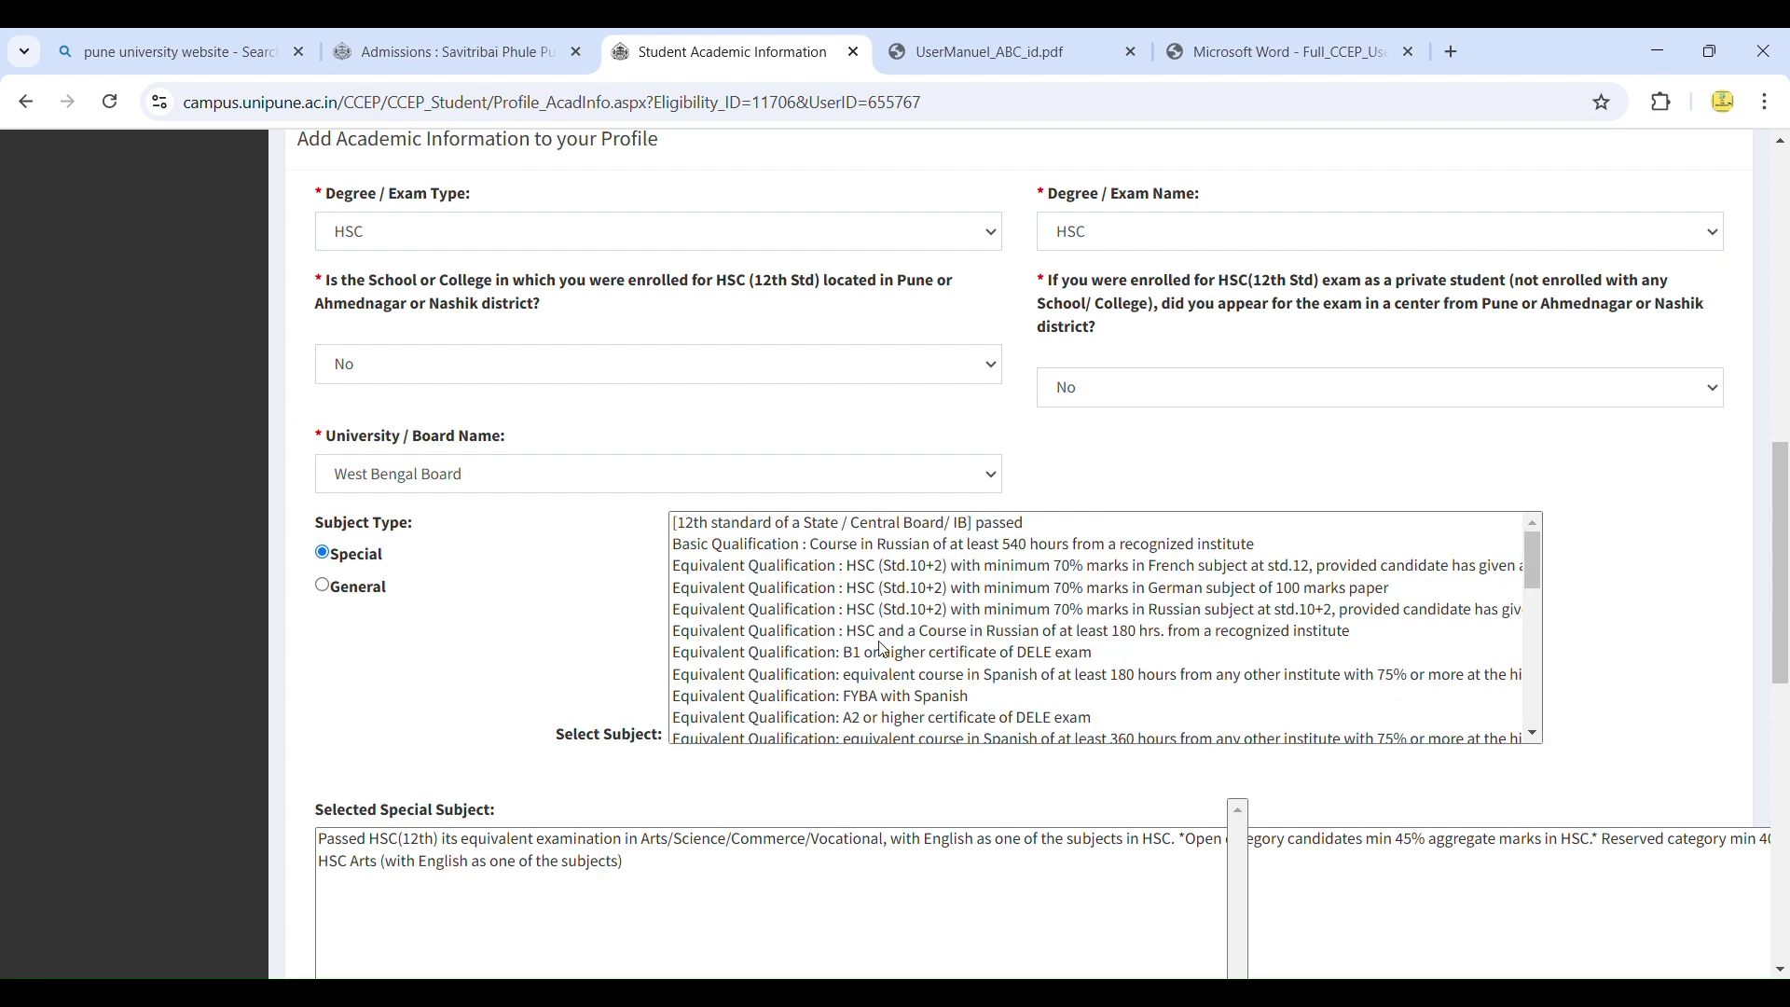
Set the passing month to Mar, save the HSC record, and dismiss the confirmation
scroll(930, 627, "down", 10)
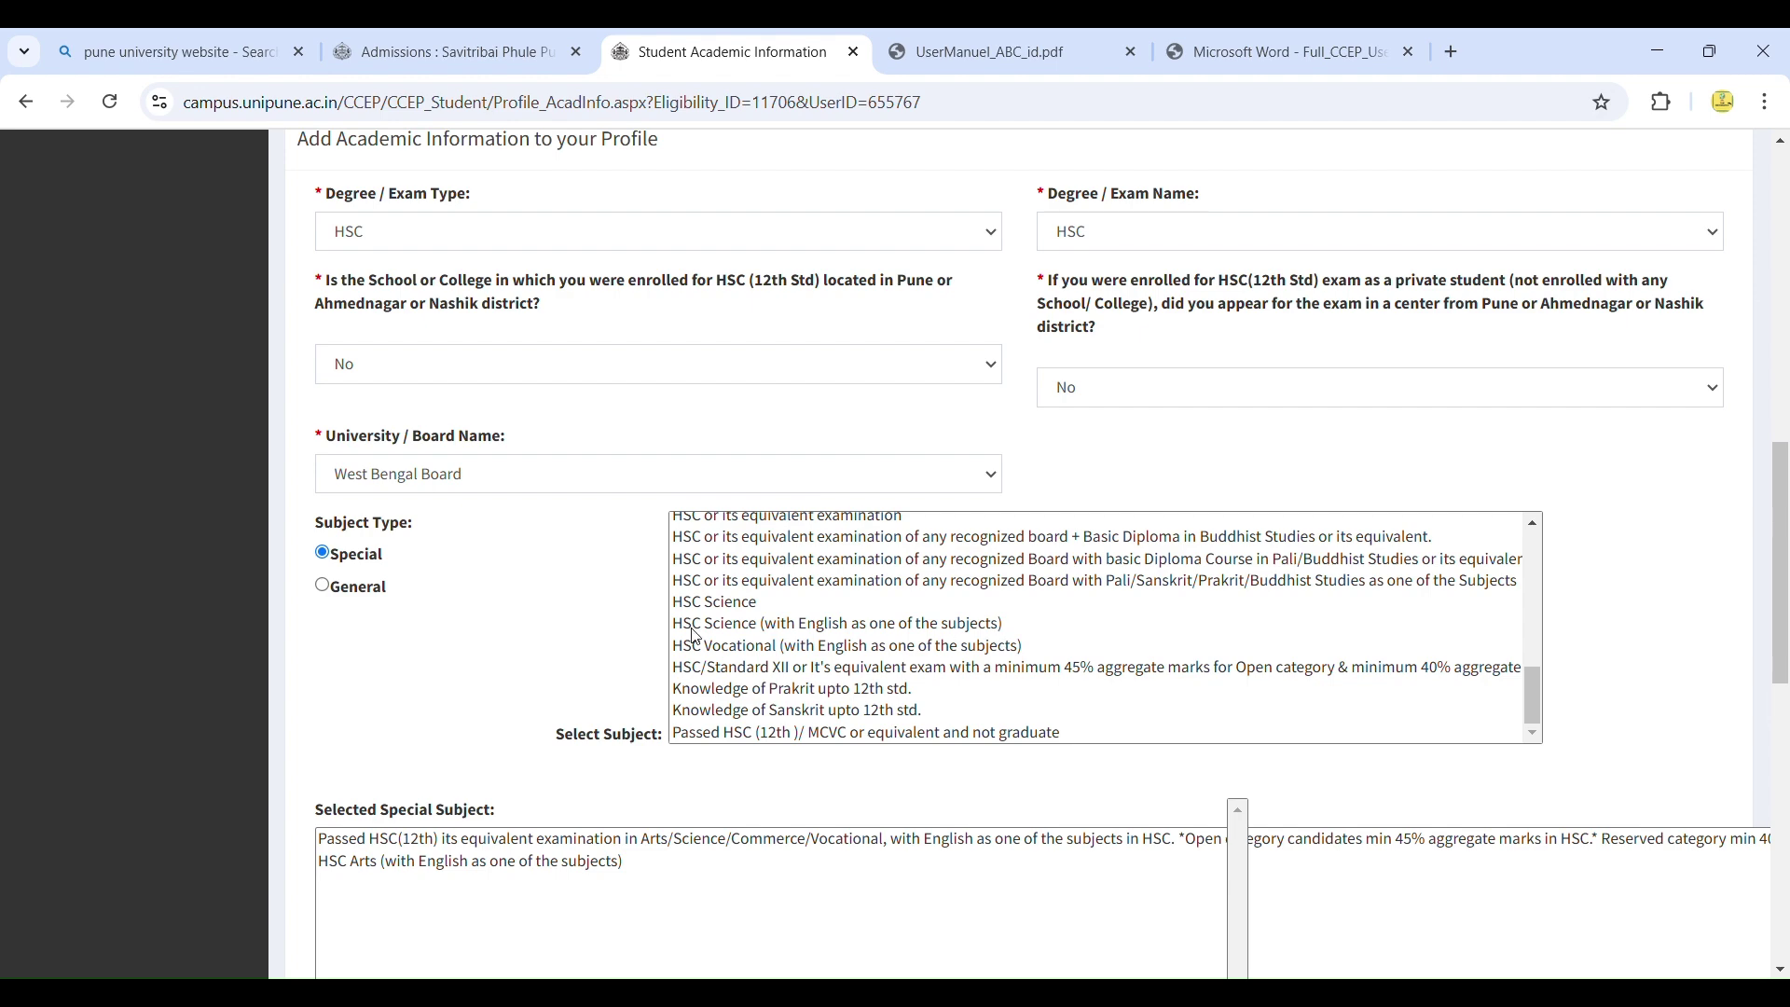
scroll(843, 655, "down", 7)
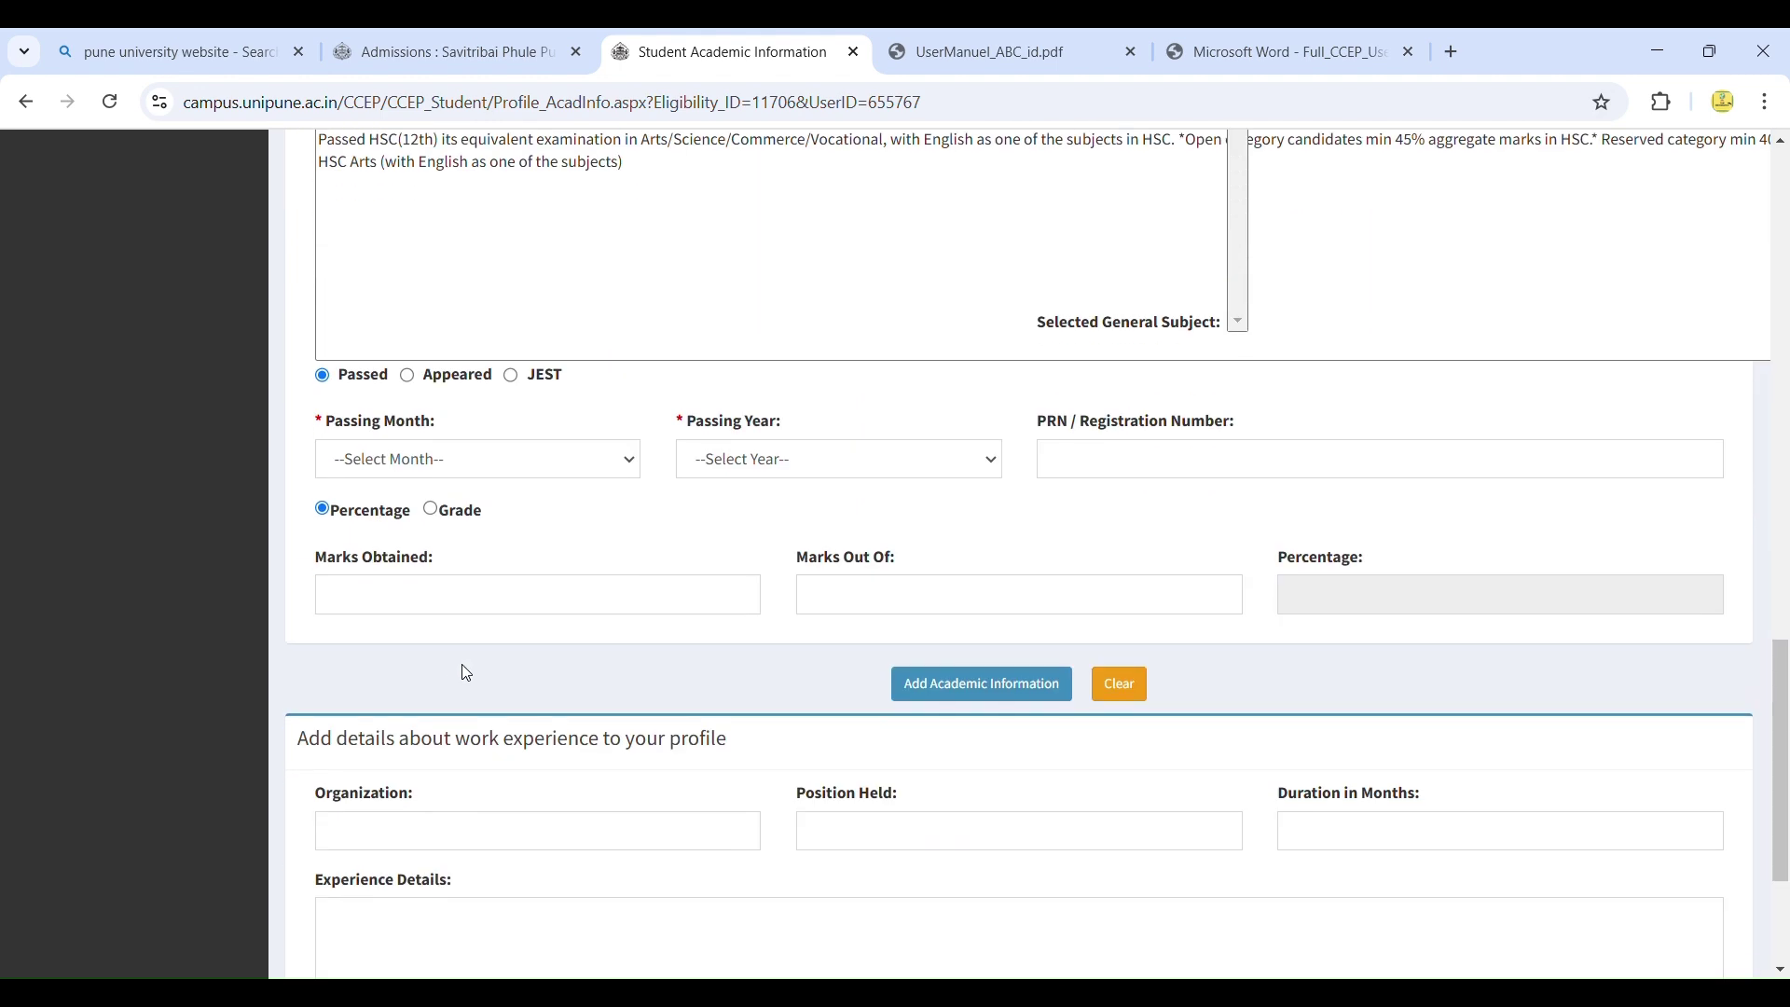
left_click(419, 422)
key("m")
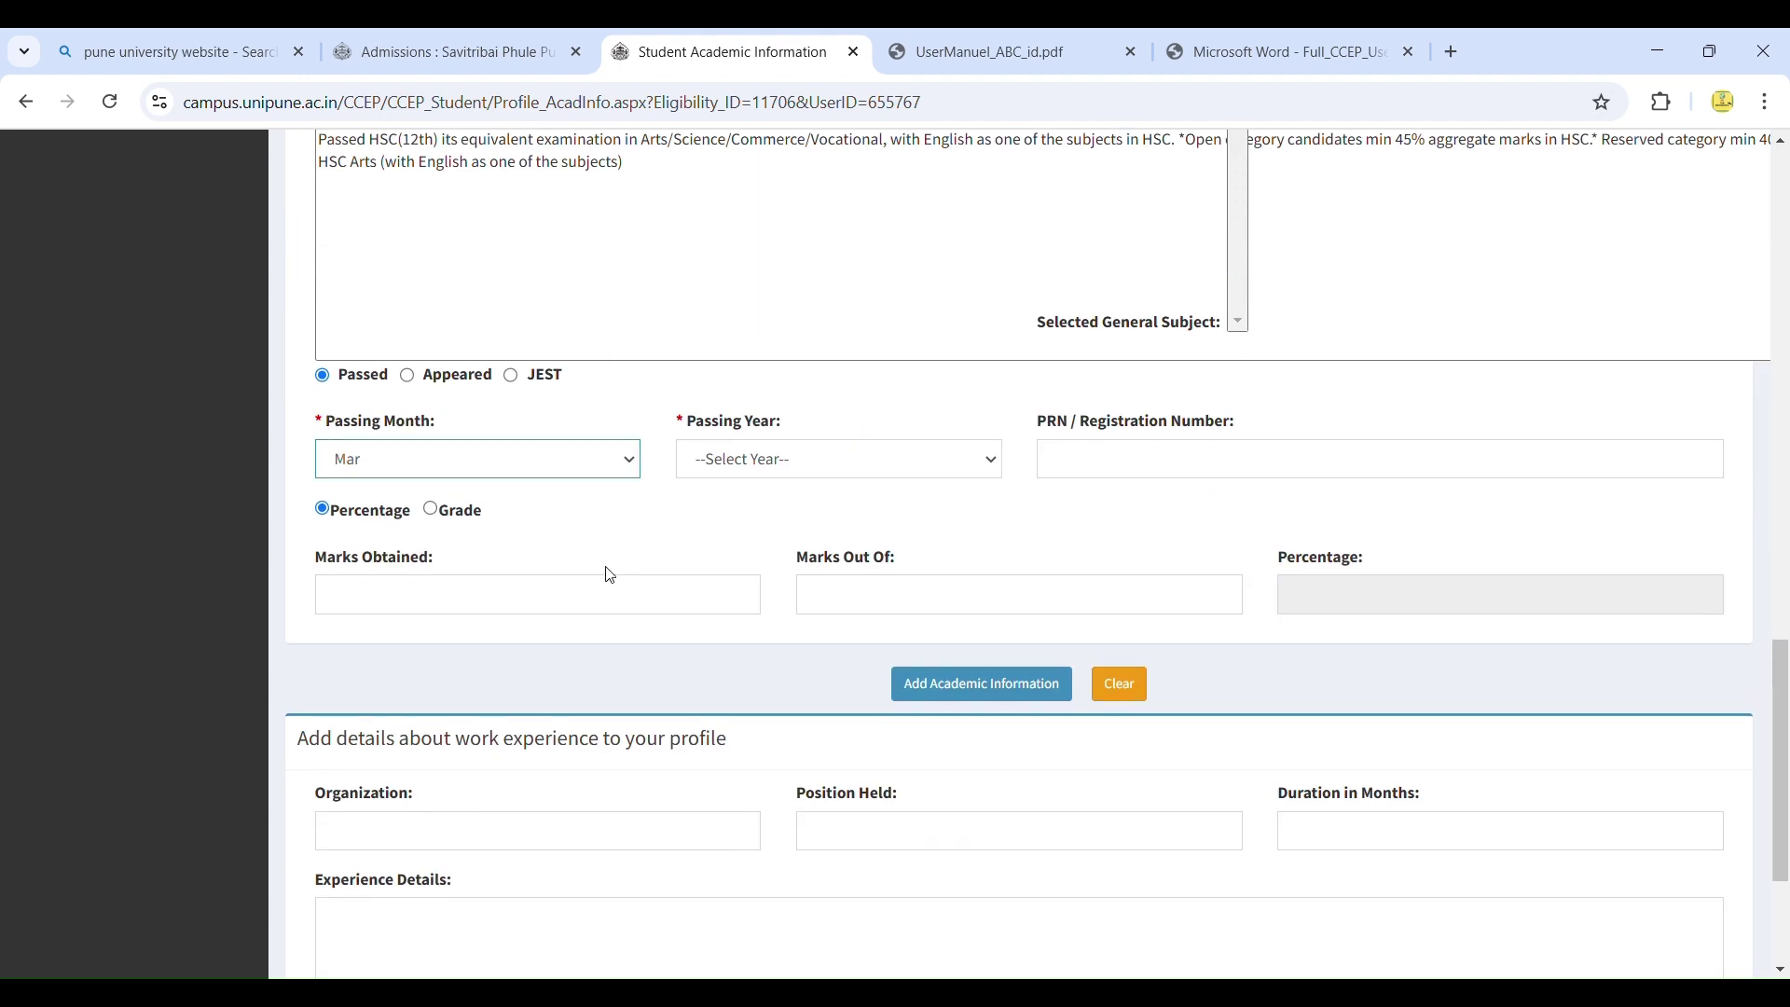
key("Tab")
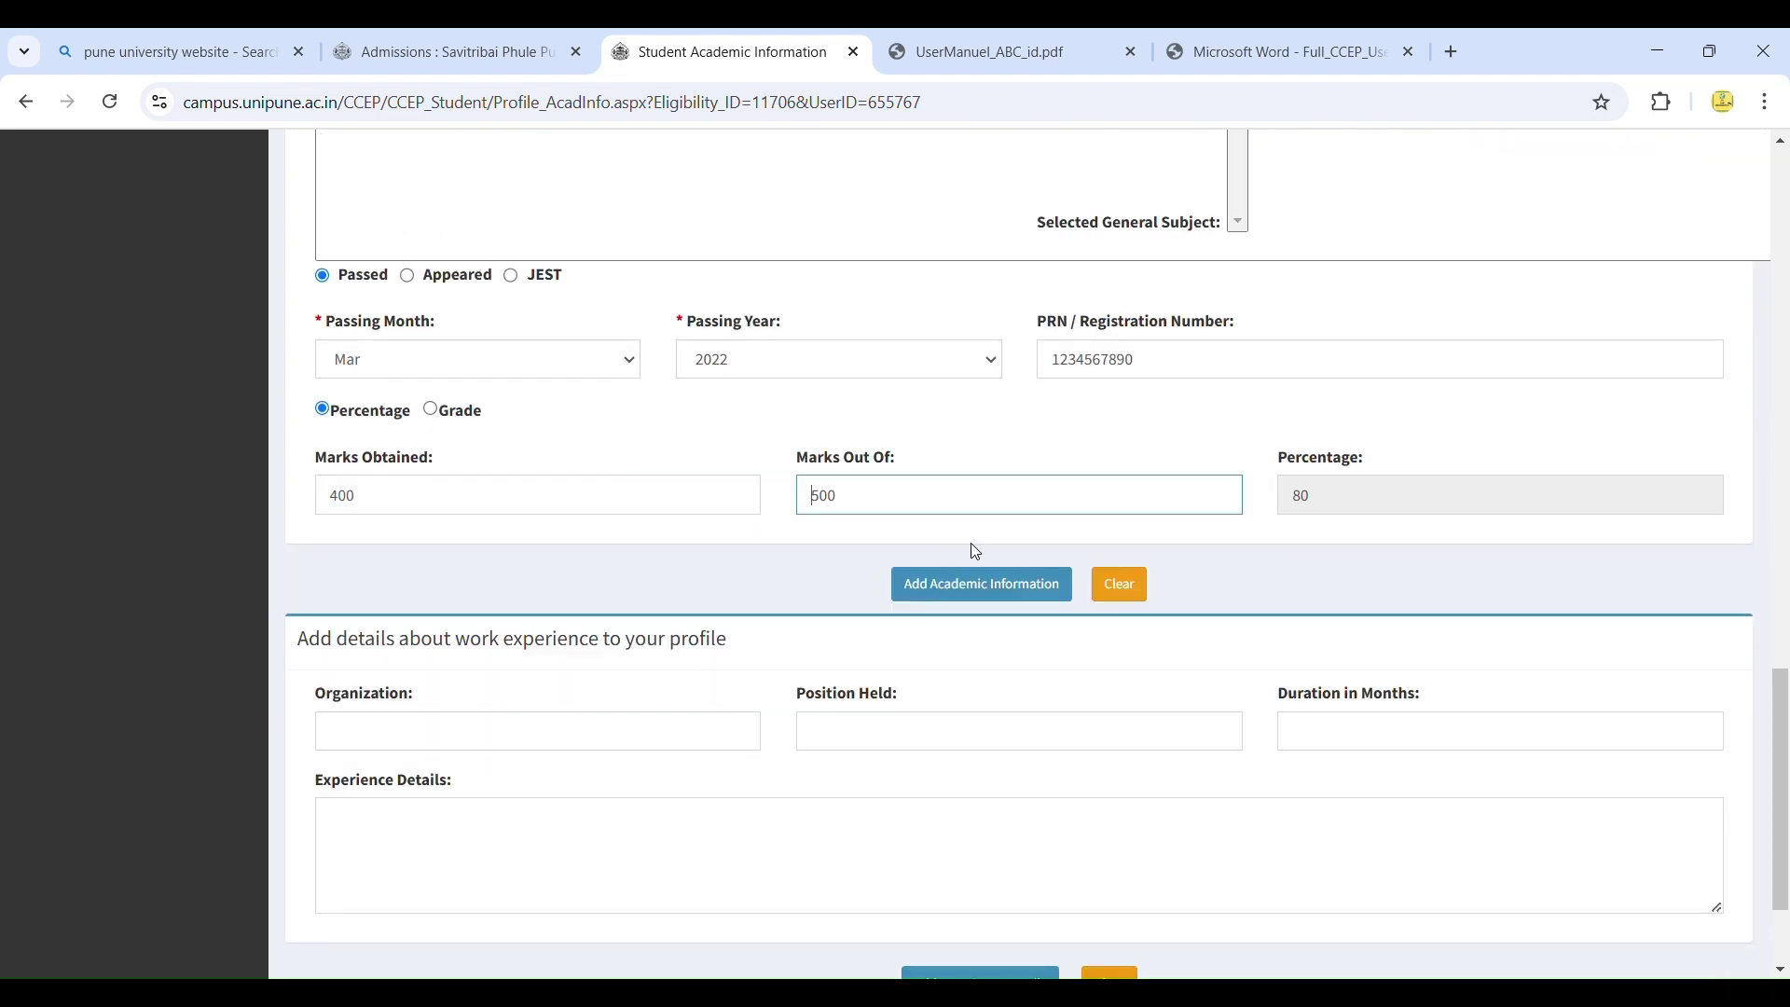
left_click(991, 589)
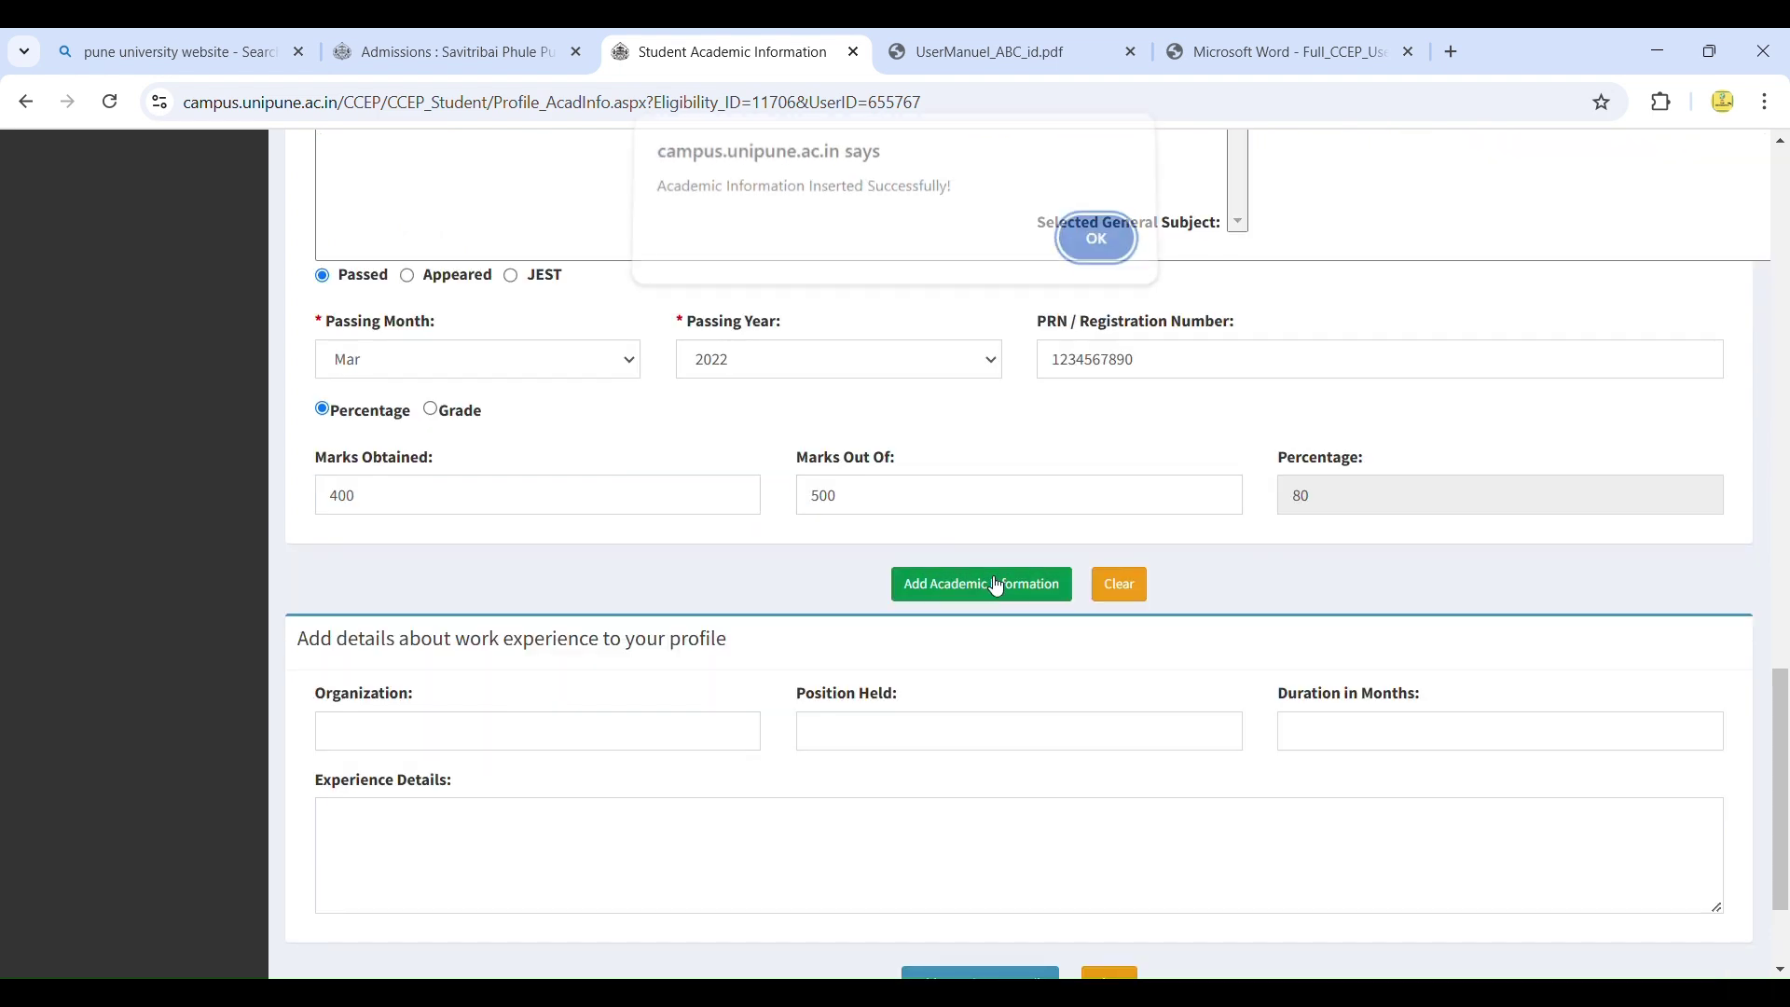
left_click(1114, 257)
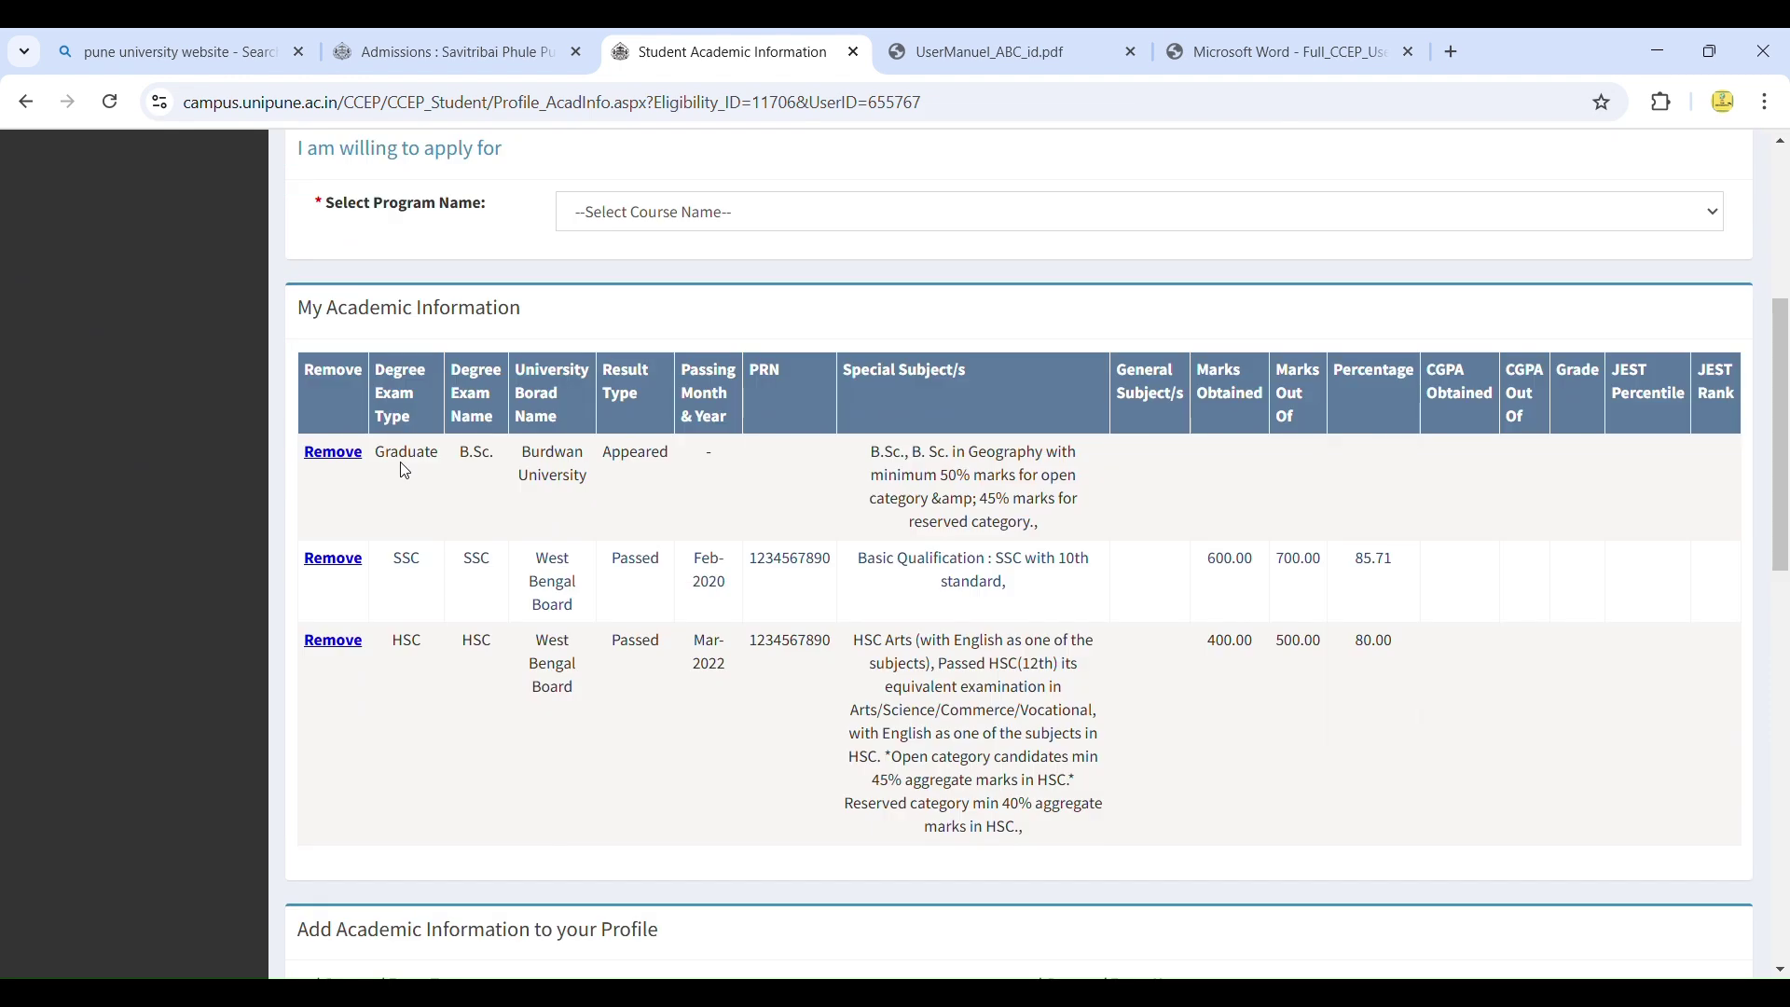
Review the B.Sc., SSC and HSC entries, then continue to the document upload step
scroll(1042, 683, "down", 5)
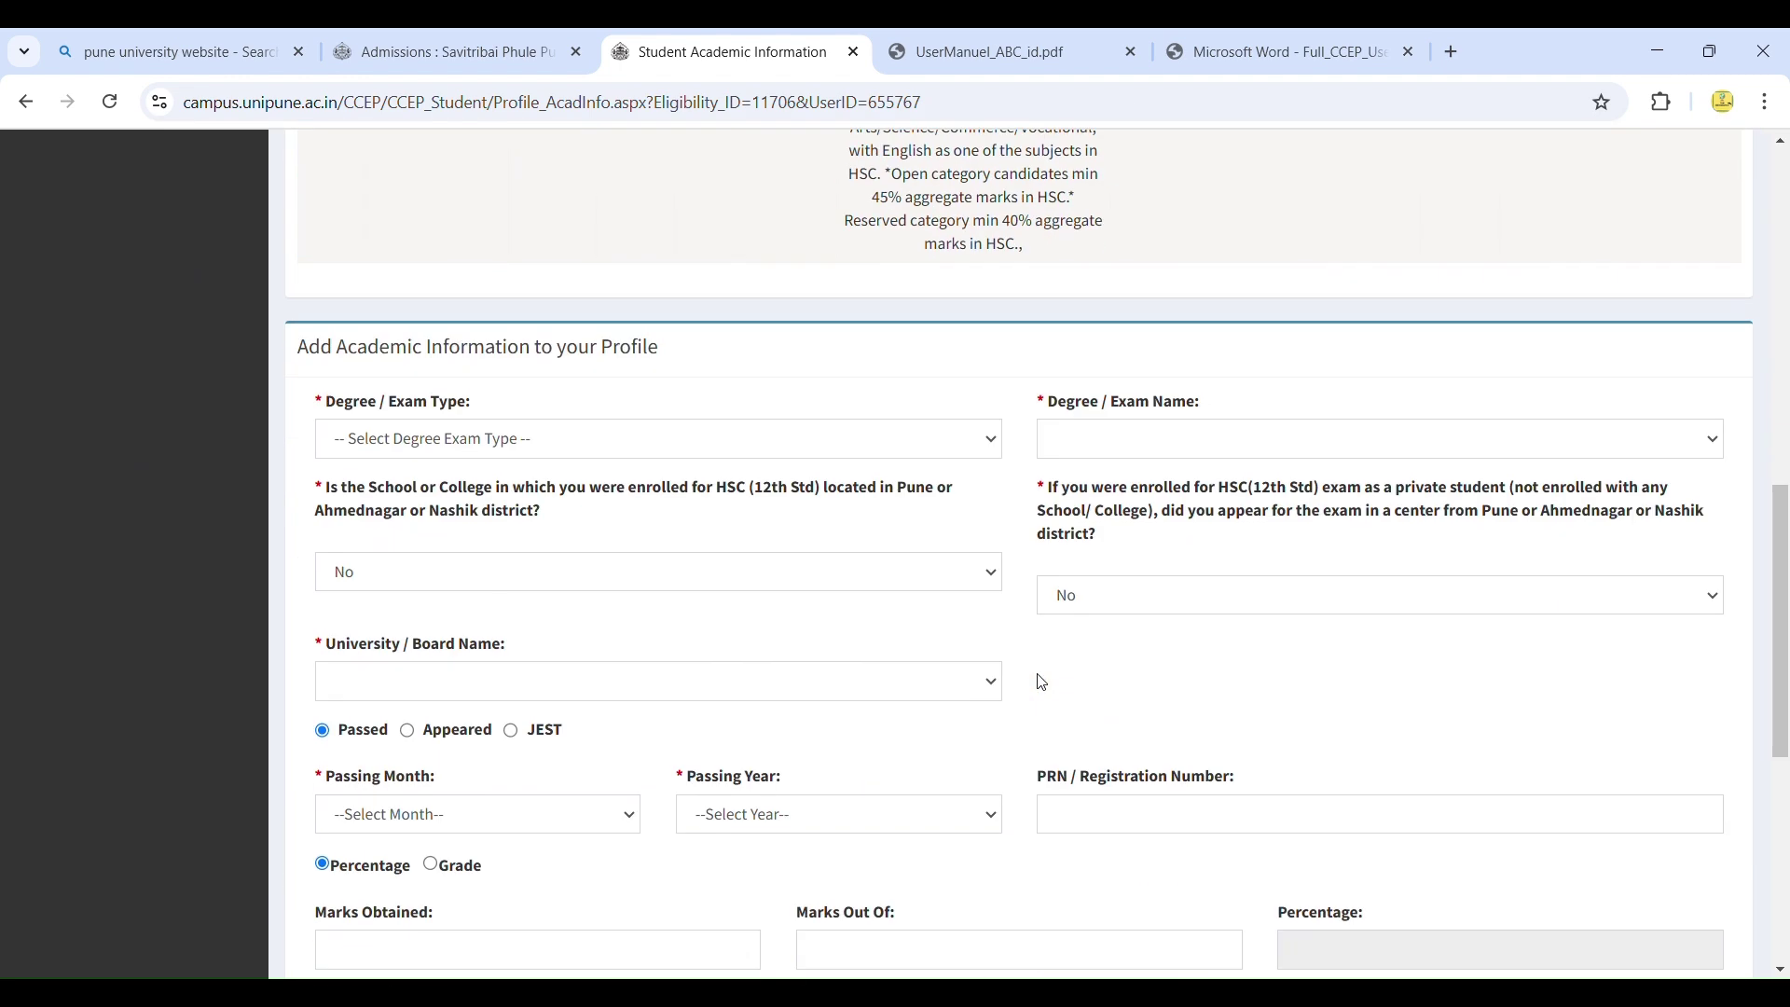
scroll(1042, 683, "down", 4)
scroll(1038, 680, "up", 3)
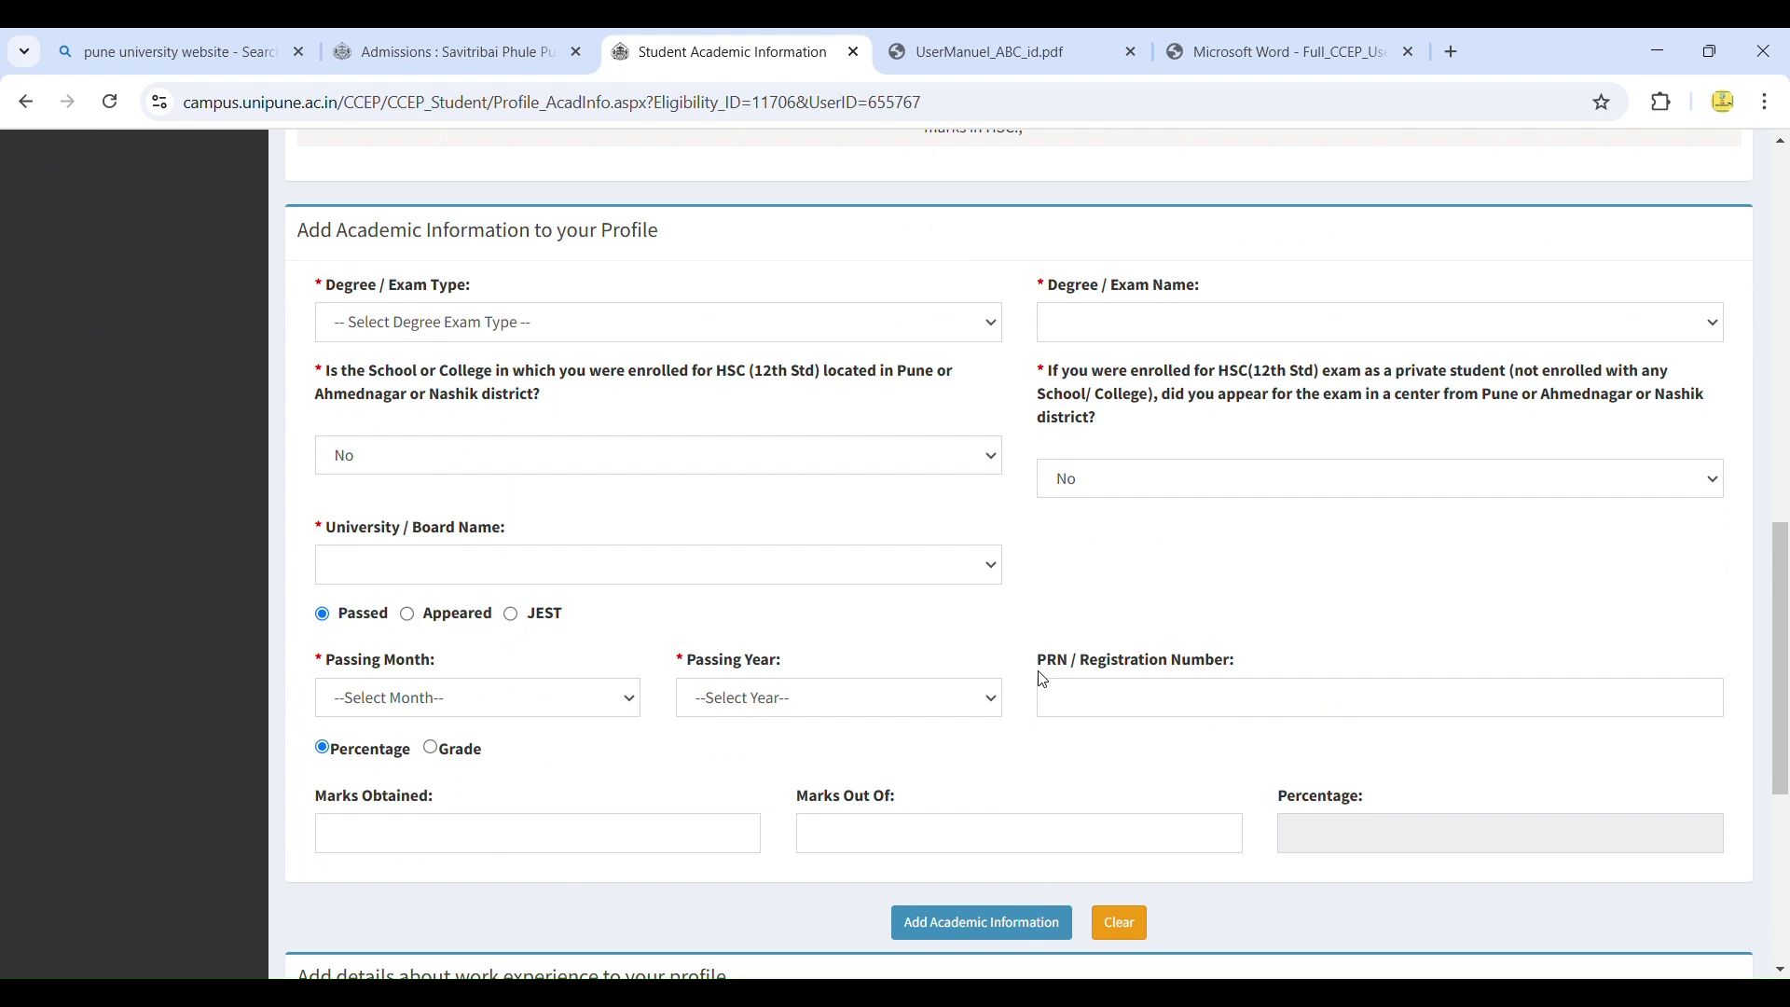
scroll(627, 587, "down", 5)
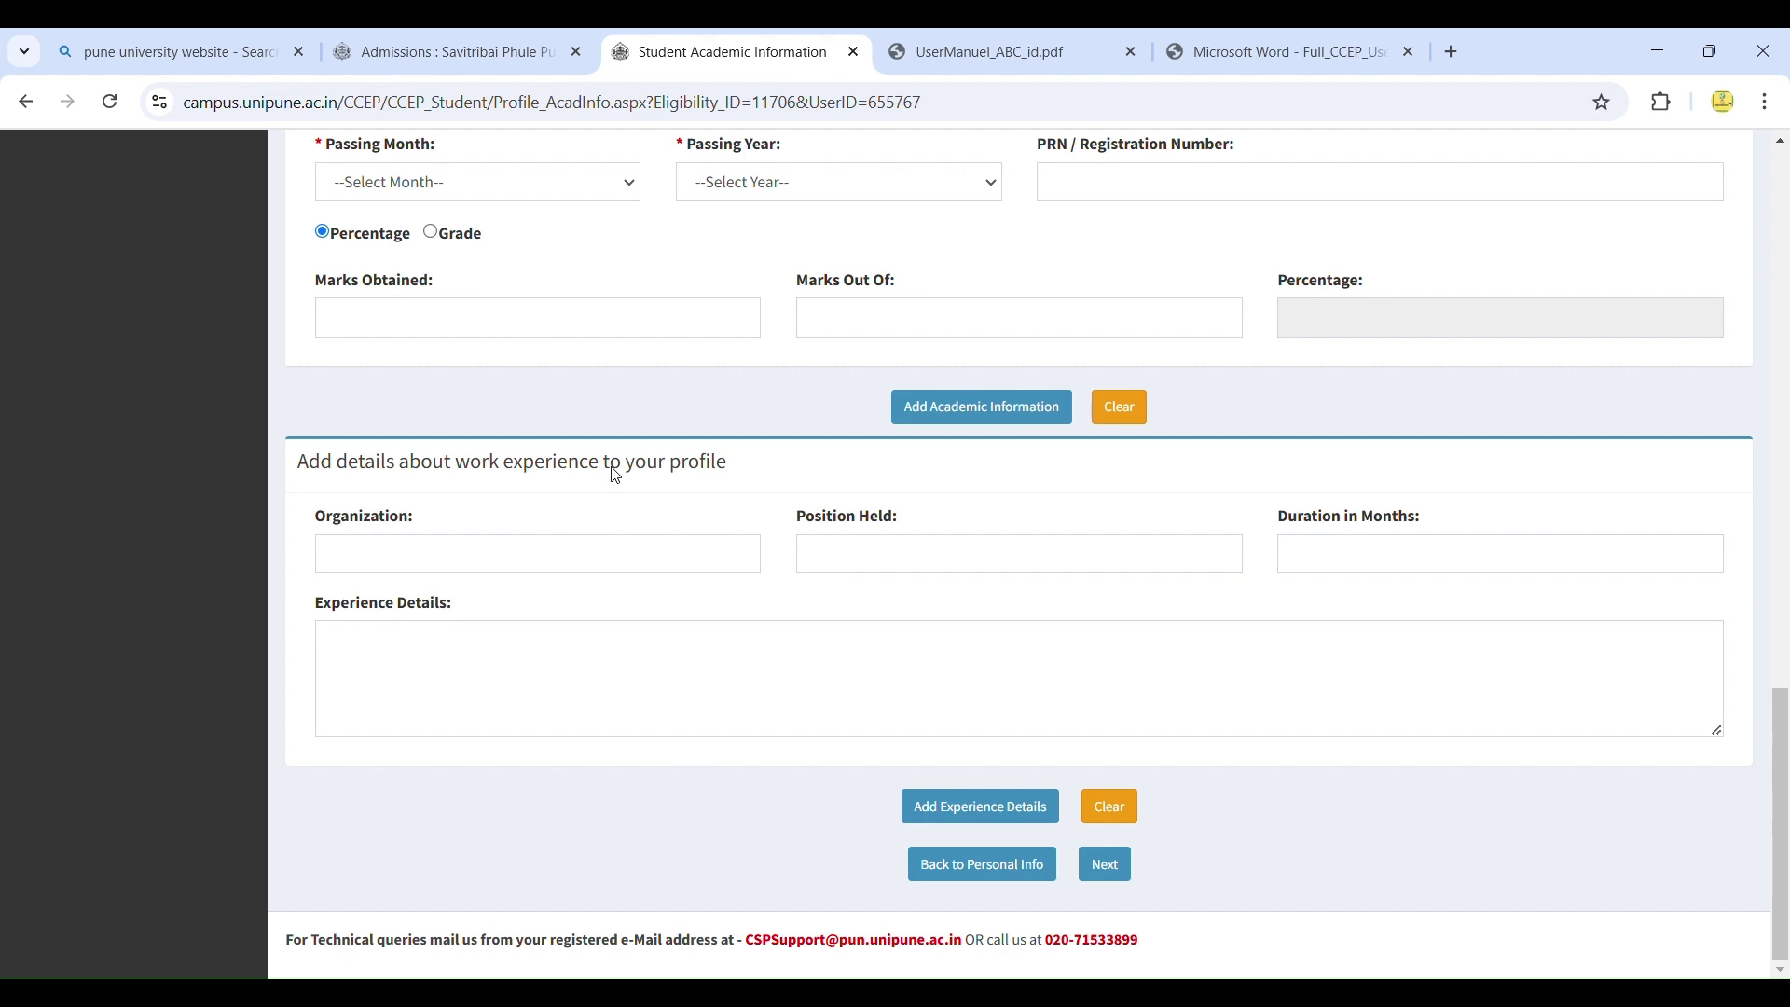
left_click(1105, 865)
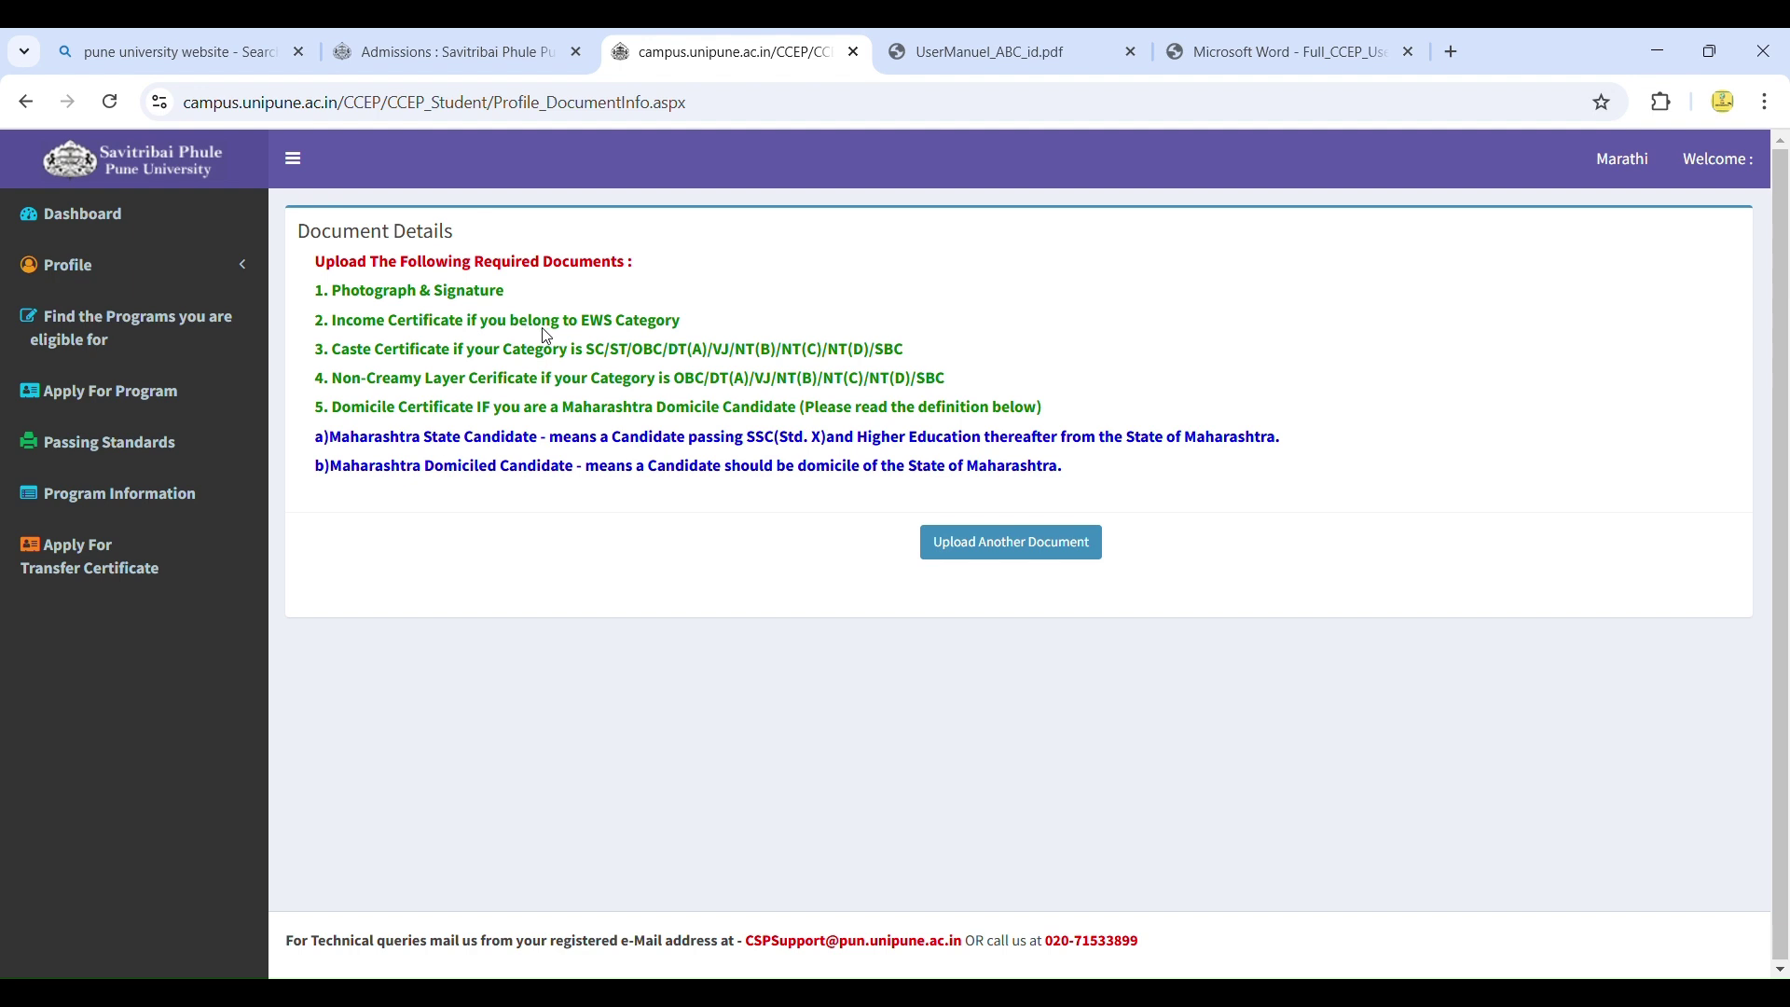
Upload the passport photo JPG as the Photograph document type
left_click(944, 548)
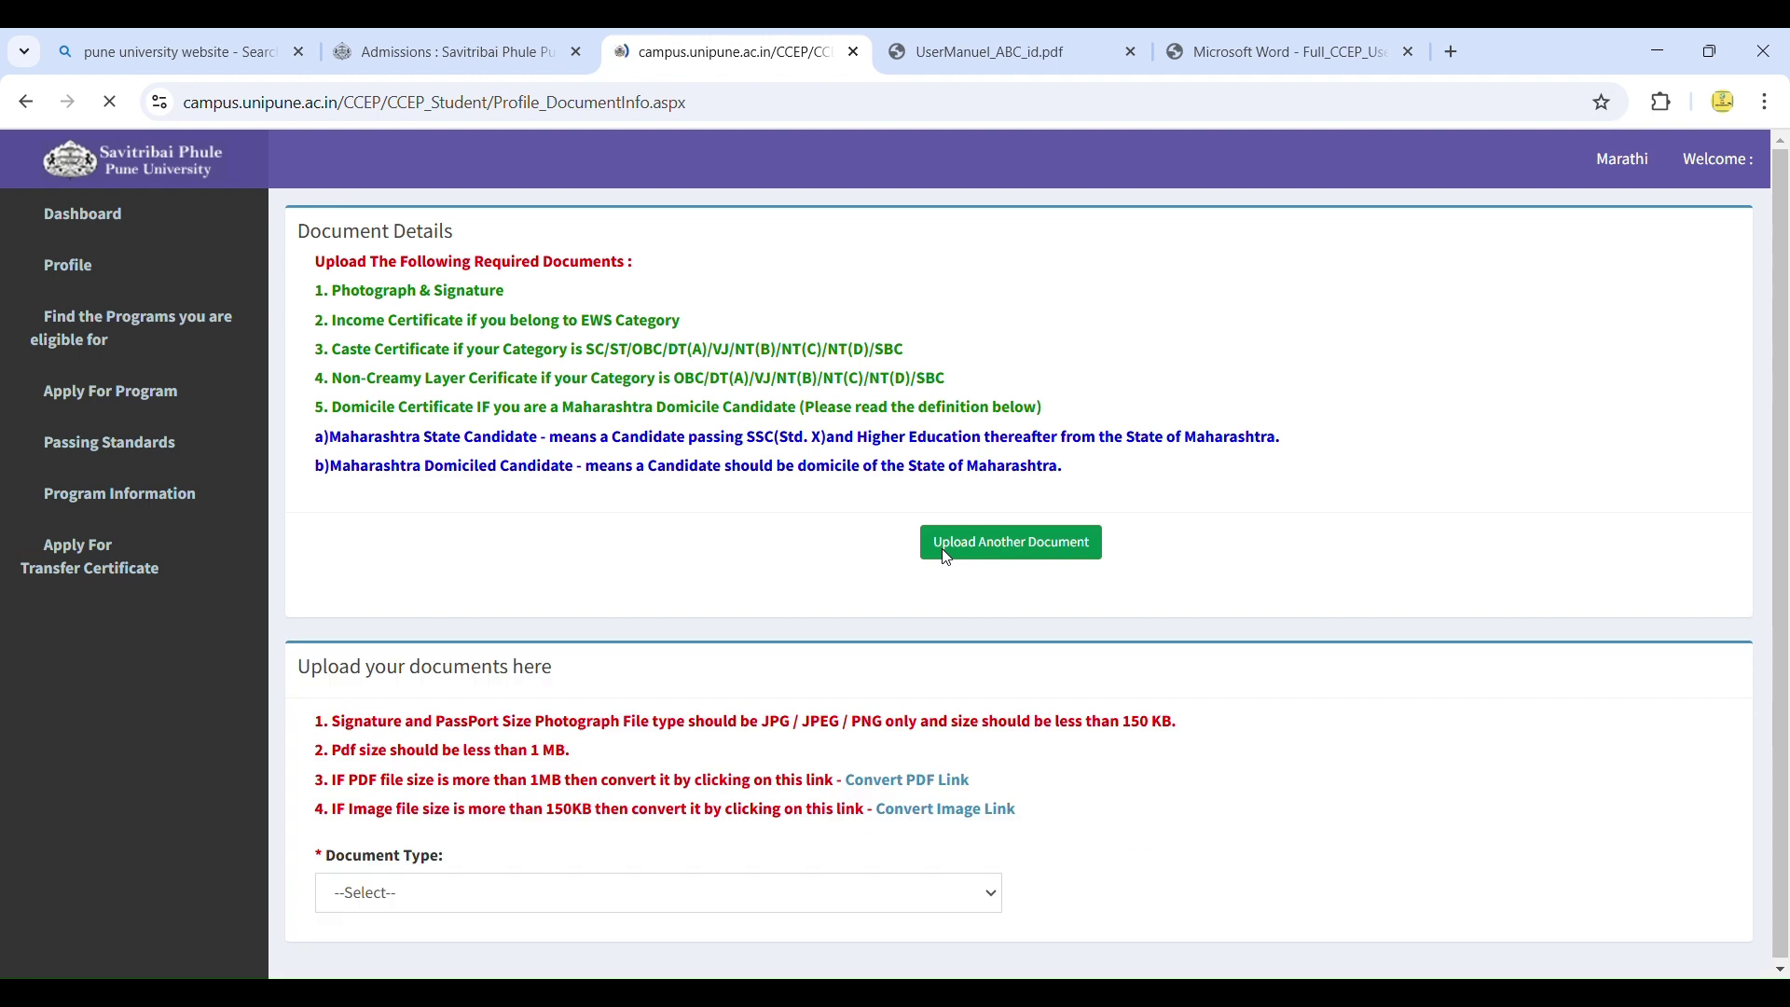
scroll(1069, 580, "down", 2)
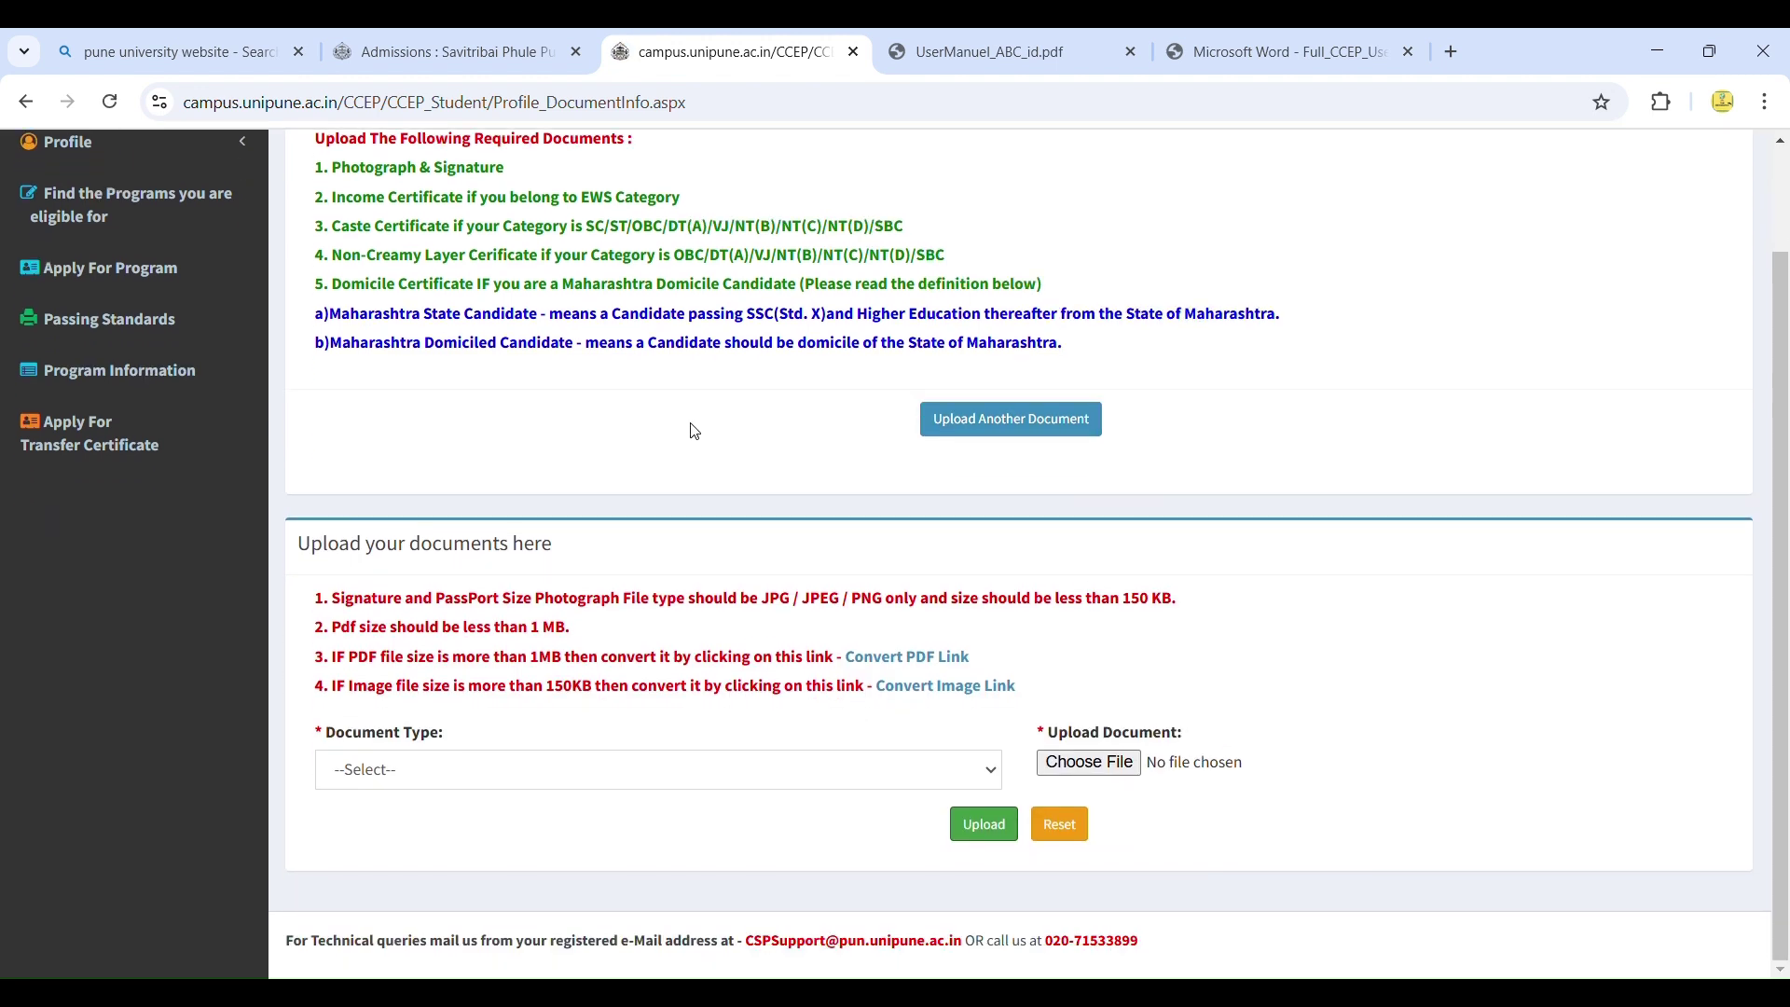
left_click(577, 762)
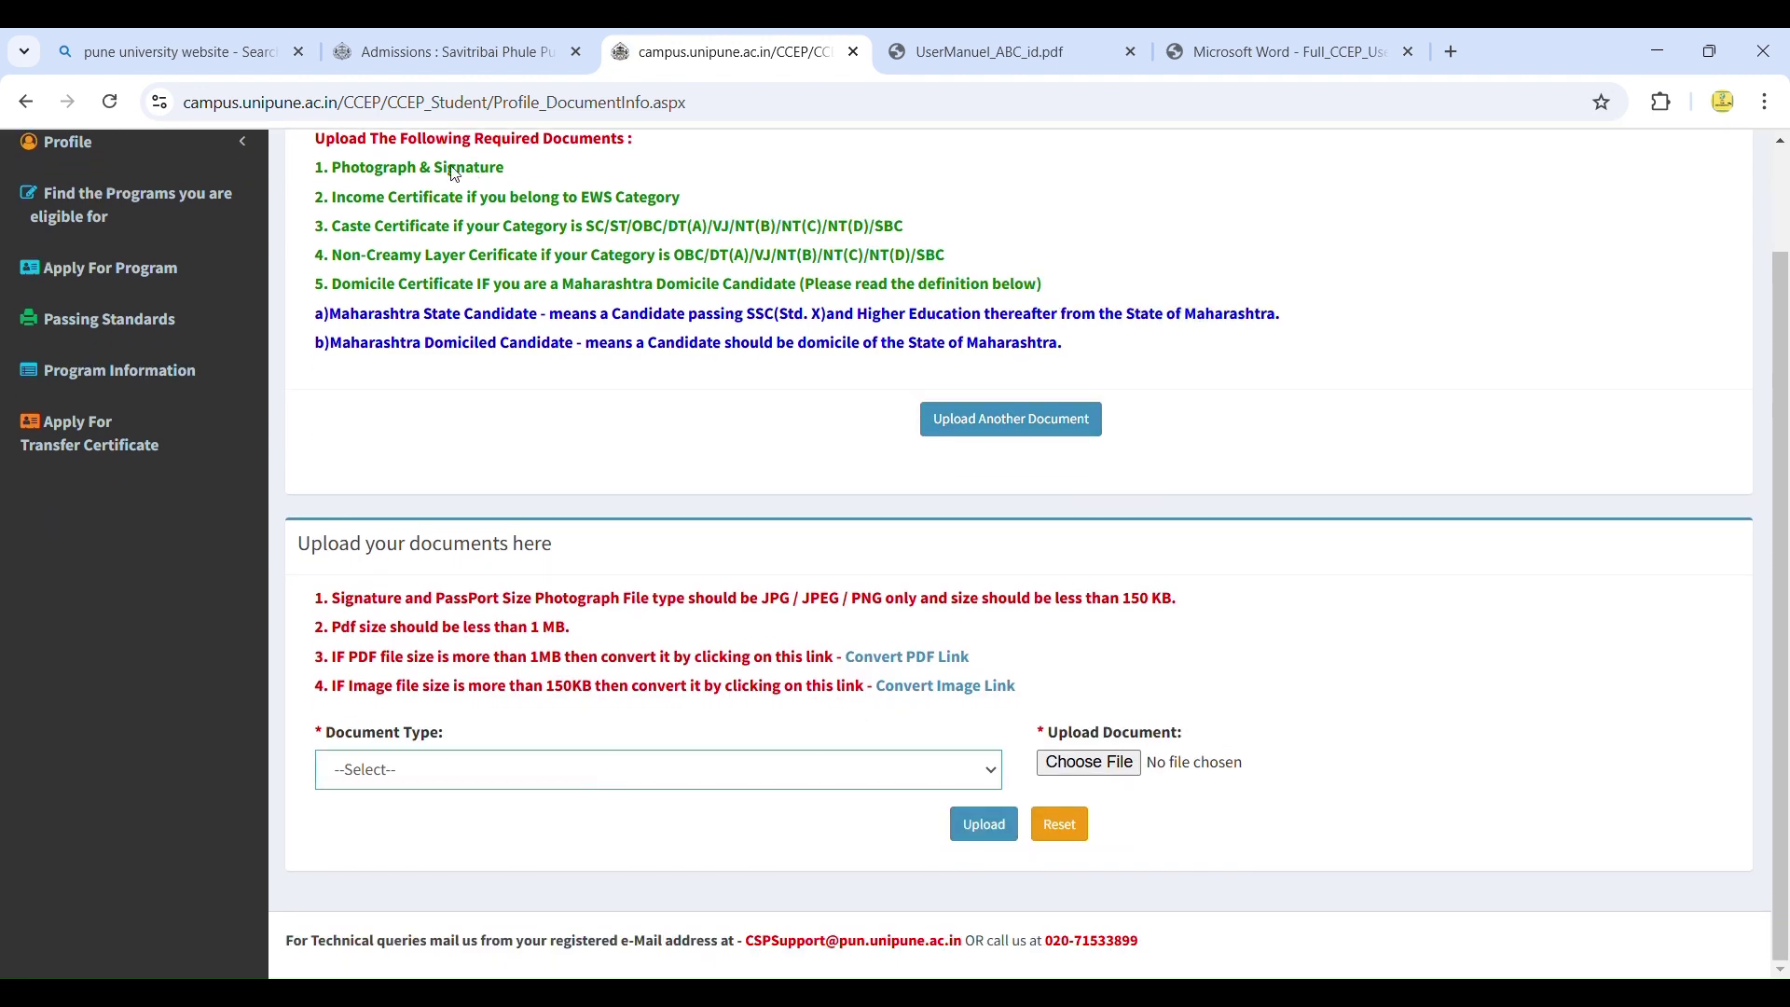
key("Down")
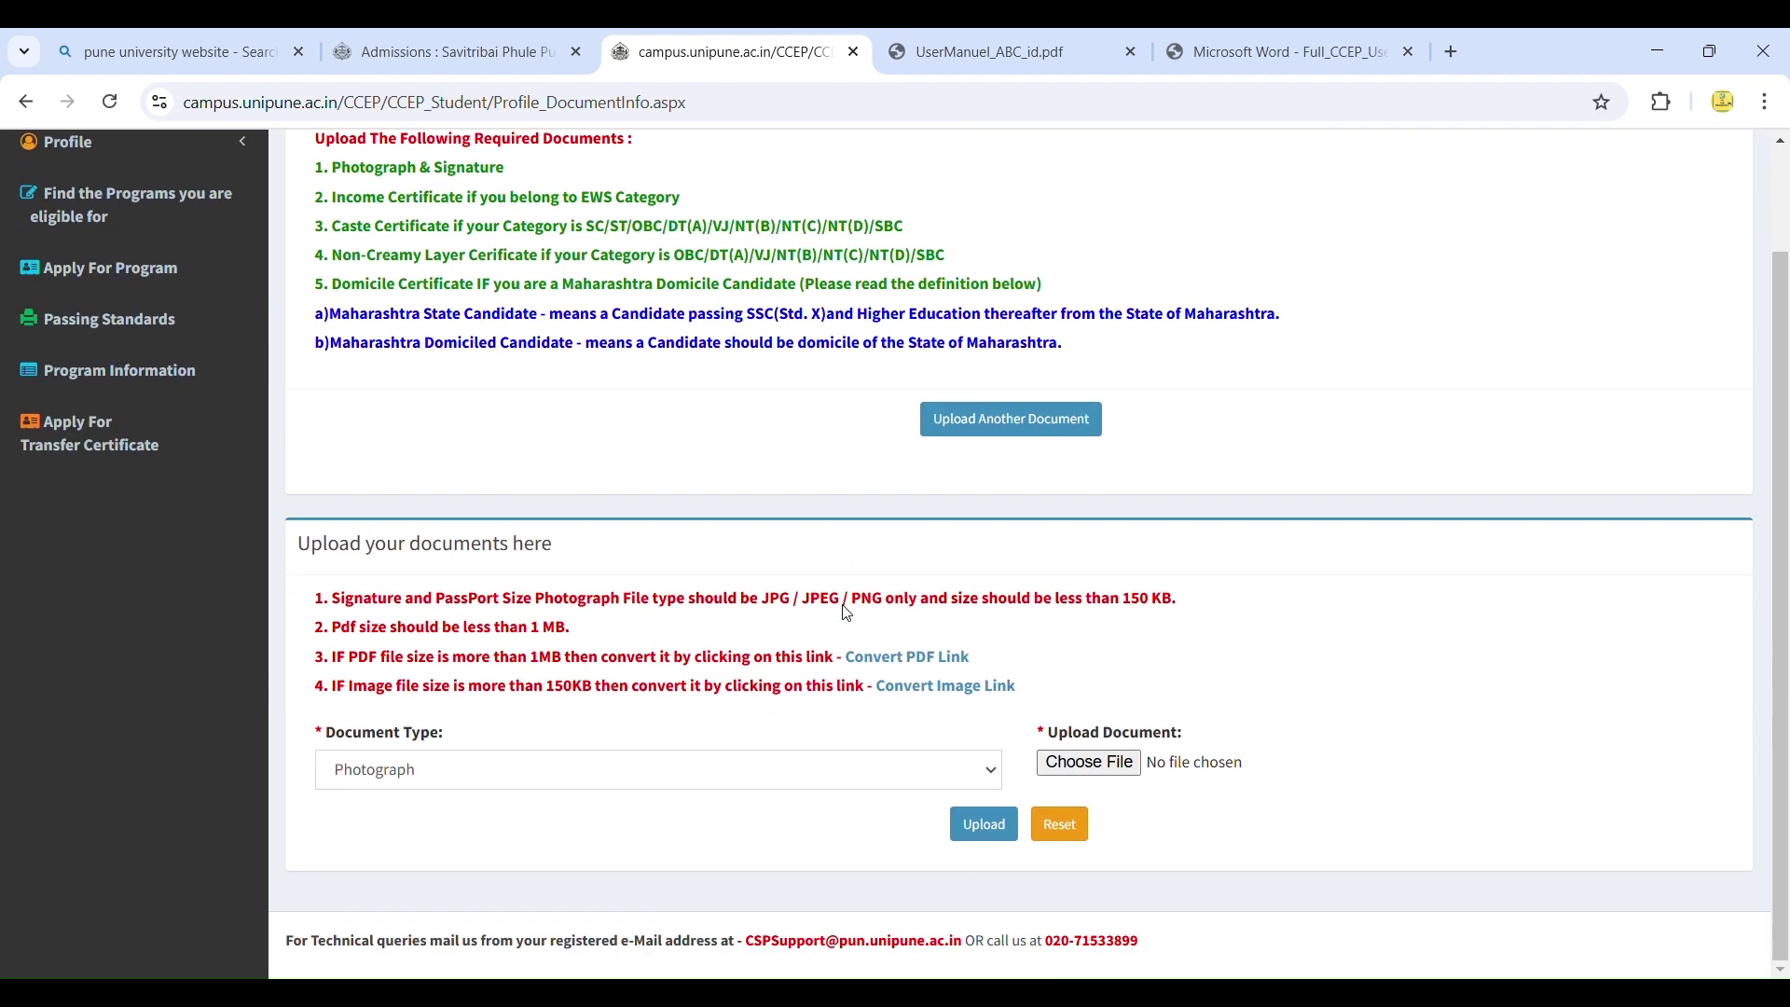
left_click(1088, 763)
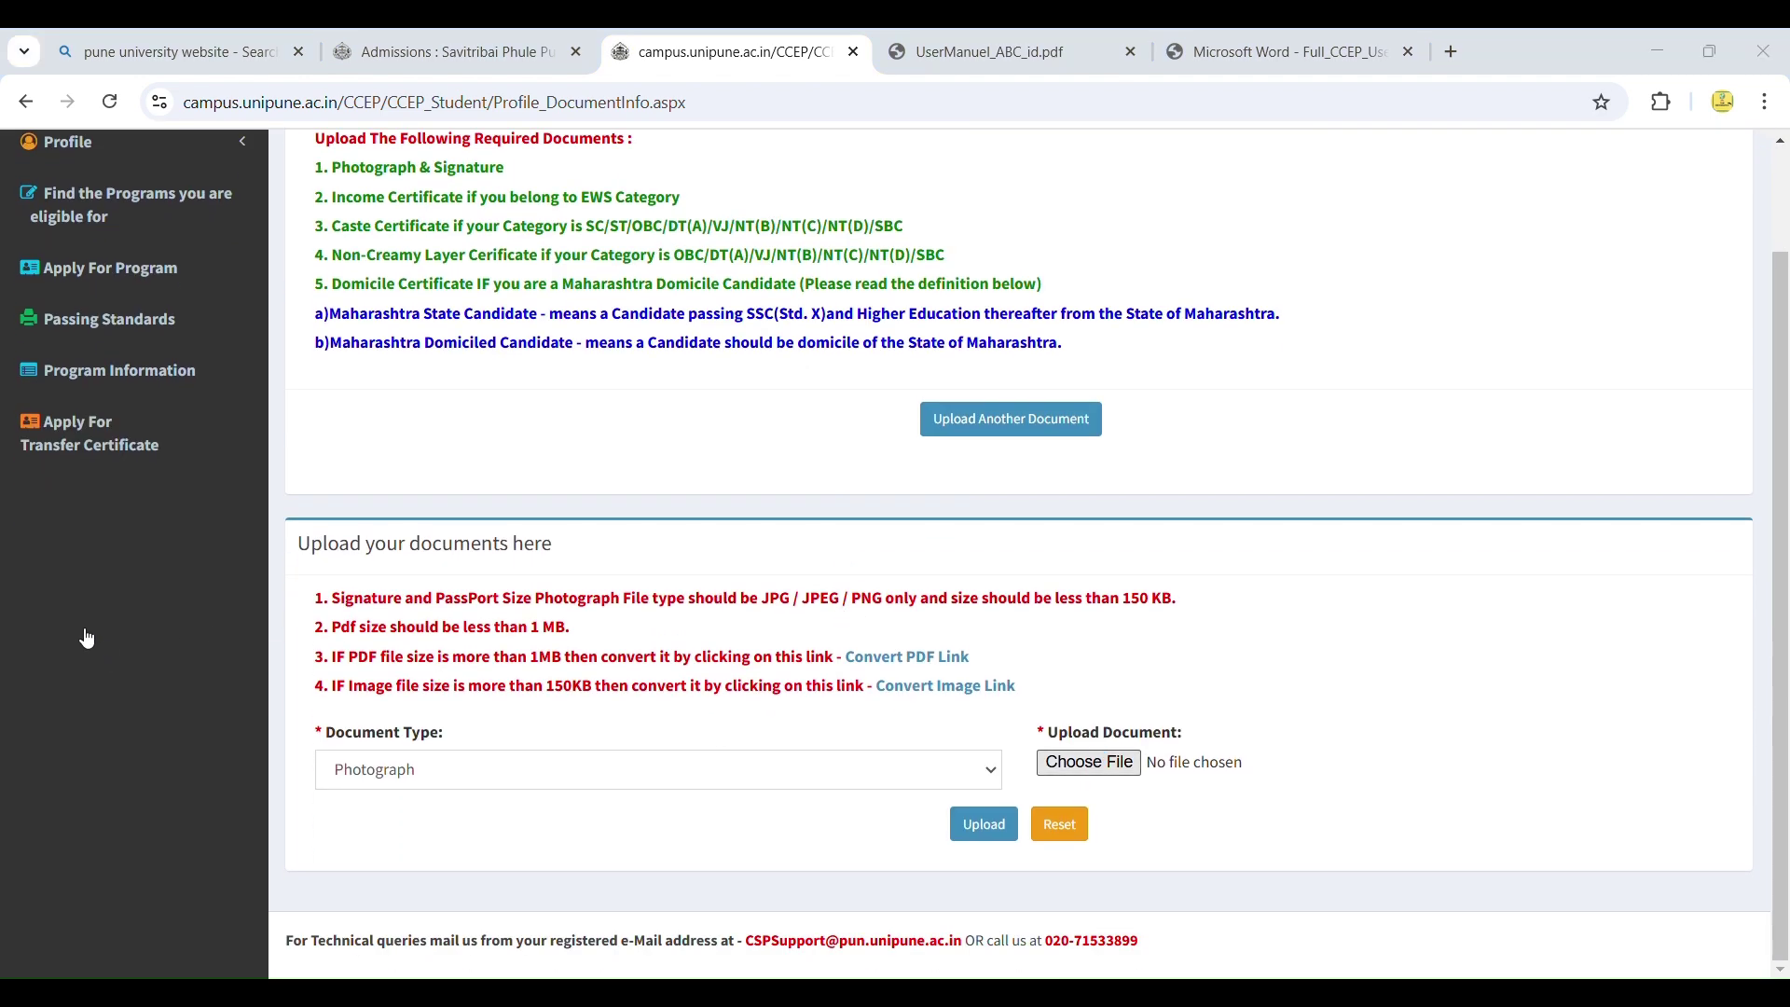
left_click(713, 875)
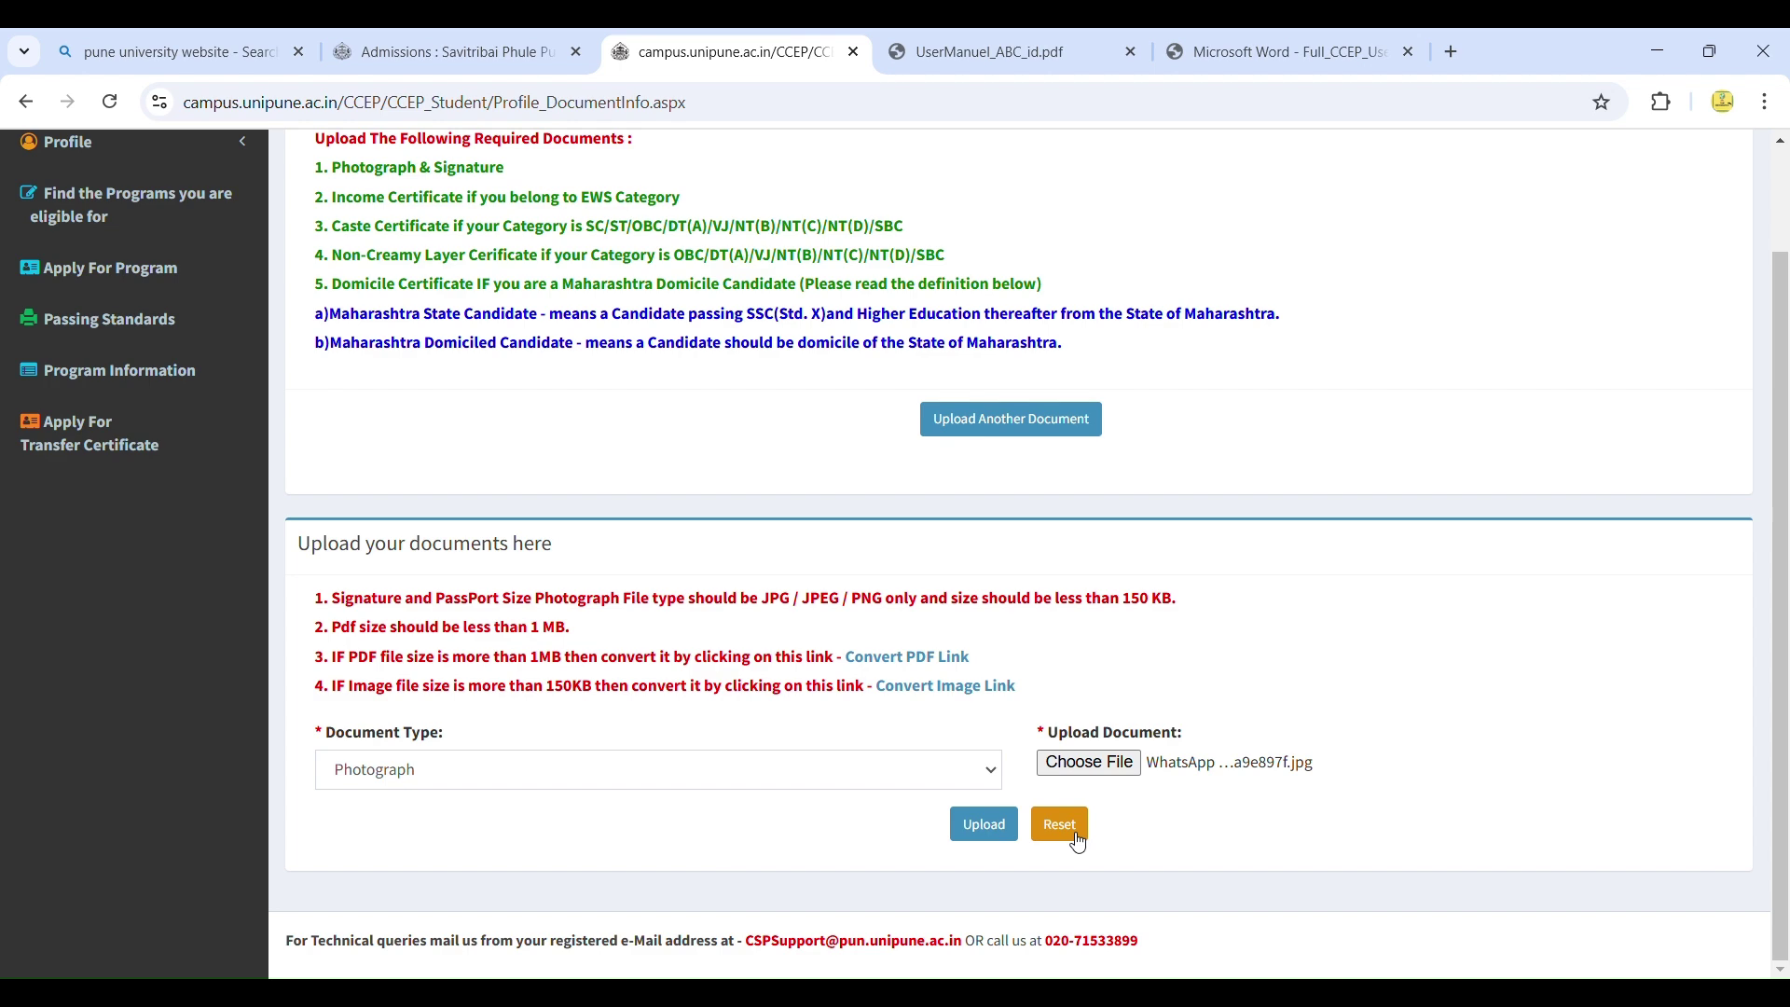
left_click(984, 825)
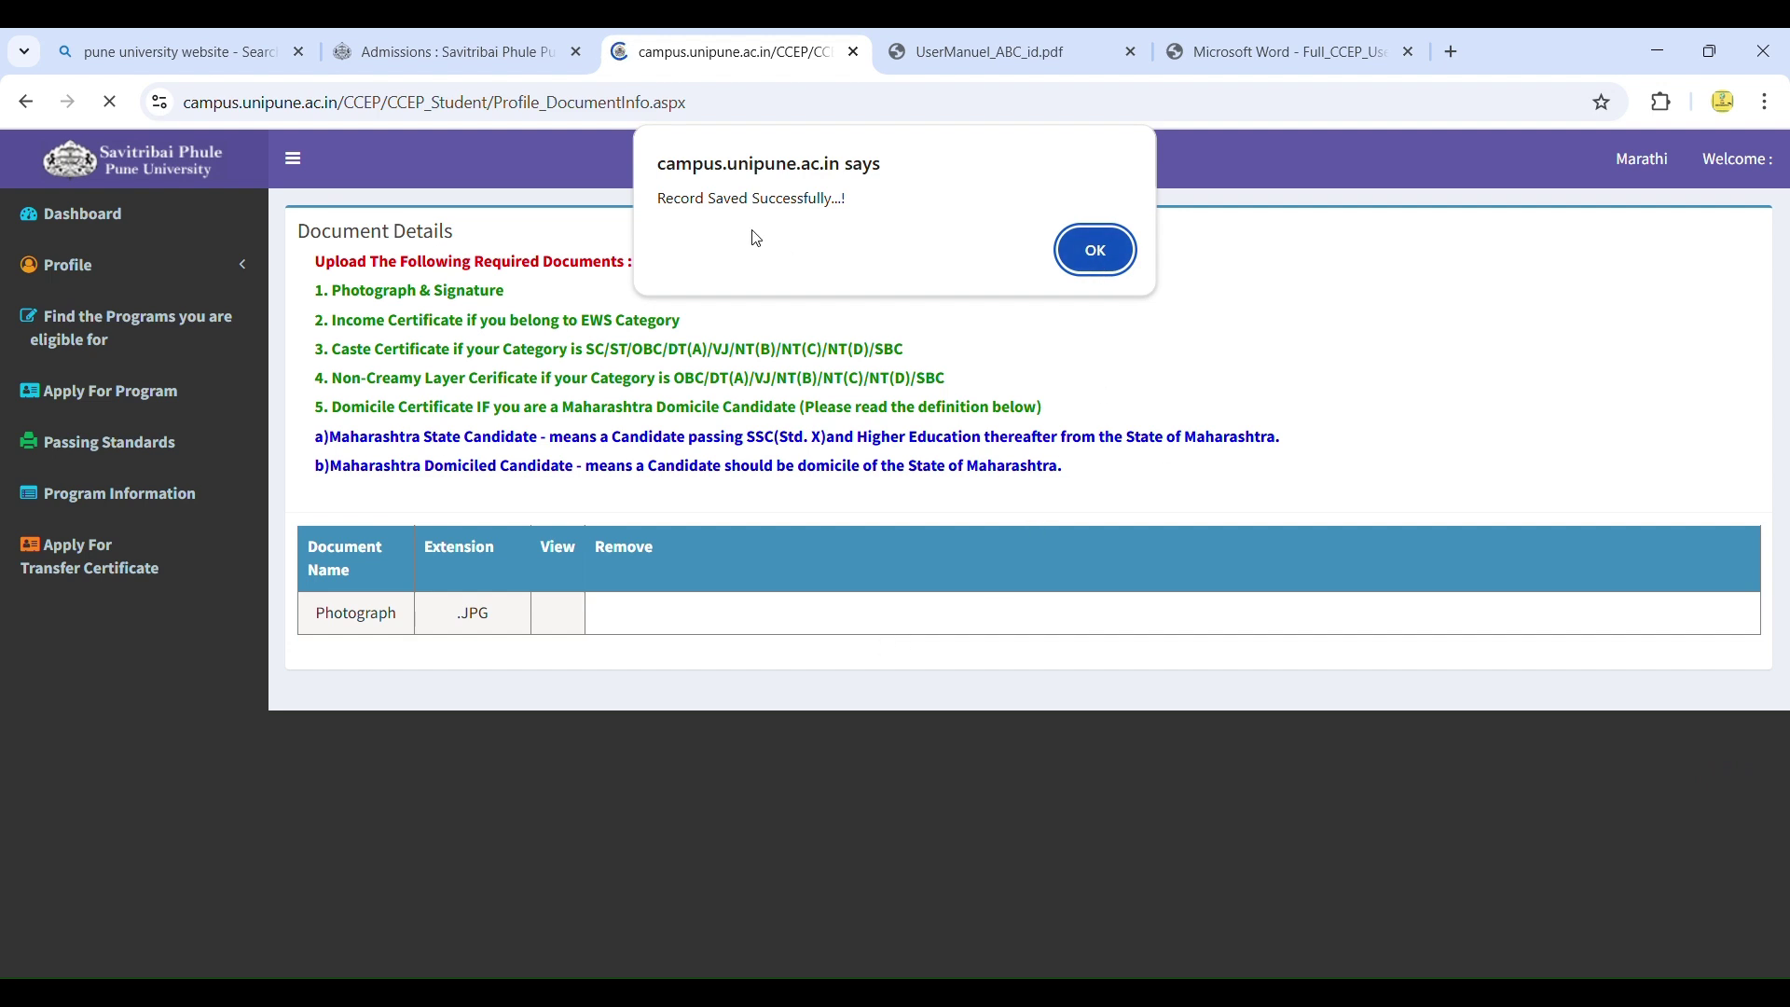
Dismiss the Record Saved Successfully alert and start another document upload form
left_click_drag(658, 202, 870, 212)
left_click(1069, 243)
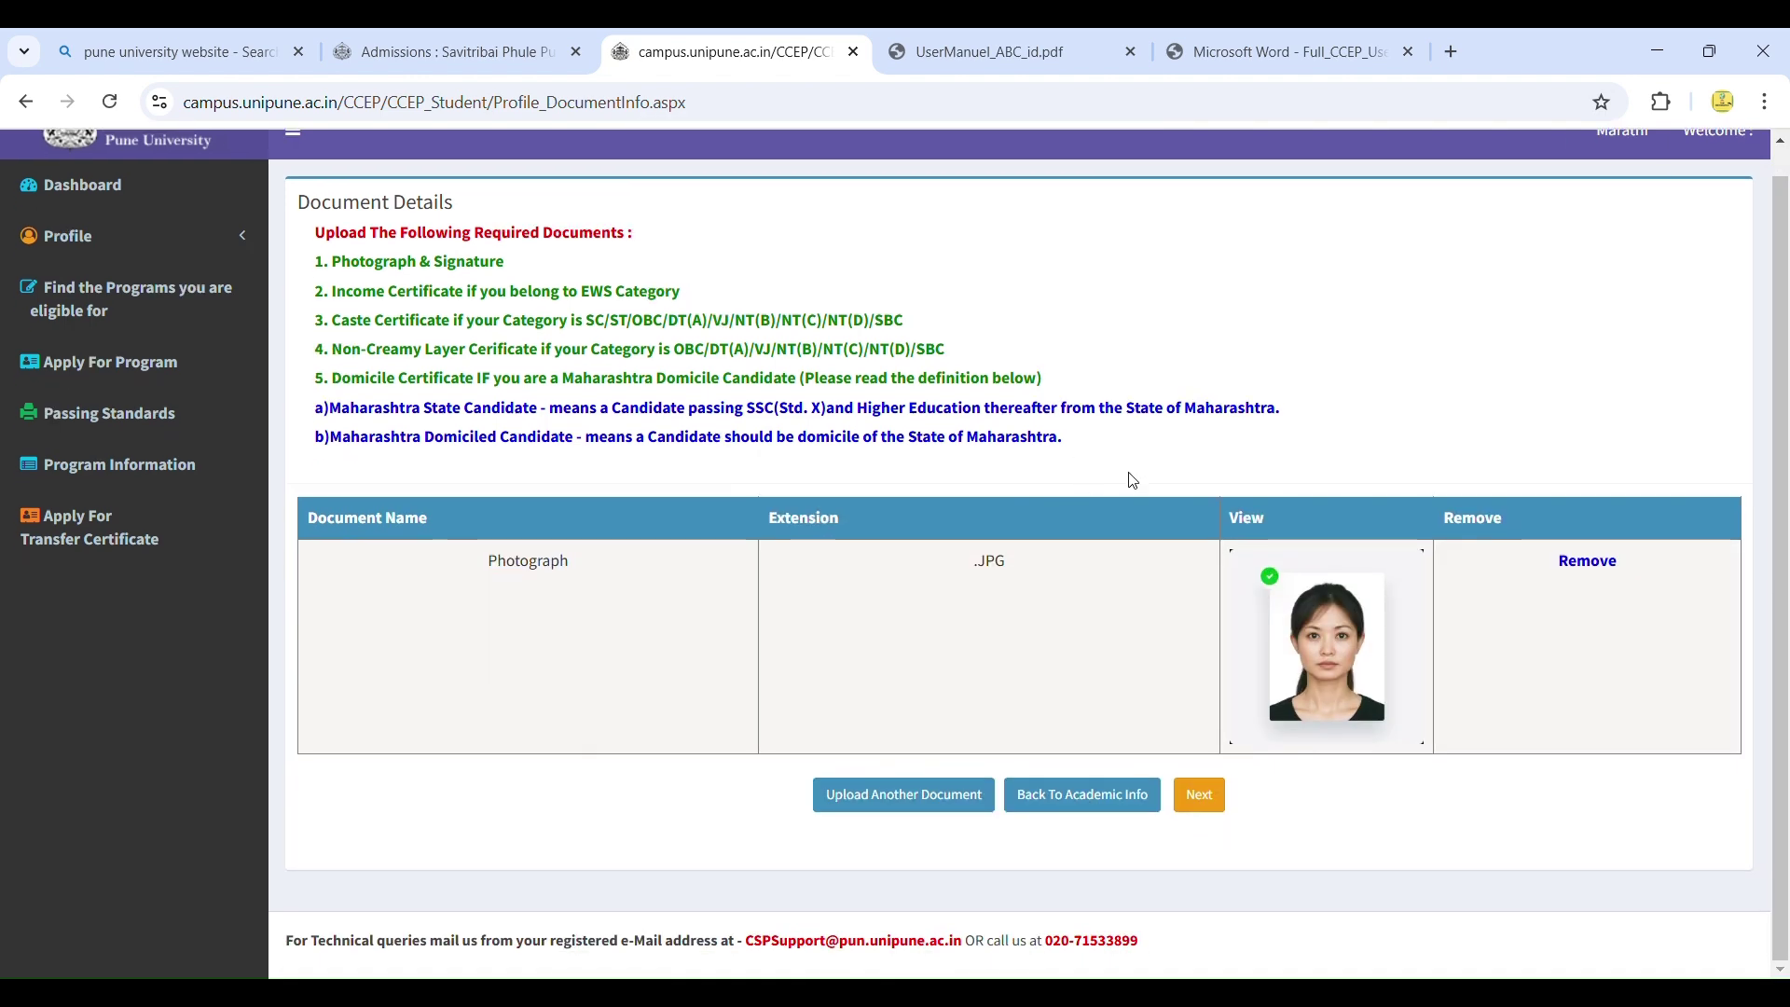
left_click(880, 800)
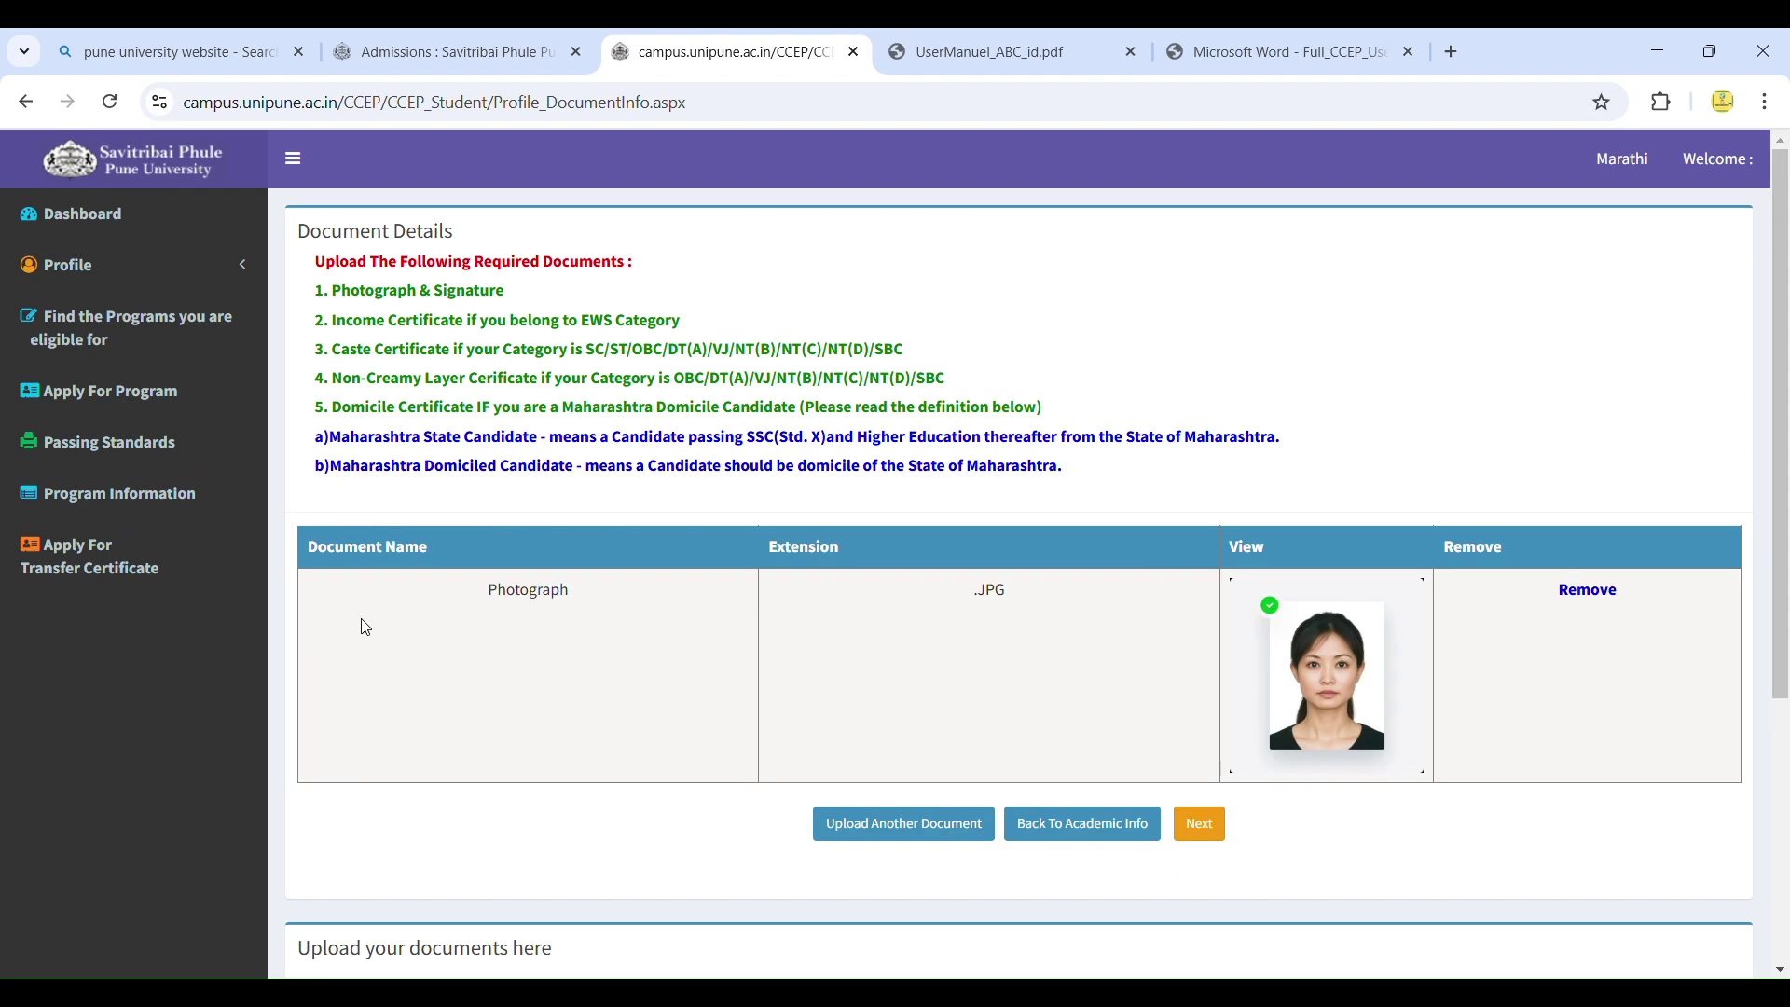
scroll(360, 619, "down", 5)
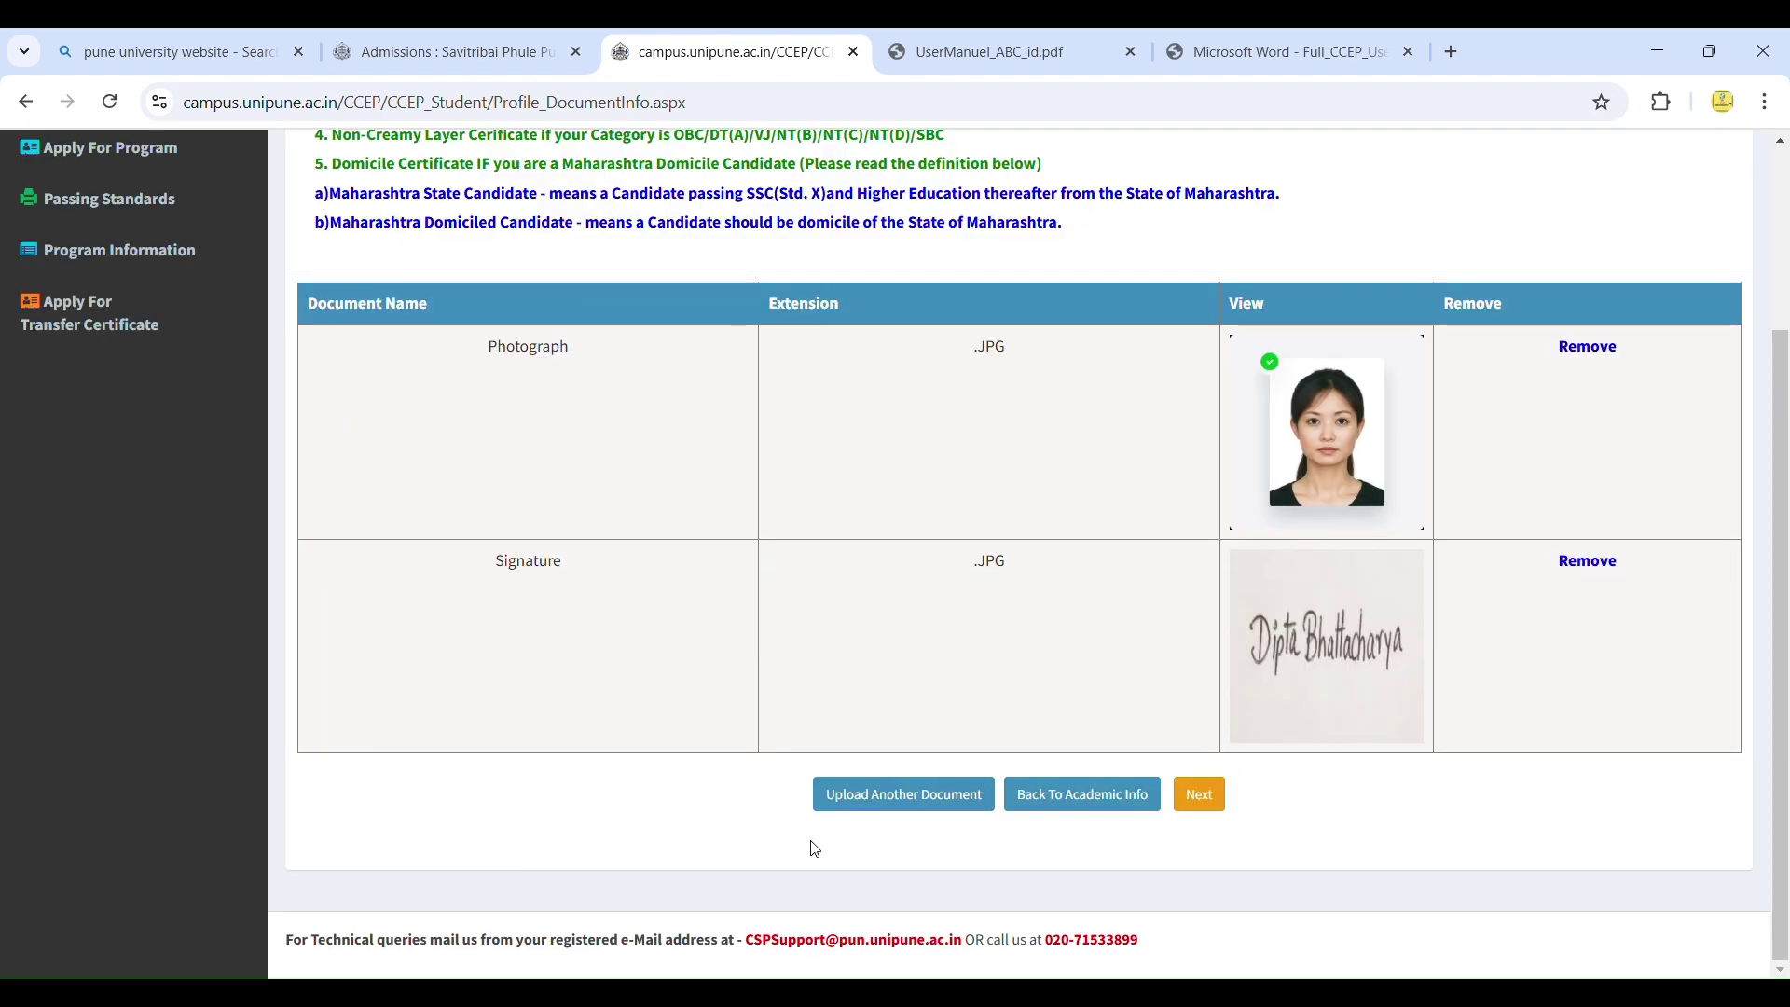
Upload the marksheet PDF as the S.S.C. Marksheet document and acknowledge the saved alert
left_click(834, 798)
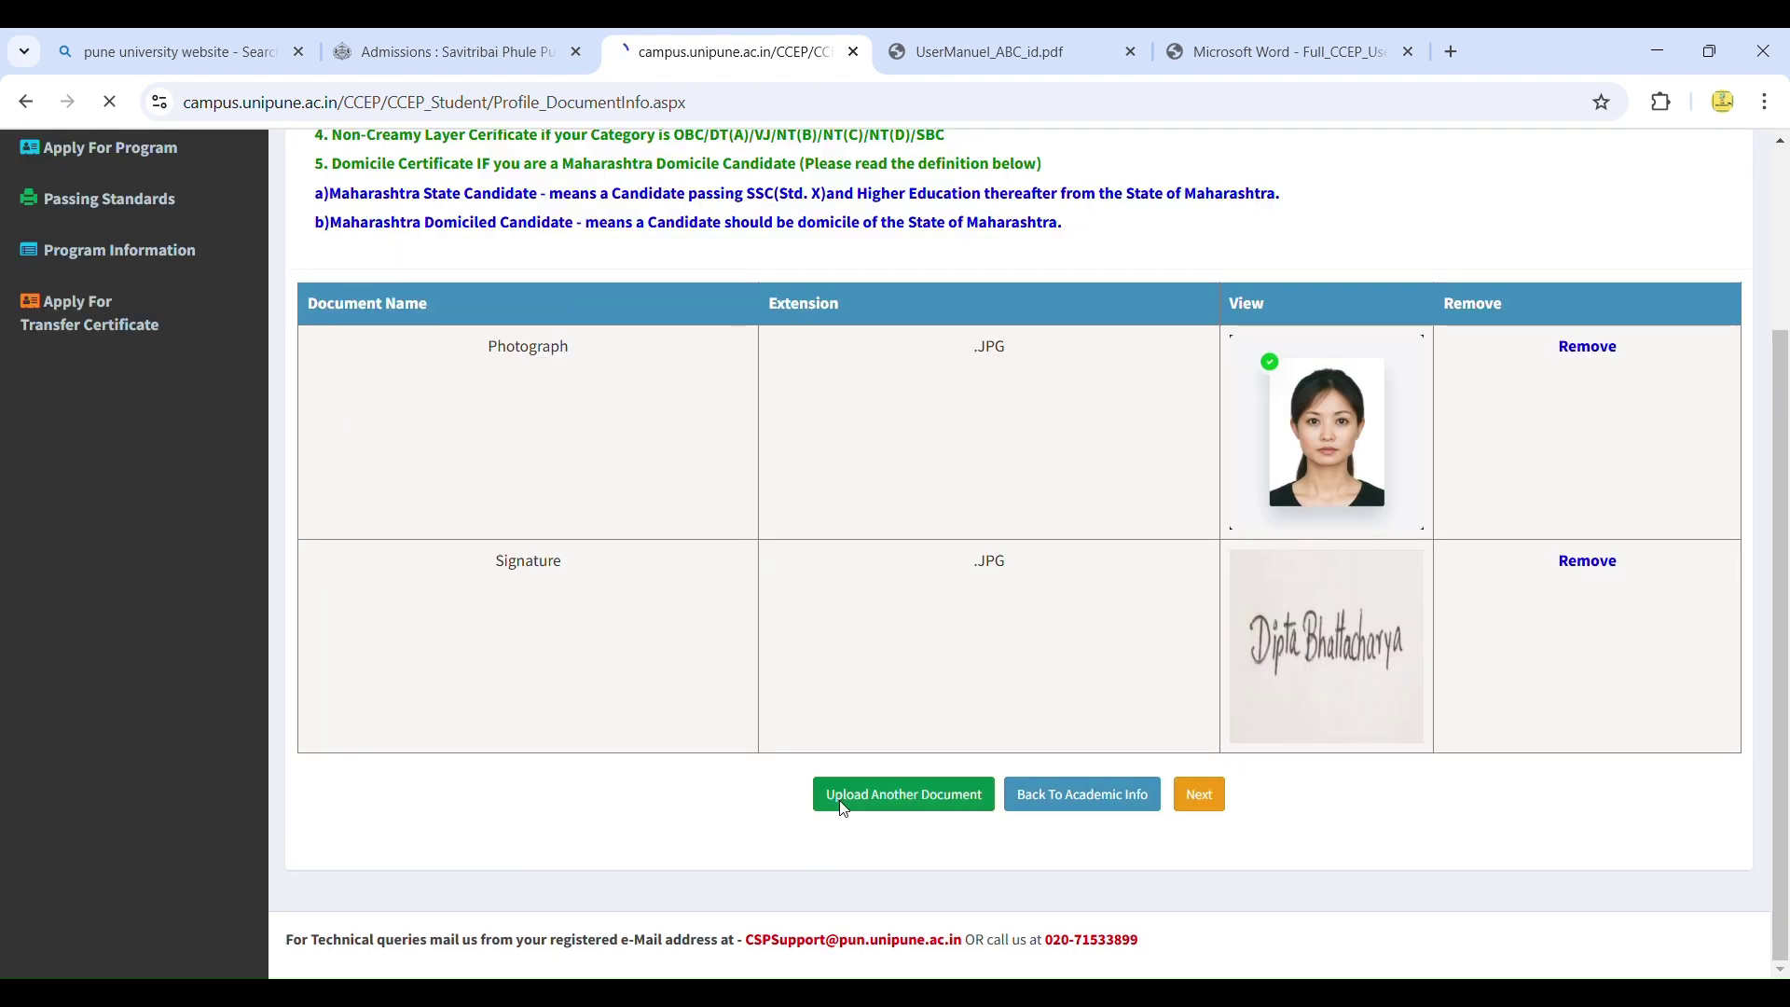
scroll(411, 558, "down", 5)
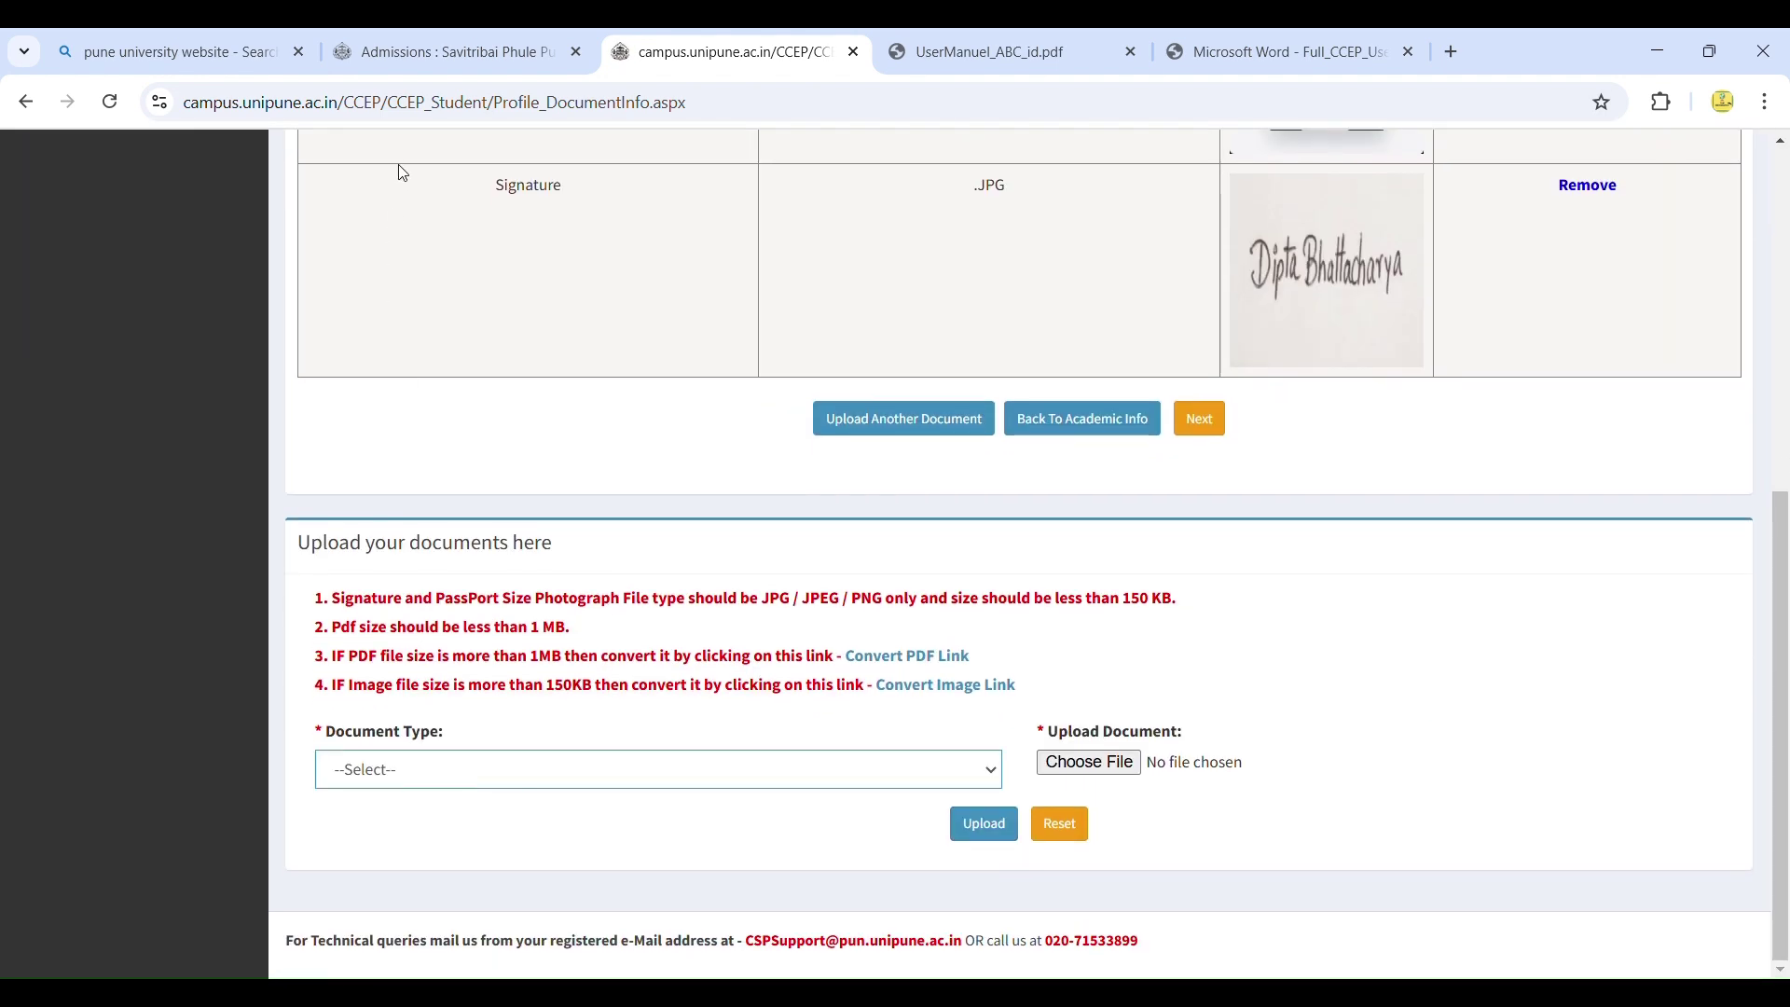
key("Down")
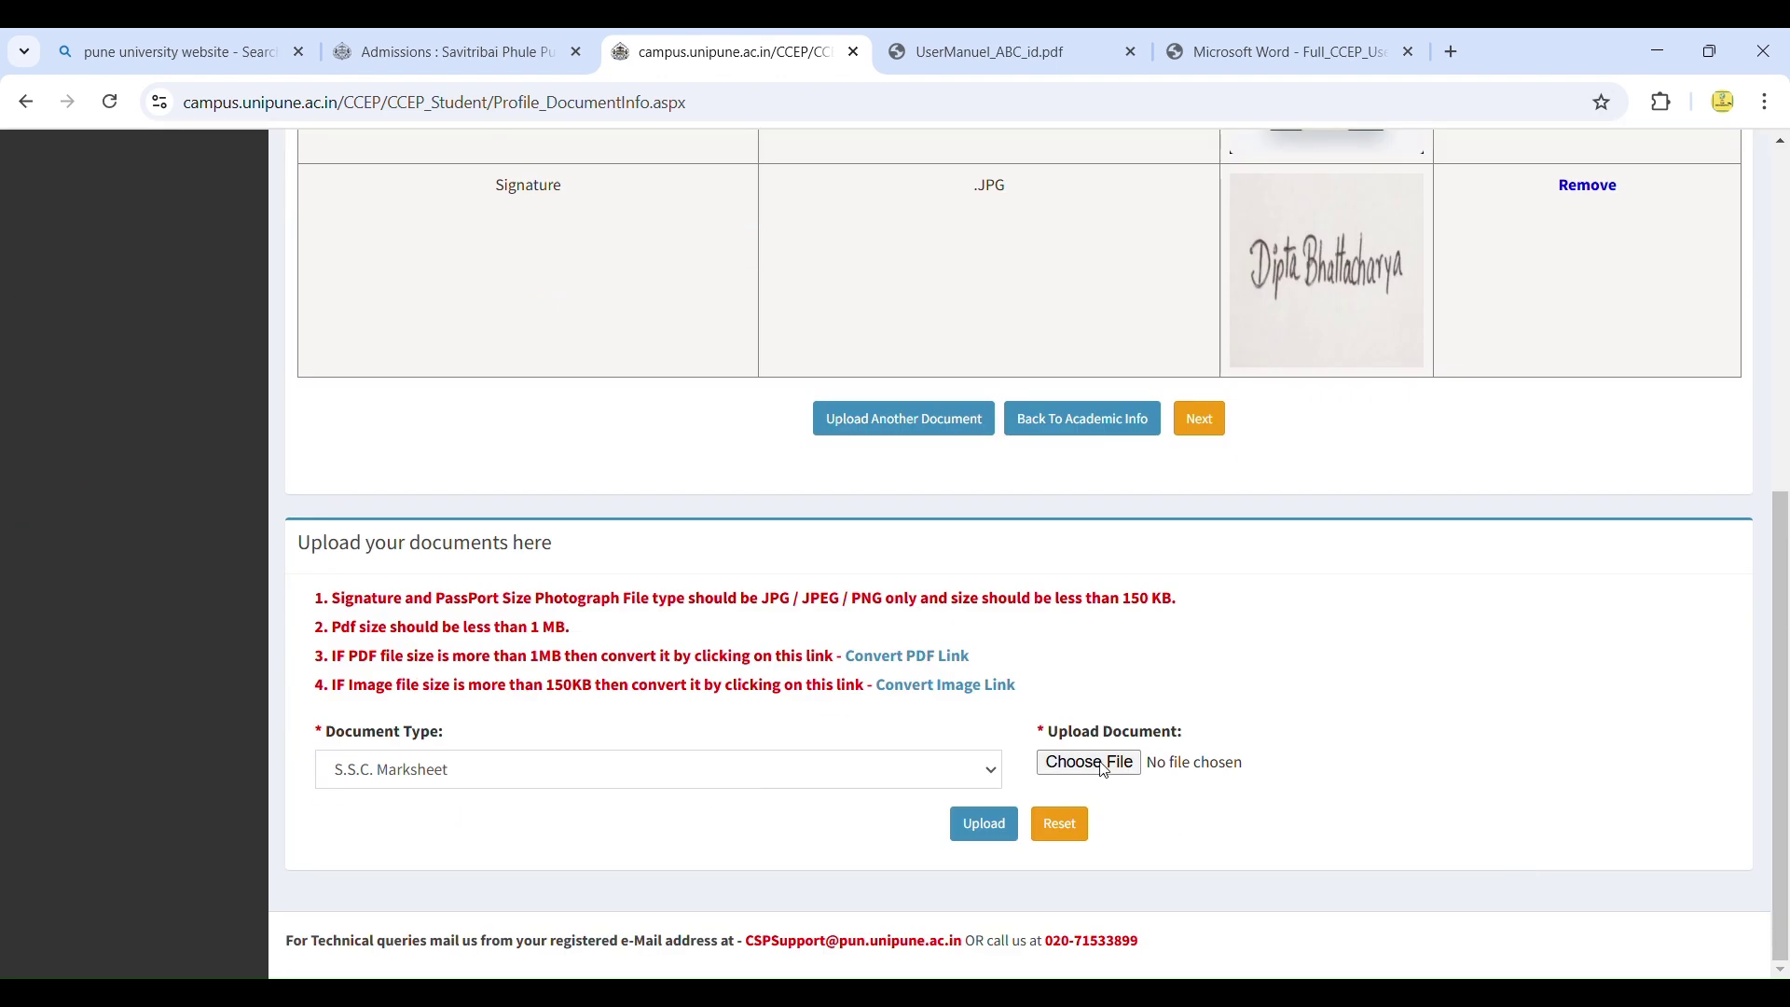
left_click(1104, 770)
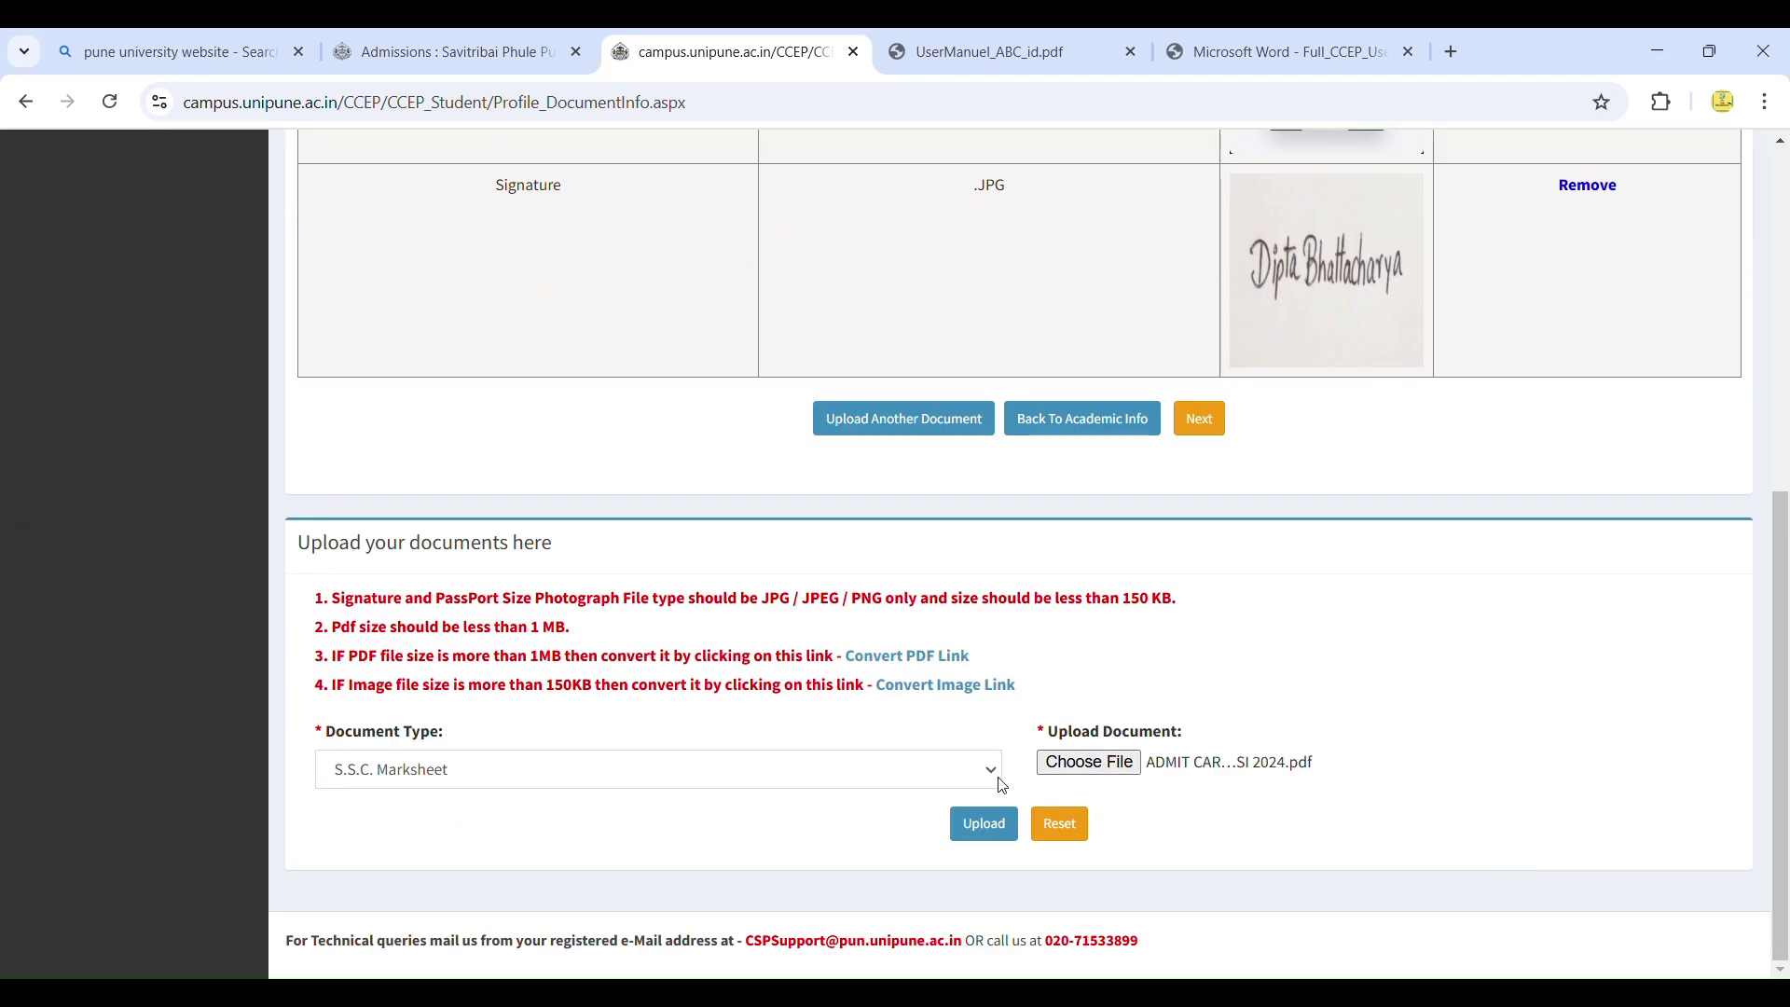
left_click(996, 826)
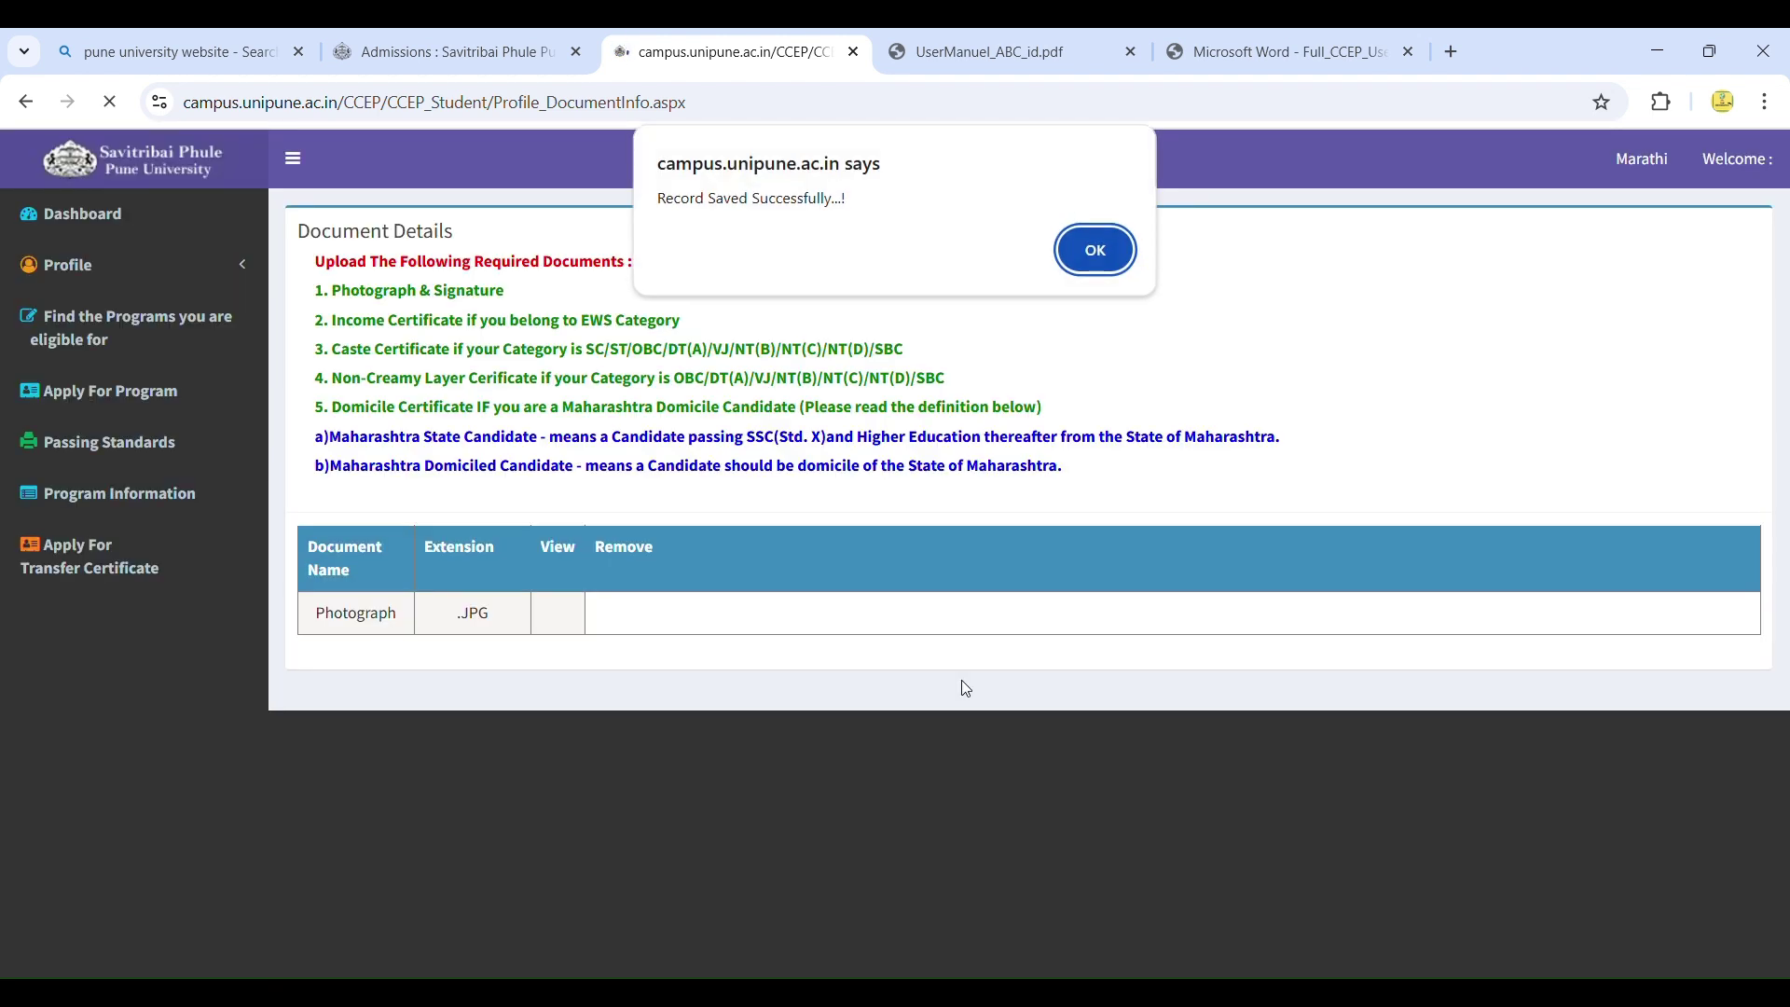
key("Return")
Start a new document upload and pick the H.S.C. marksheet PDF file
scroll(904, 652, "down", 3)
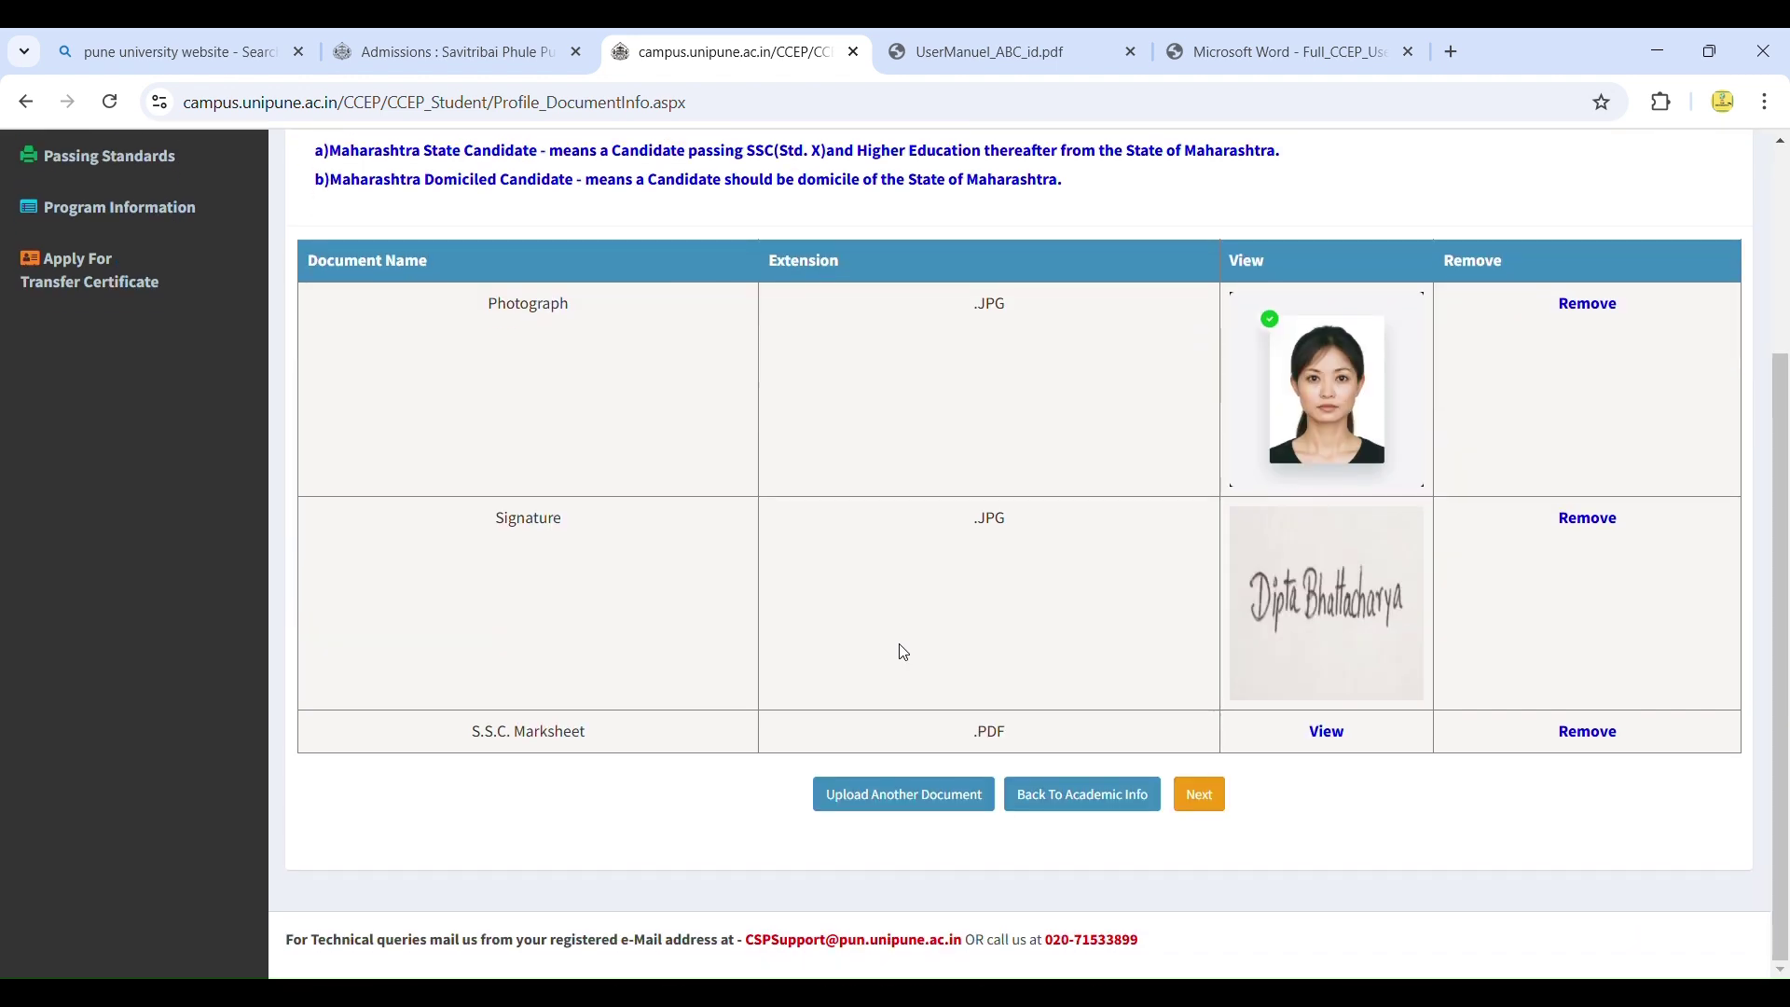
left_click(862, 794)
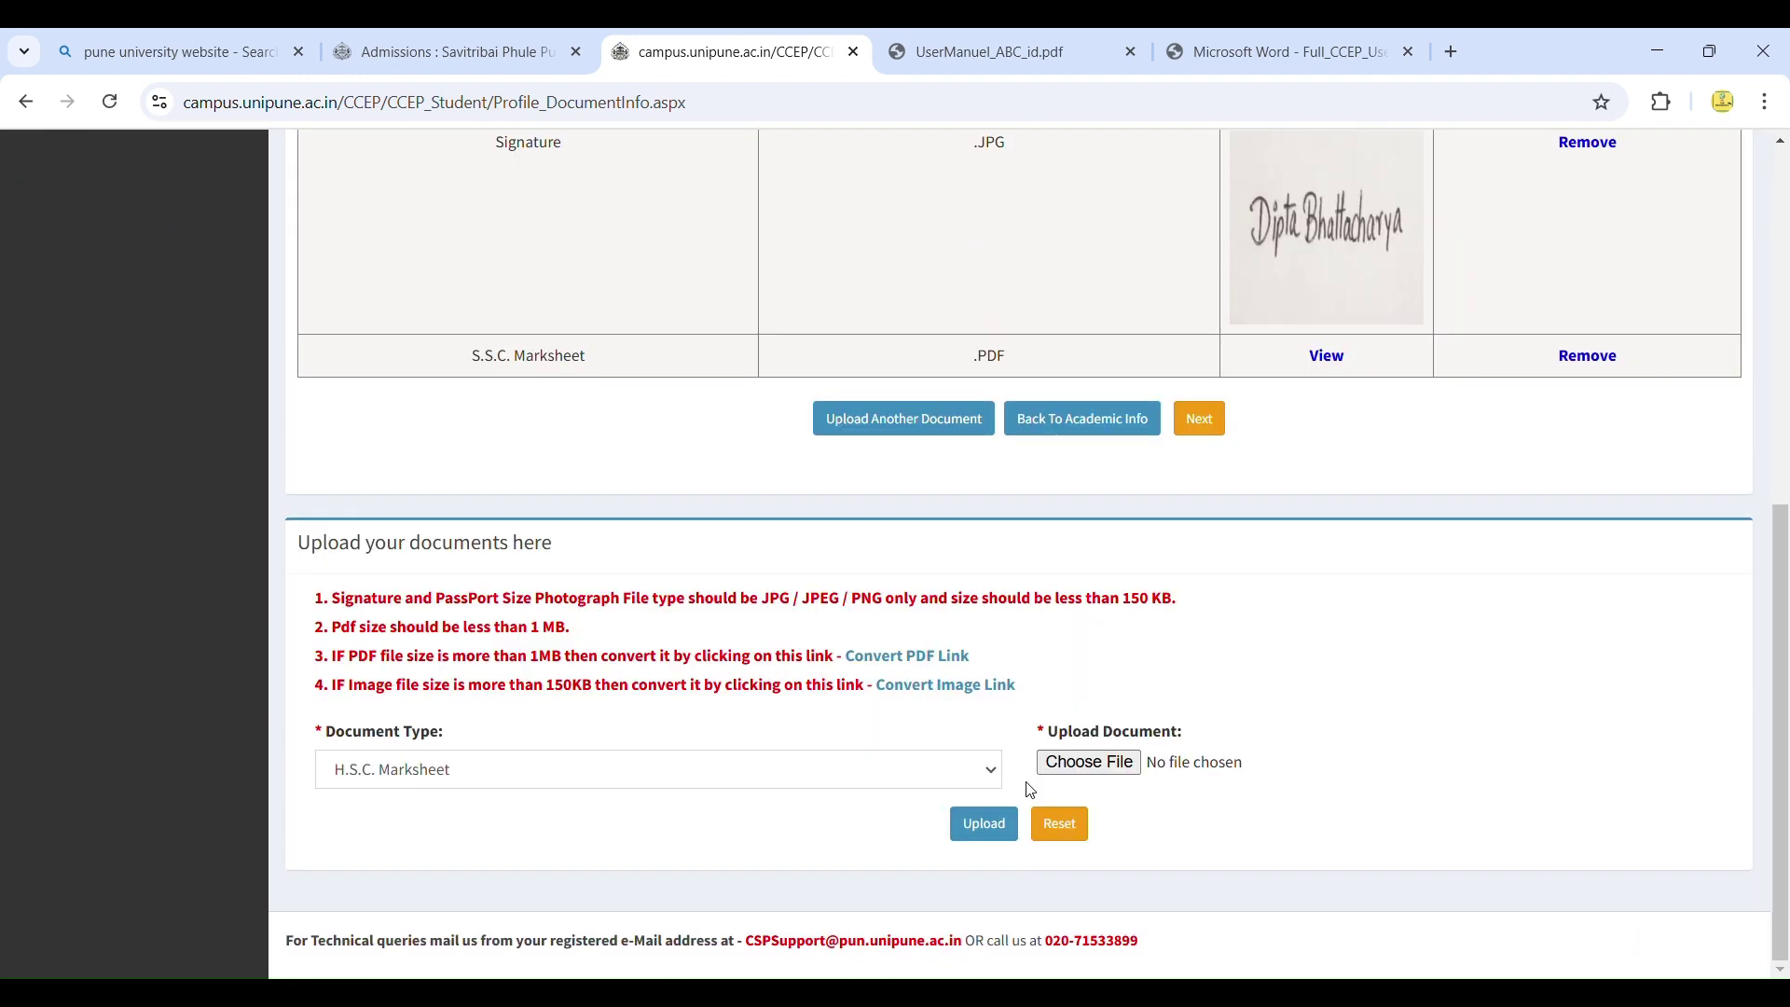
left_click(1091, 766)
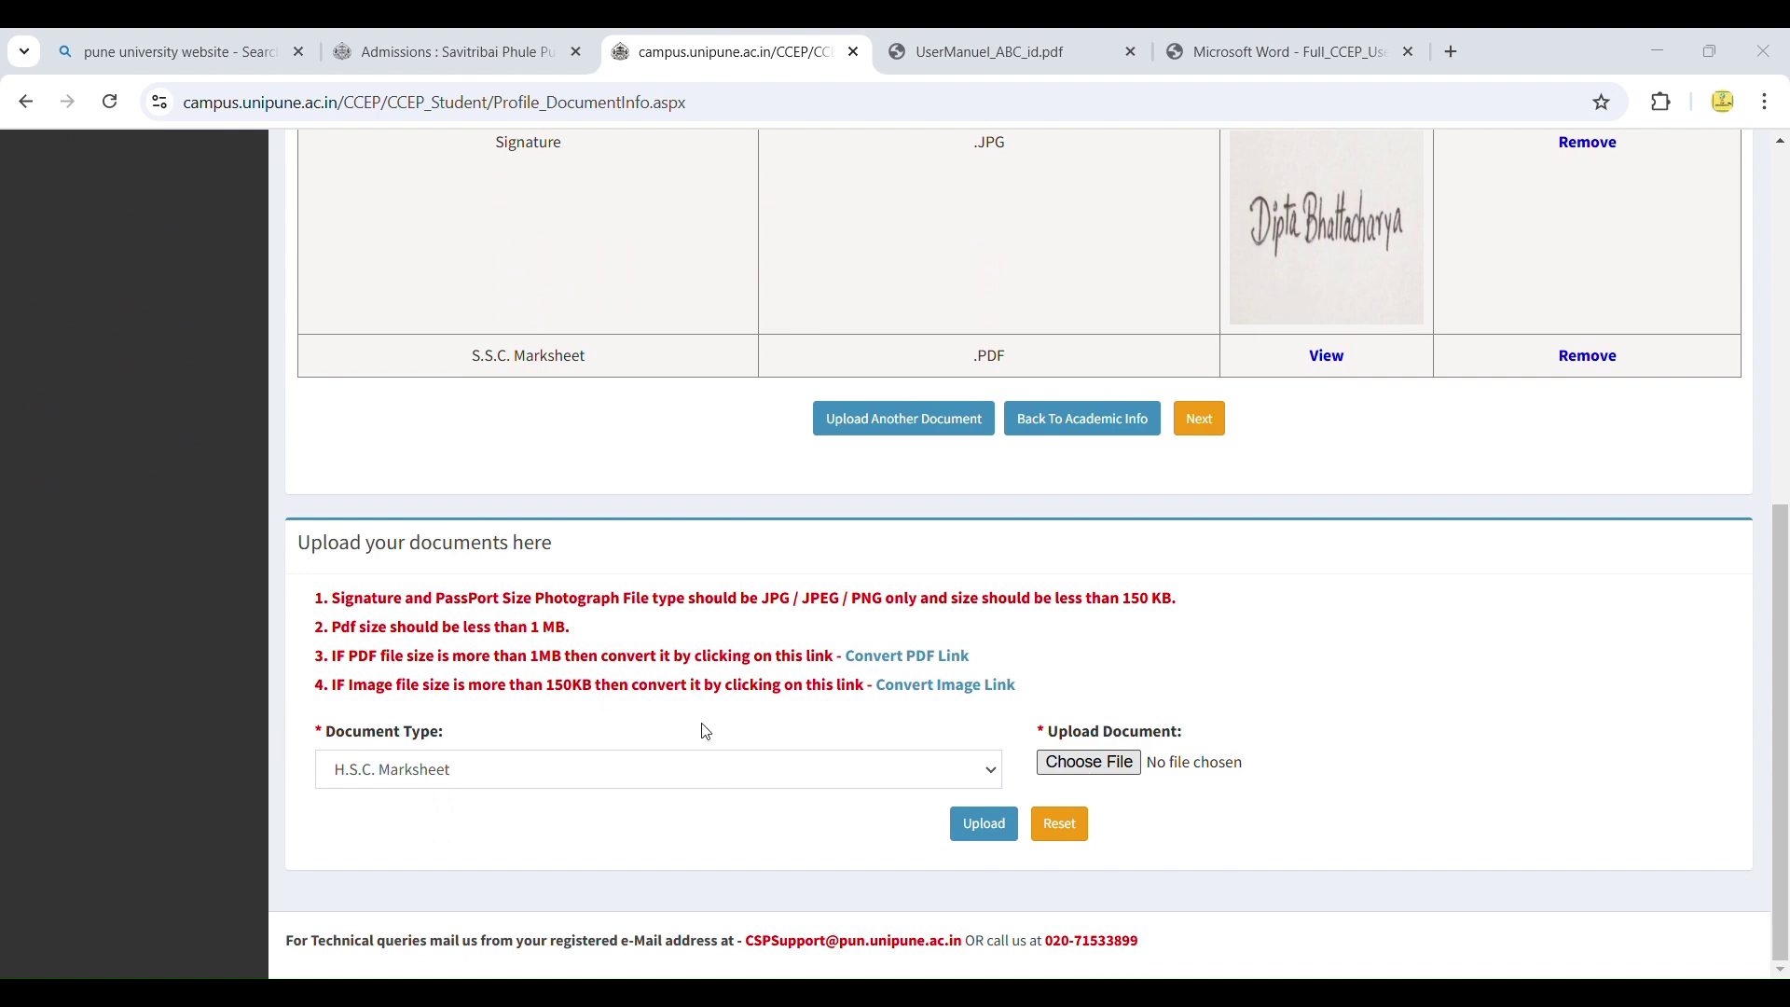
double_click(128, 651)
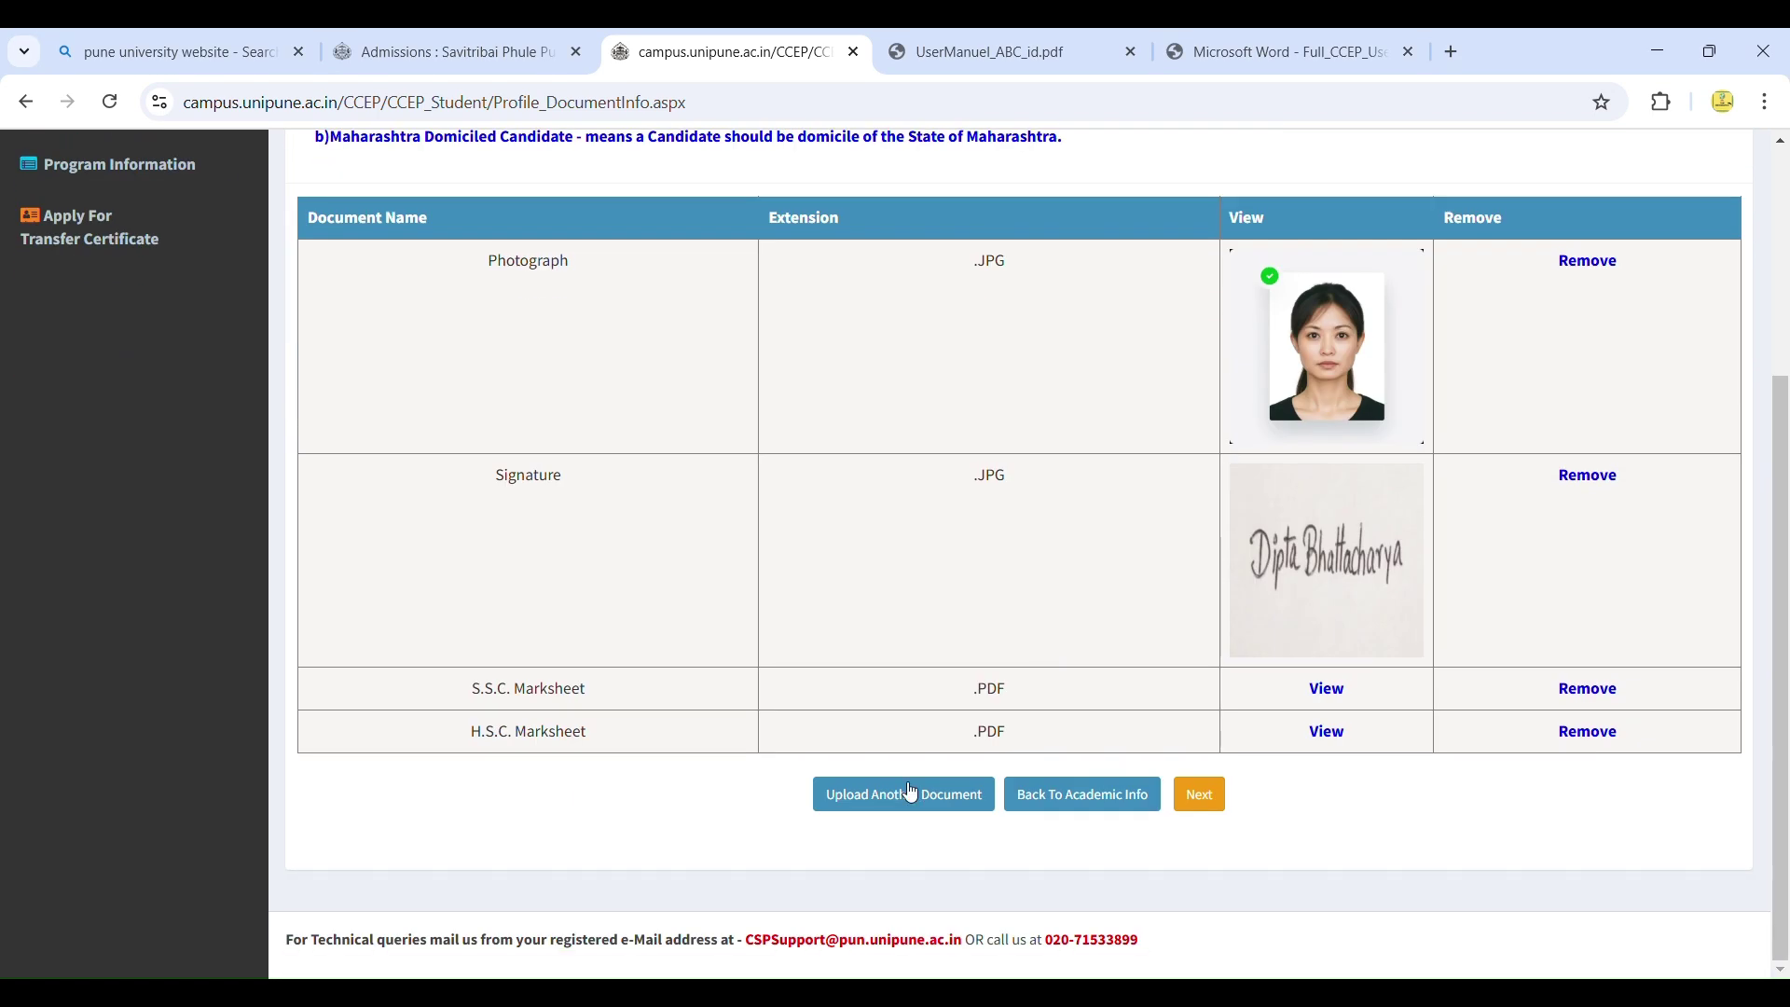
Complete the H.S.C. and Last Qualifying Exam Marksheet PDF uploads, acknowledging each saved alert
left_click(909, 794)
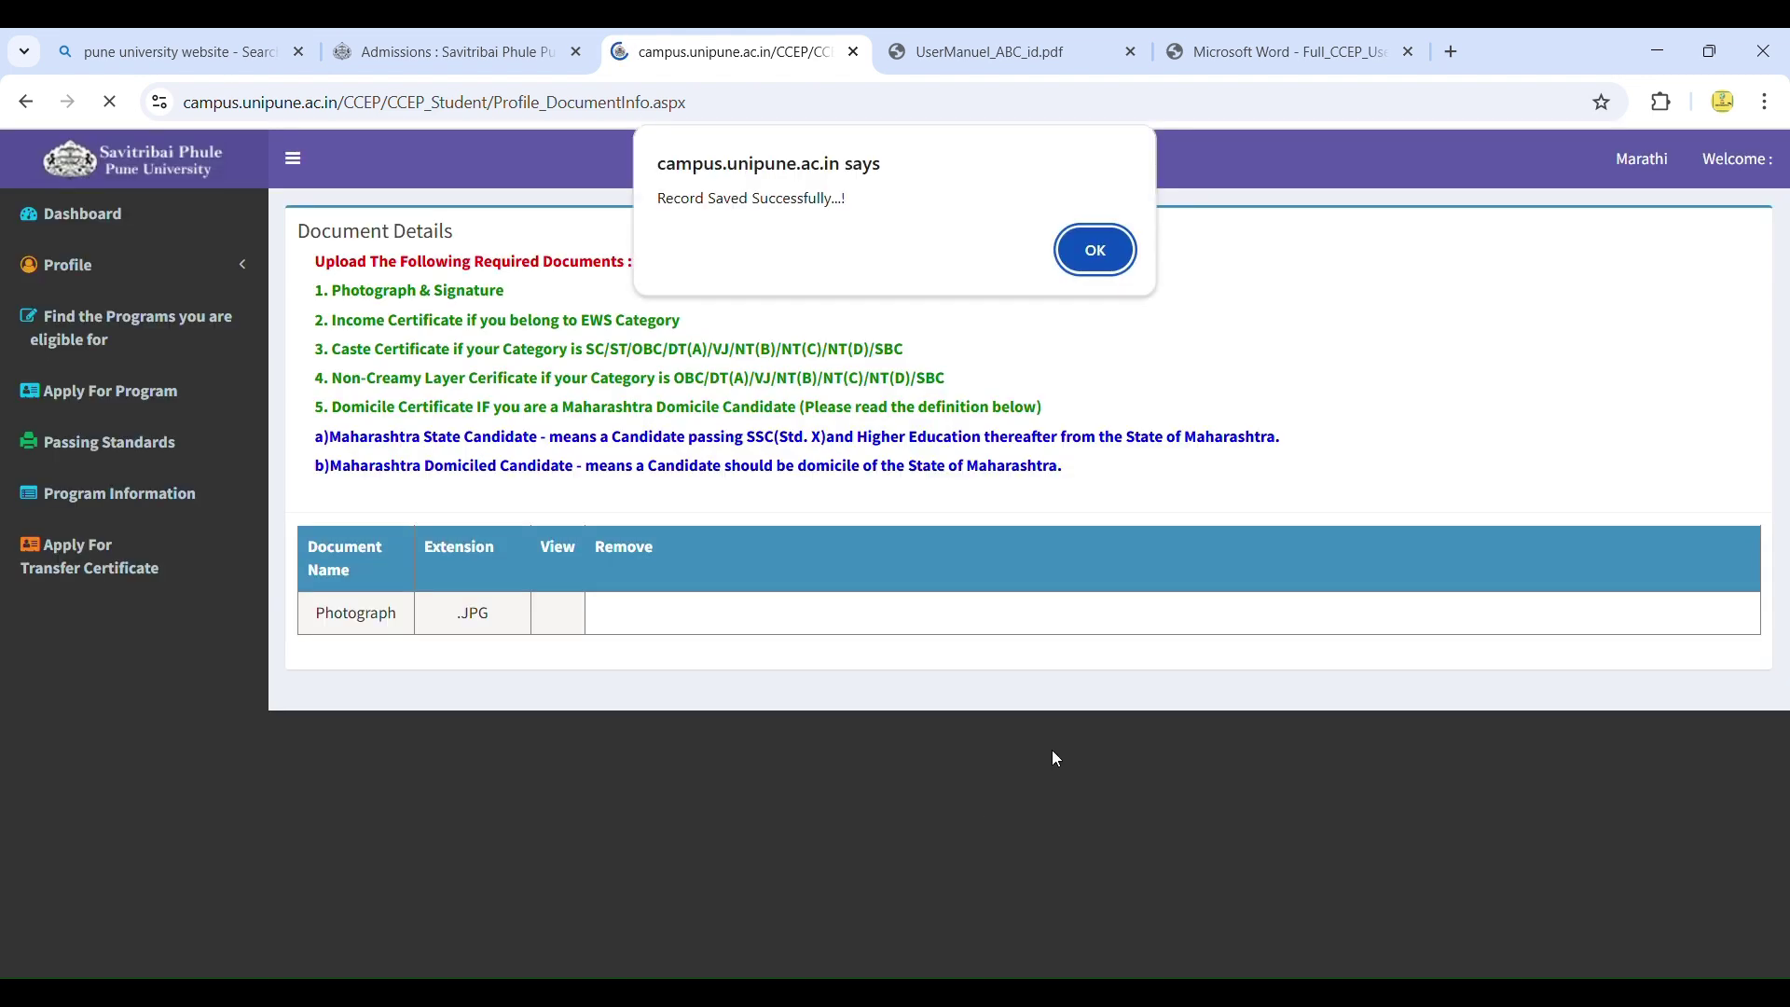
left_click(1108, 252)
scroll(1109, 616, "down", 4)
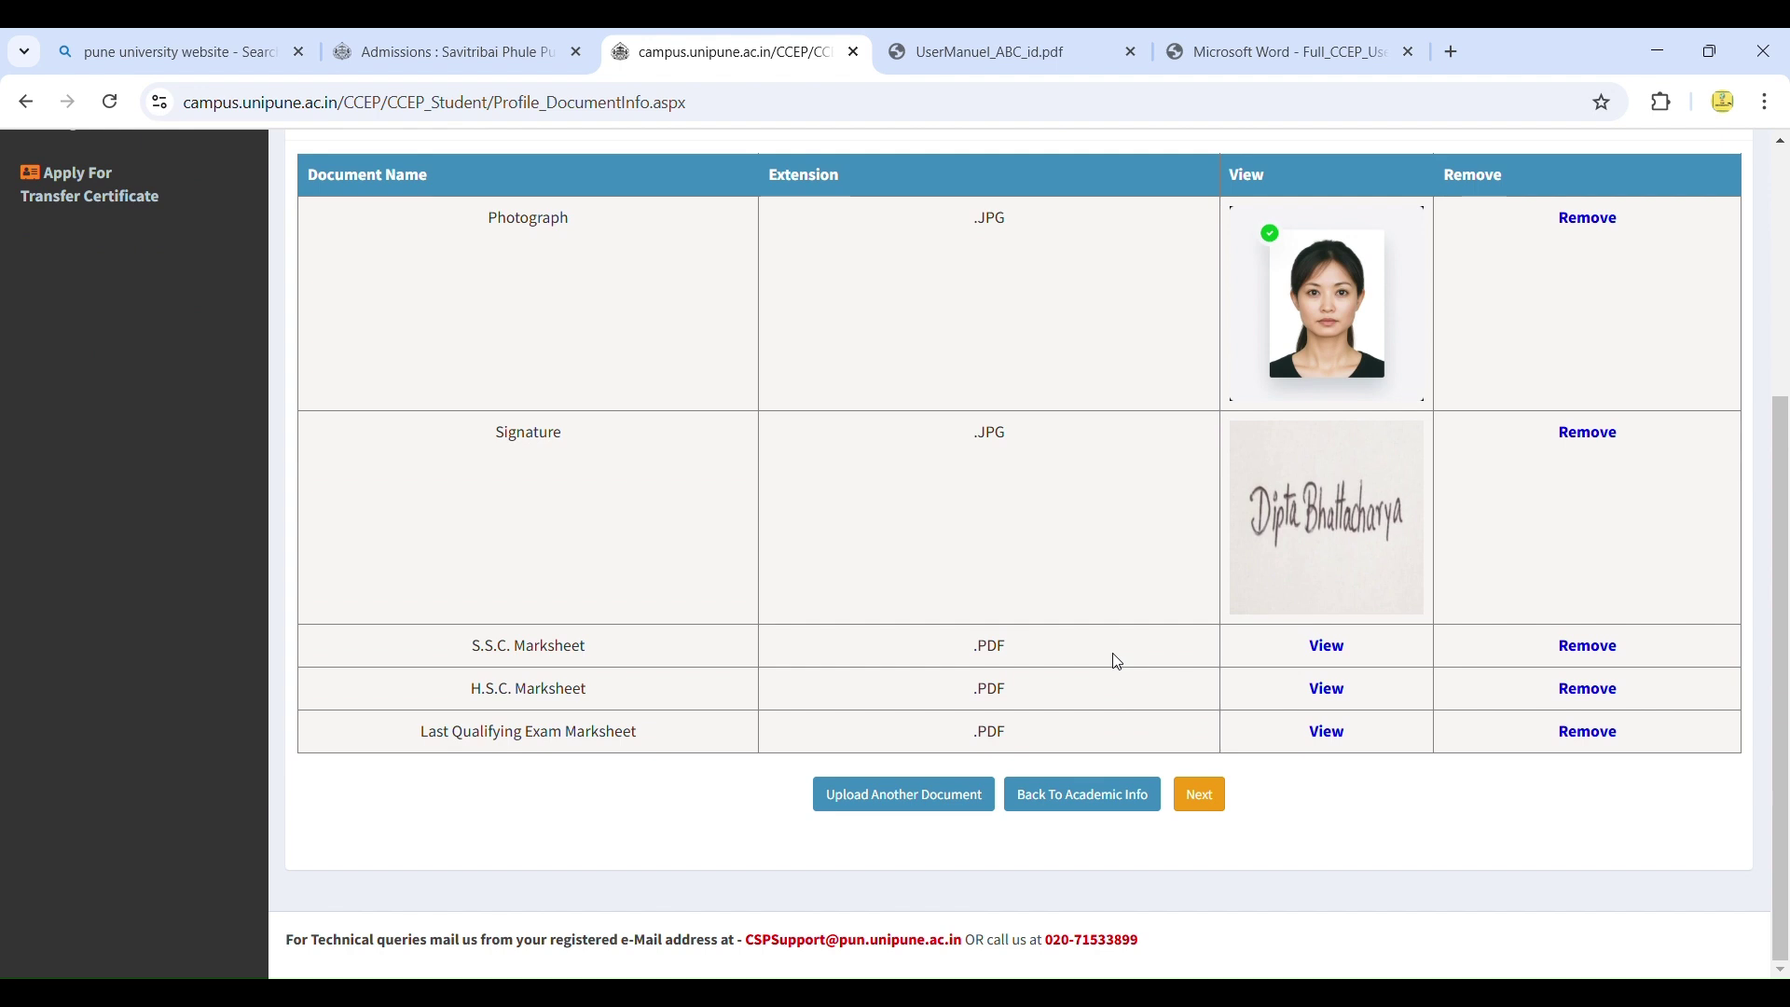
left_click(918, 796)
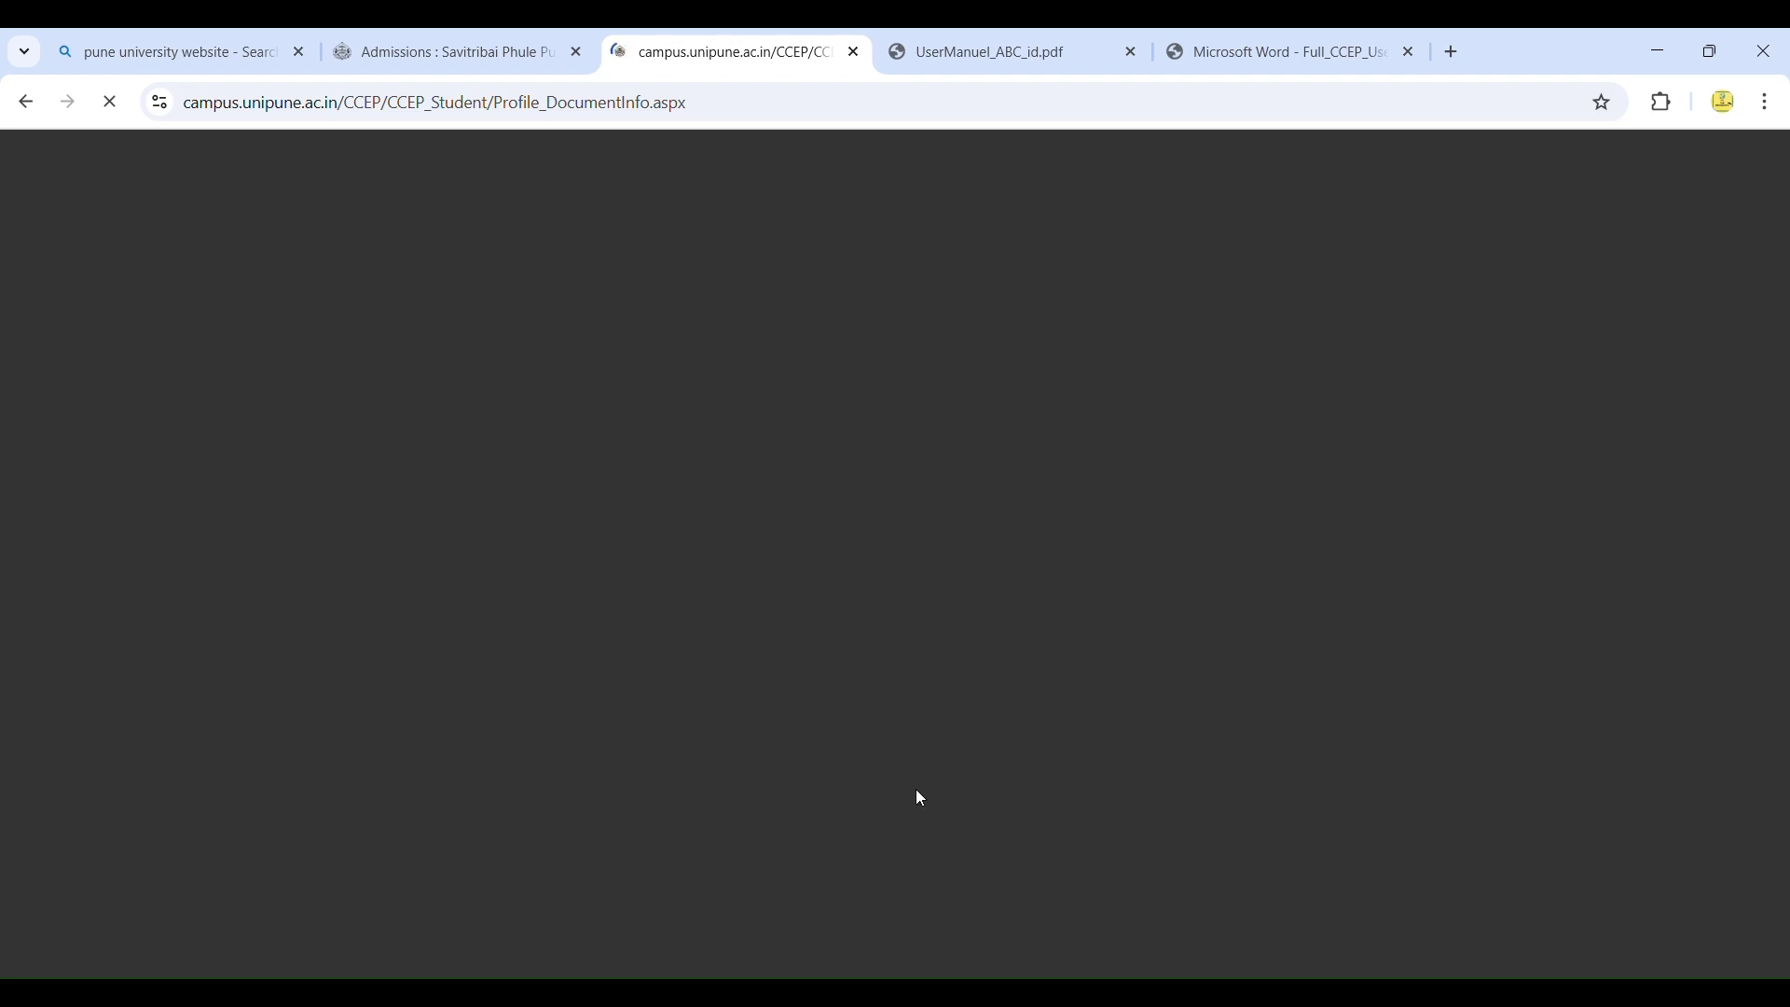
scroll(573, 809, "down", 2)
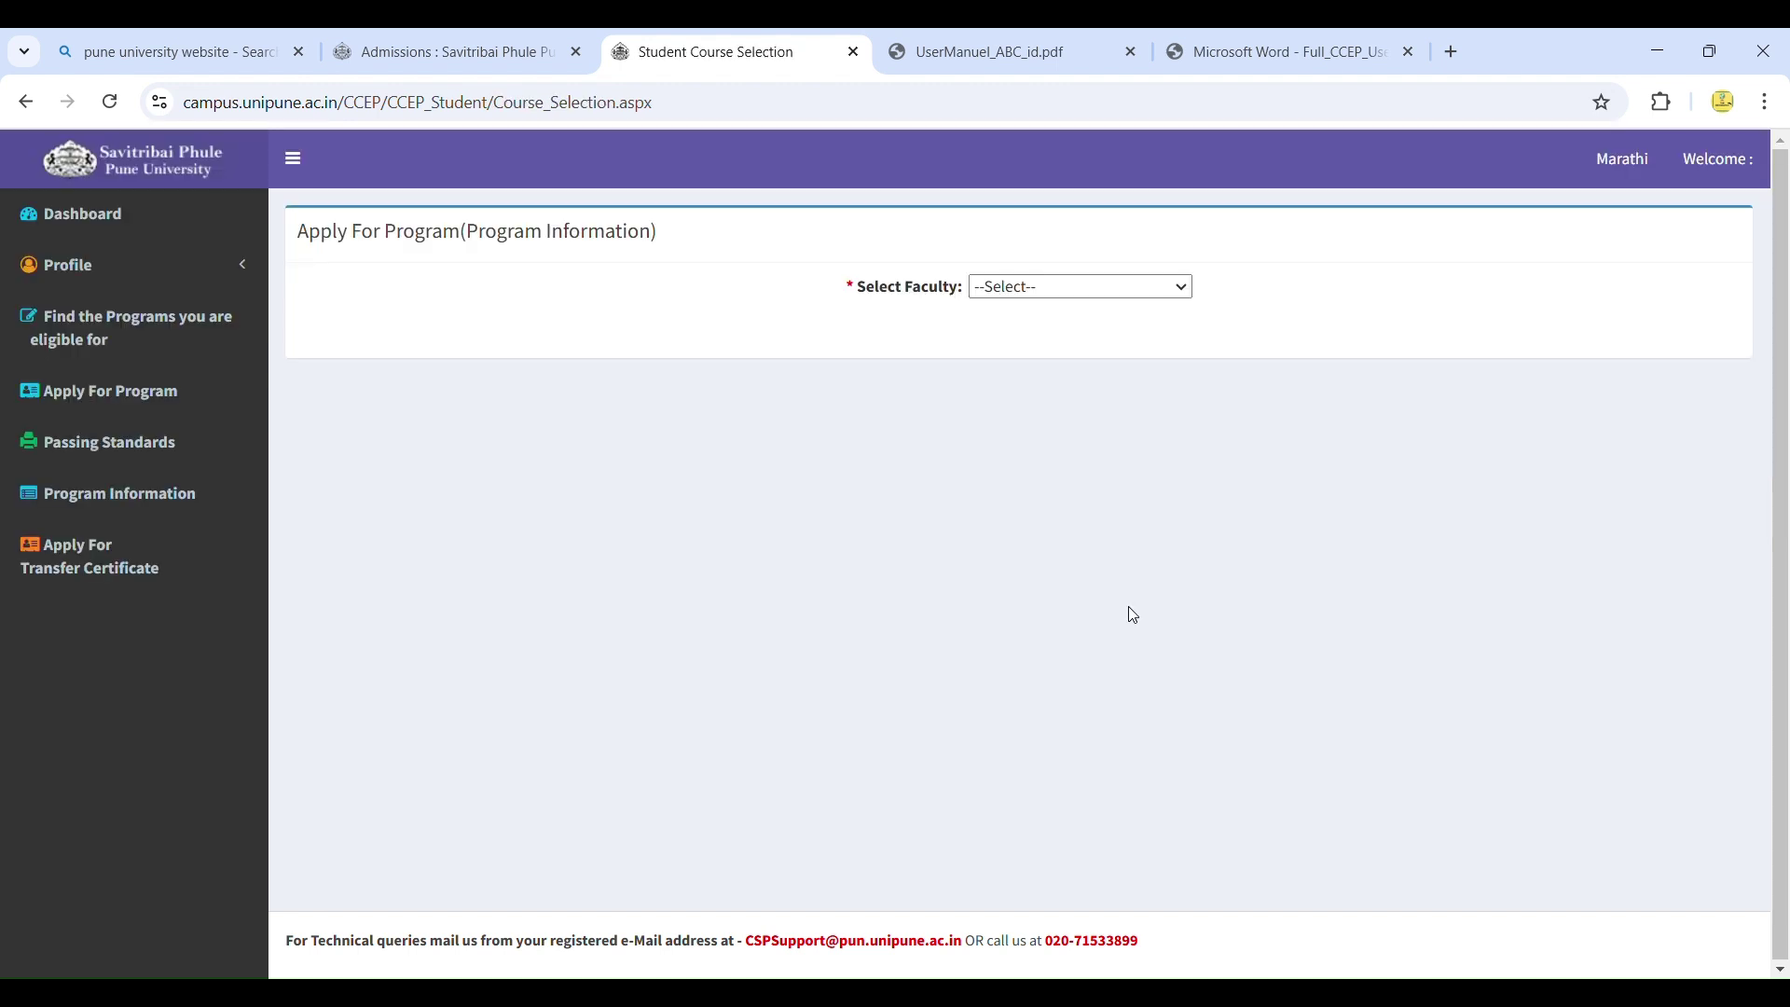
Choose Science and Technology, list Post Graduate programs, and apply for M.Sc. Geoinformatics
left_click(1055, 304)
left_click(1067, 376)
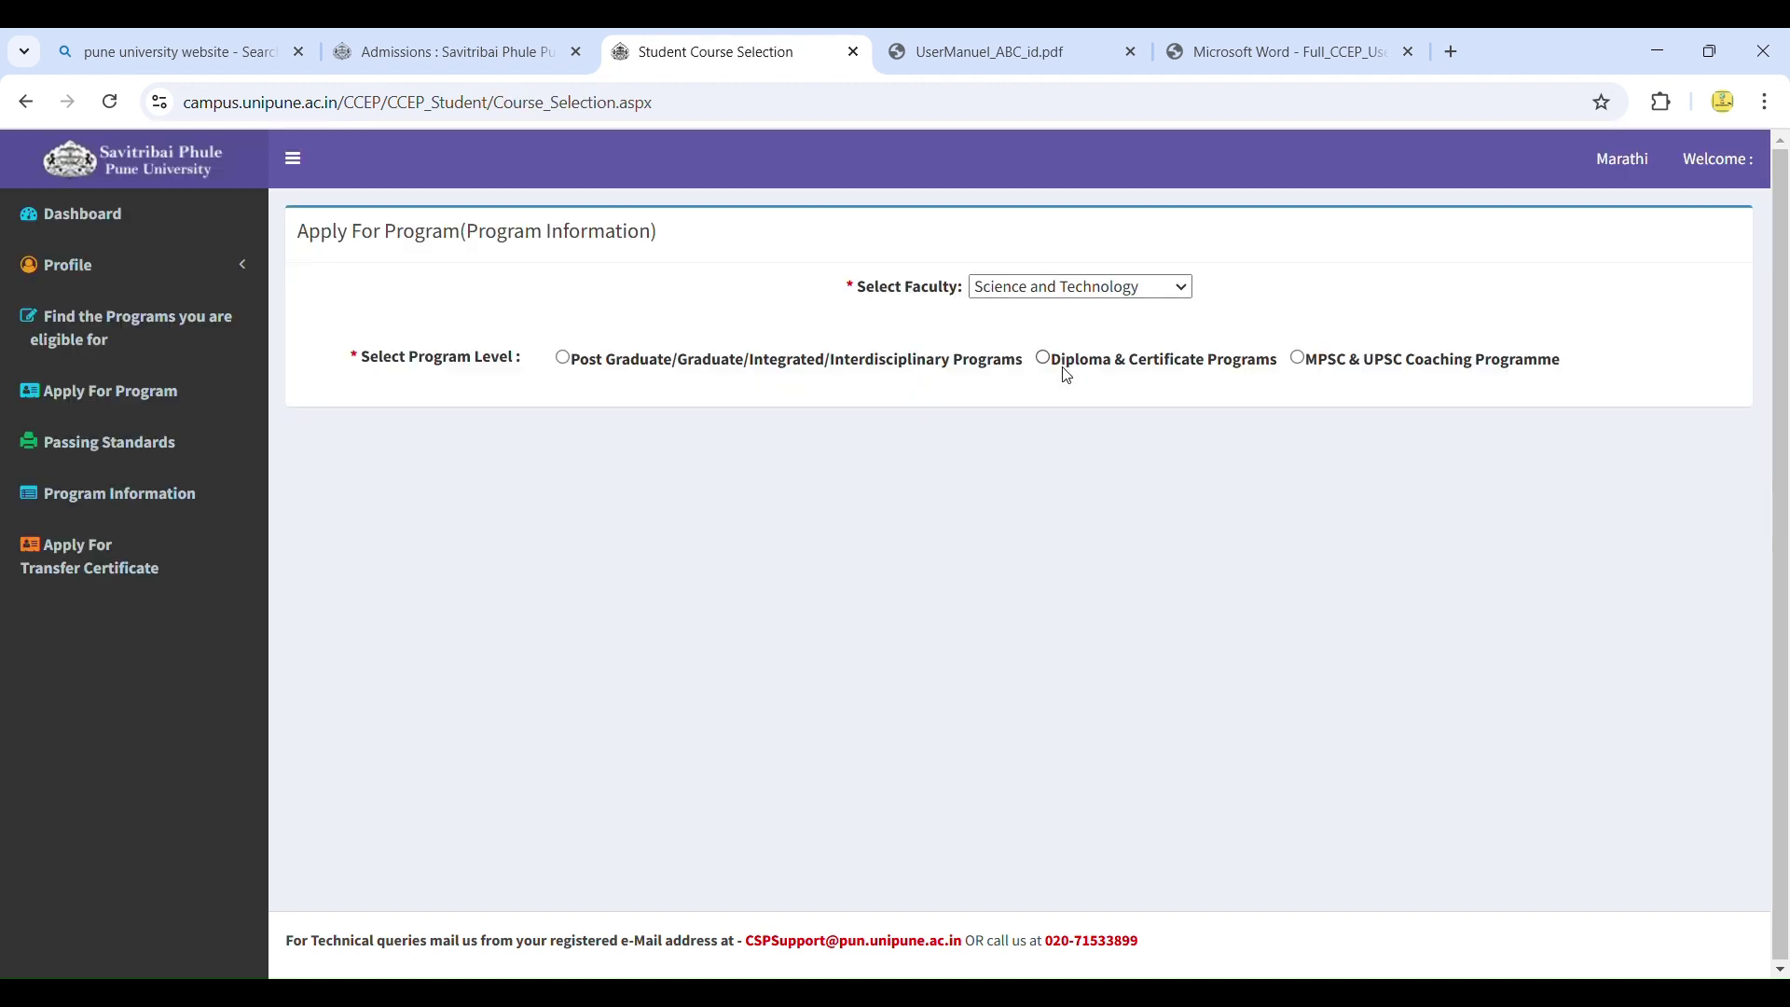
left_click(563, 360)
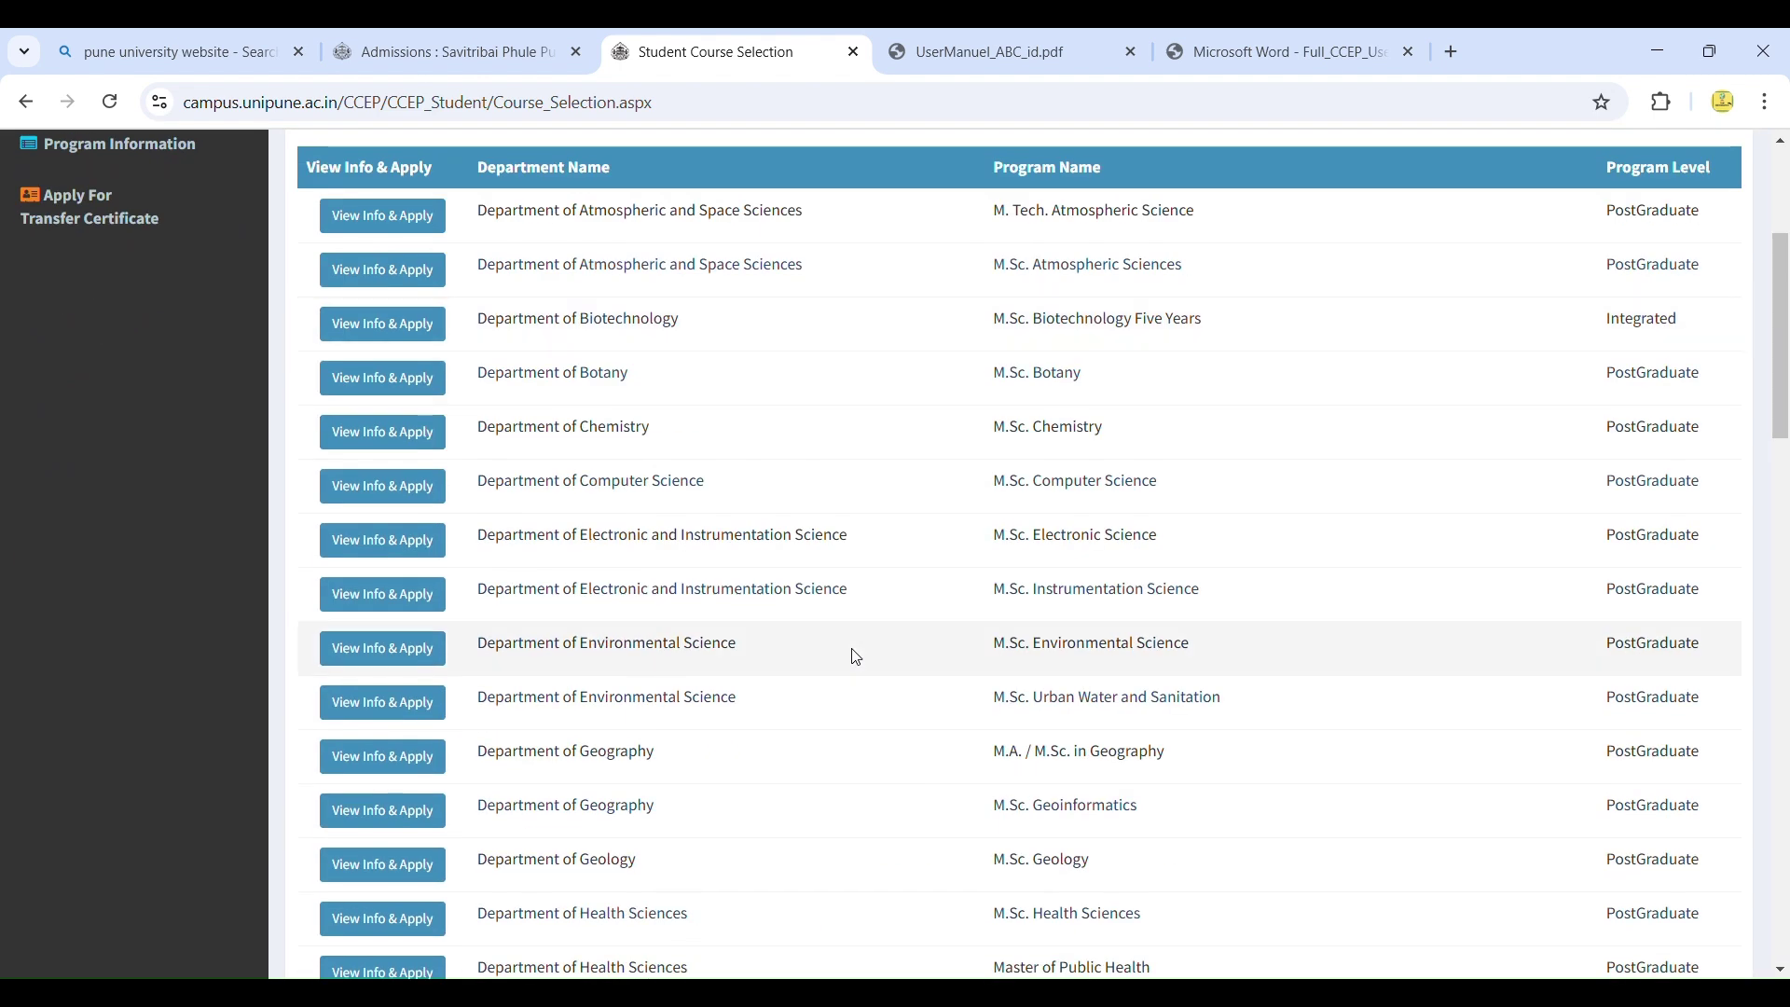
scroll(854, 656, "down", 2)
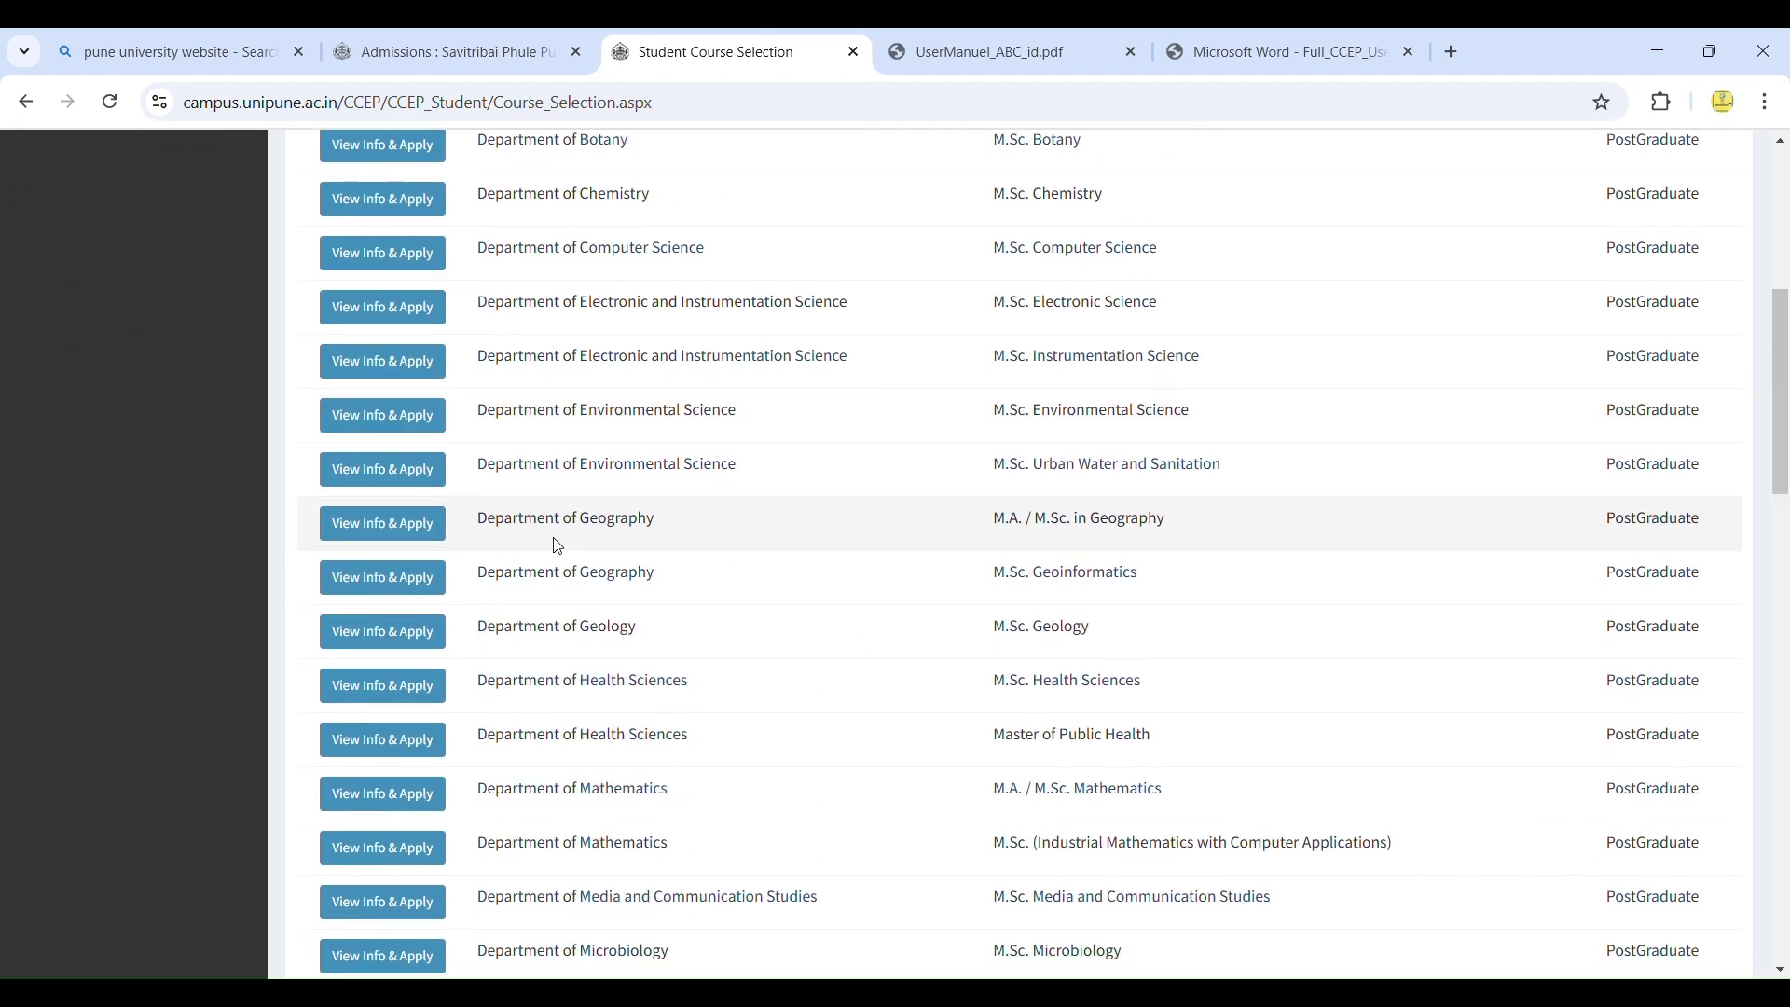
left_click(414, 587)
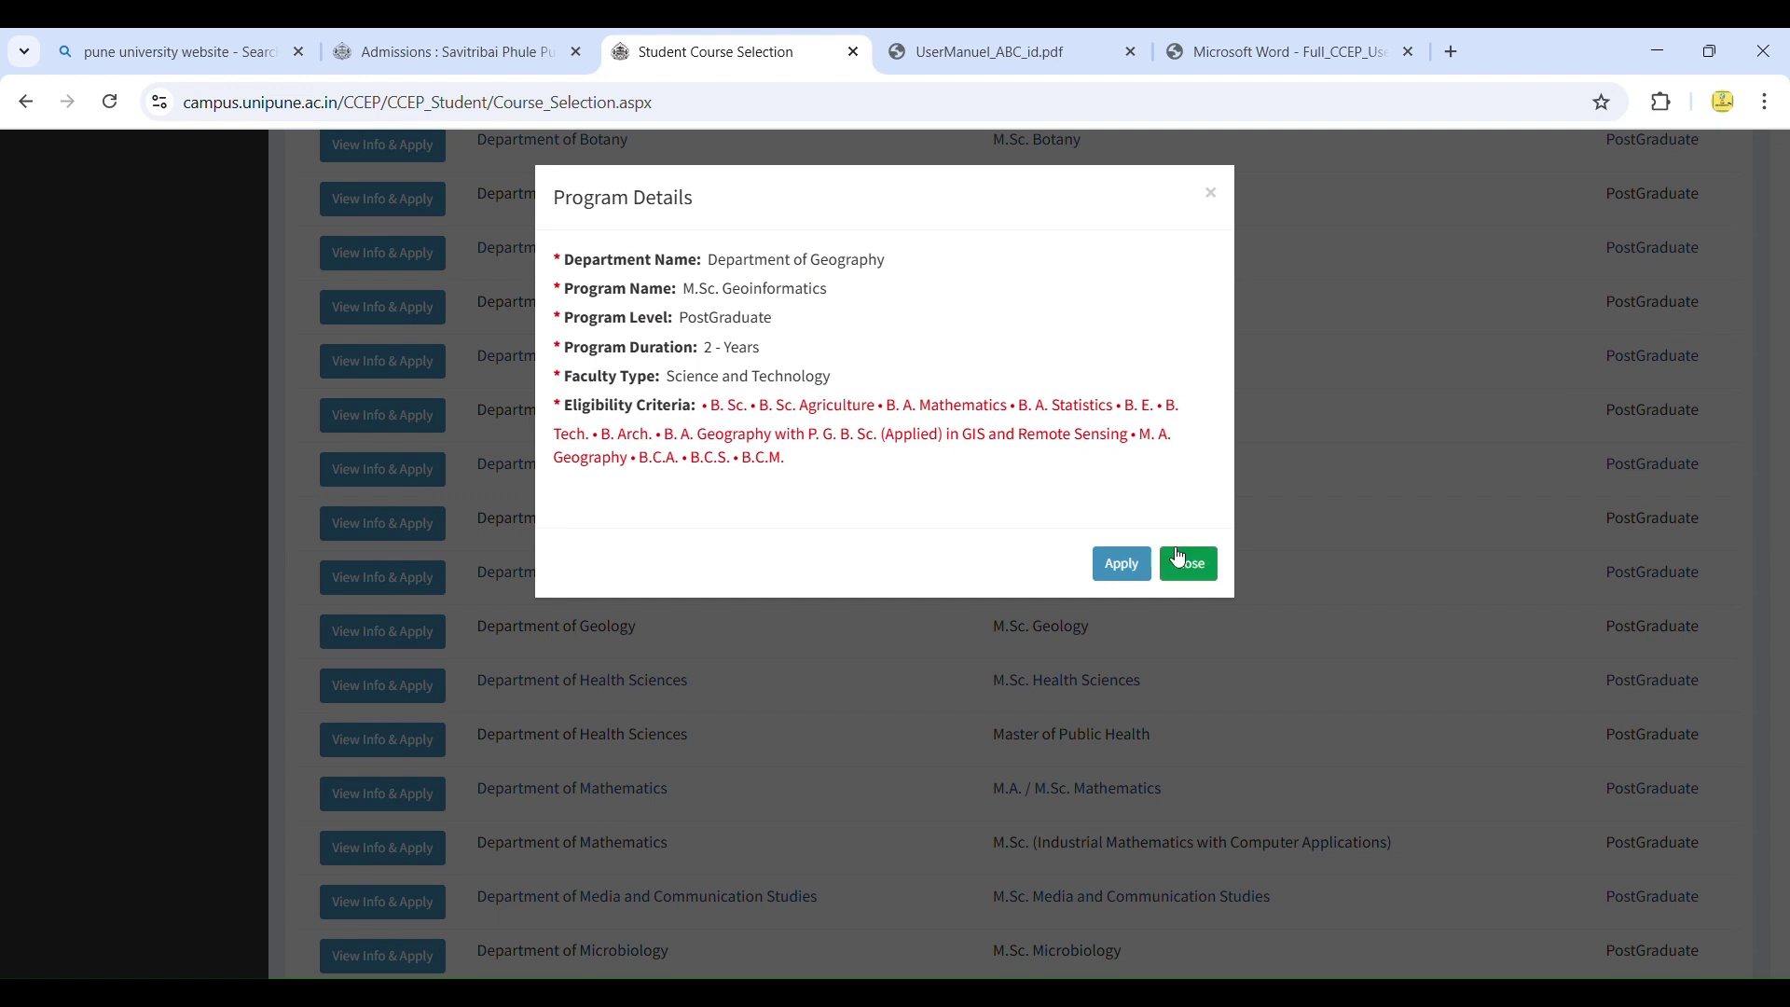
left_click(1123, 565)
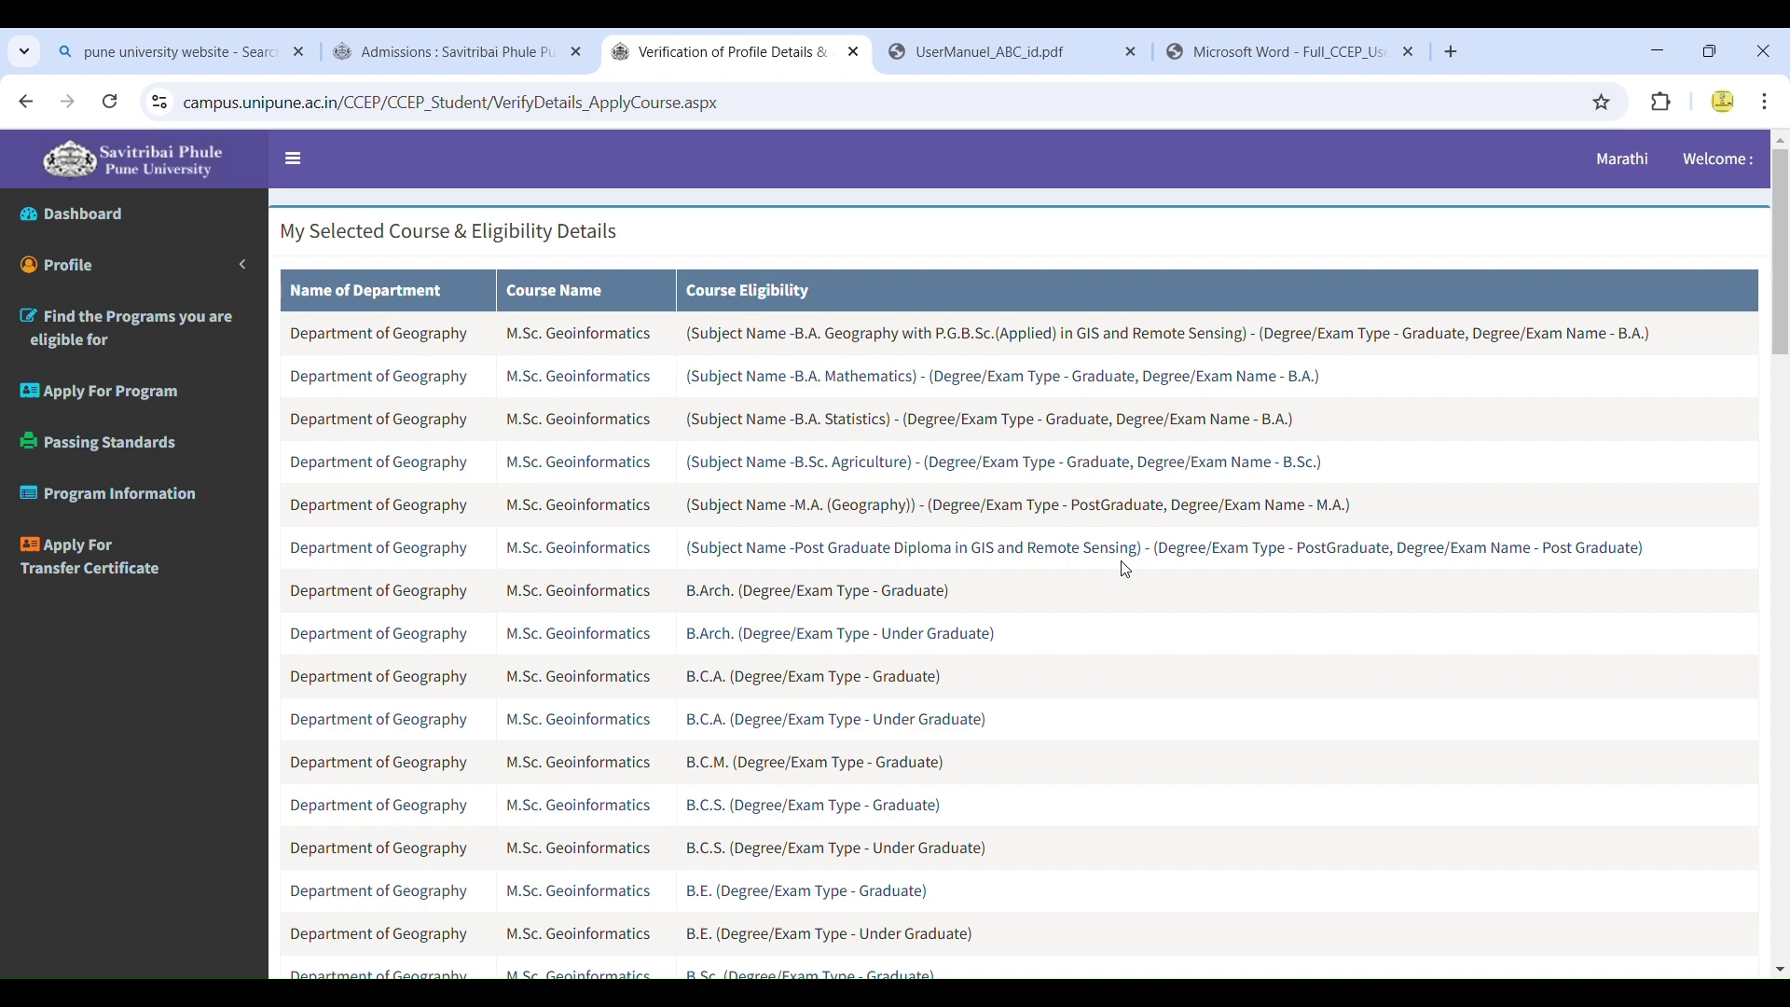
scroll(1127, 570, "down", 20)
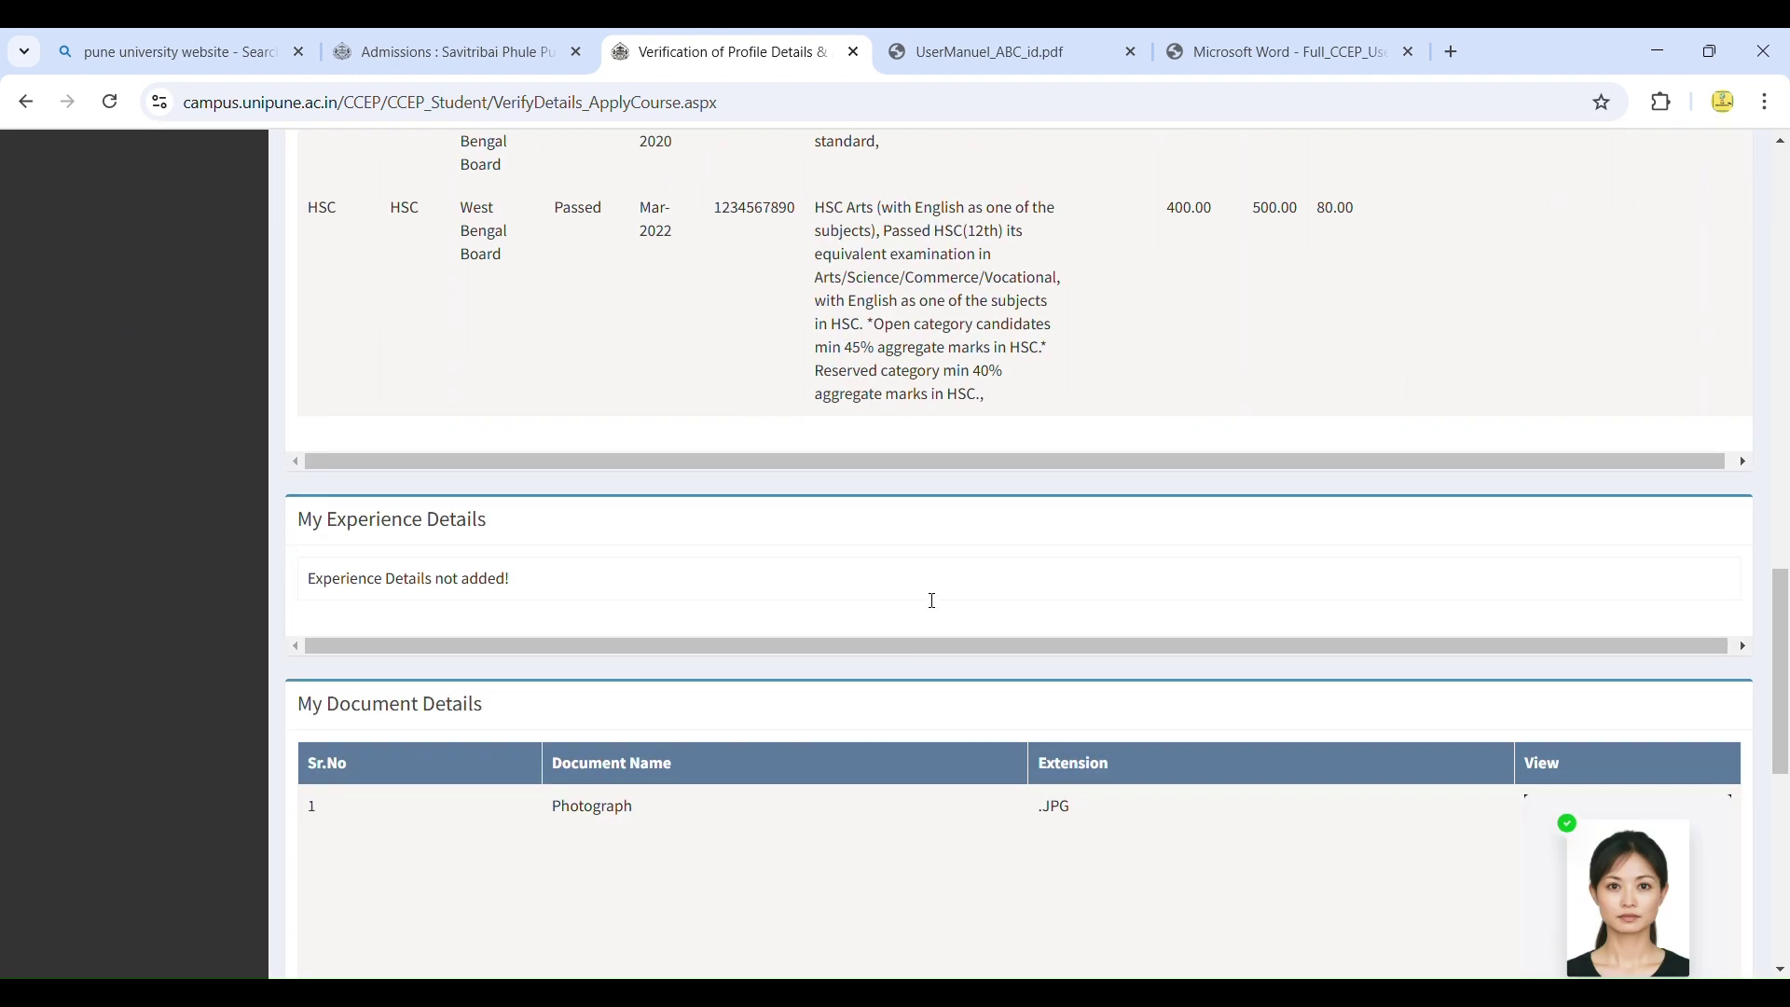
scroll(933, 601, "down", 8)
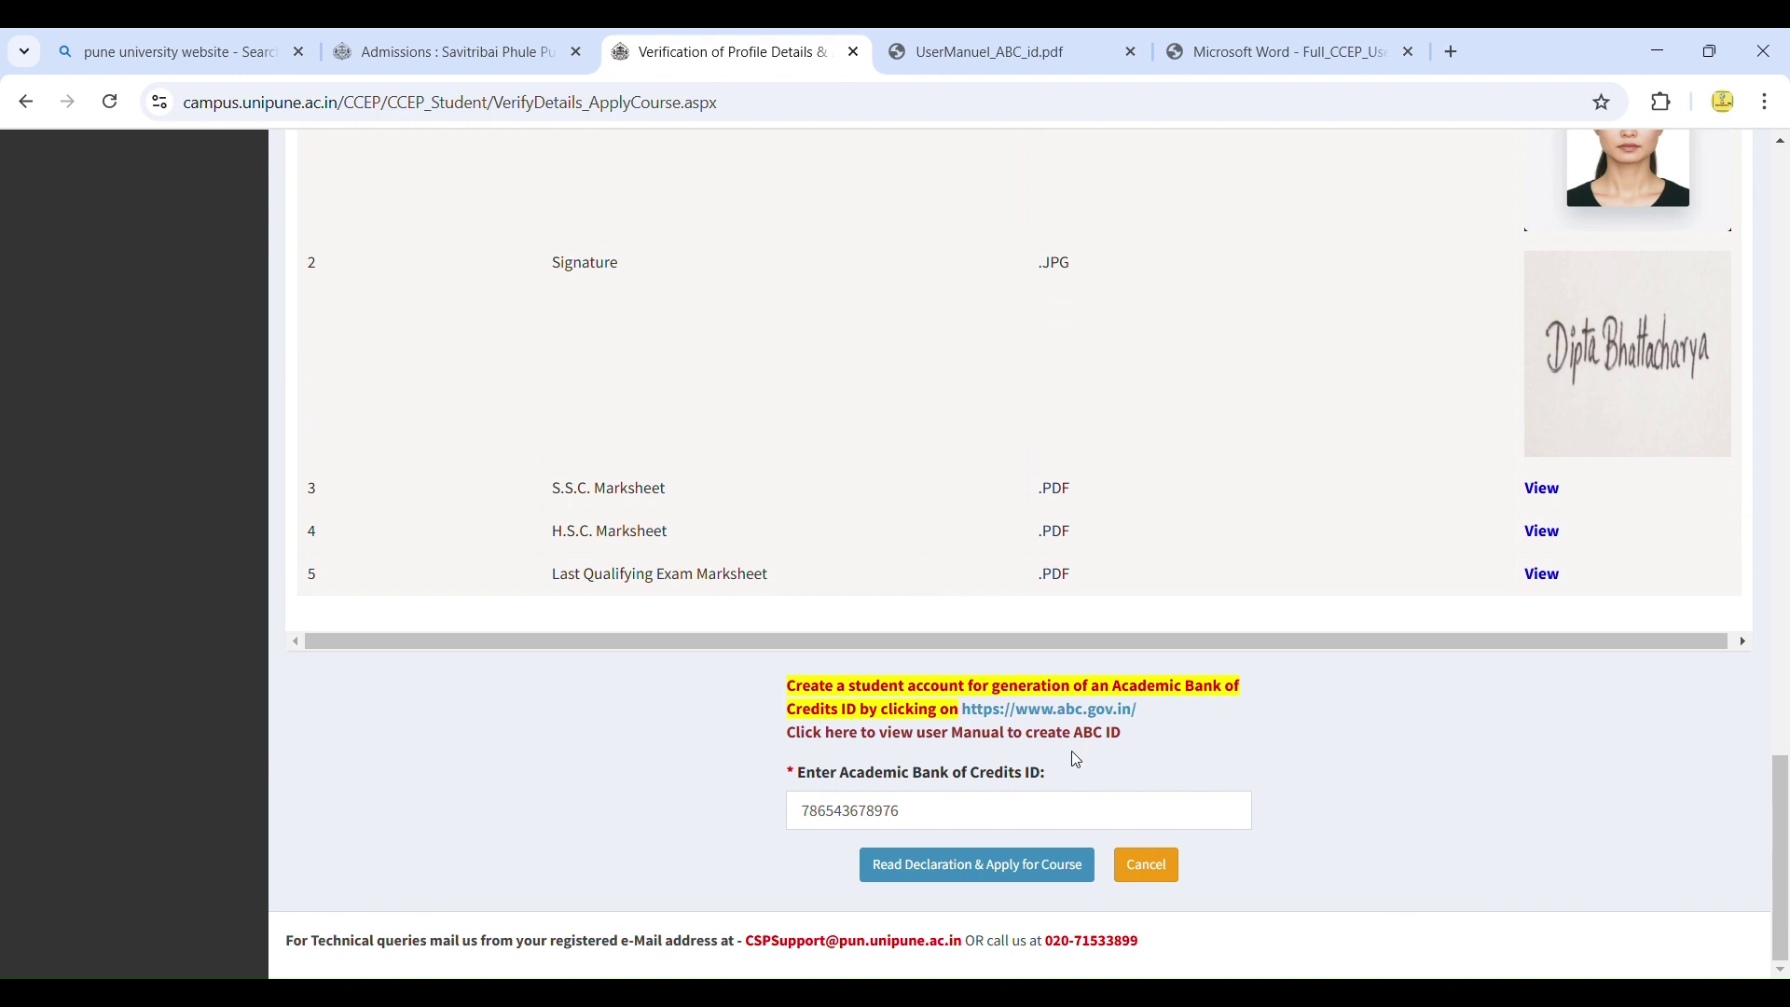
left_click_drag(803, 811, 911, 814)
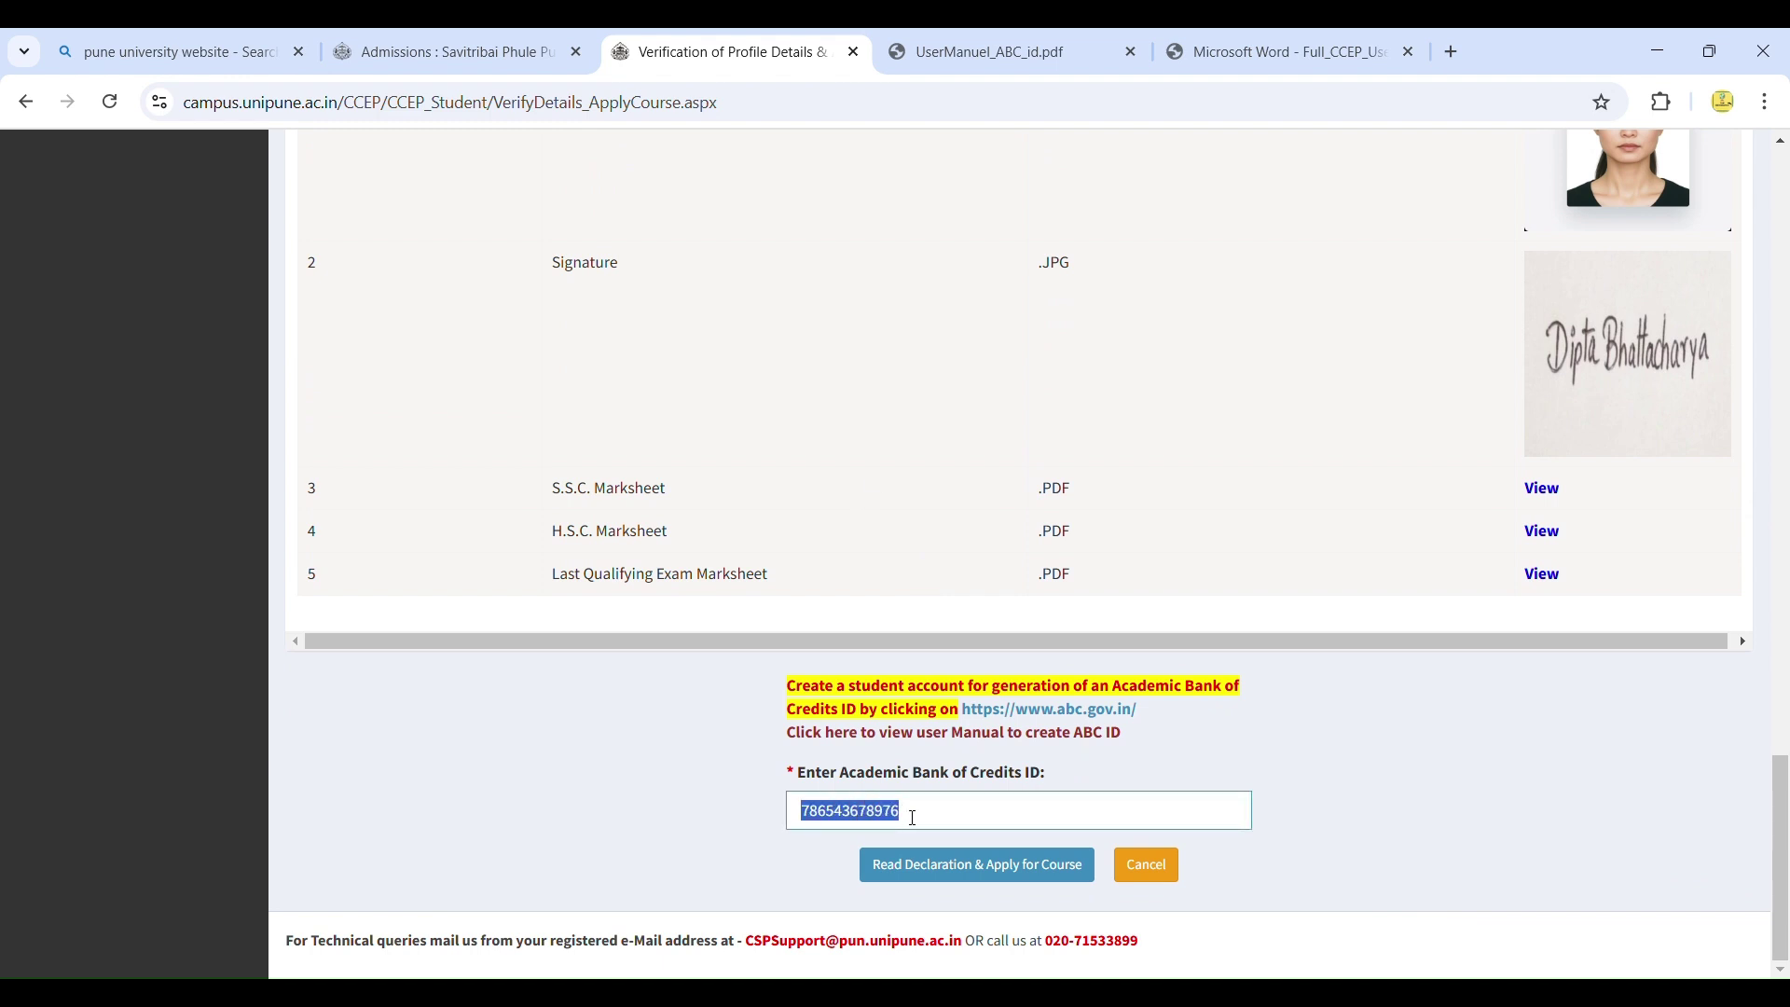
left_click(918, 815)
left_click(726, 818)
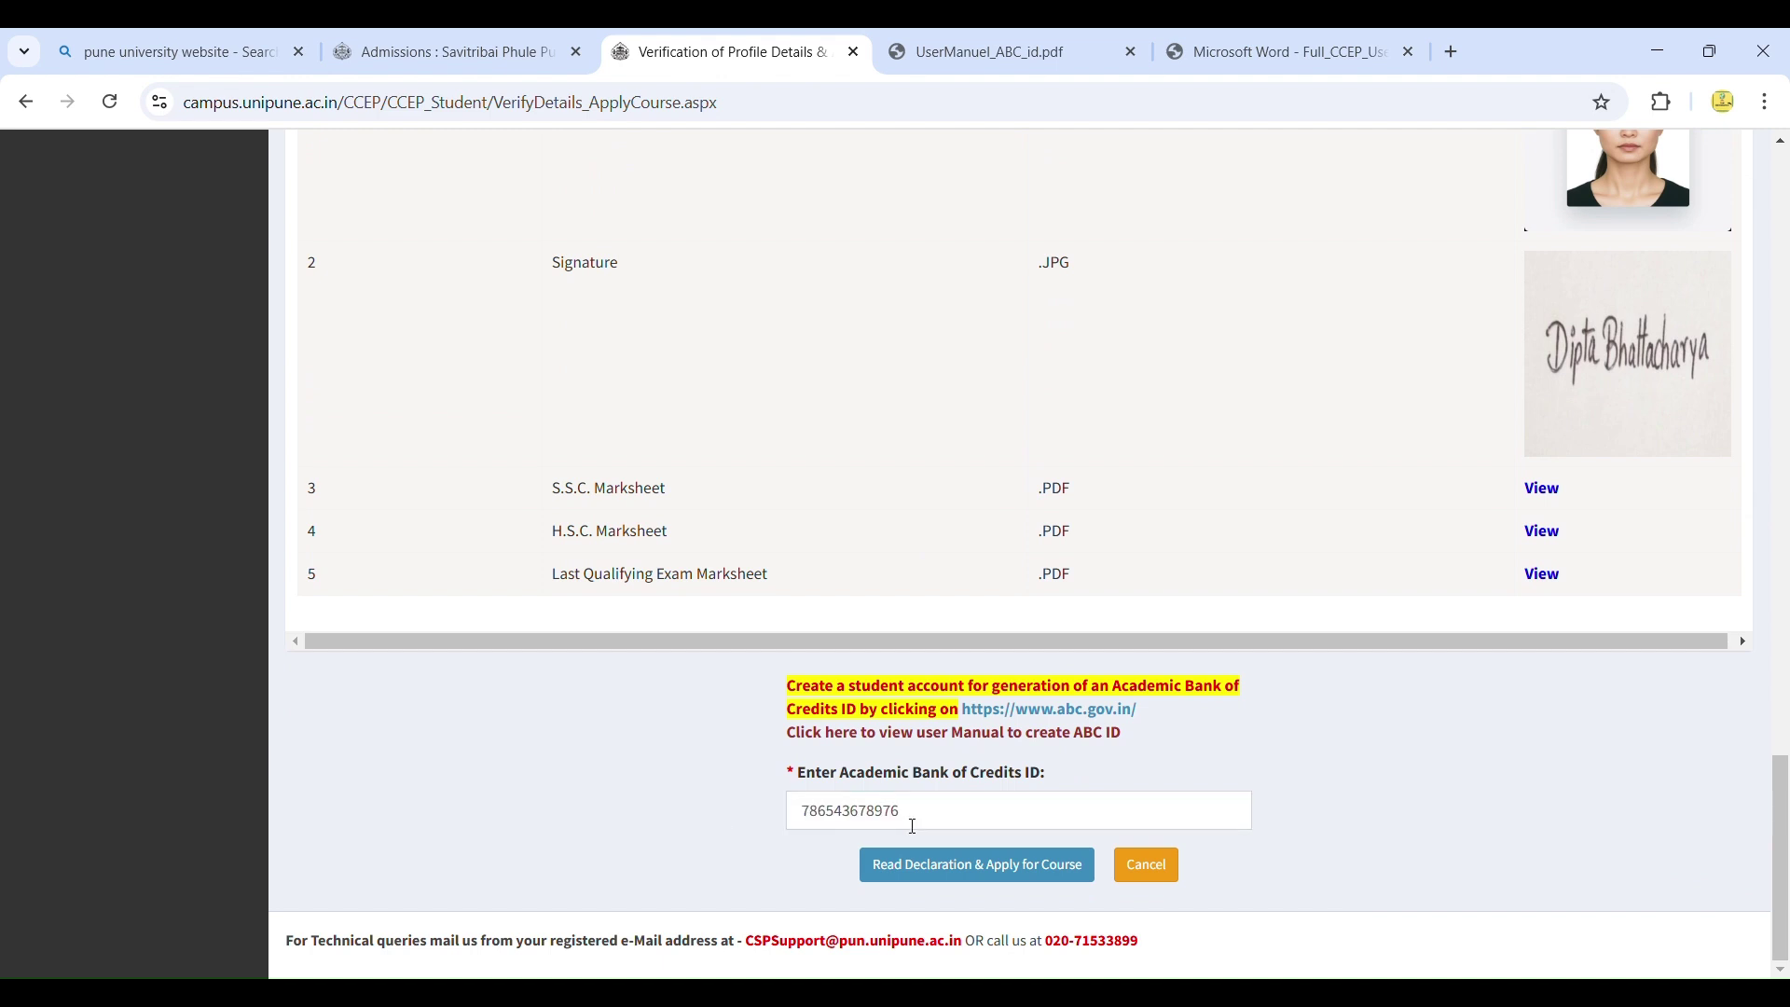
Open the Academic Bank of Credits website (abc.gov.in) in a new tab
left_click(797, 714)
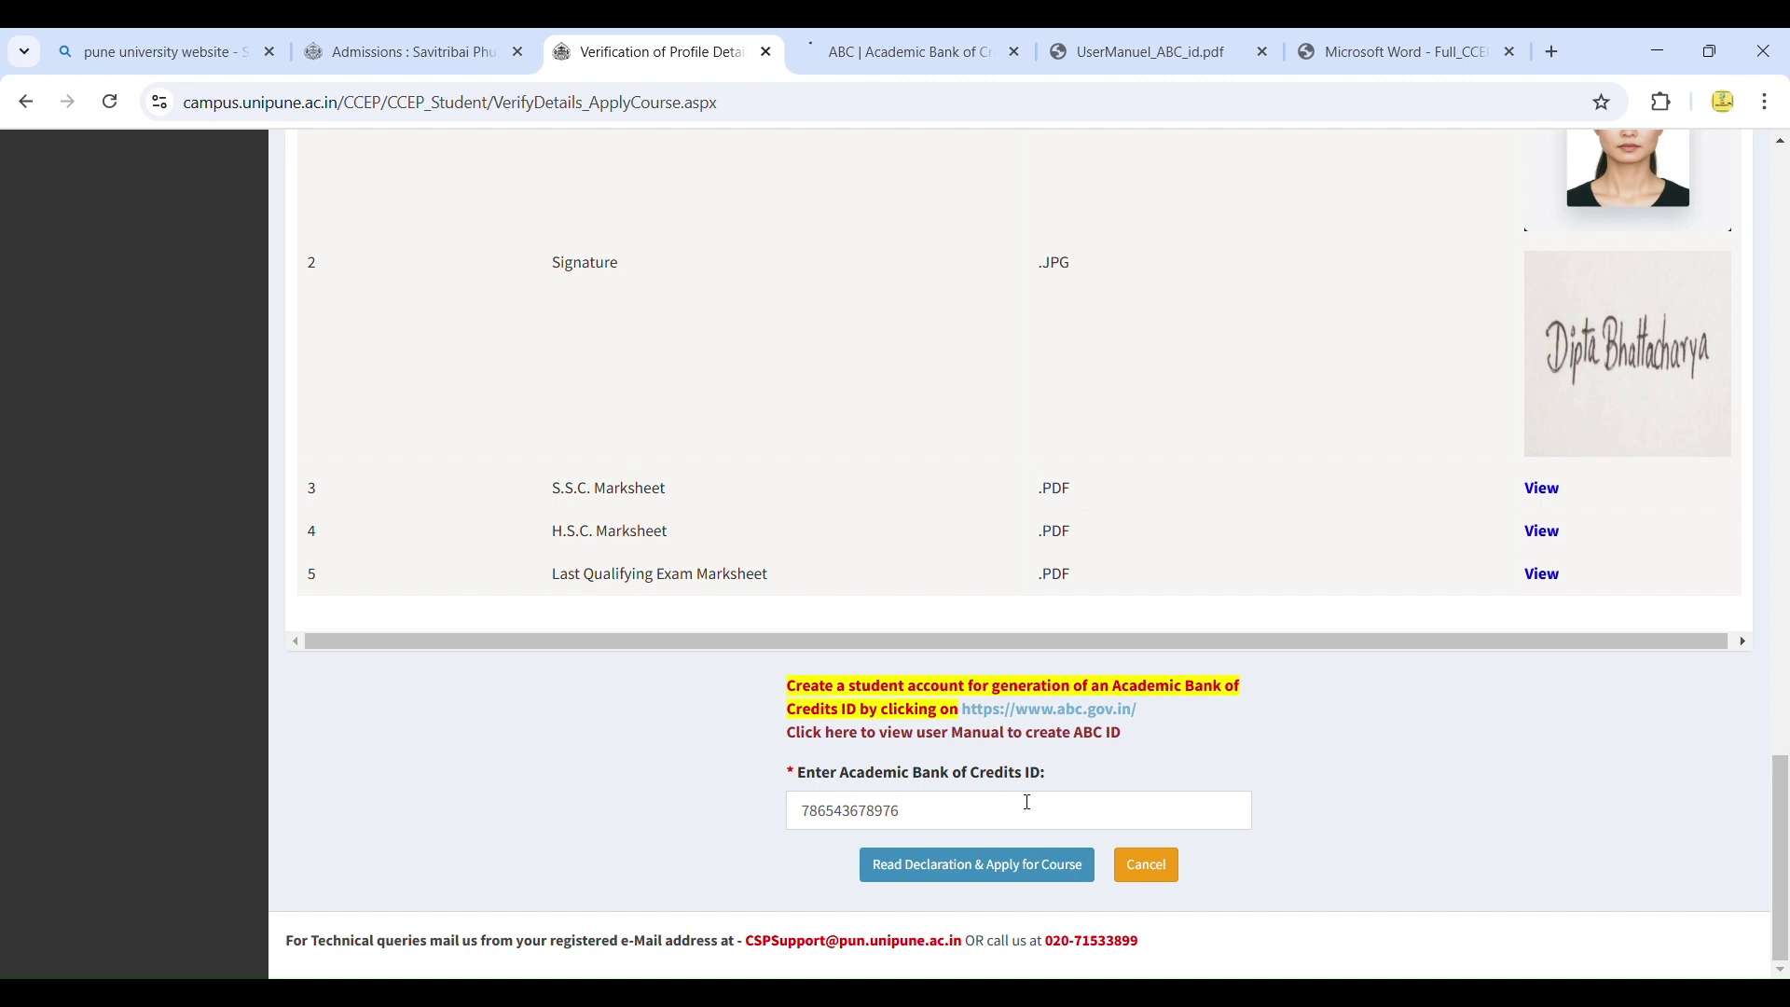
left_click_drag(960, 712, 1157, 721)
left_click(1203, 736)
left_click(995, 41)
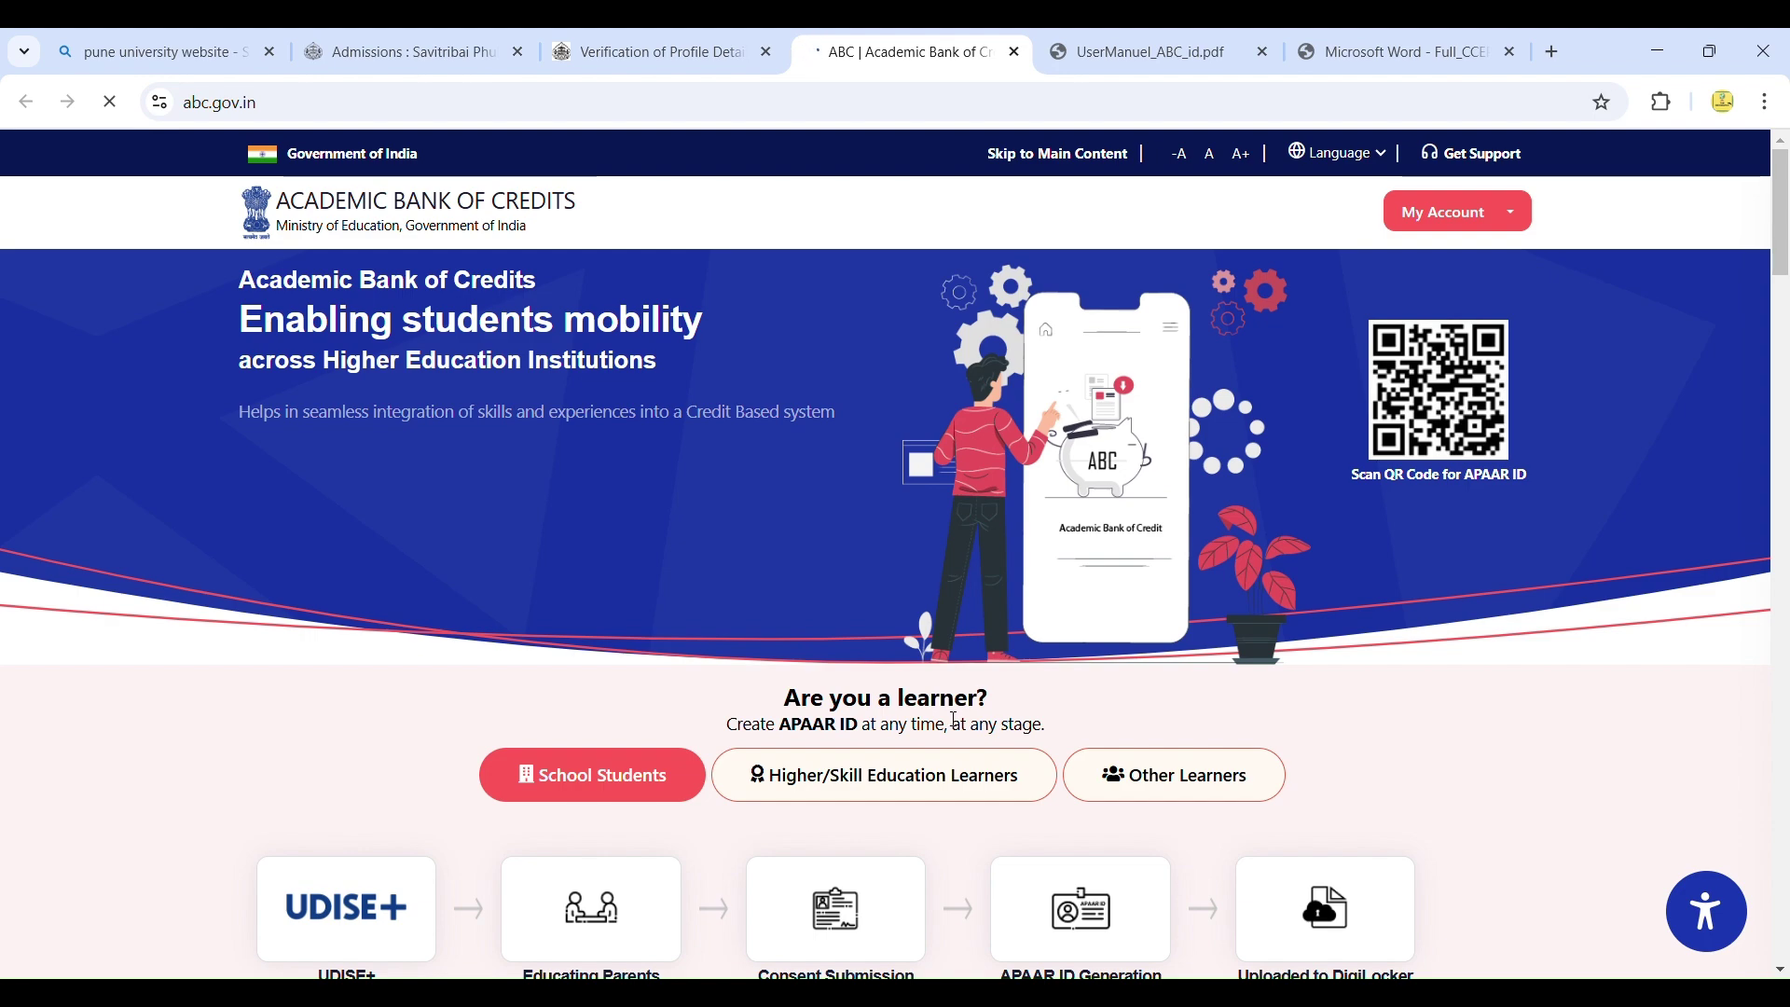
scroll(955, 721, "down", 20)
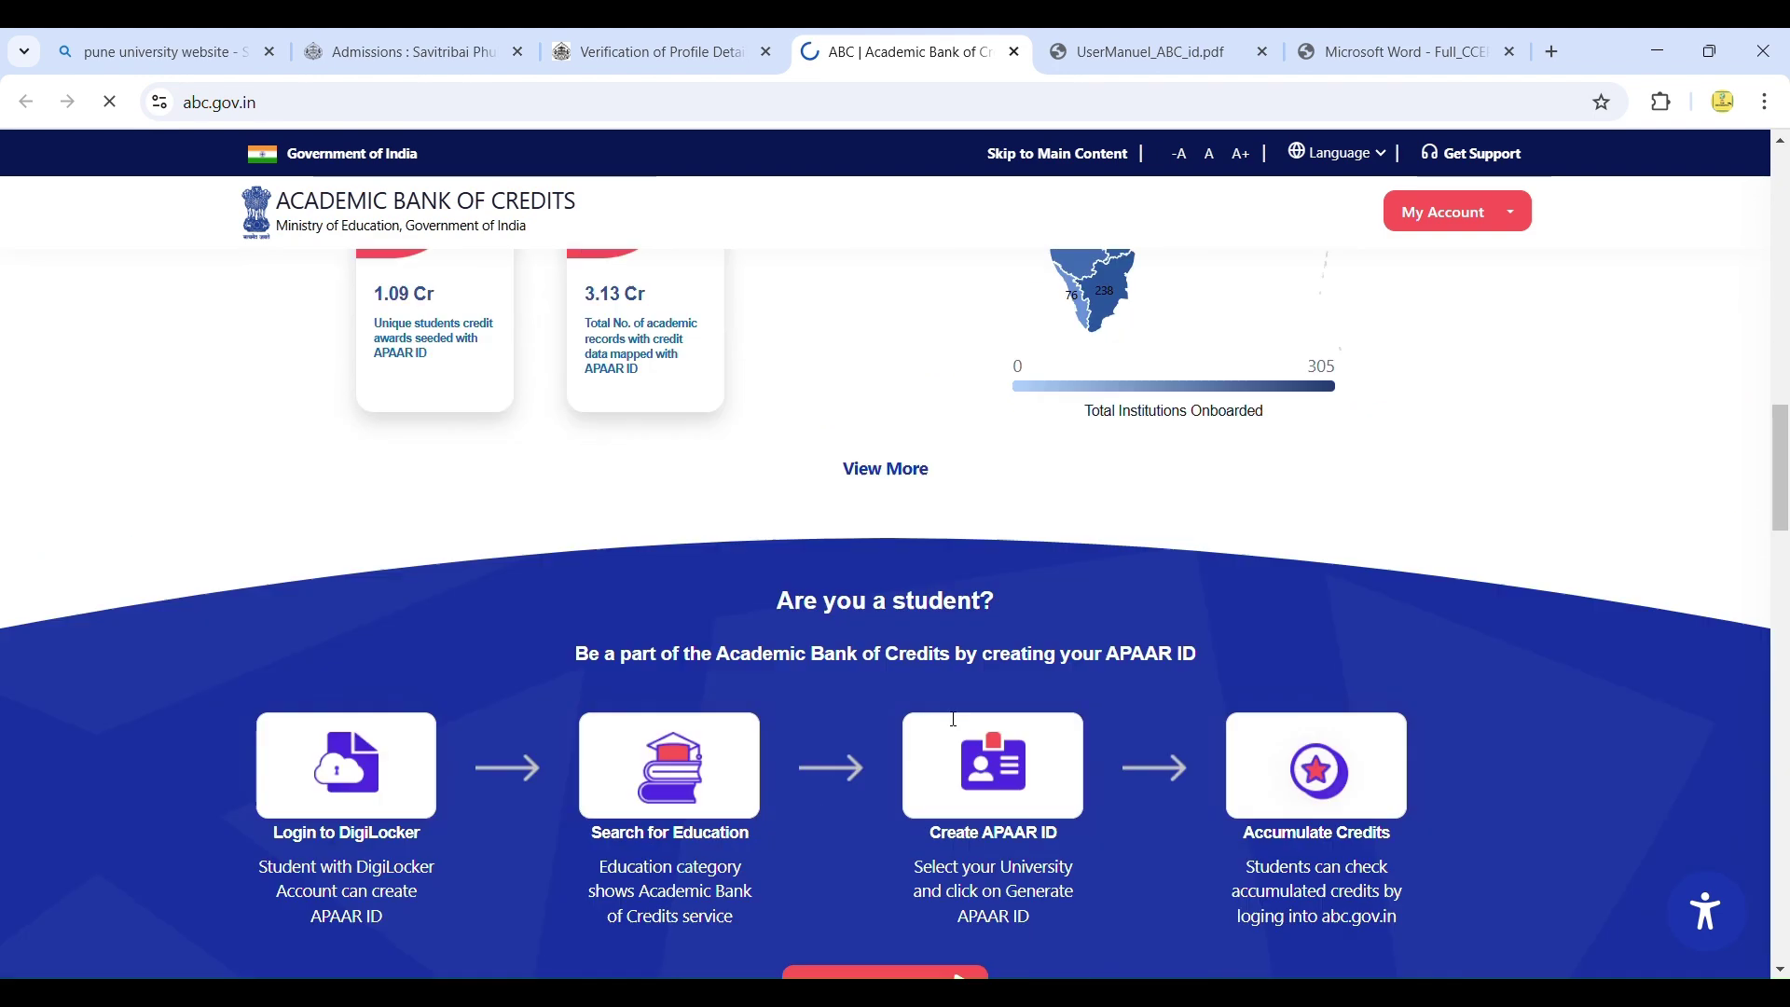
scroll(950, 720, "up", 20)
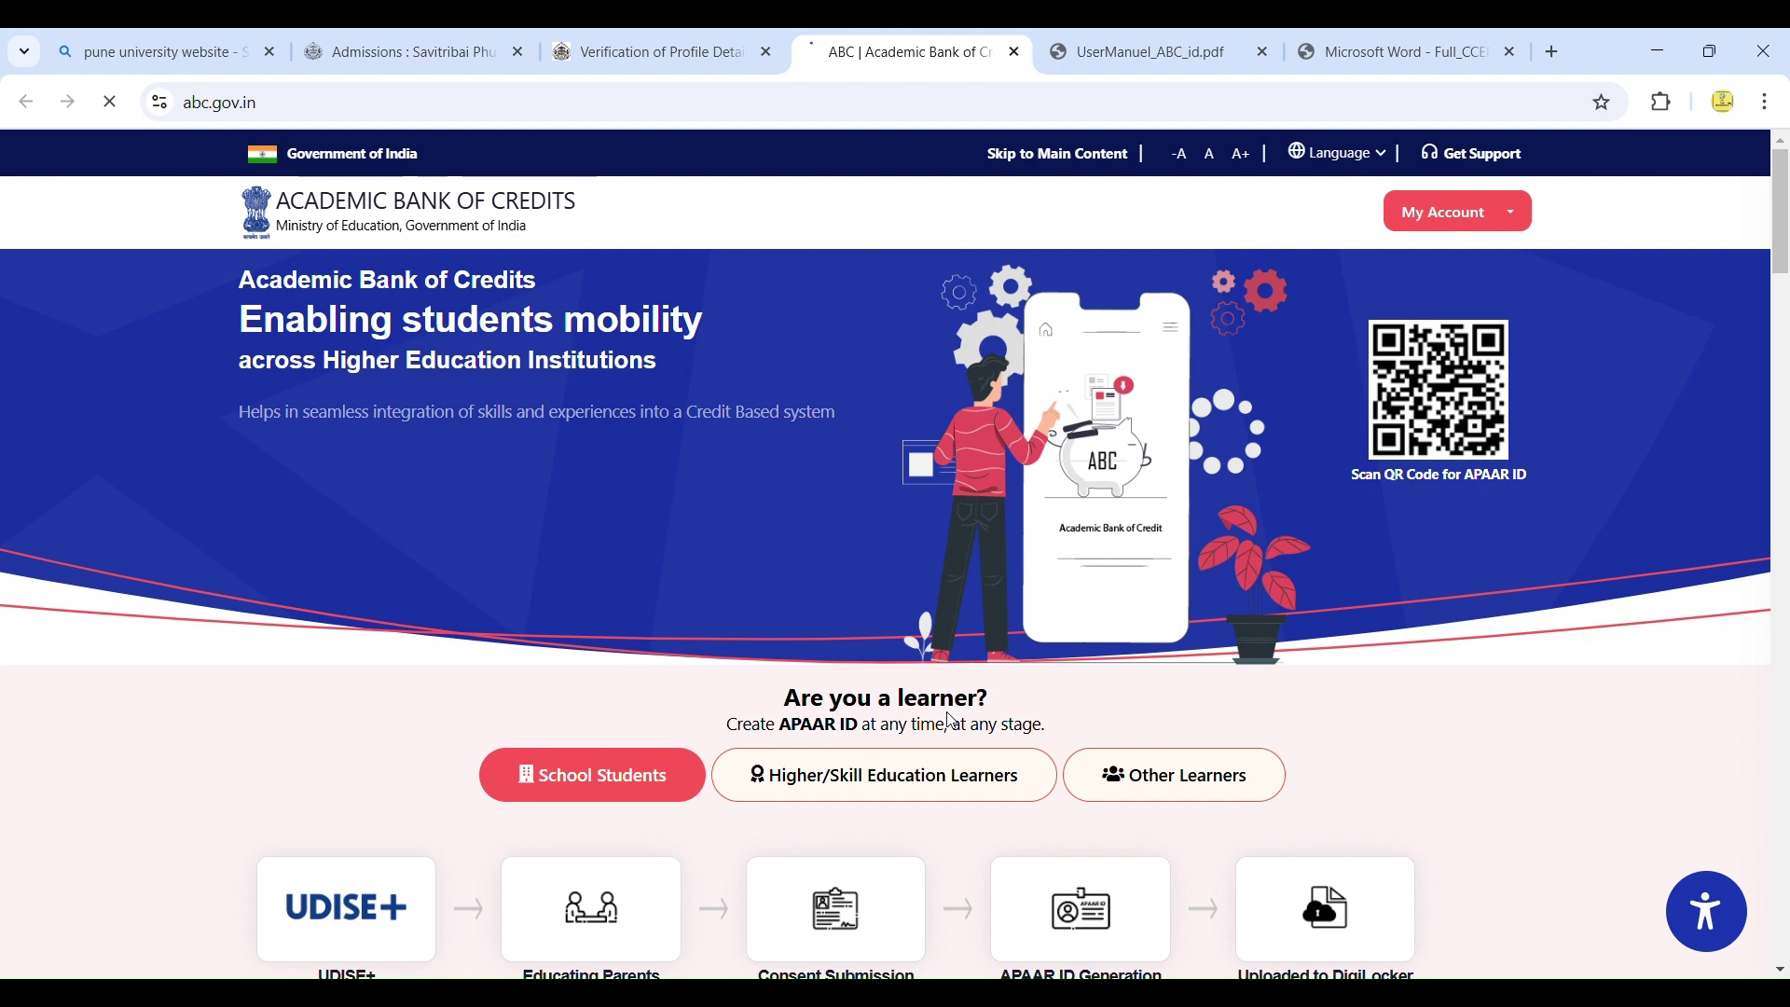
Skim the ABC ID user manual PDF, then go to the ABC site's DigiLocker sign-in
key("ctrl+Tab")
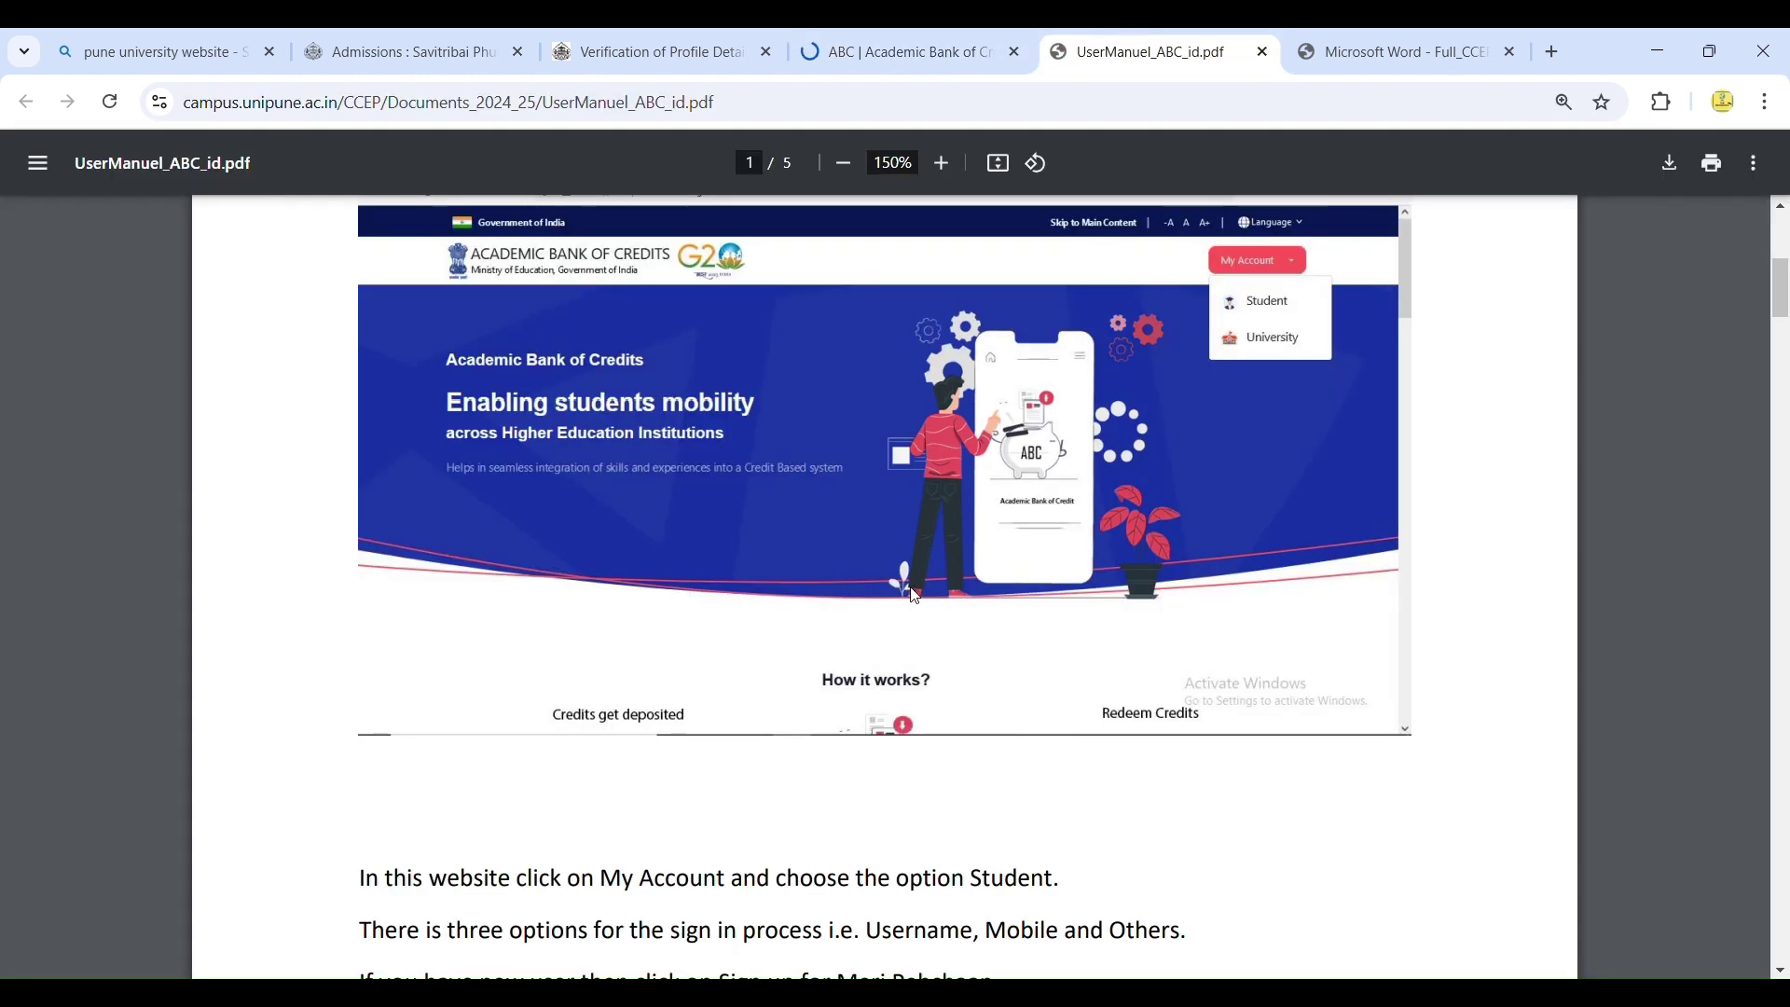
scroll(910, 593, "up", 1)
scroll(975, 659, "down", 4)
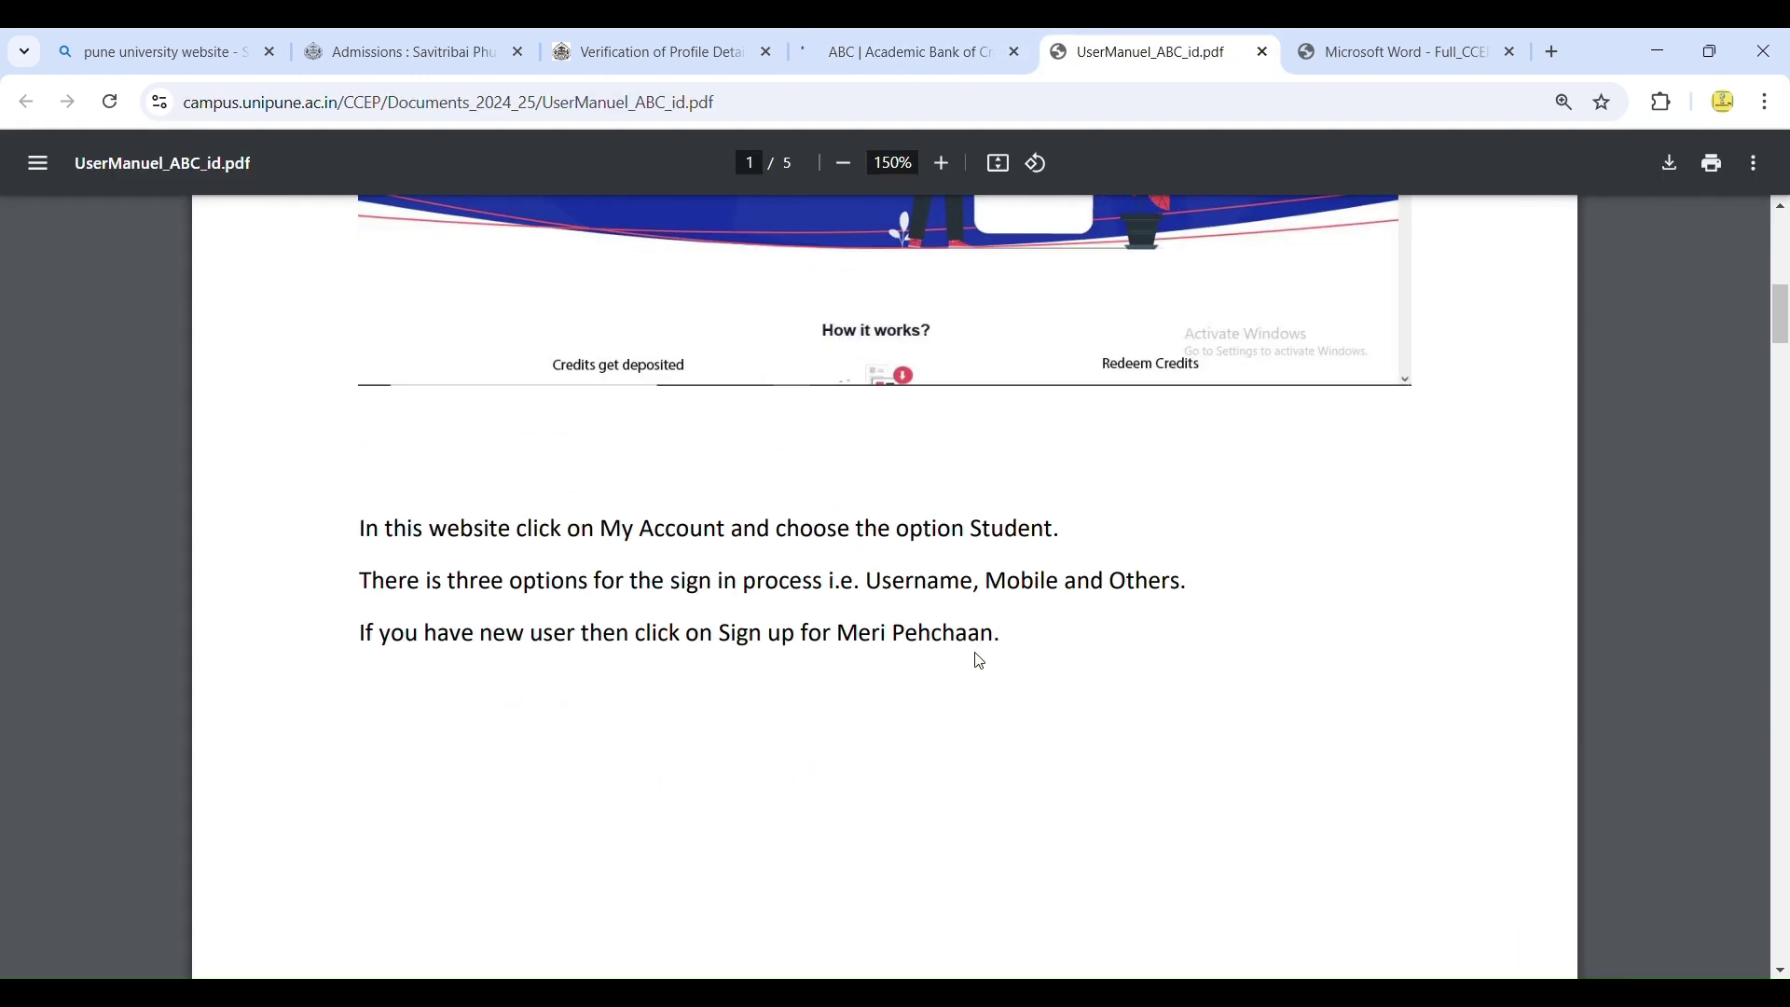
scroll(975, 658, "up", 1)
scroll(980, 661, "down", 10)
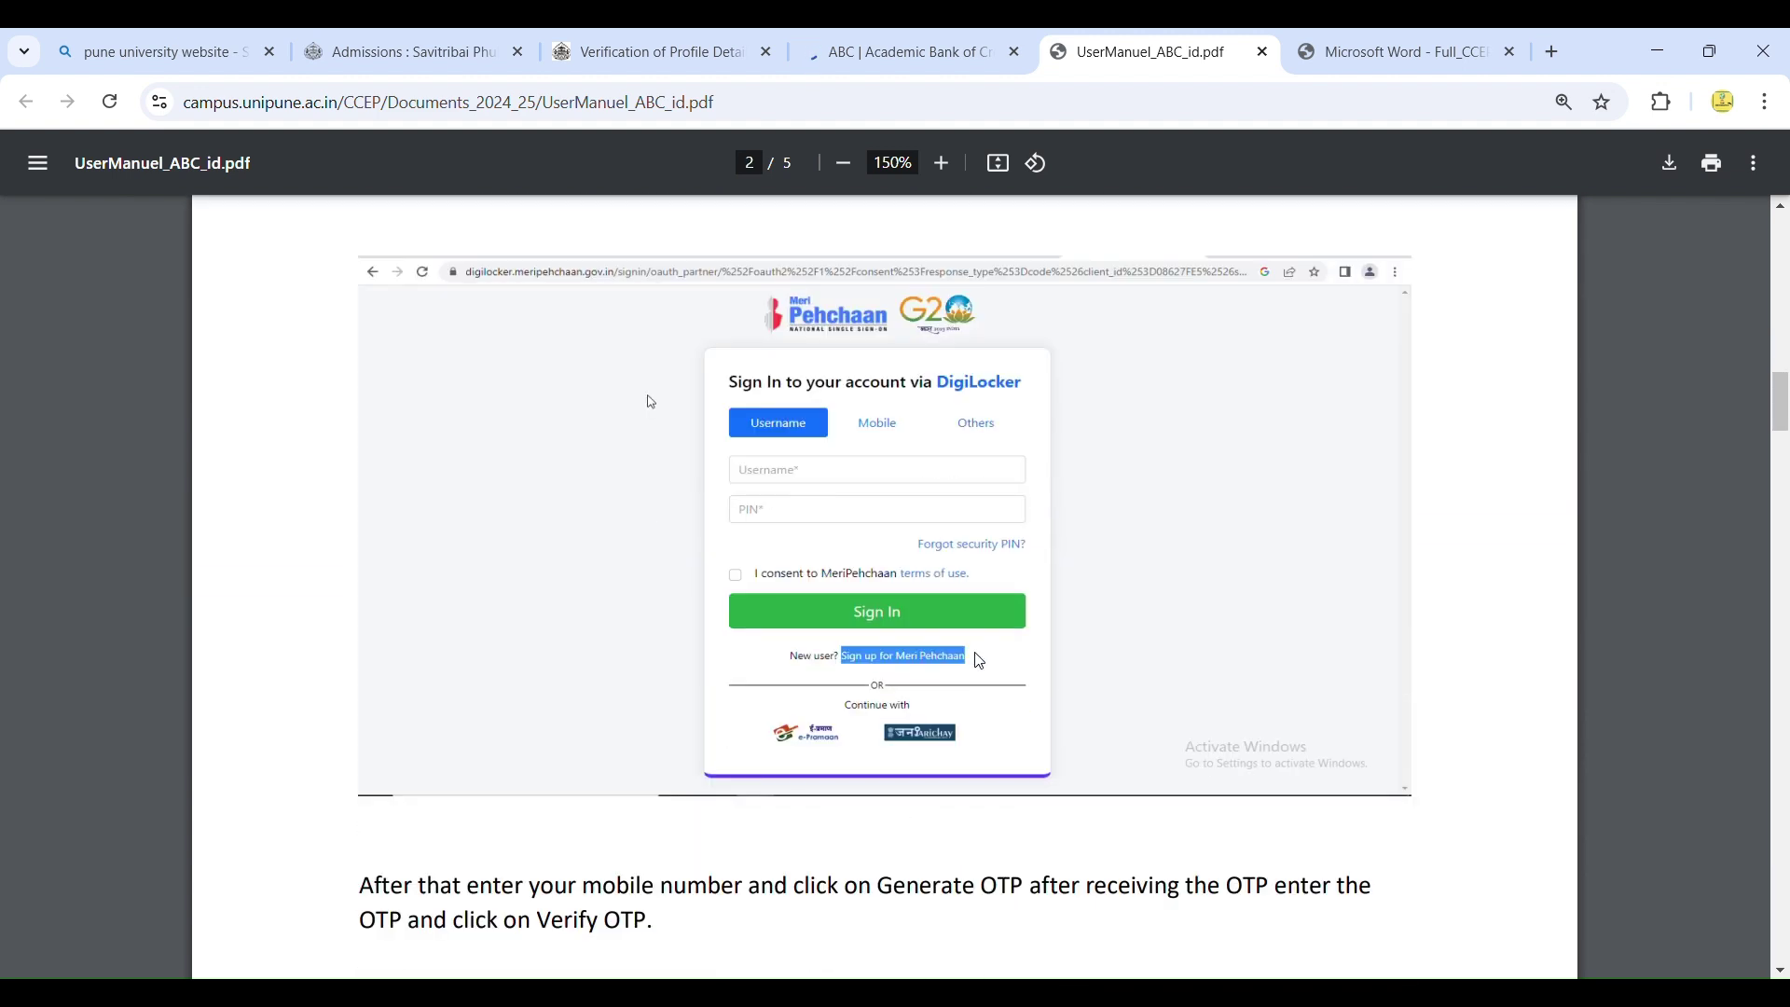
scroll(886, 587, "up", 8)
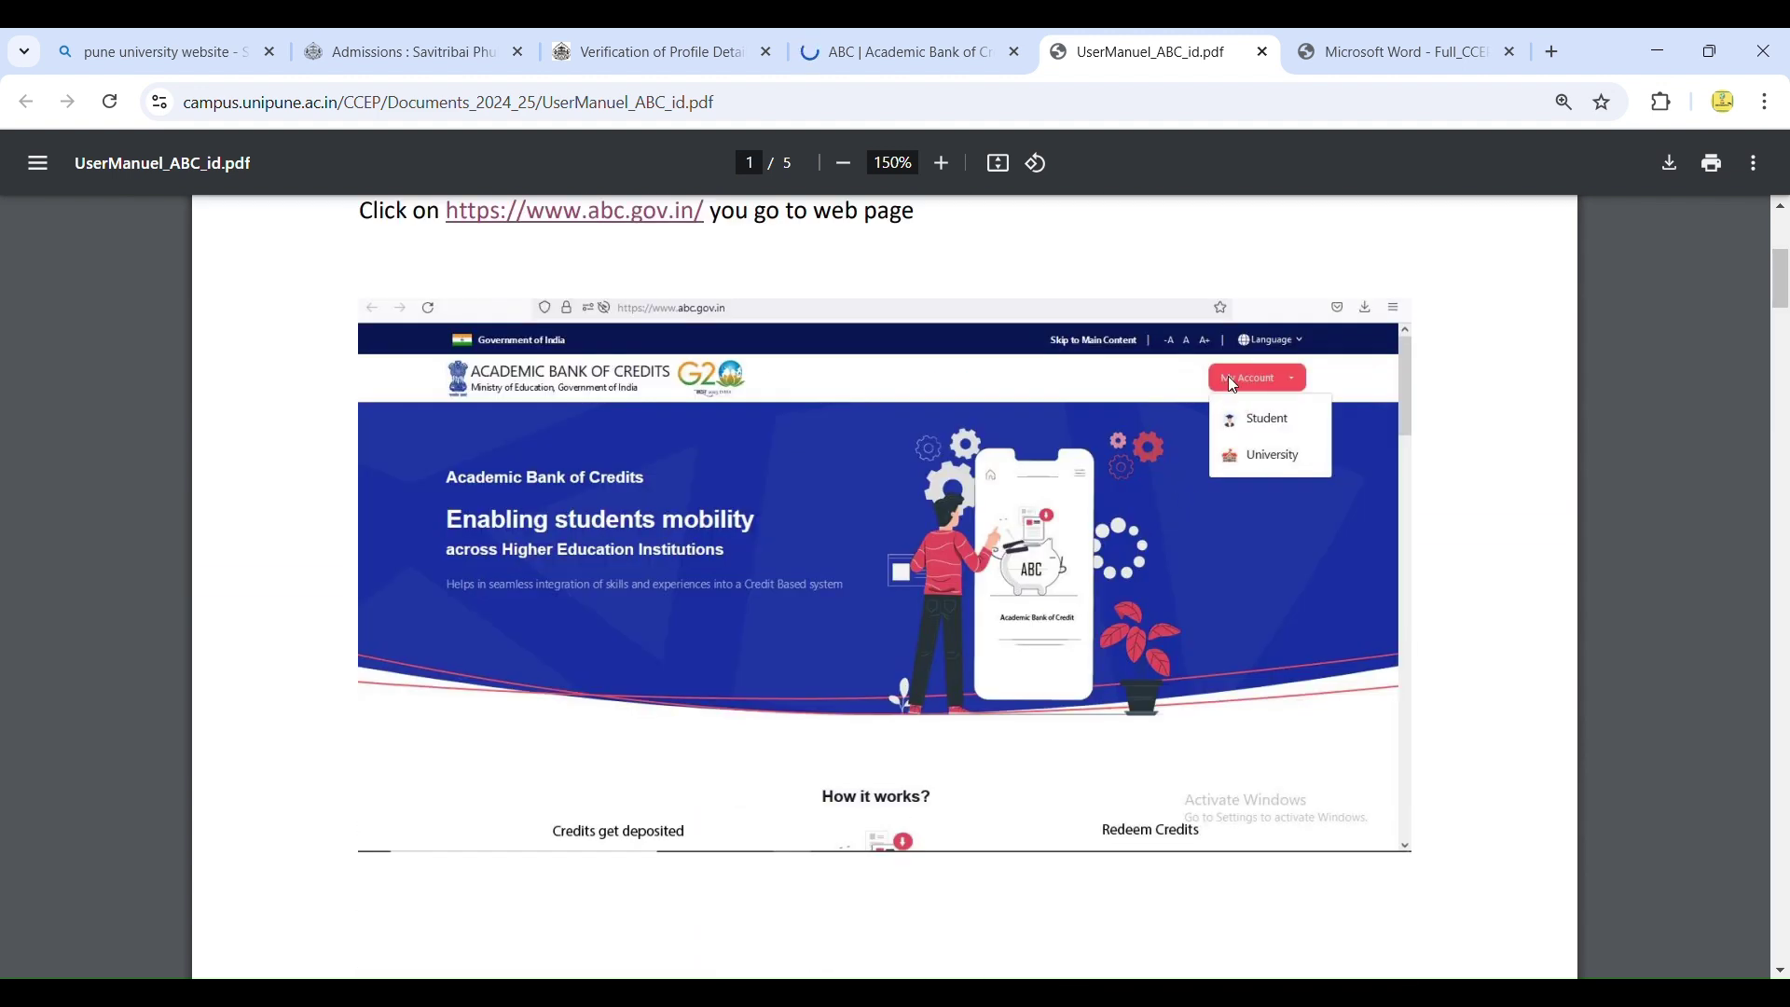
left_click(902, 38)
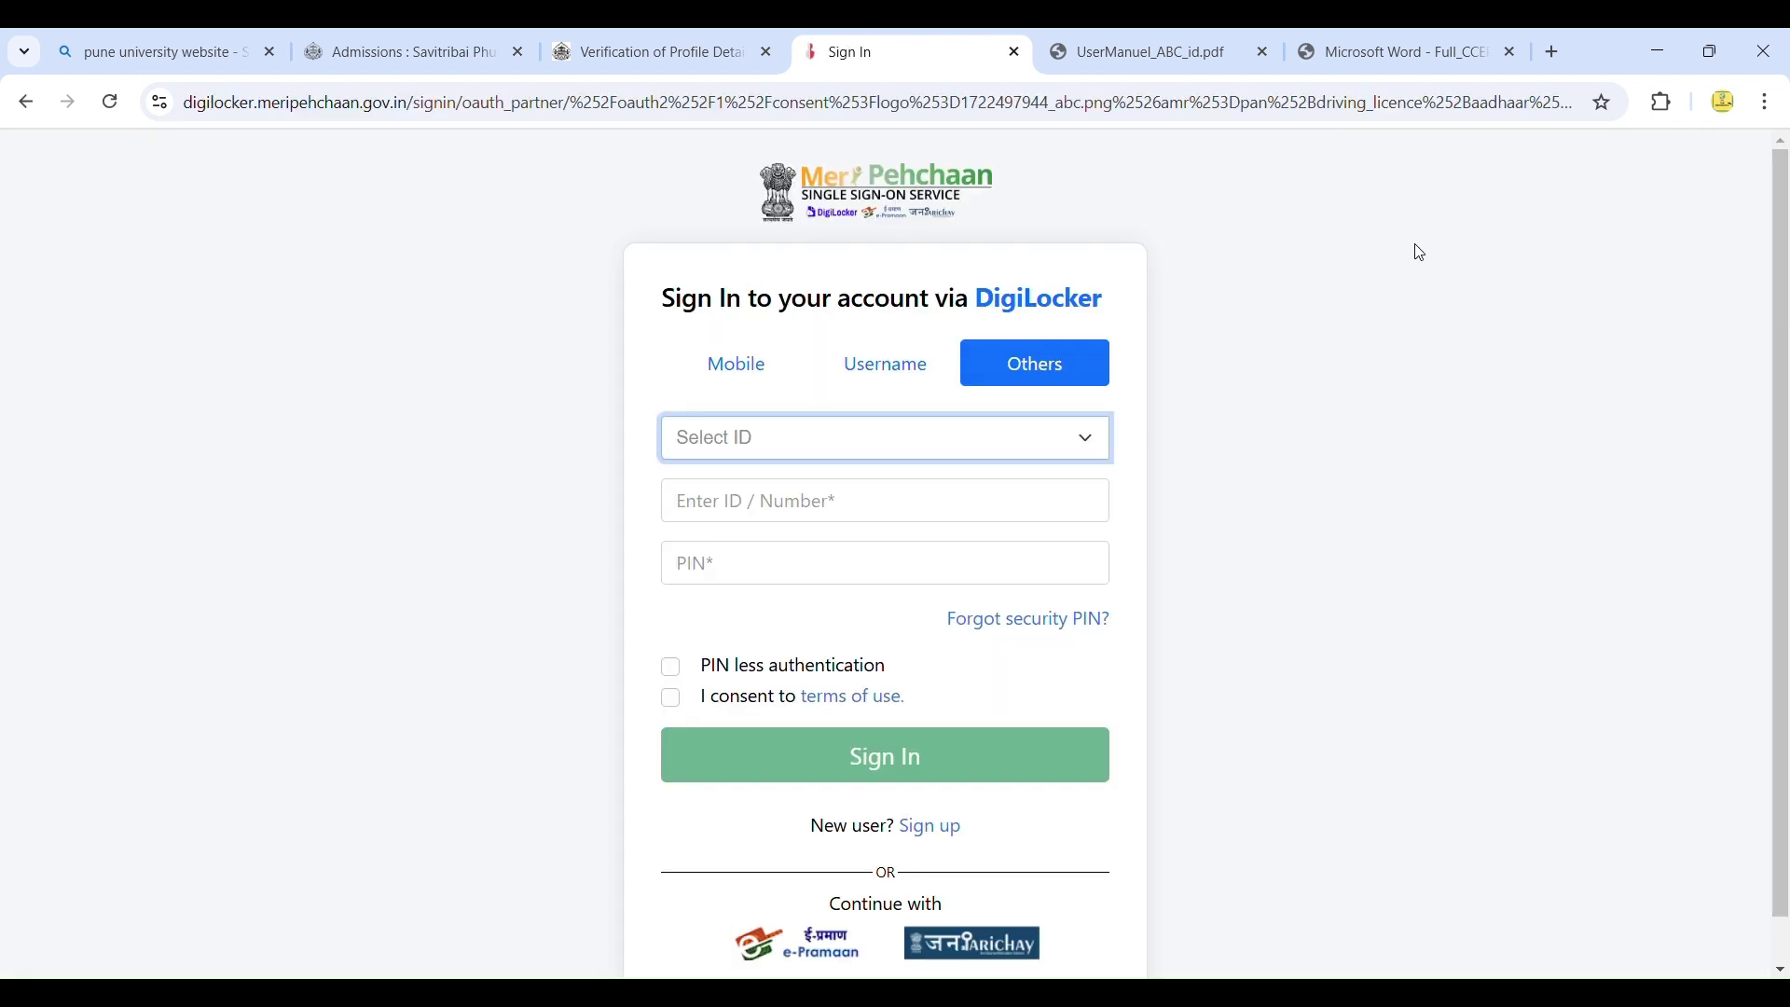
Bring up DigiLocker's Sign up form for new users, then return to the UserManuel_ABC_id.pdf tab
scroll(1284, 449, "down", 1)
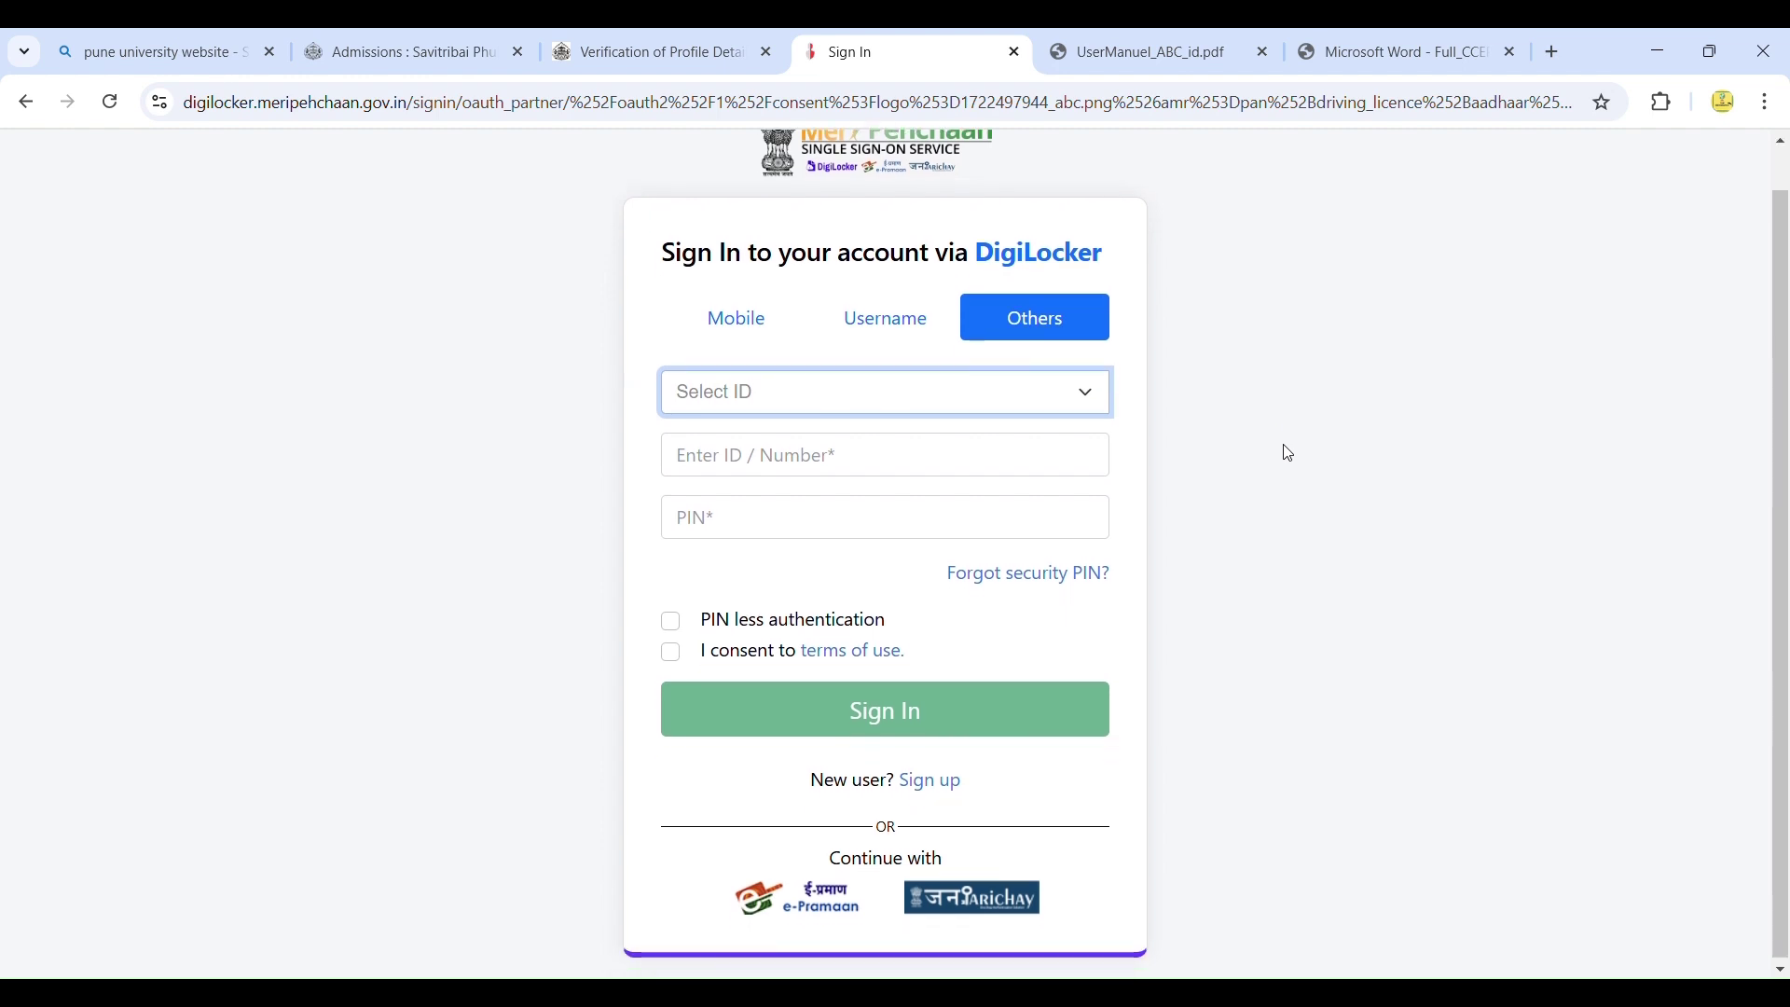
left_click(932, 772)
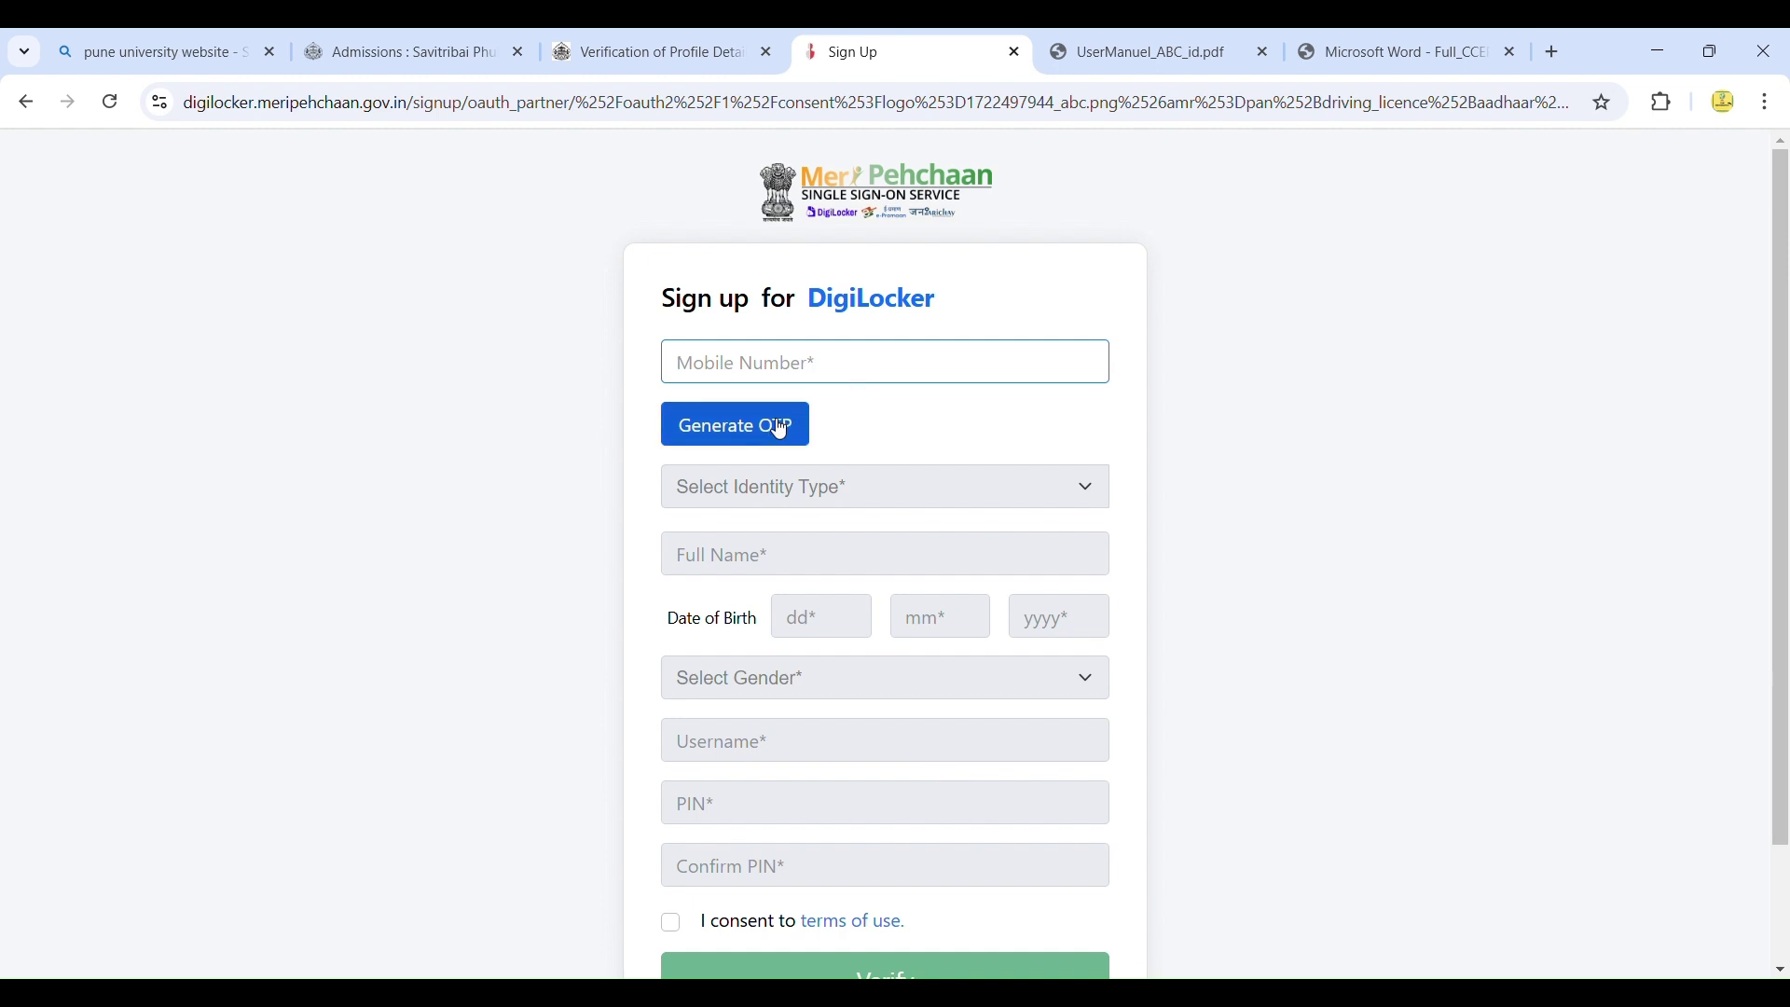
scroll(797, 457, "down", 2)
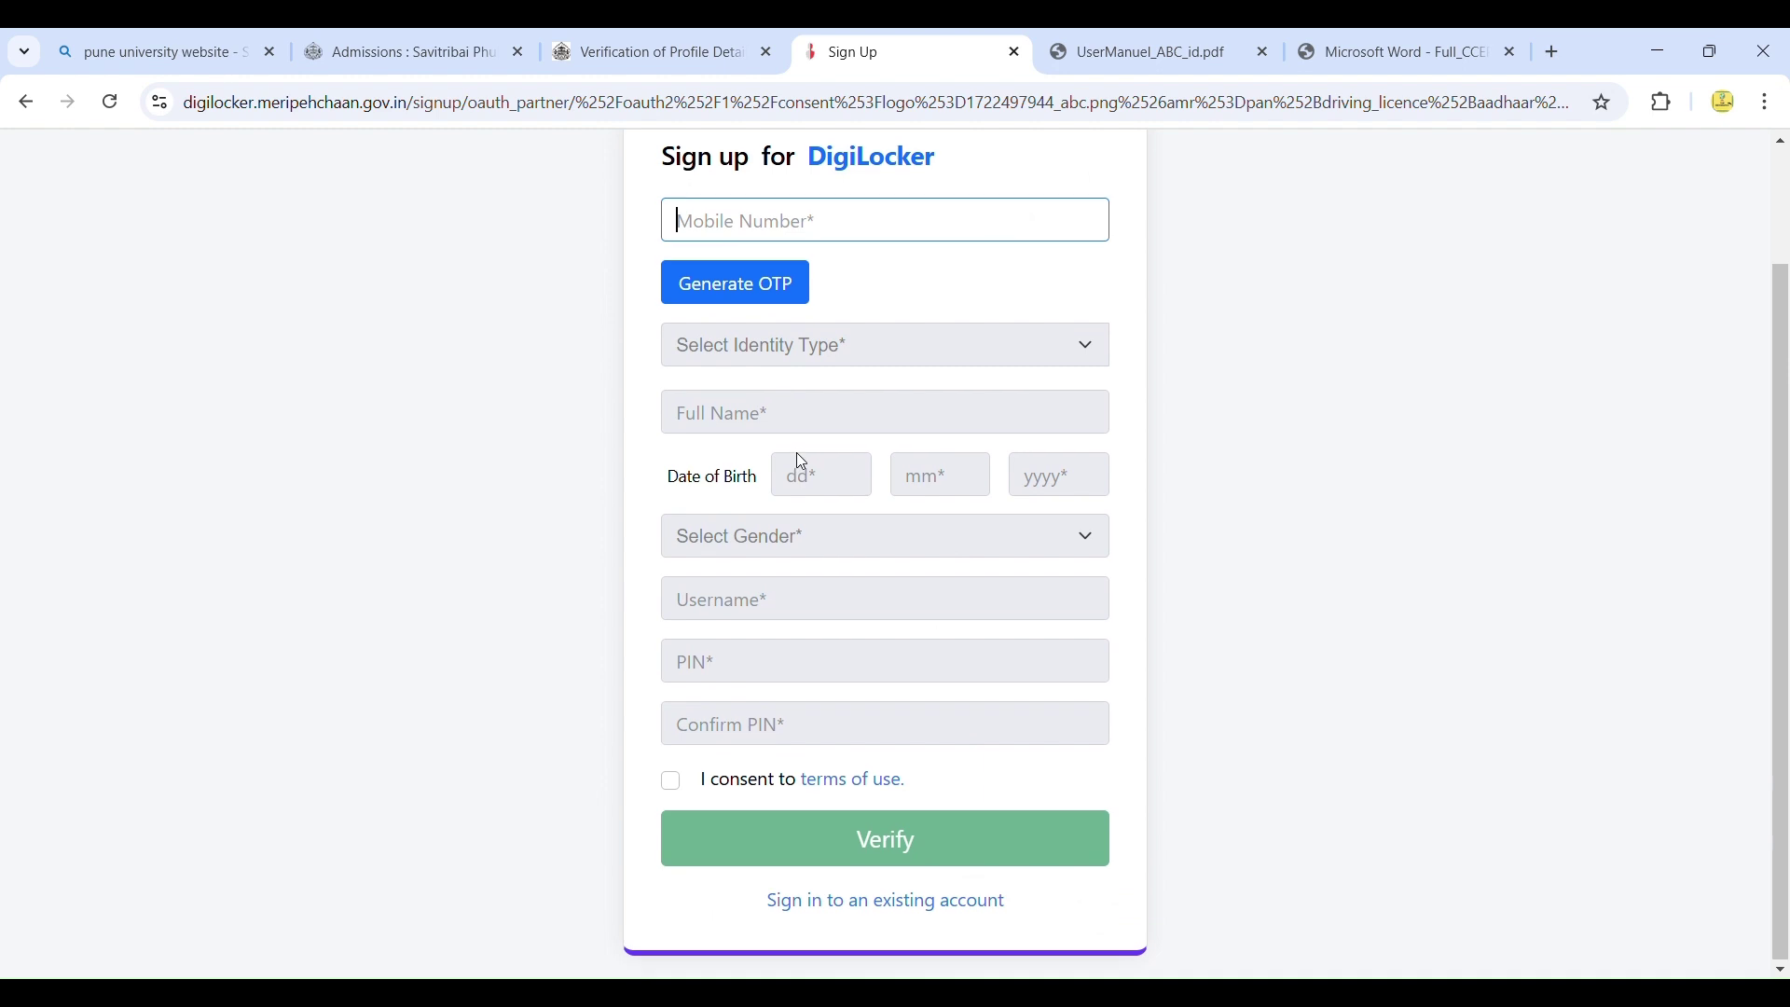
left_click(806, 358)
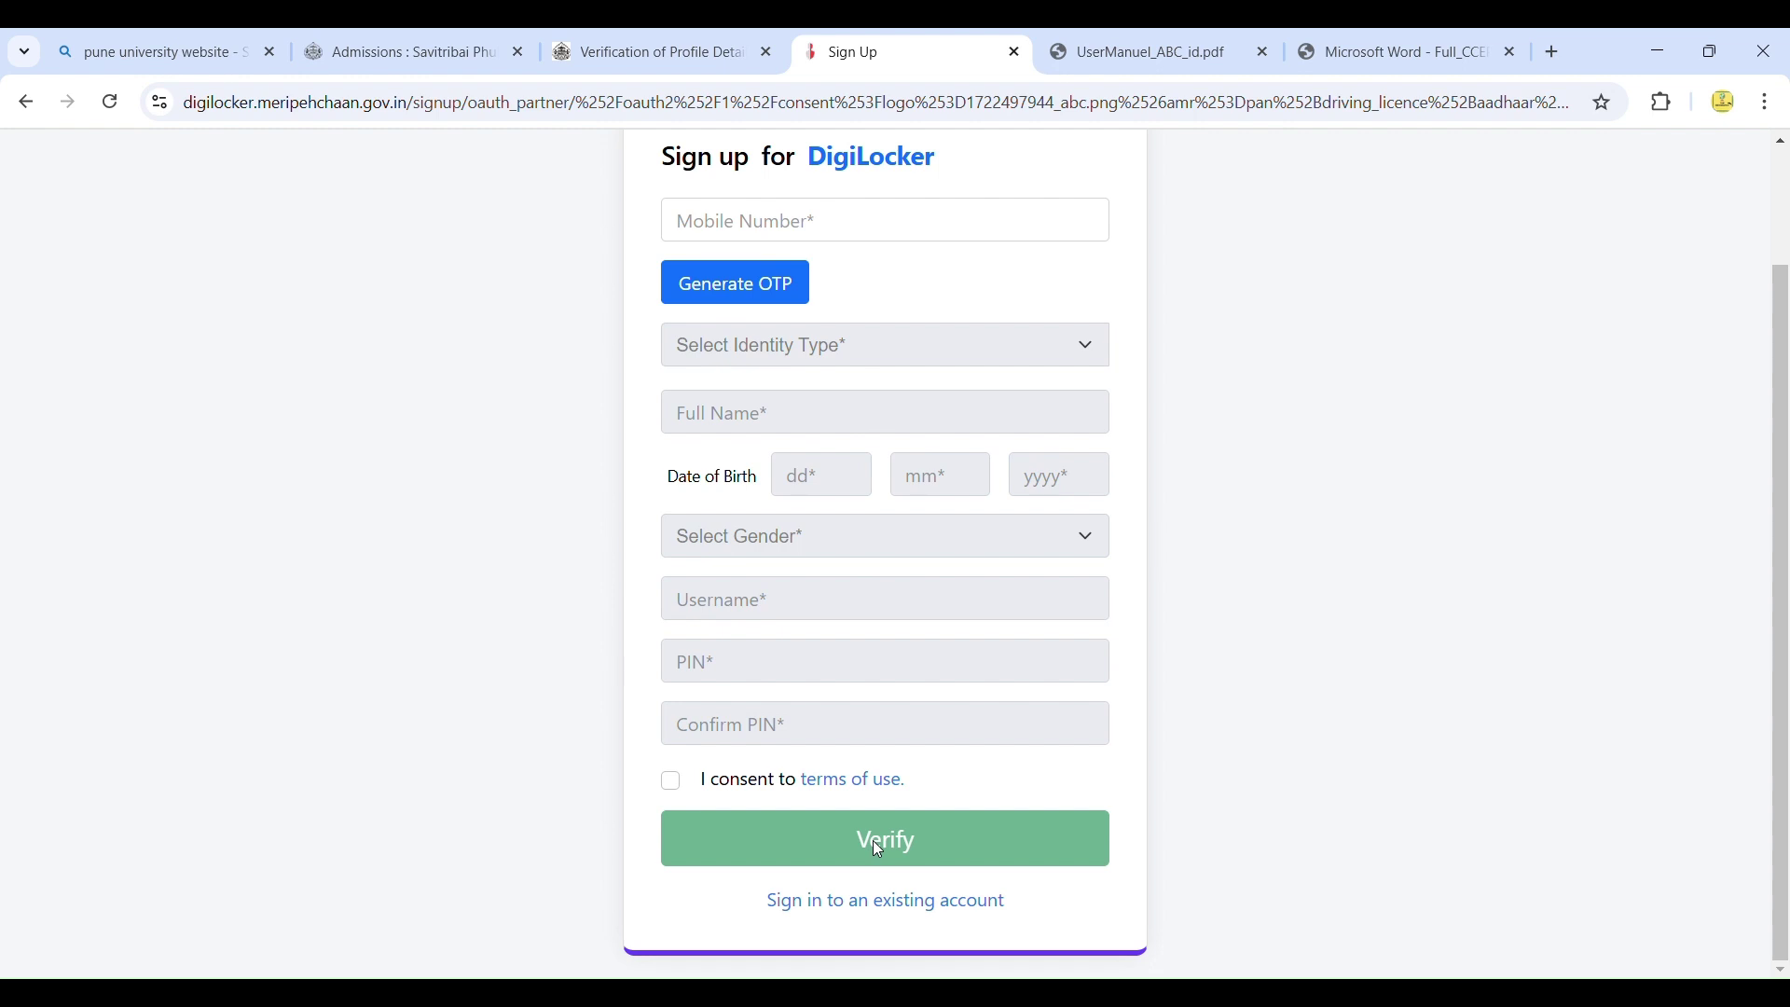
Scroll through the account-creation pages of the ABC ID user manual
left_click(1142, 52)
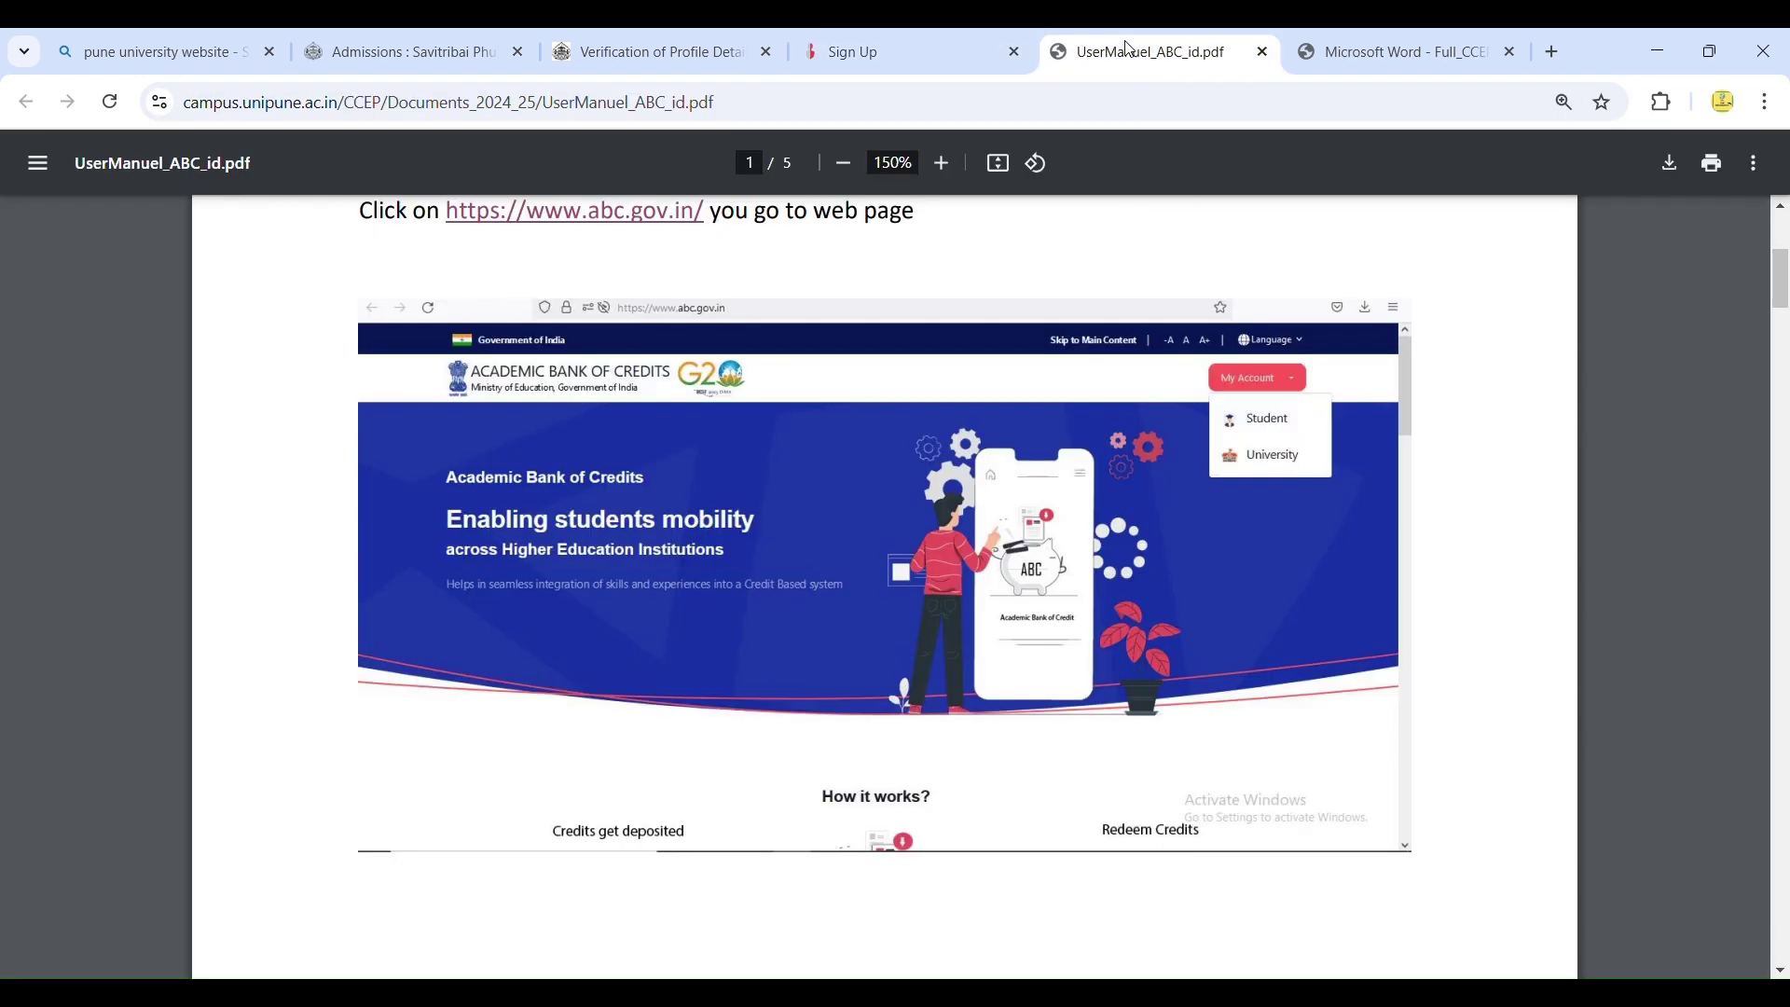
scroll(1017, 631, "down", 5)
scroll(1017, 631, "down", 15)
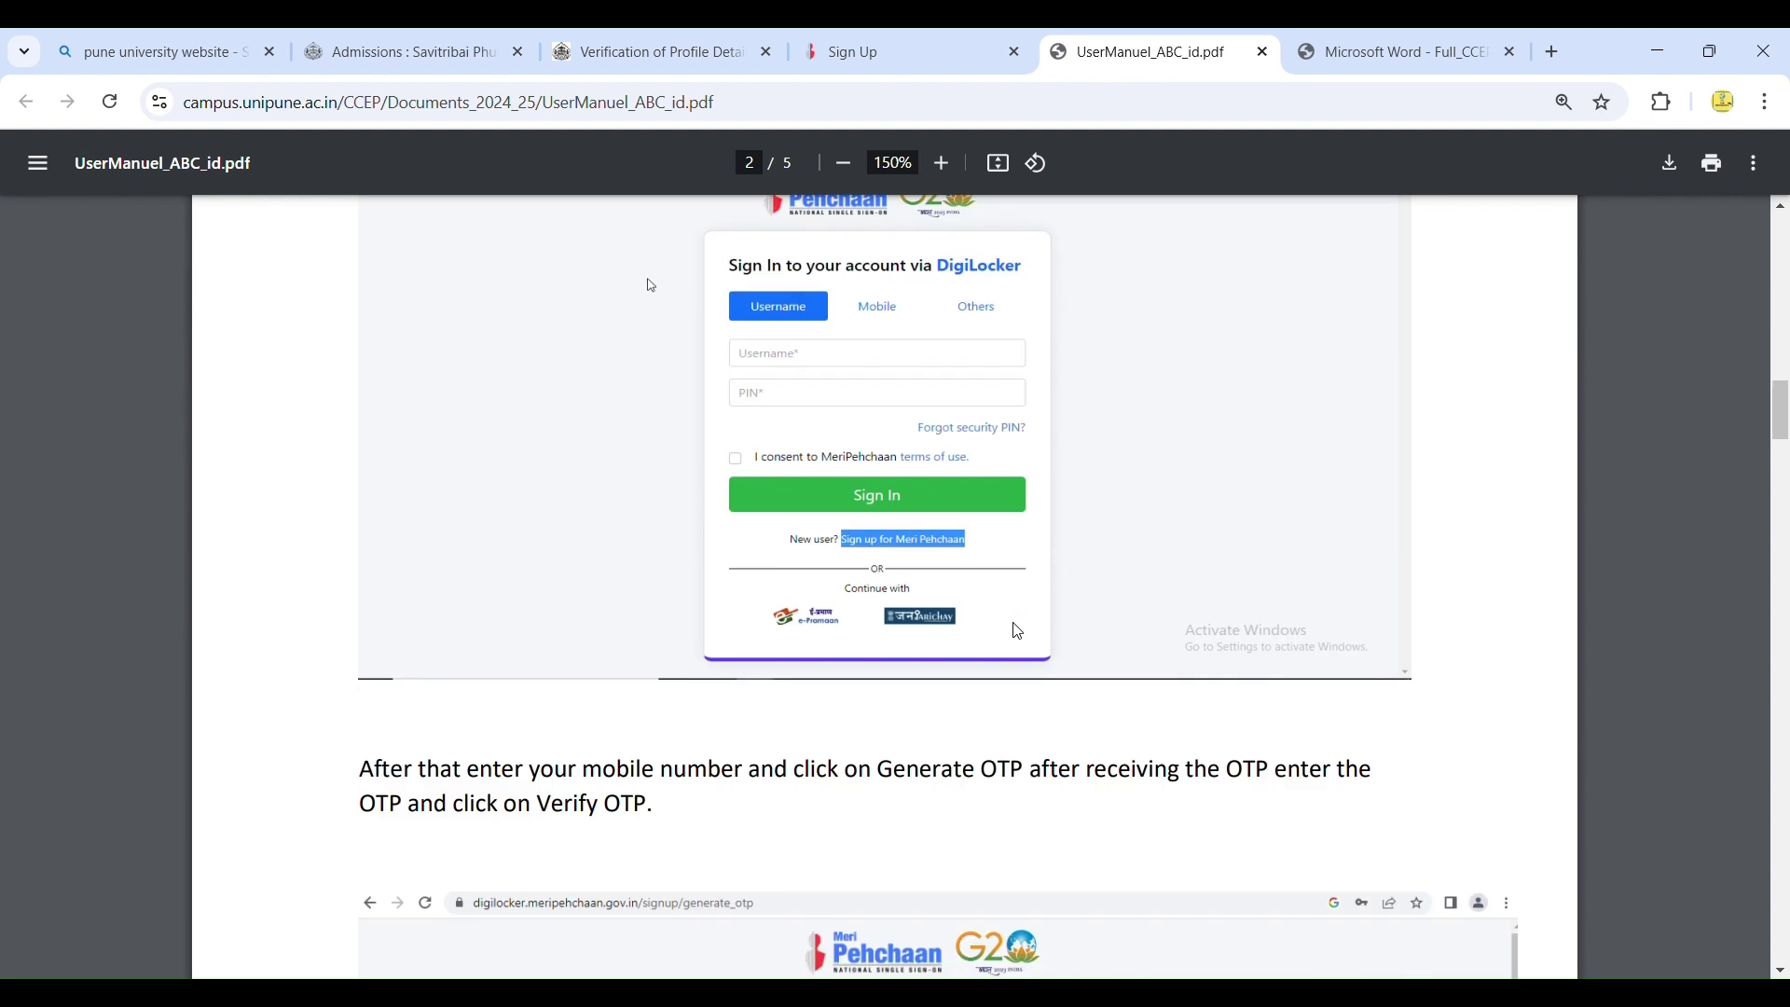
scroll(1017, 631, "down", 9)
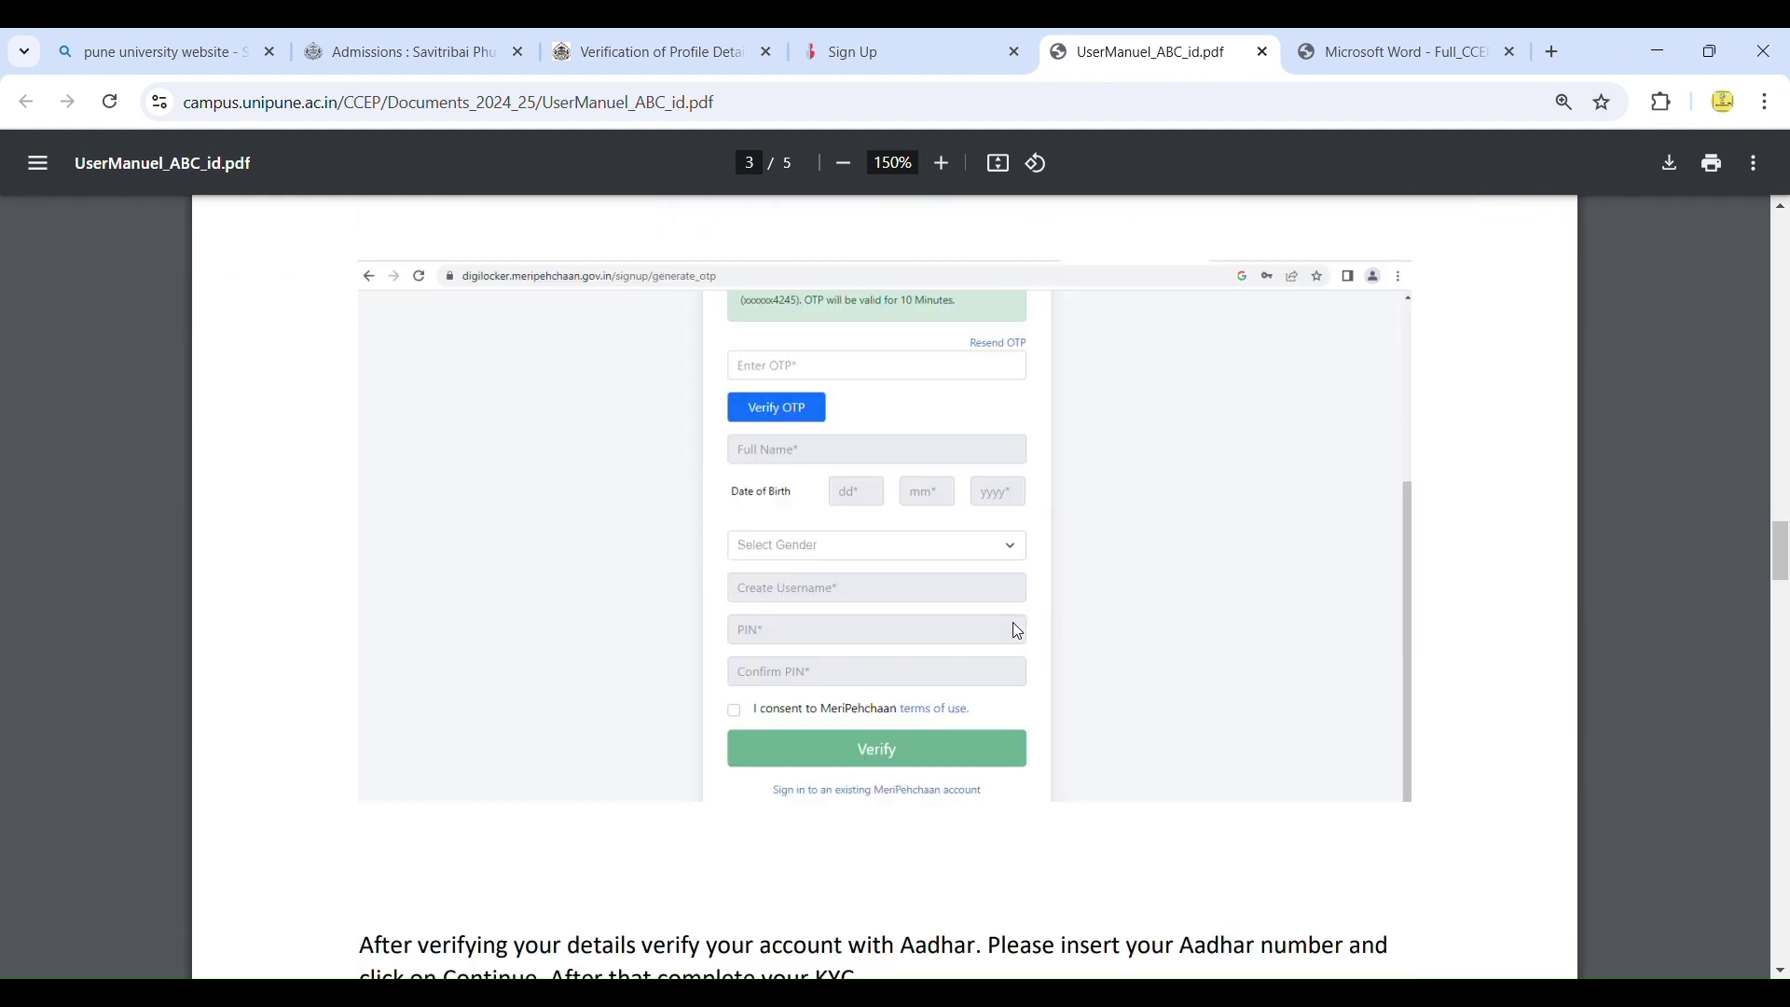
scroll(956, 819, "down", 4)
scroll(956, 819, "down", 7)
scroll(951, 815, "up", 2)
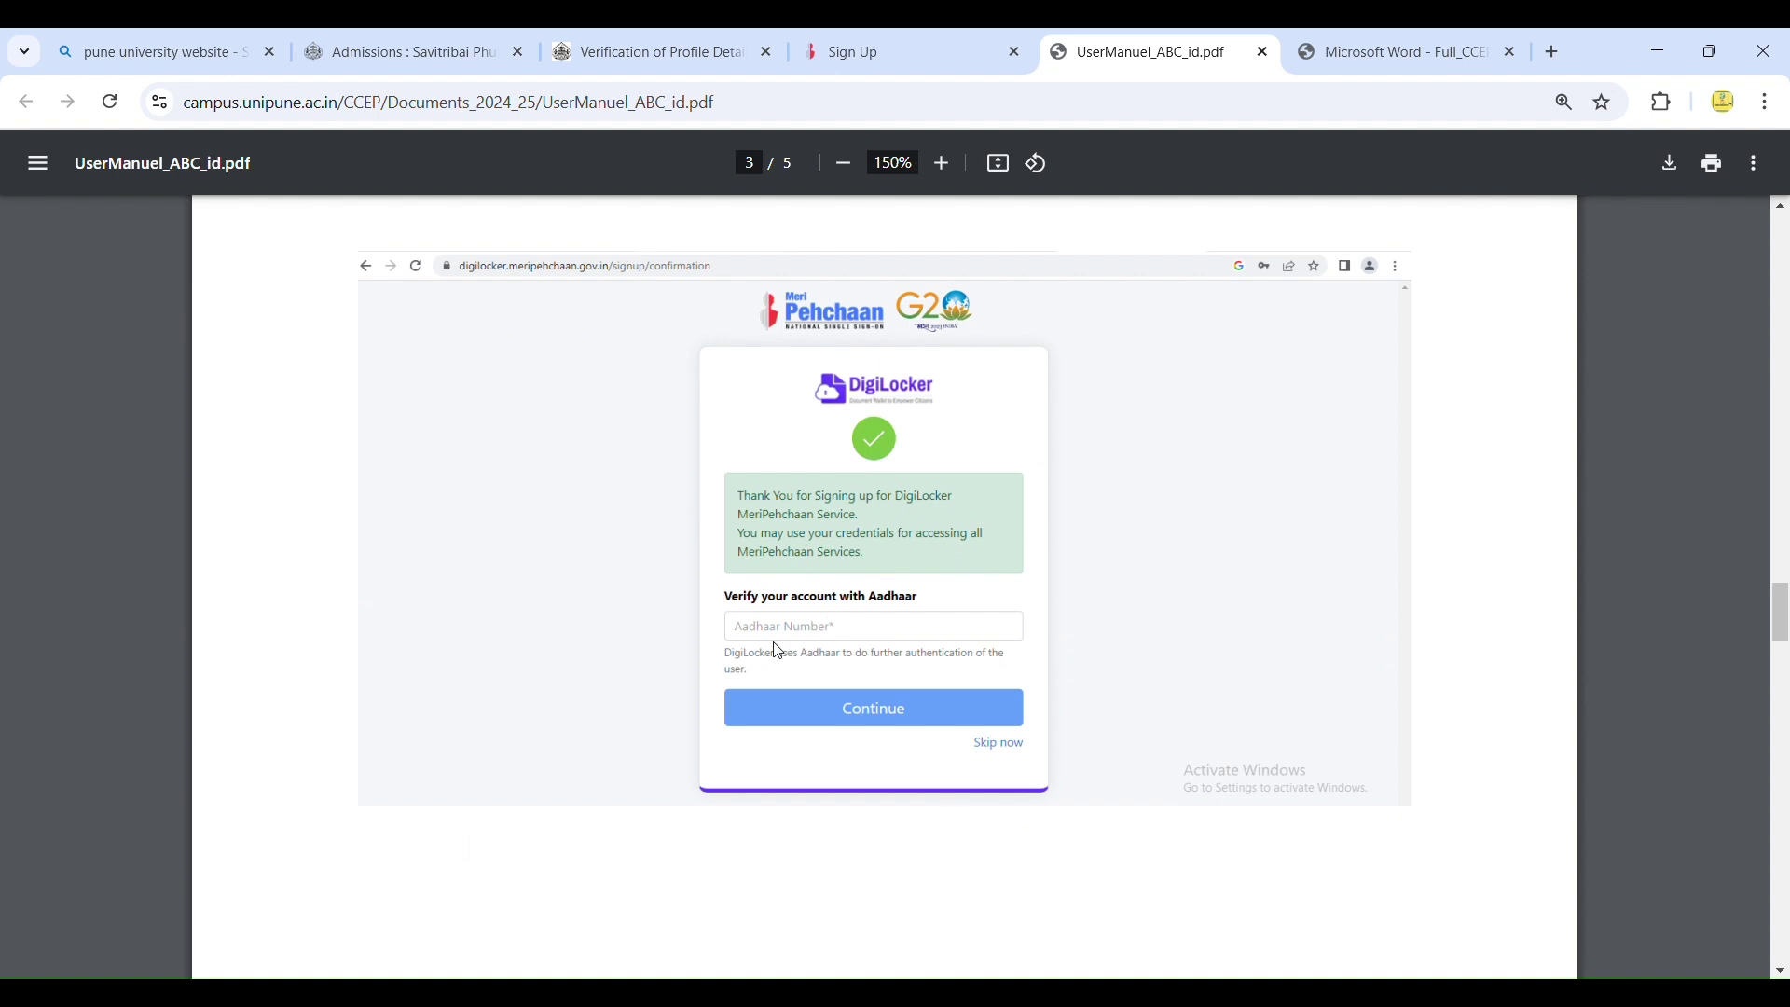
Zoom the manual to 175%, read further, then return to CCEP's Verification of Profile Details
left_click(942, 163)
scroll(927, 698, "down", 3)
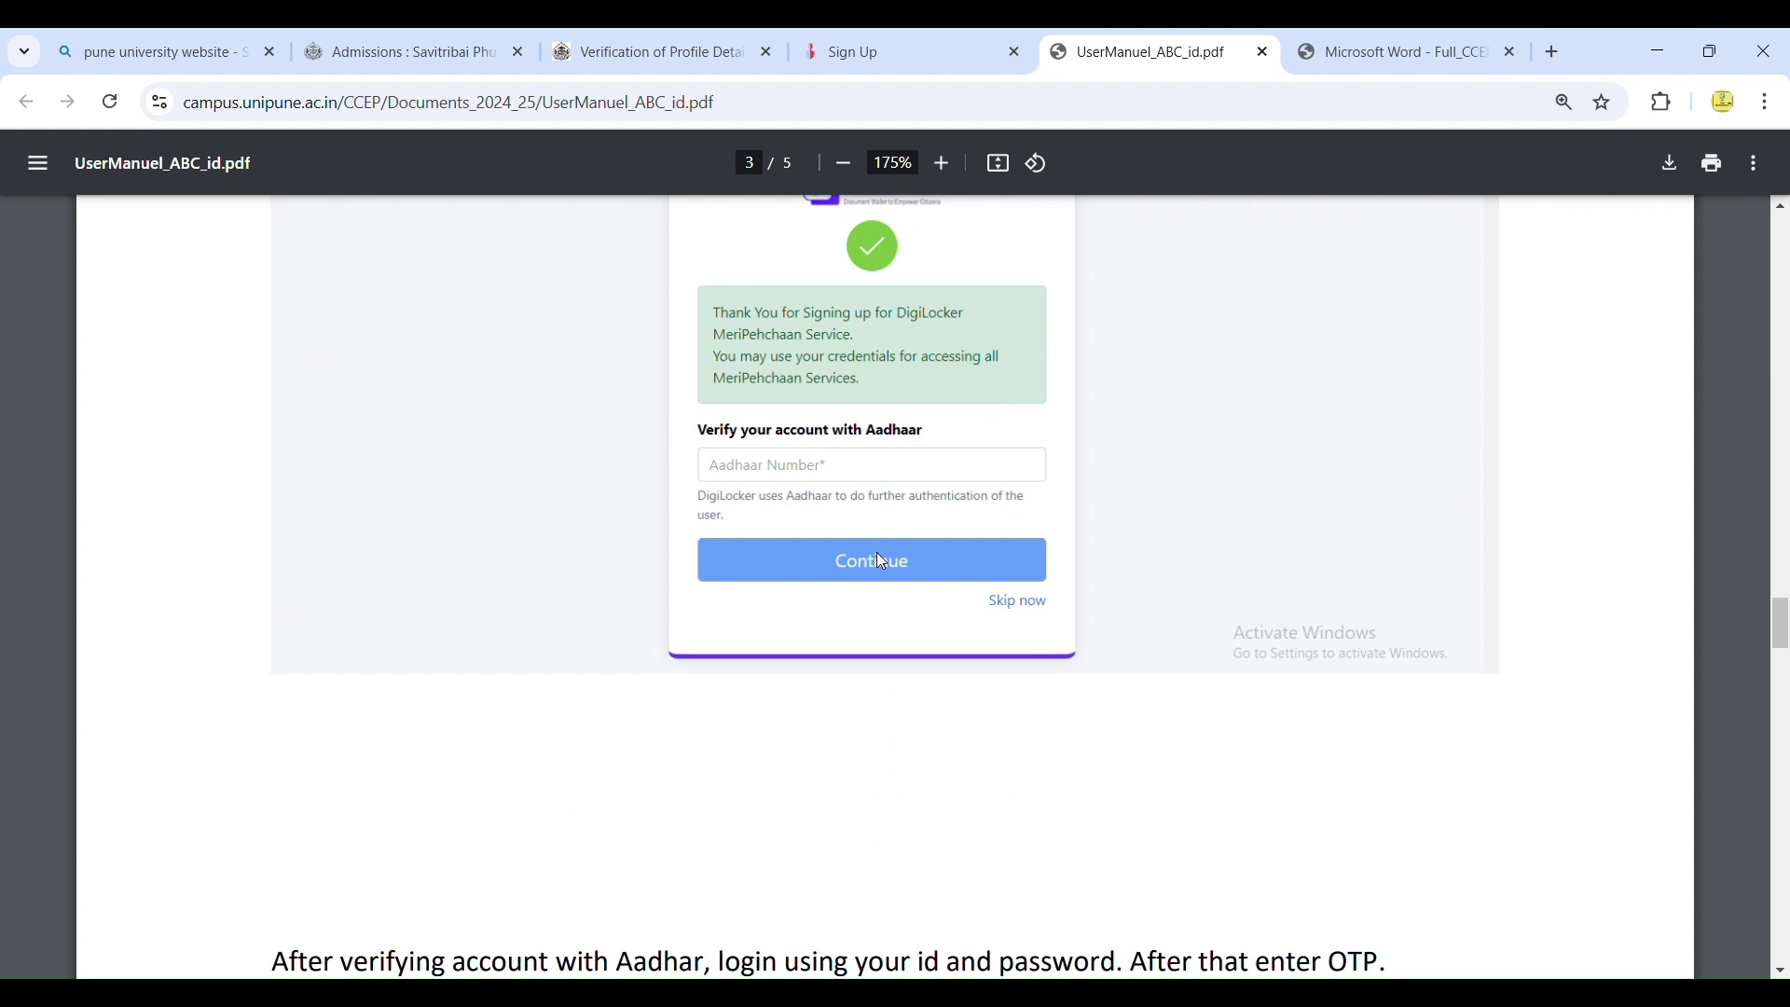
scroll(880, 563, "down", 15)
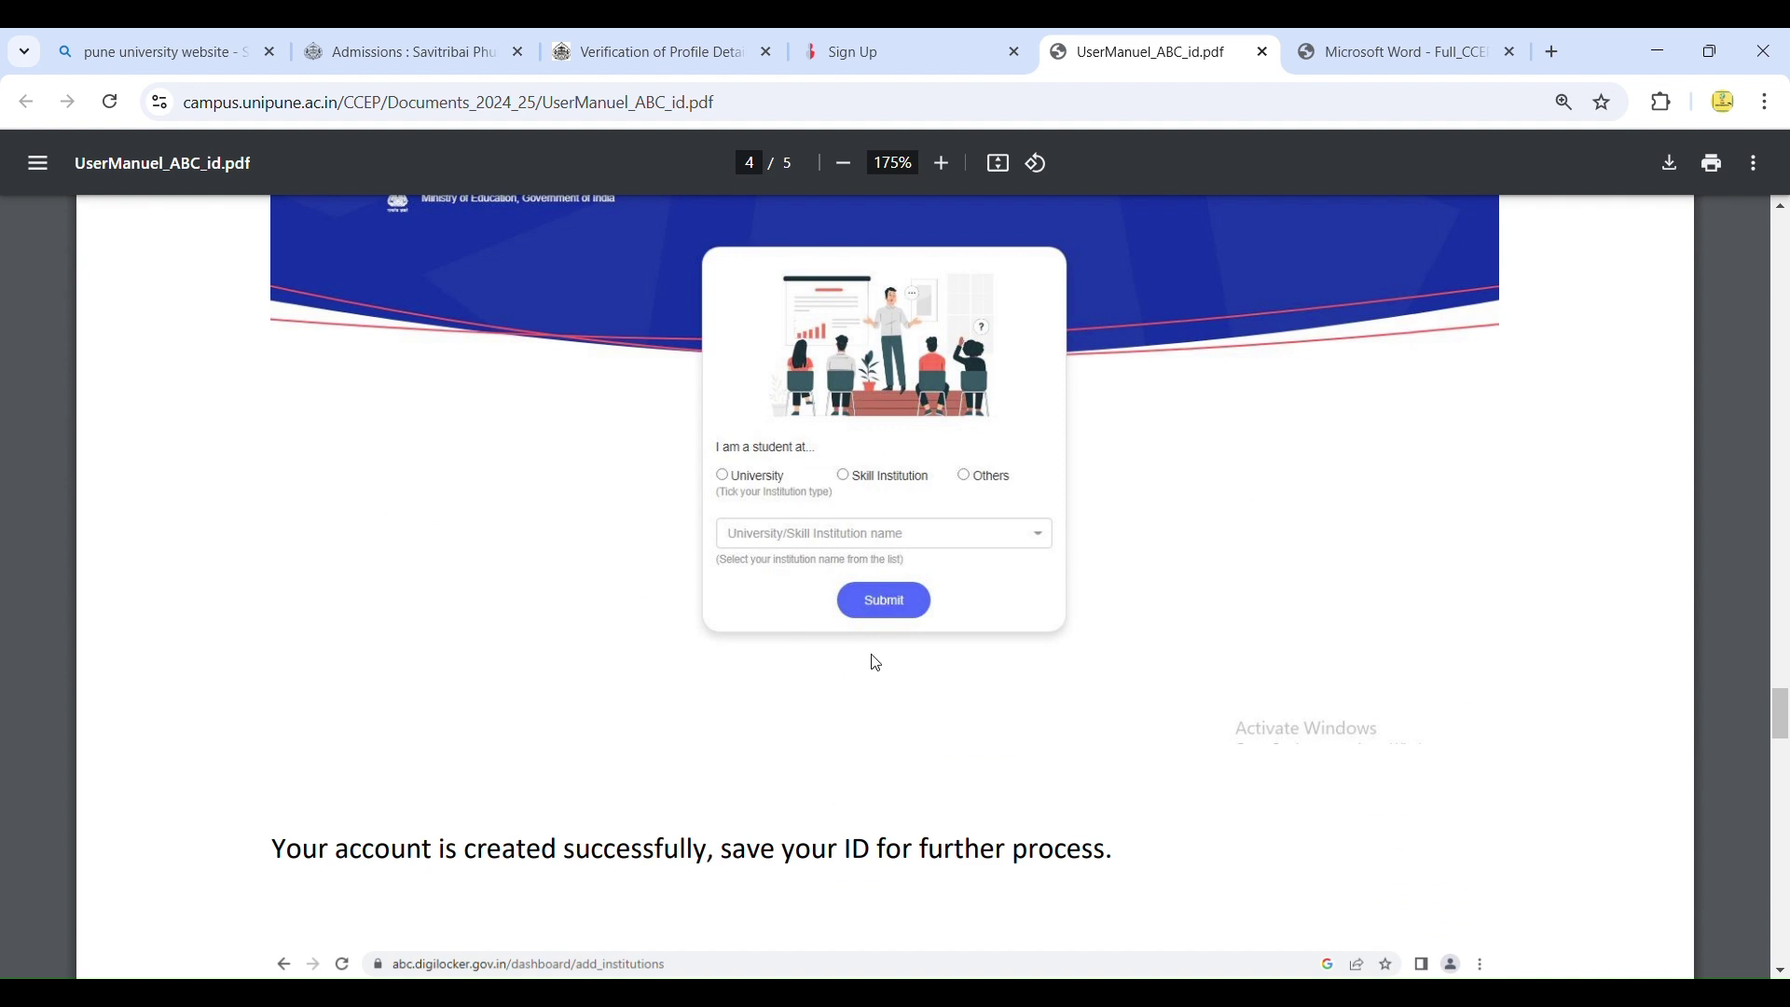
scroll(878, 753, "down", 8)
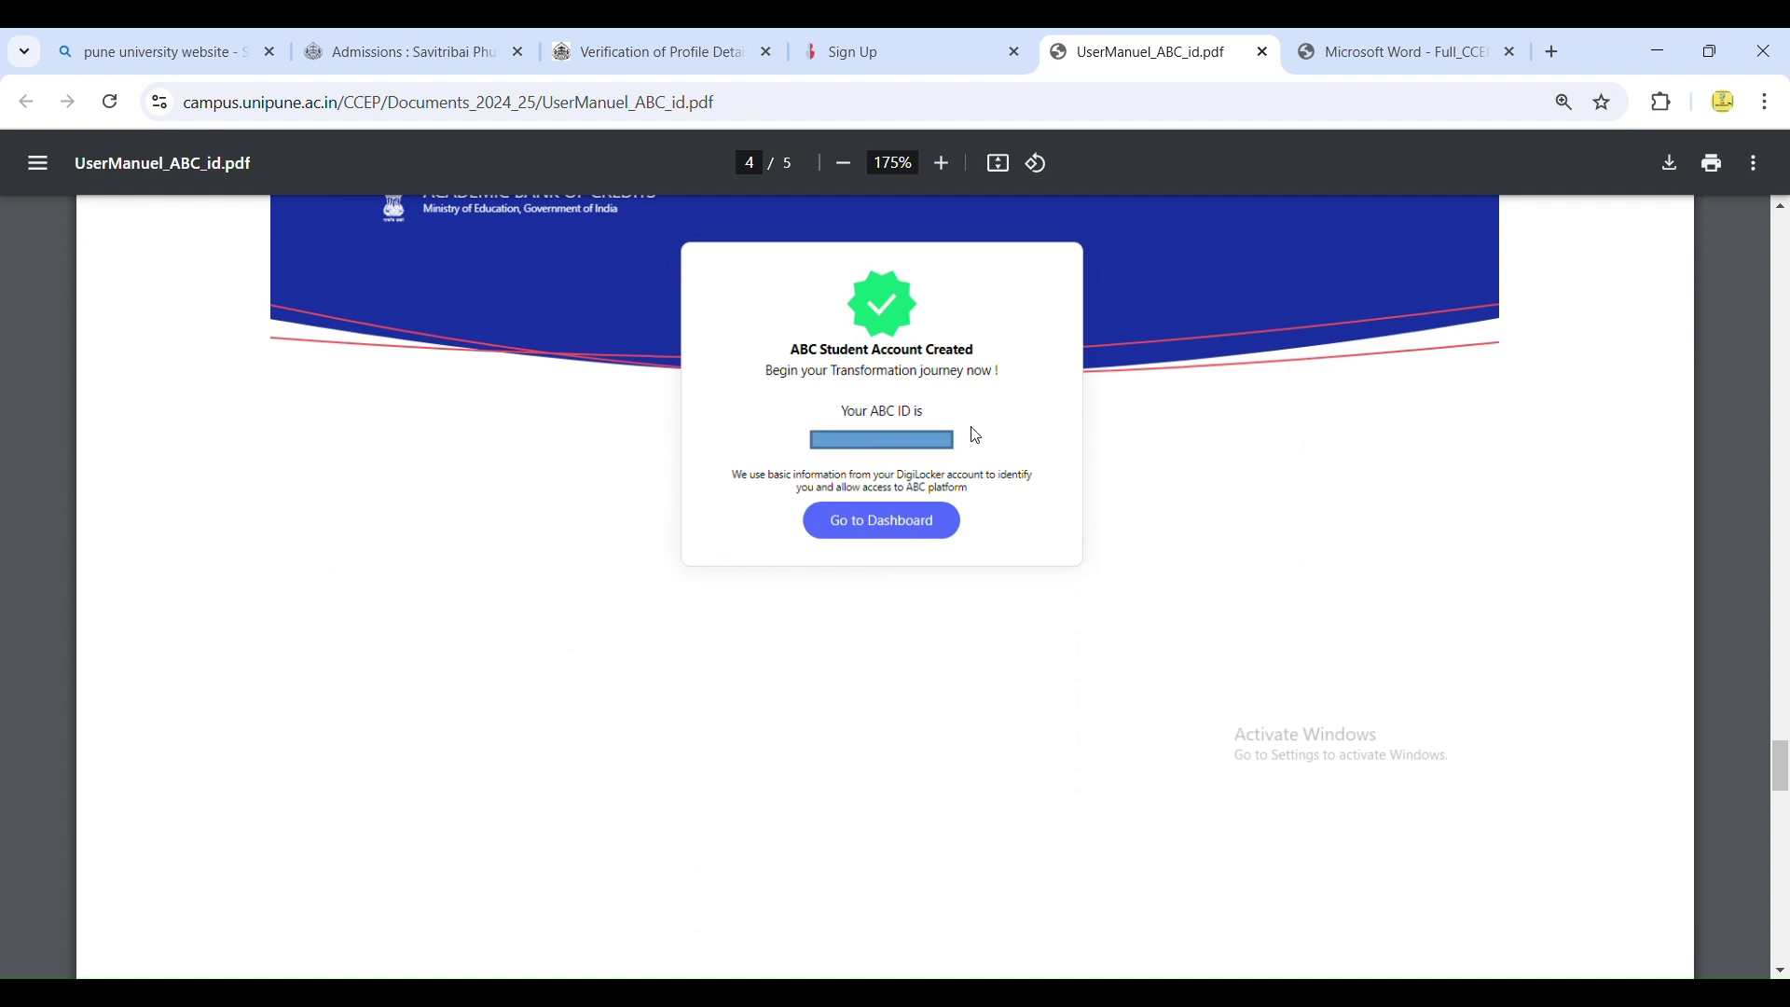
scroll(942, 560, "down", 10)
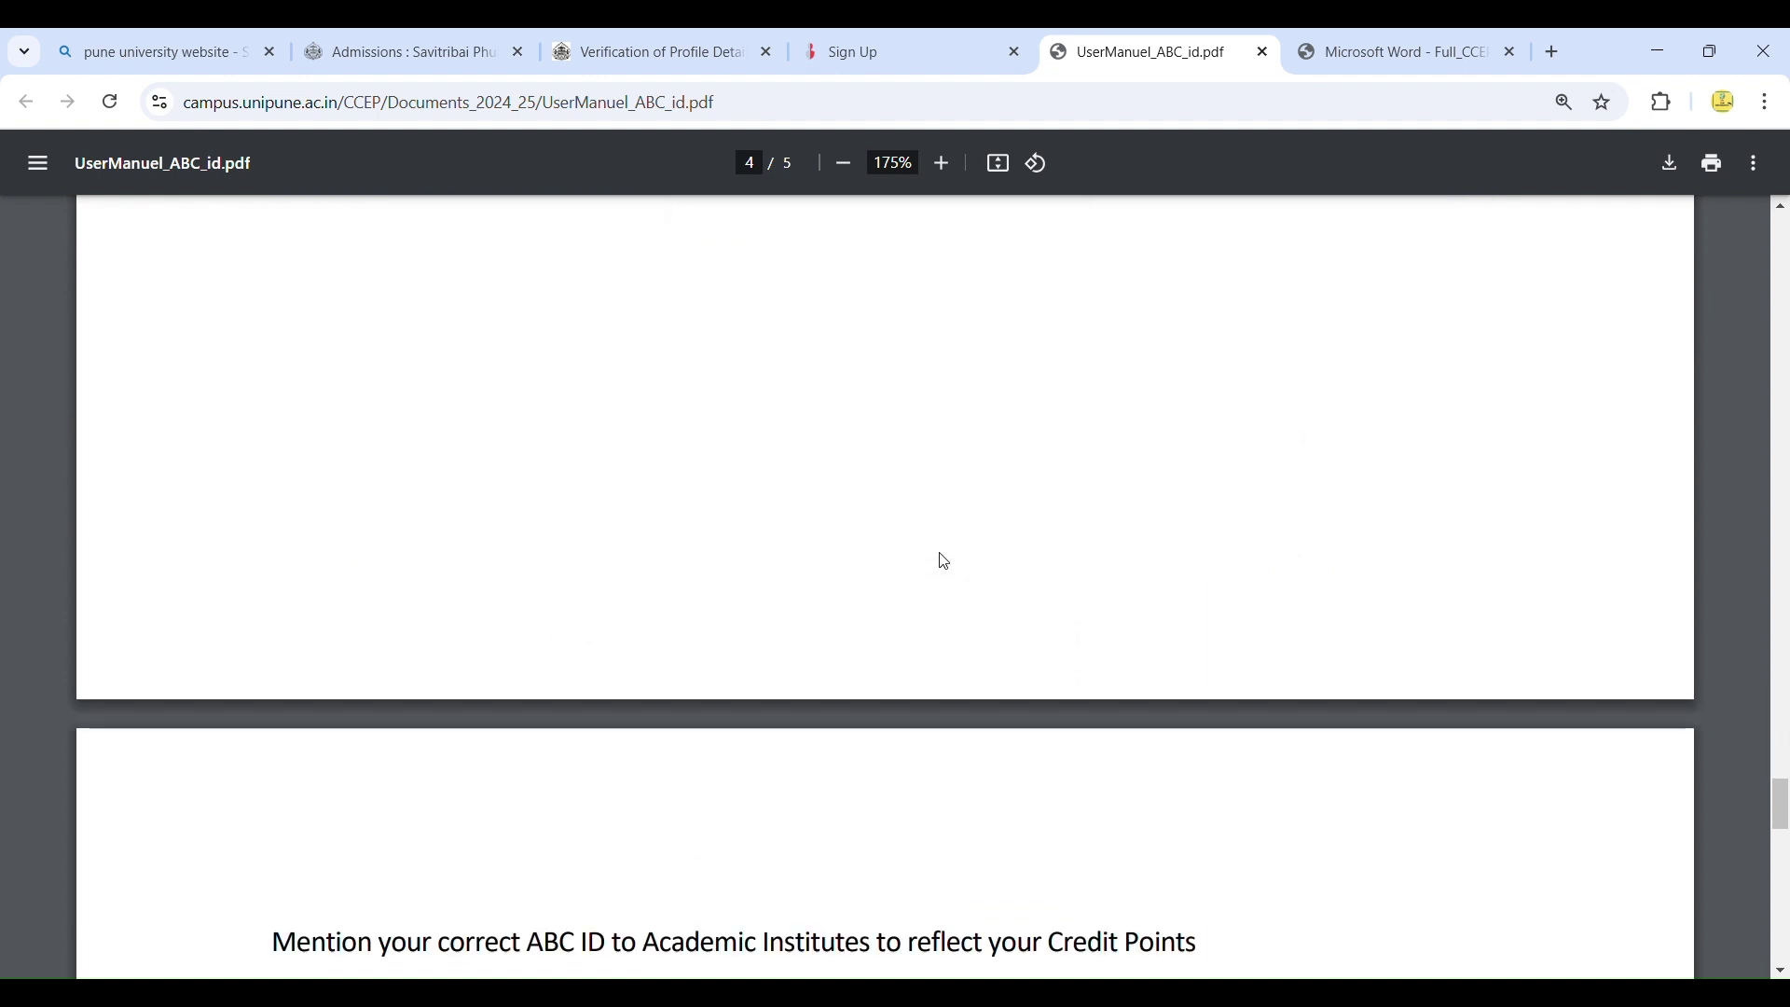
left_click(685, 42)
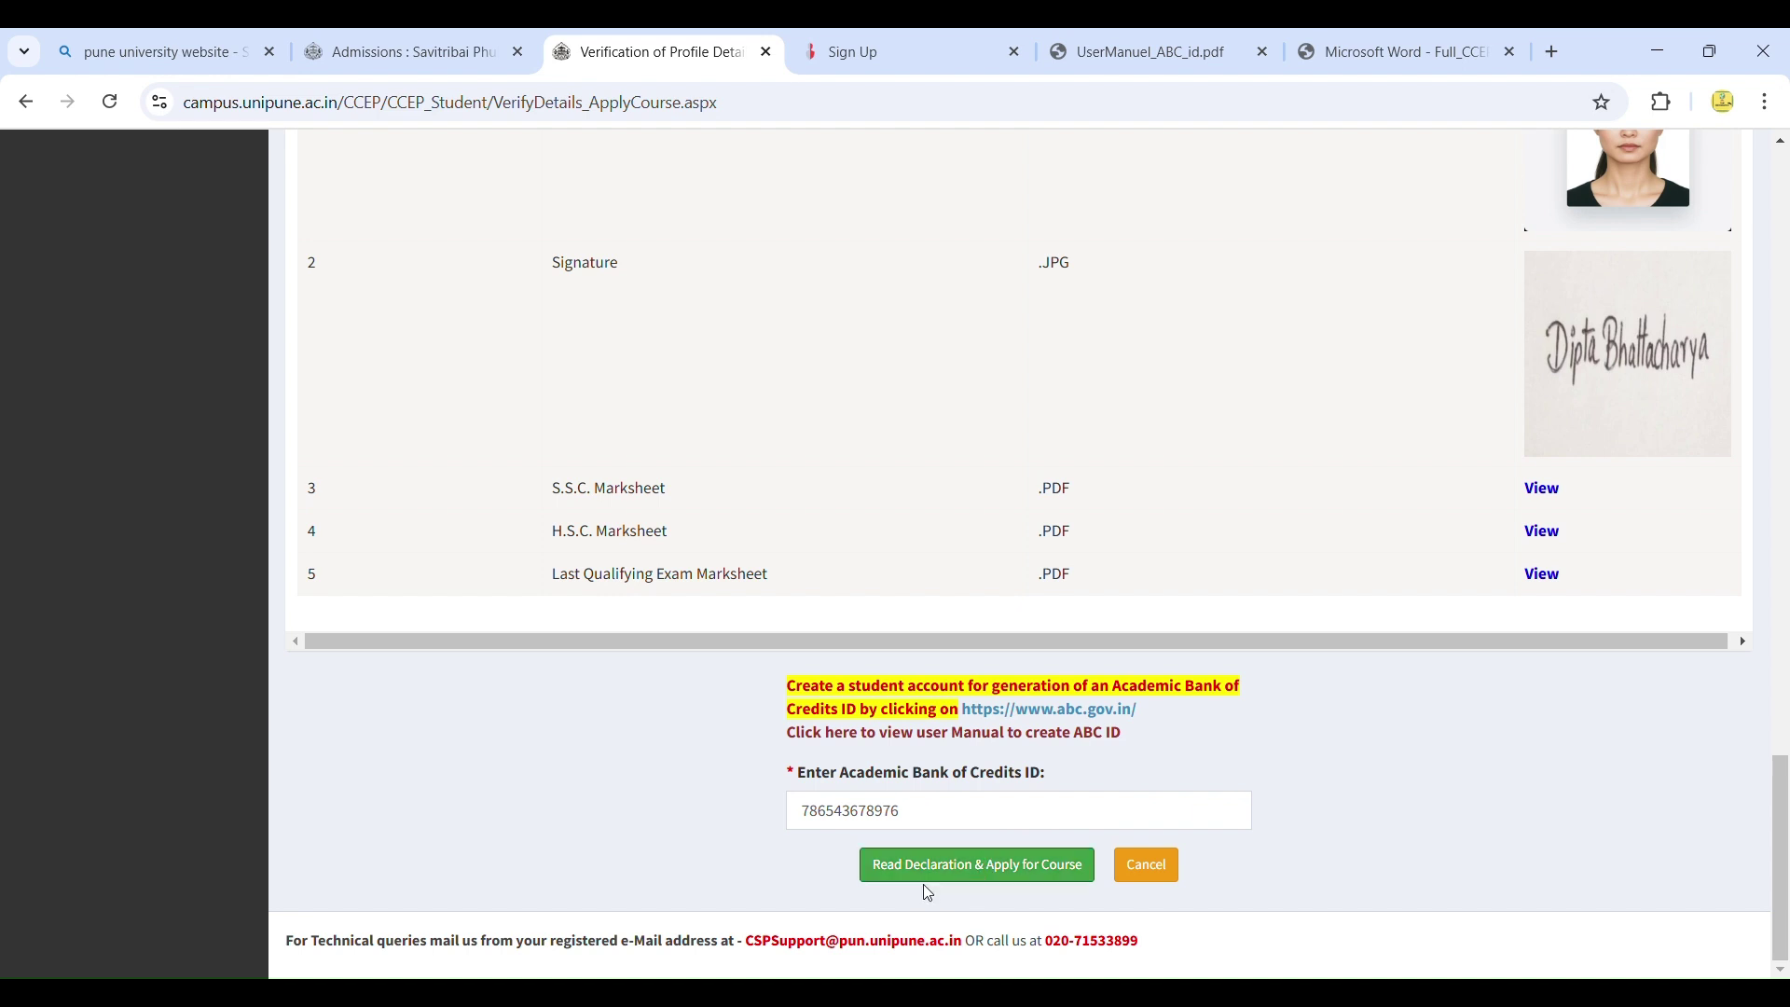
Agree to the declaration, apply for M.Sc. Geoinformatics, and confirm the profile details as final
scroll(923, 884, "up", 3)
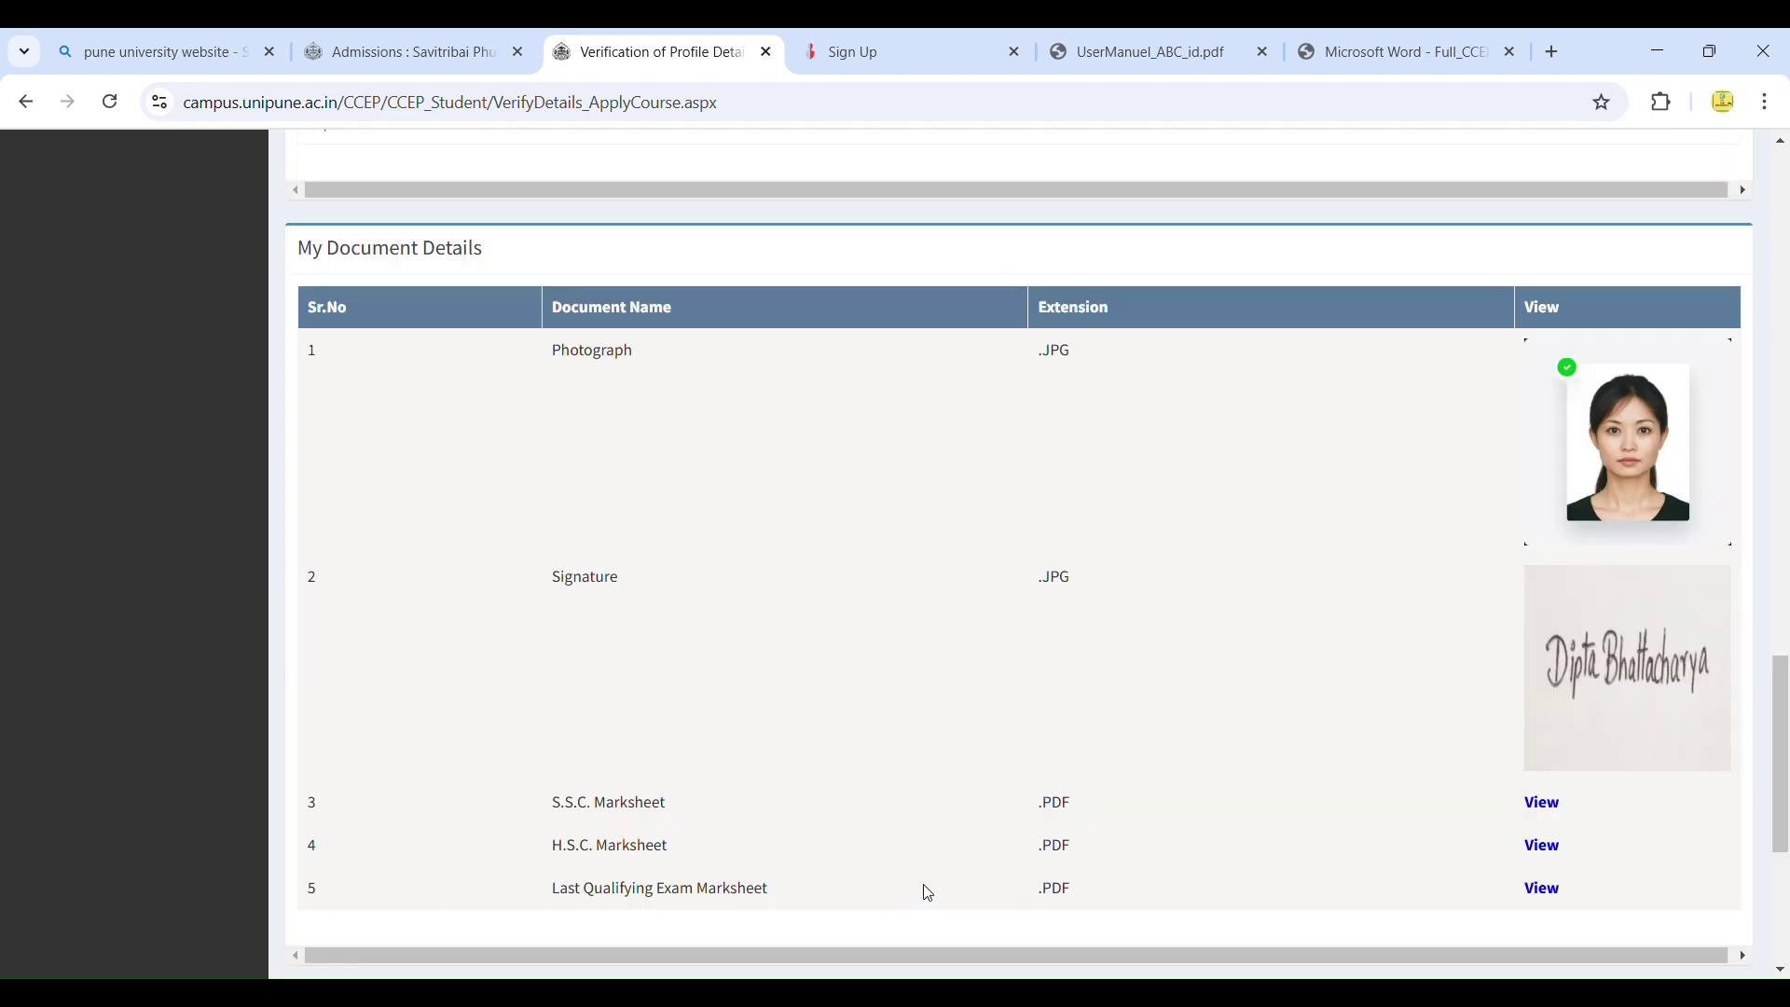
scroll(926, 892, "down", 5)
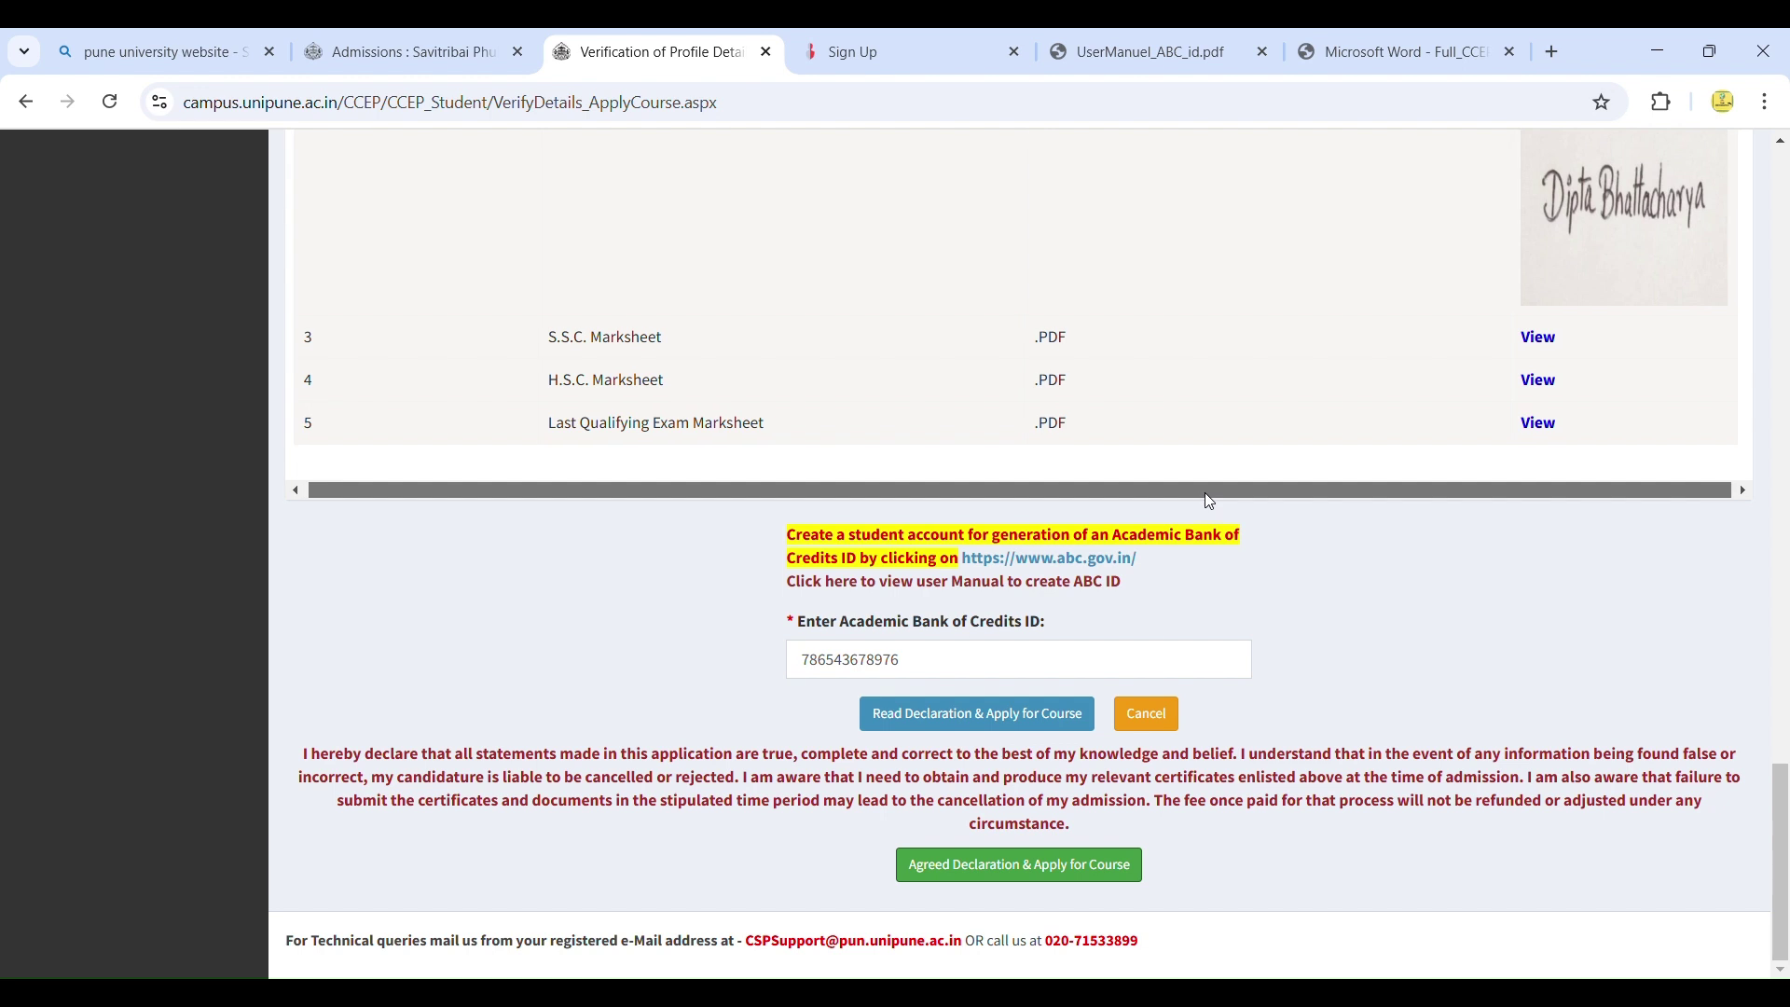
left_click_drag(1205, 492, 1128, 486)
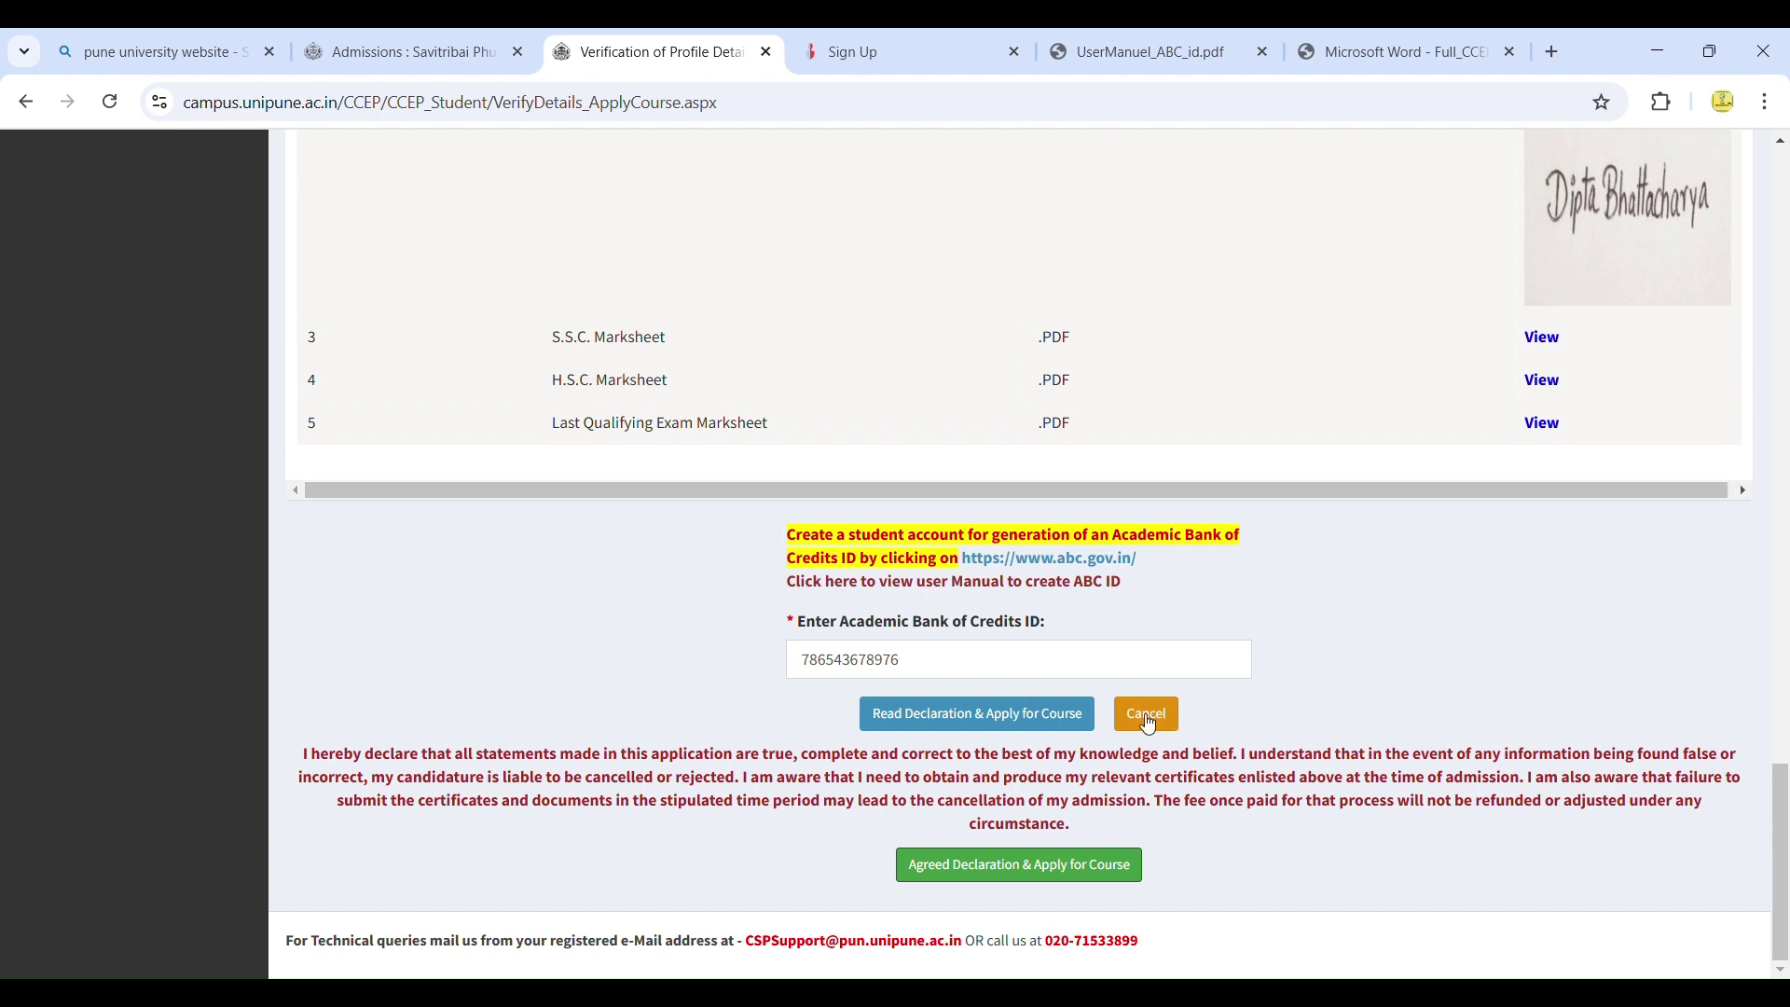
left_click(1093, 867)
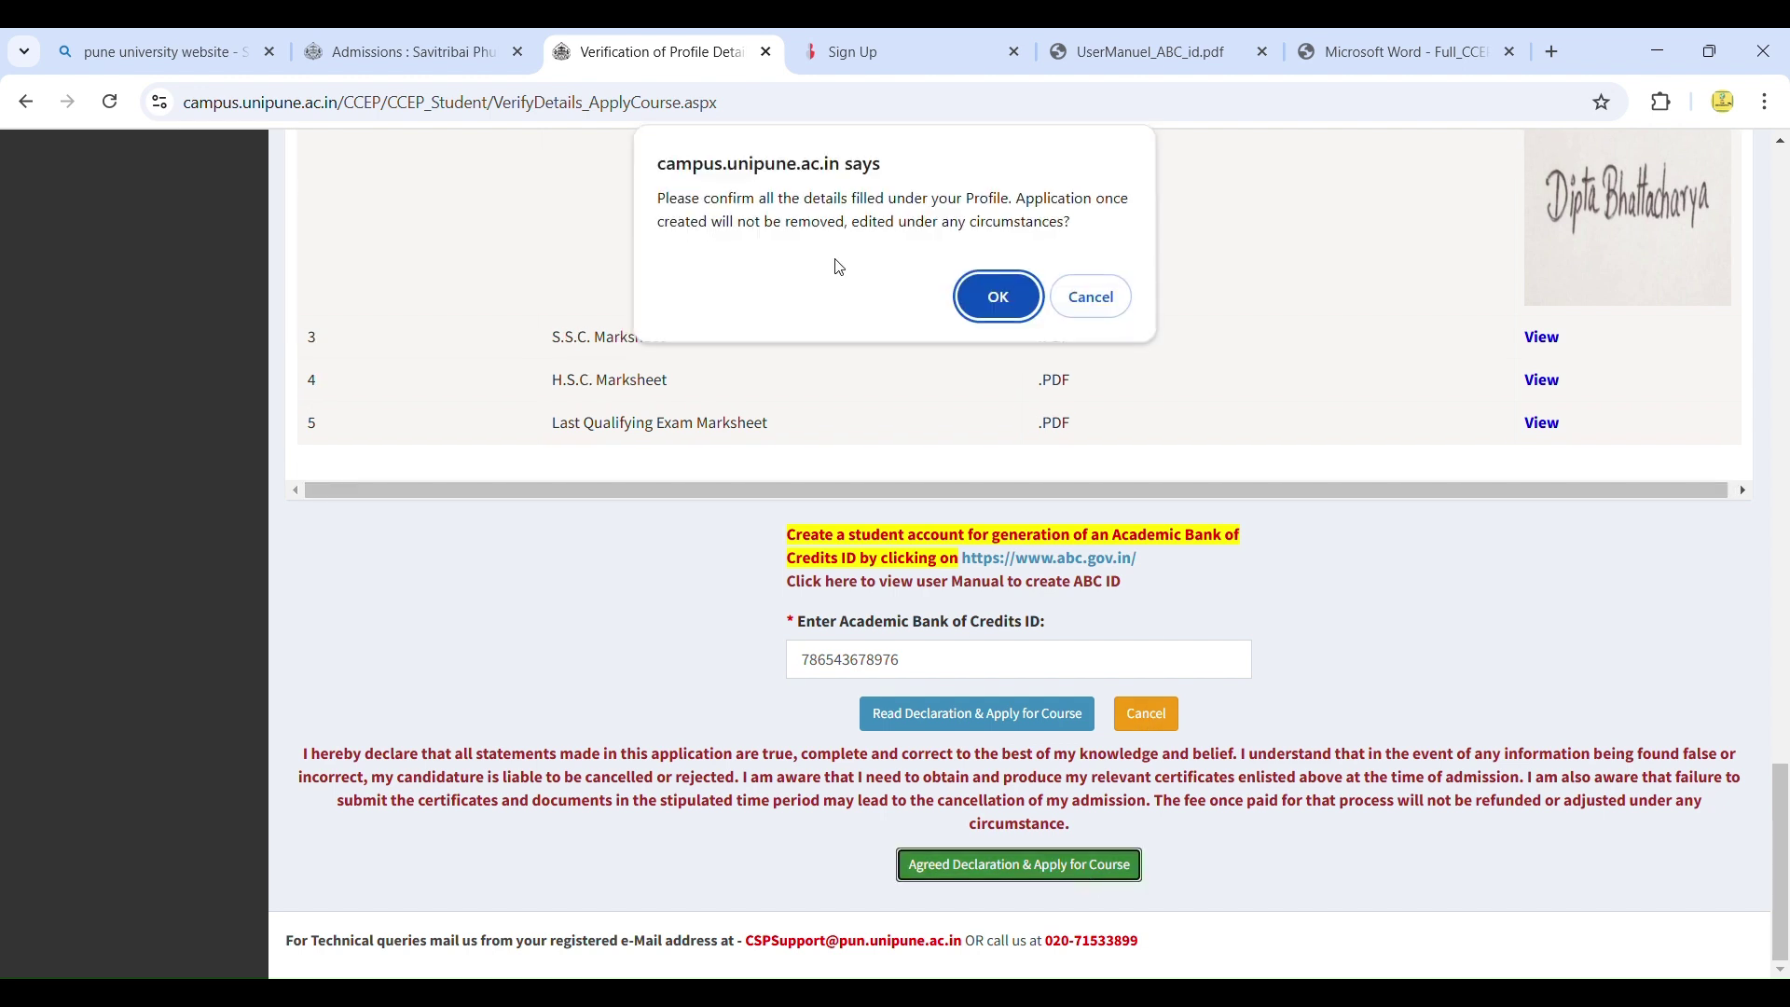
left_click(990, 287)
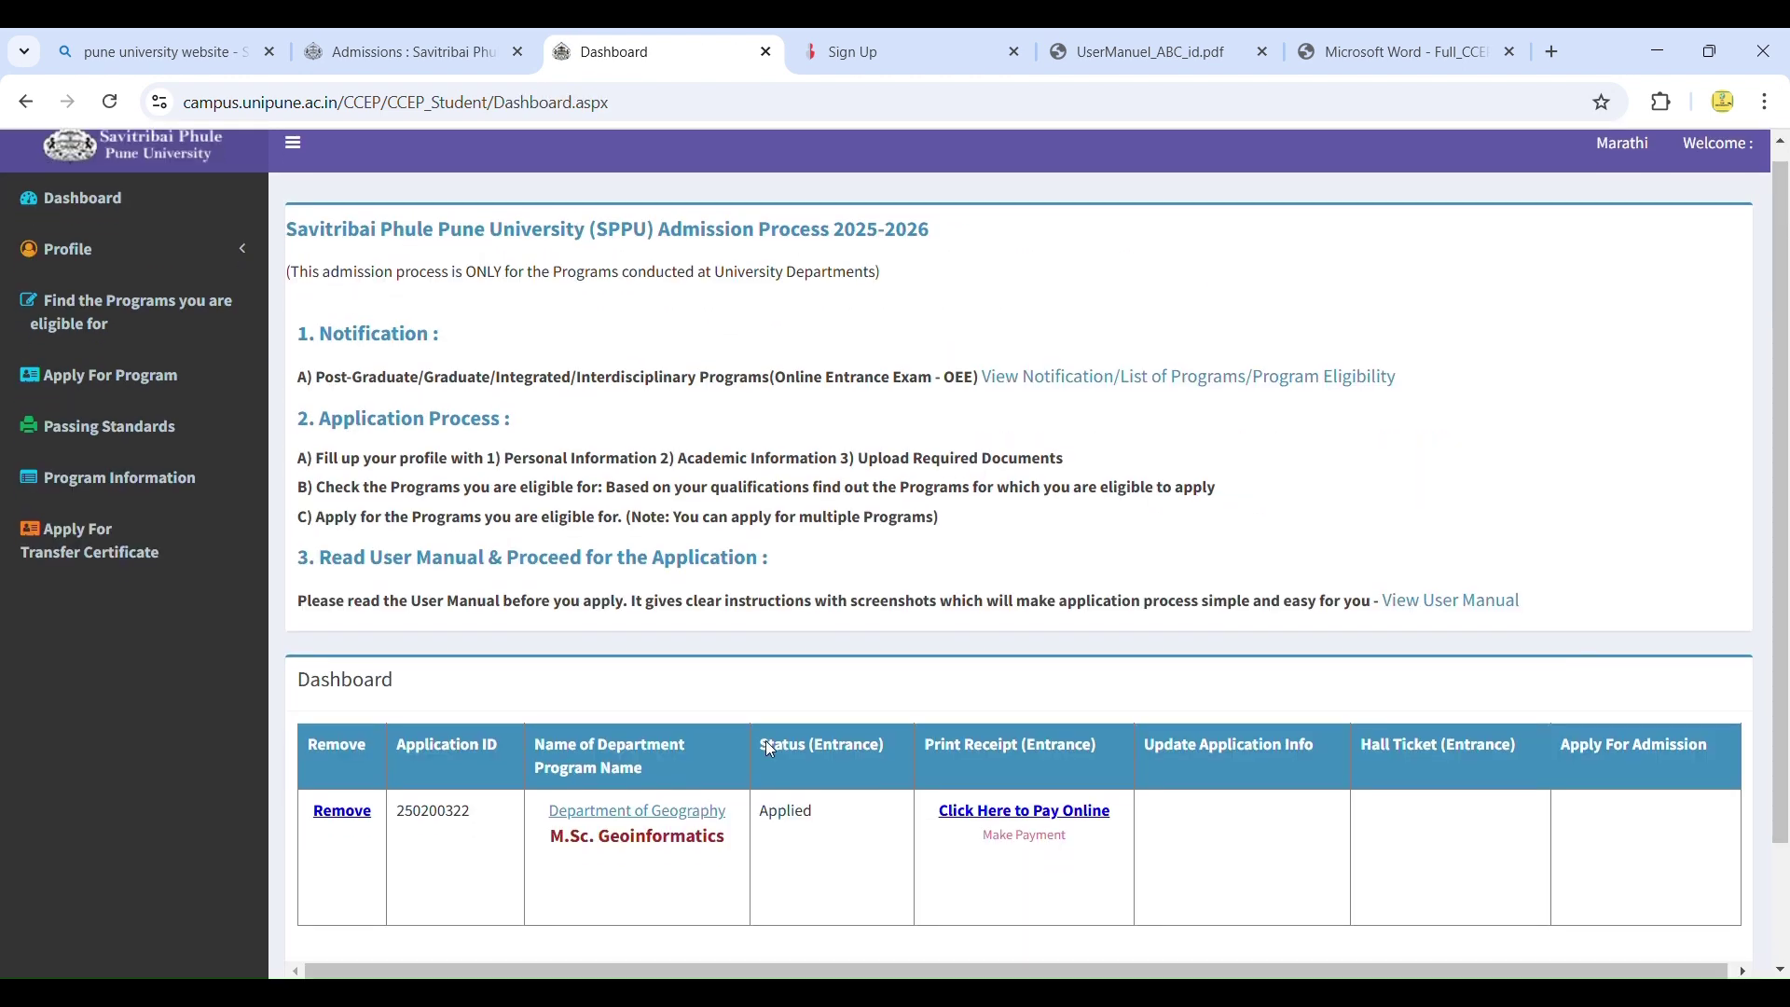
Open the ₹800.00 online payment page for the application, then switch to the SPPU Admissions tab
scroll(770, 750, "down", 2)
left_click_drag(399, 665, 478, 675)
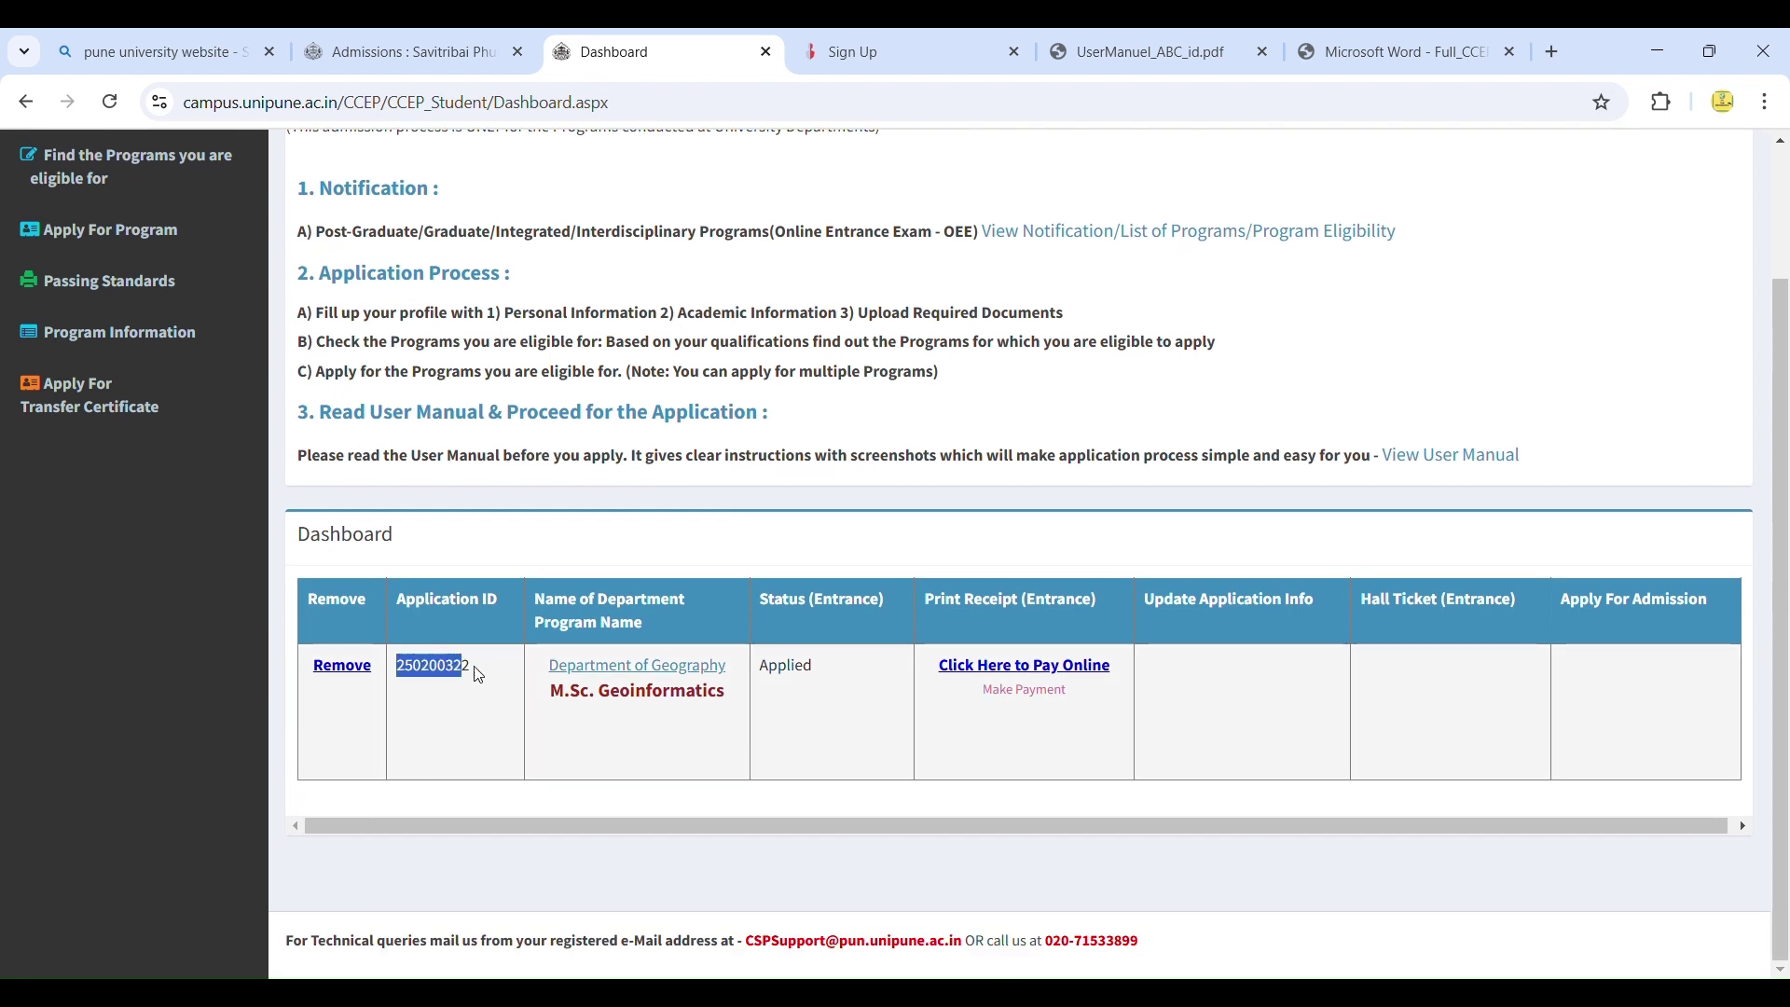
left_click(504, 671)
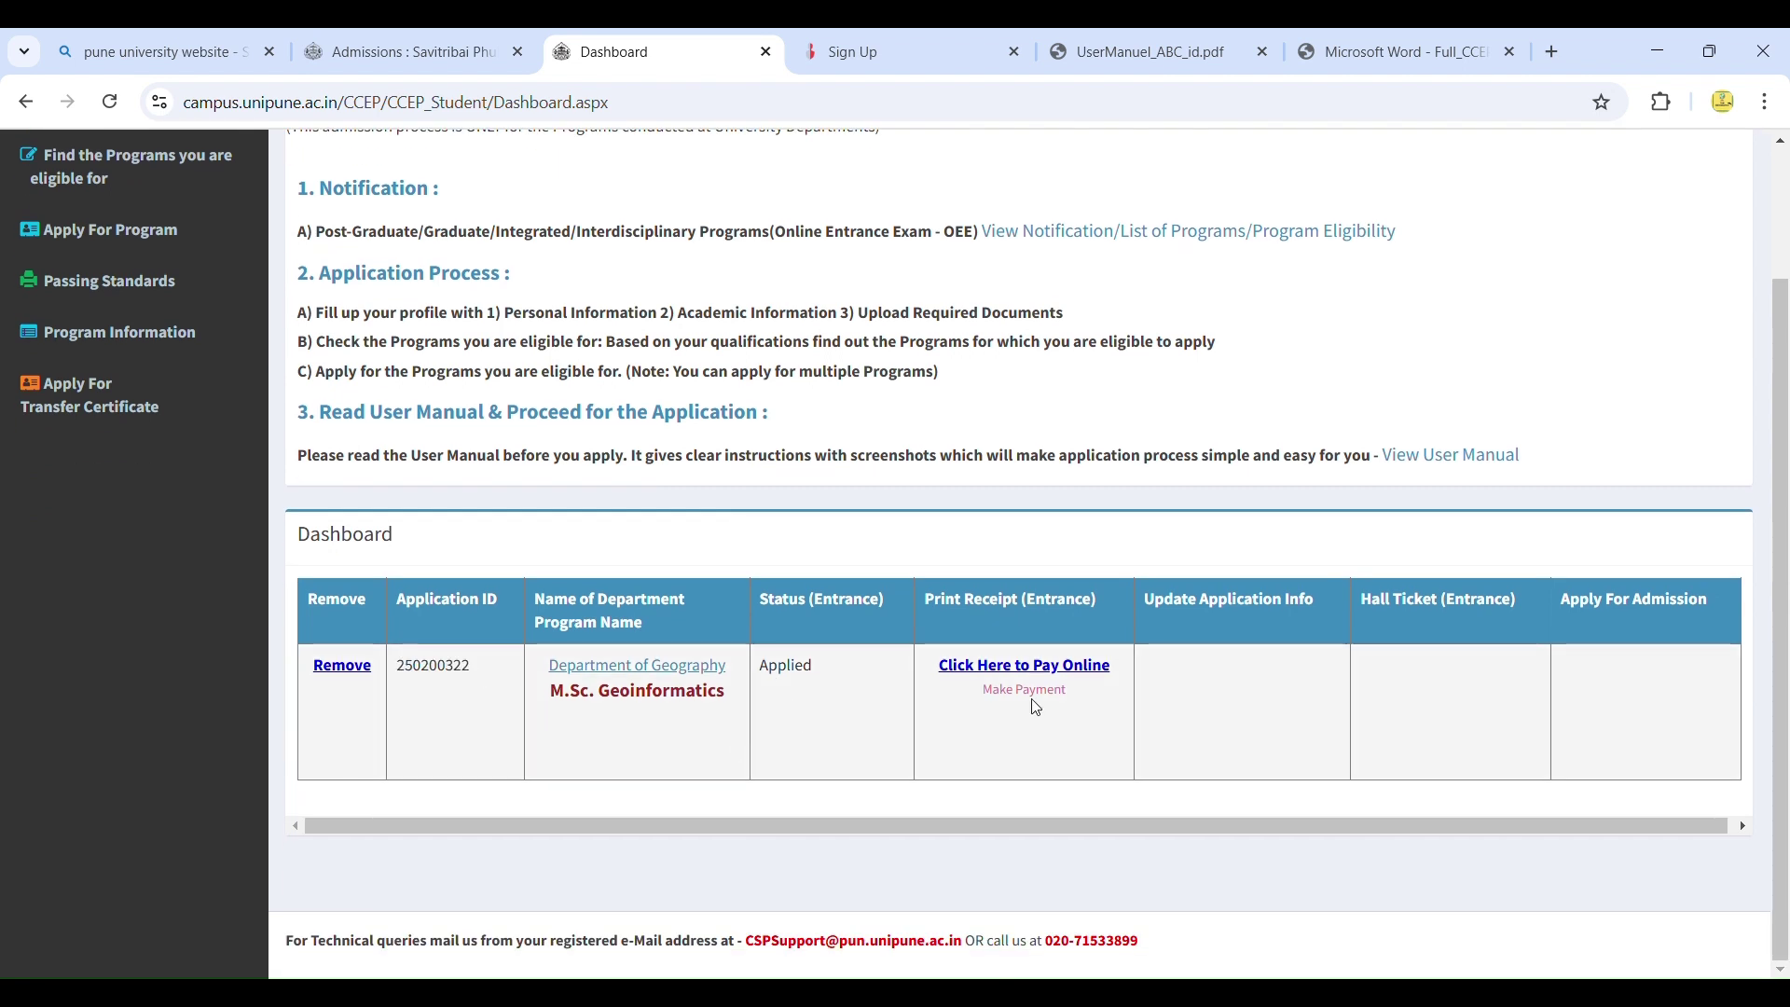
left_click(1023, 672)
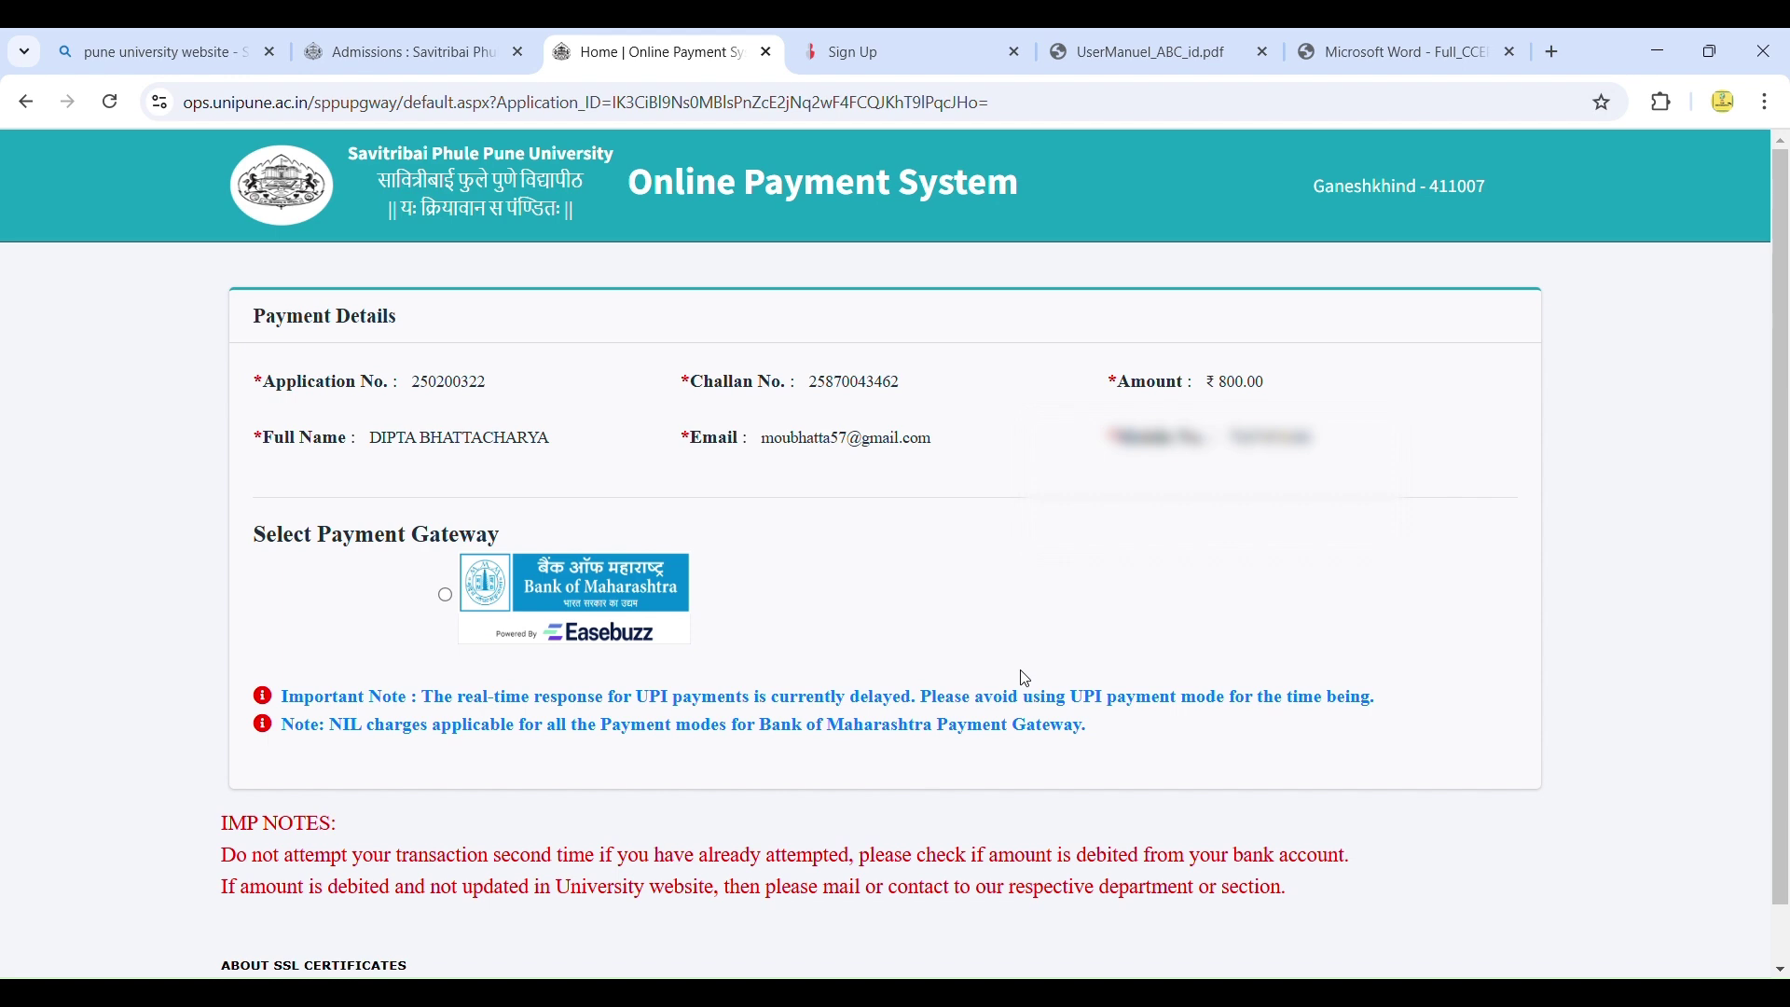
key("ctrl+shift+Tab")
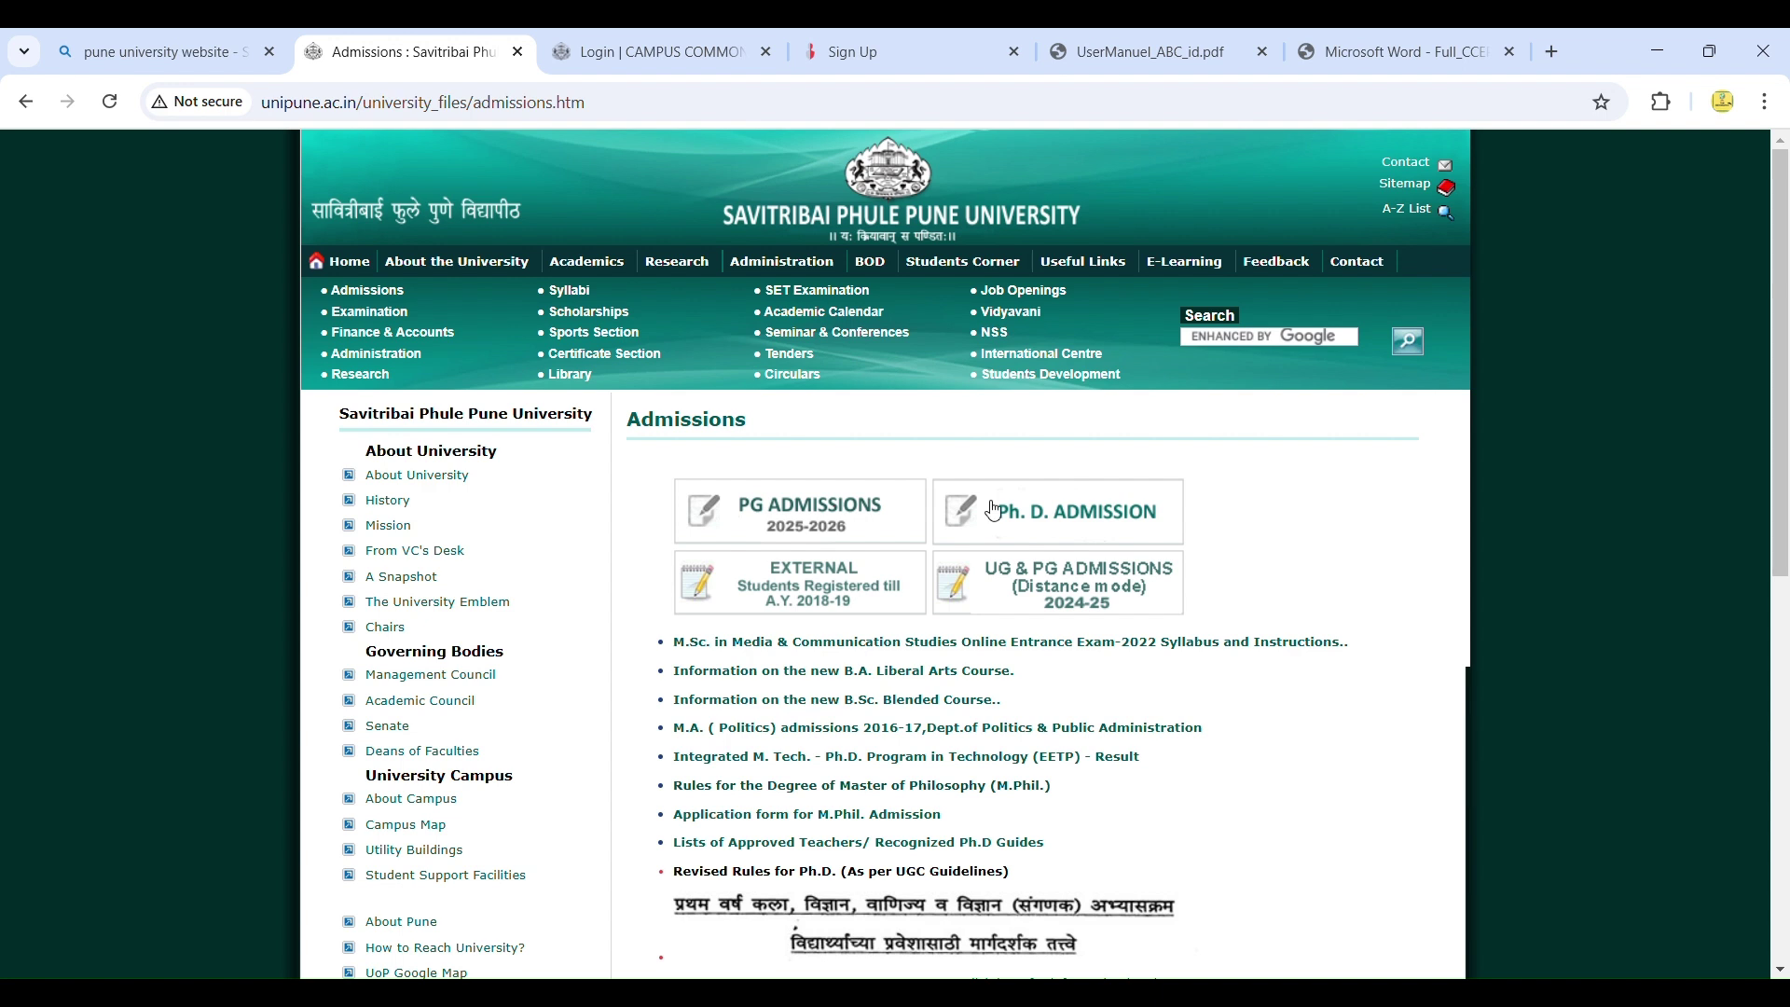